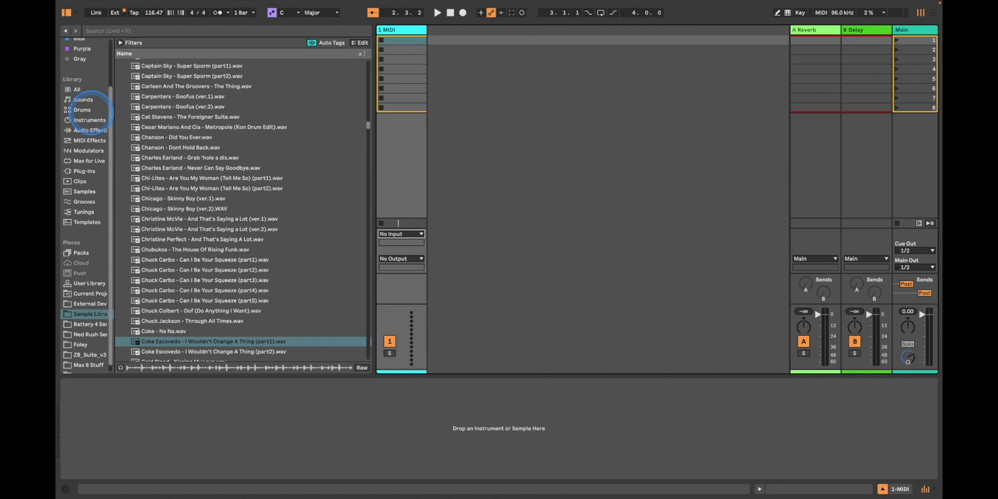
- Load the Operator instrument onto the empty MIDI track
{"action": "left_click", "coordinate": [89, 119]}
{"action": "scroll", "coordinate": [194, 252], "scroll_direction": "down", "scroll_amount": 3}
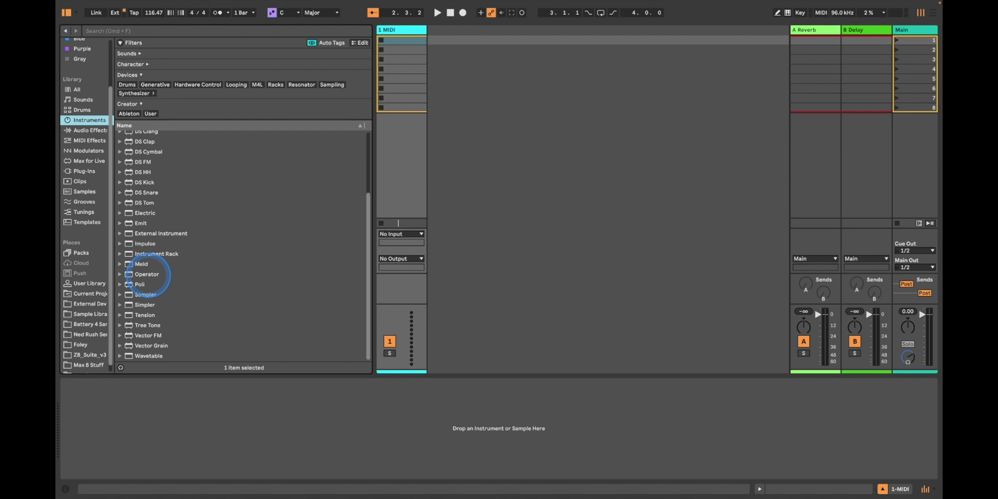
{"action": "left_click_drag", "start_coordinate": [147, 273], "coordinate": [396, 167]}
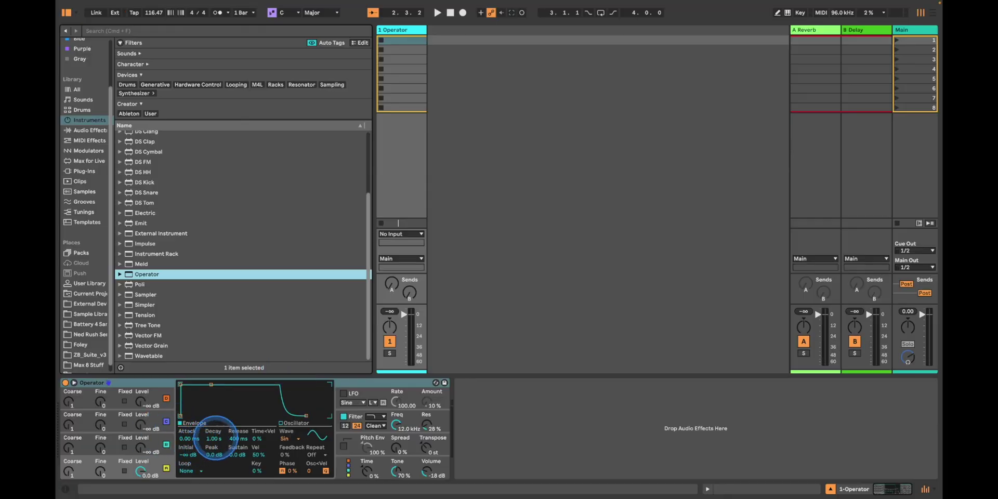
- Shape oscillator A's envelope to 1.03 s decay, -69 dB sustain and 3.02 s release, and set the track's MIDI input to Launchpad Pro
{"action": "left_click_drag", "start_coordinate": [211, 384], "coordinate": [315, 415]}
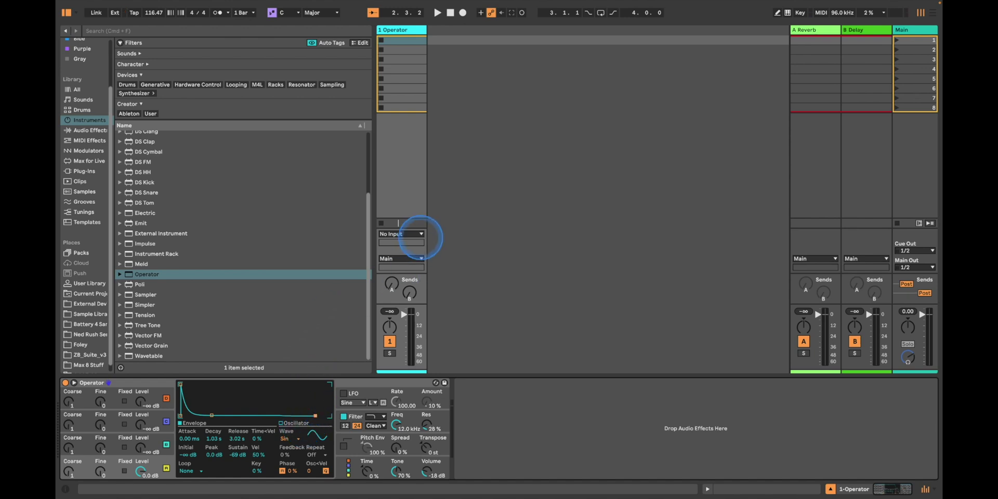
{"action": "left_click", "coordinate": [419, 234]}
{"action": "left_click", "coordinate": [438, 291]}
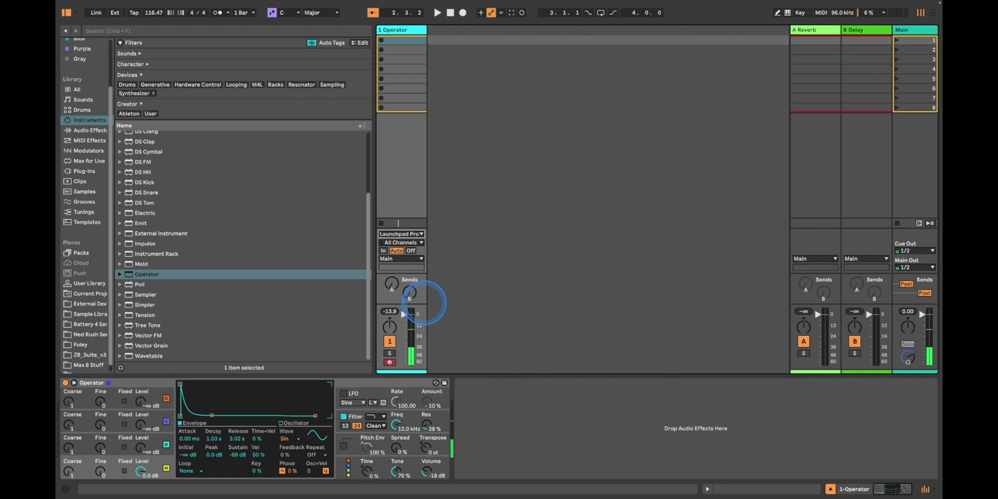
- Switch Operator to the algorithm with all four oscillators in parallel and reduce its number of voices
{"action": "left_click", "coordinate": [348, 466]}
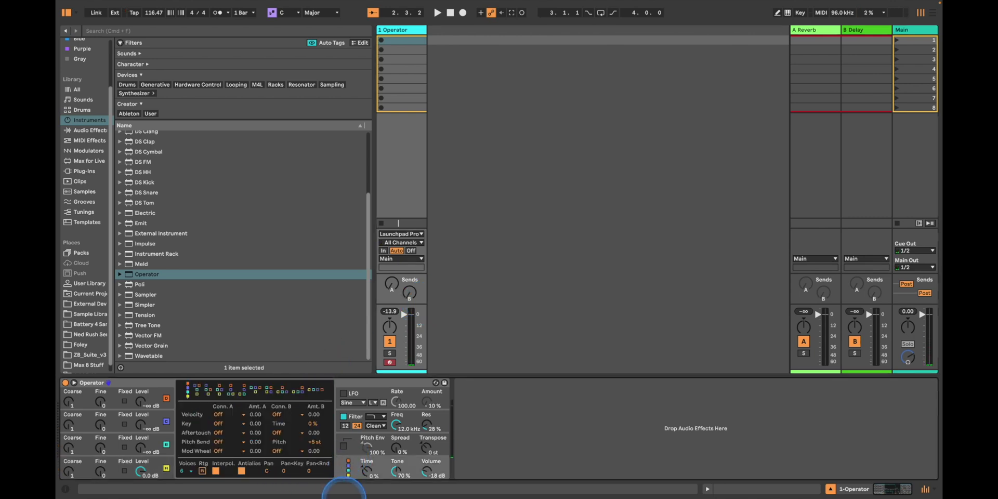
{"action": "left_click", "coordinate": [315, 390]}
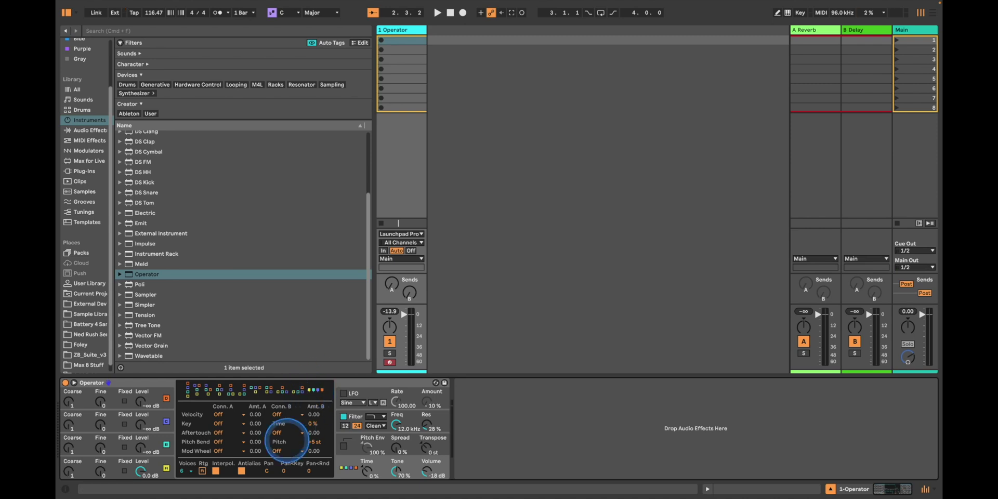
{"action": "left_click", "coordinate": [188, 471]}
{"action": "left_click", "coordinate": [187, 383]}
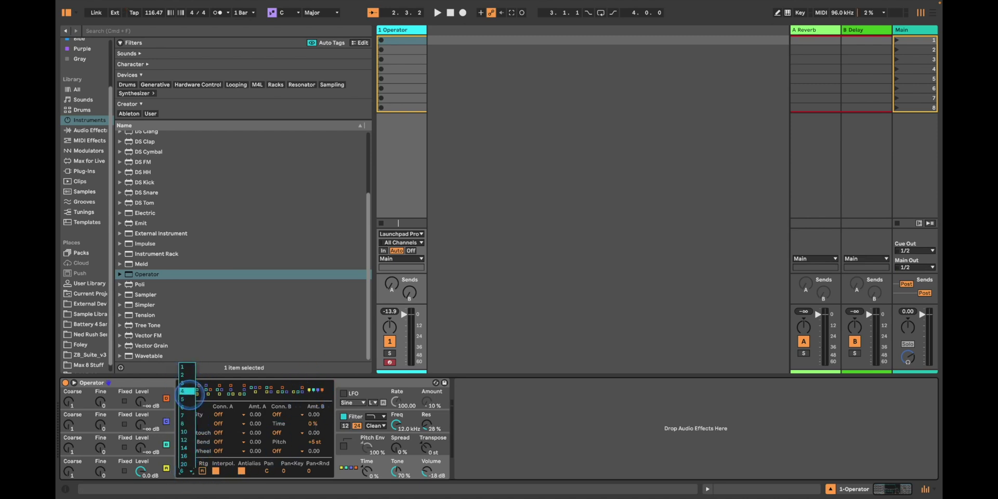
- Raise oscillator B's level to -5.0 dB and copy oscillator A's envelope to it
{"action": "left_click", "coordinate": [140, 446]}
{"action": "left_click_drag", "start_coordinate": [140, 446], "coordinate": [143, 447]}
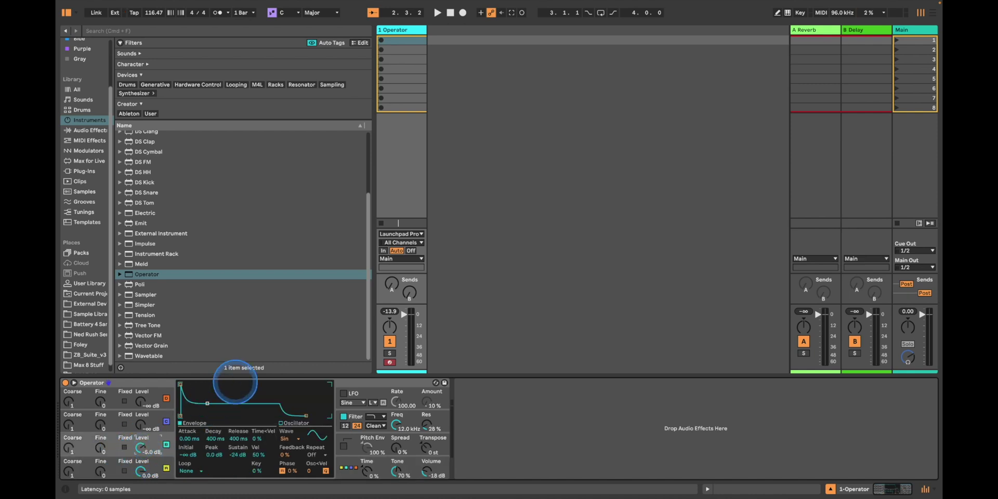
{"action": "right_click", "coordinate": [232, 398]}
{"action": "left_click", "coordinate": [280, 429]}
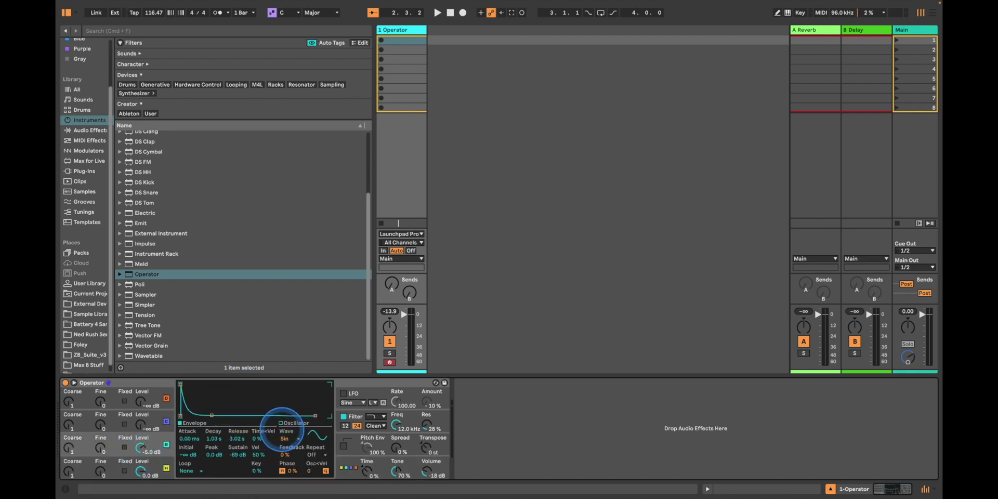
- Draw a custom waveform of scattered harmonics for oscillator B and set its level to -14 dB
{"action": "left_click", "coordinate": [313, 436]}
{"action": "mouse_move", "coordinate": [184, 396]}
{"action": "left_mouse_down"}
{"action": "mouse_move", "coordinate": [222, 410]}
{"action": "mouse_move", "coordinate": [256, 398]}
{"action": "mouse_move", "coordinate": [290, 401]}
{"action": "mouse_move", "coordinate": [278, 404]}
{"action": "mouse_move", "coordinate": [290, 416]}
{"action": "mouse_move", "coordinate": [312, 398]}
{"action": "mouse_move", "coordinate": [180, 397]}
{"action": "left_mouse_up"}
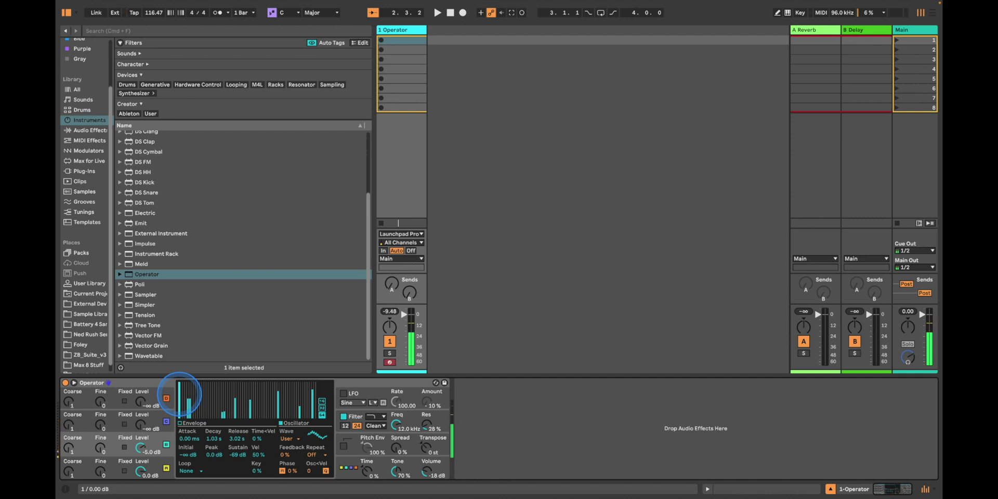
{"action": "mouse_move", "coordinate": [180, 395]}
{"action": "left_mouse_down"}
{"action": "mouse_move", "coordinate": [190, 424]}
{"action": "mouse_move", "coordinate": [234, 418]}
{"action": "left_mouse_up"}
{"action": "left_click_drag", "start_coordinate": [142, 447], "coordinate": [142, 431]}
{"action": "left_click", "coordinate": [215, 387]}
{"action": "left_click", "coordinate": [192, 385]}
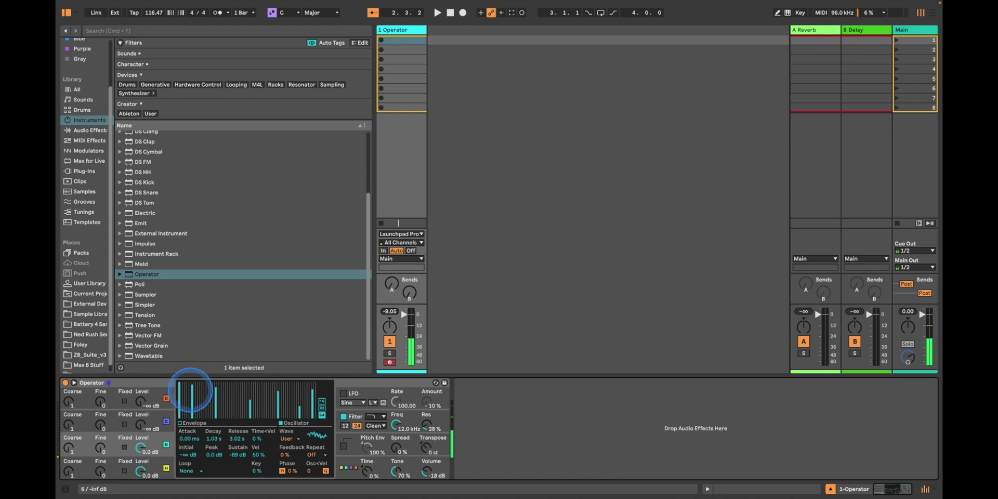
{"action": "left_click", "coordinate": [201, 402]}
{"action": "left_click_drag", "start_coordinate": [141, 445], "coordinate": [142, 450]}
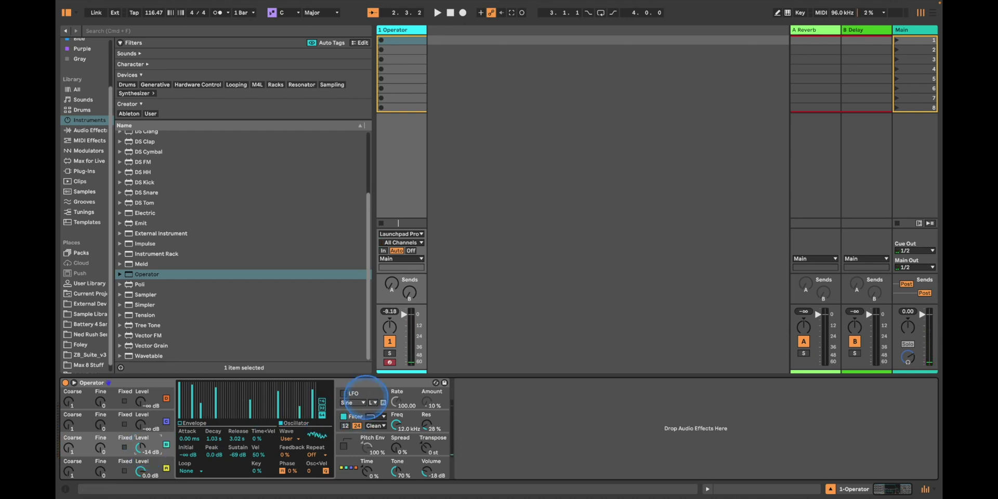
- Enable Operator's LFO with a rate of about 66.54 and an amount of 9.2 %
{"action": "left_click", "coordinate": [349, 394]}
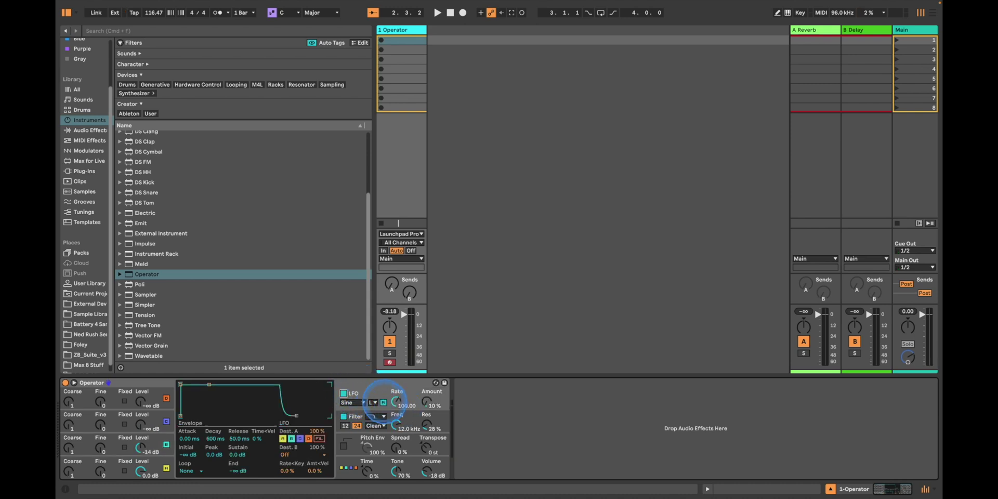
{"action": "left_click_drag", "start_coordinate": [397, 401], "coordinate": [398, 408]}
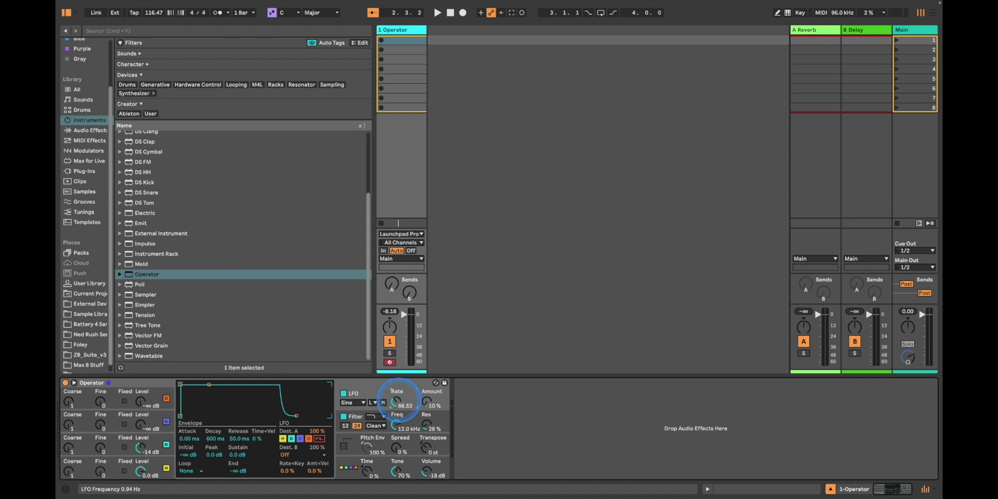
{"action": "left_click_drag", "start_coordinate": [396, 401], "coordinate": [427, 402]}
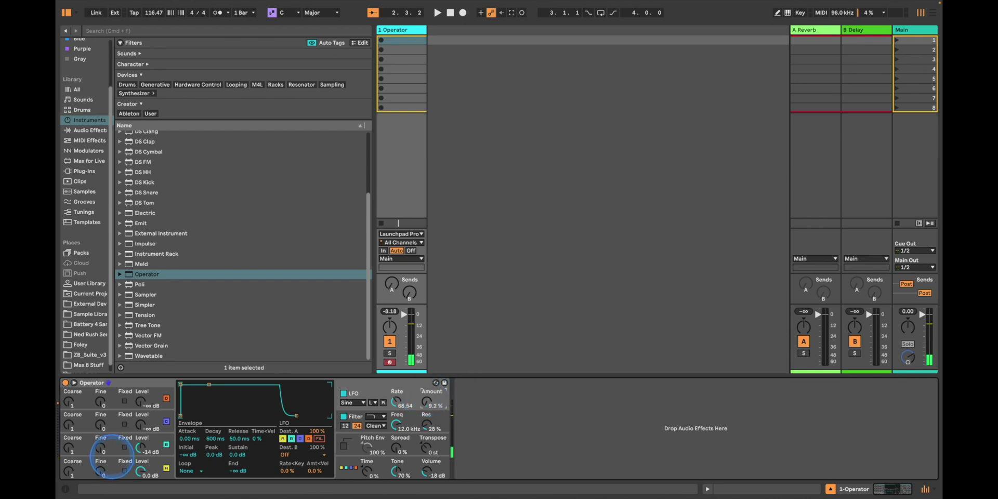
- Adjust oscillator A's envelope to 11.7 s decay, -48 dB sustain and 2.49 s release
{"action": "left_click", "coordinate": [115, 464]}
{"action": "left_click", "coordinate": [212, 451]}
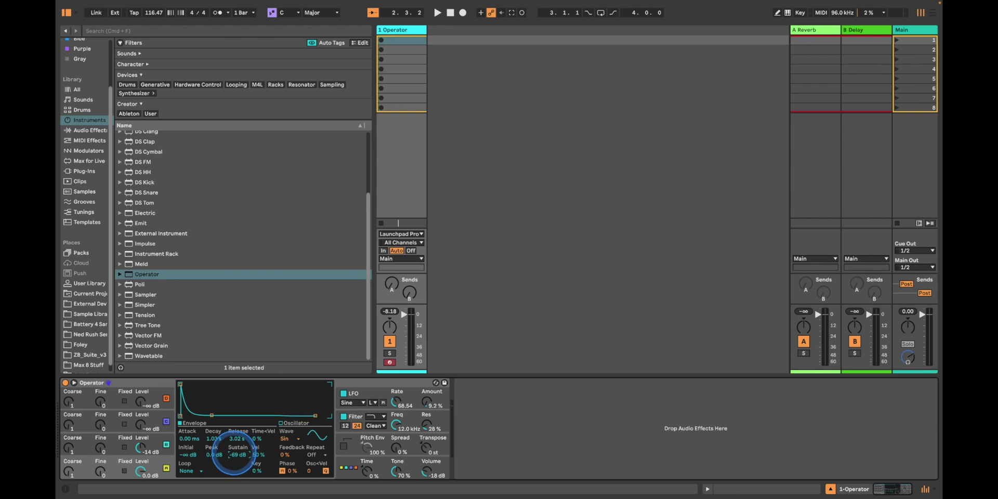
{"action": "mouse_move", "coordinate": [233, 454]}
{"action": "left_mouse_down"}
{"action": "mouse_move", "coordinate": [238, 437]}
{"action": "mouse_move", "coordinate": [220, 441]}
{"action": "left_mouse_up"}
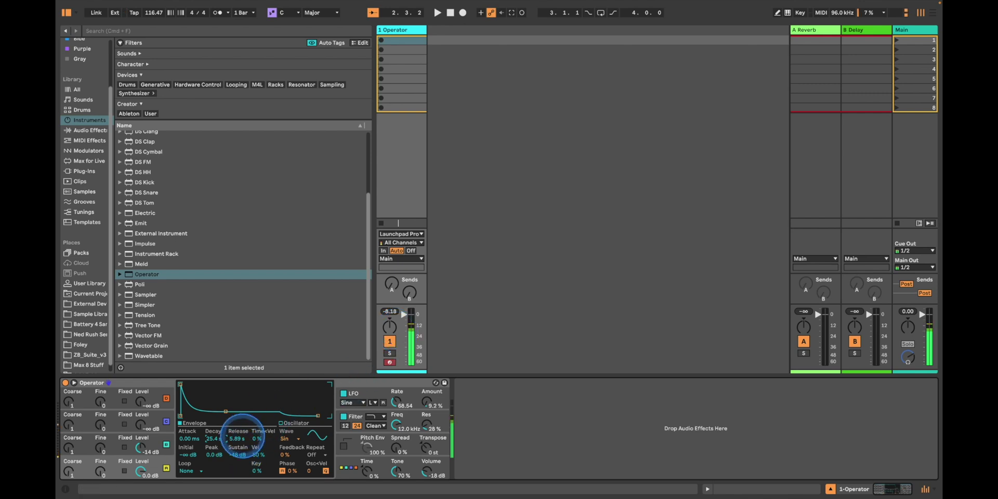
{"action": "left_click_drag", "start_coordinate": [237, 438], "coordinate": [215, 437]}
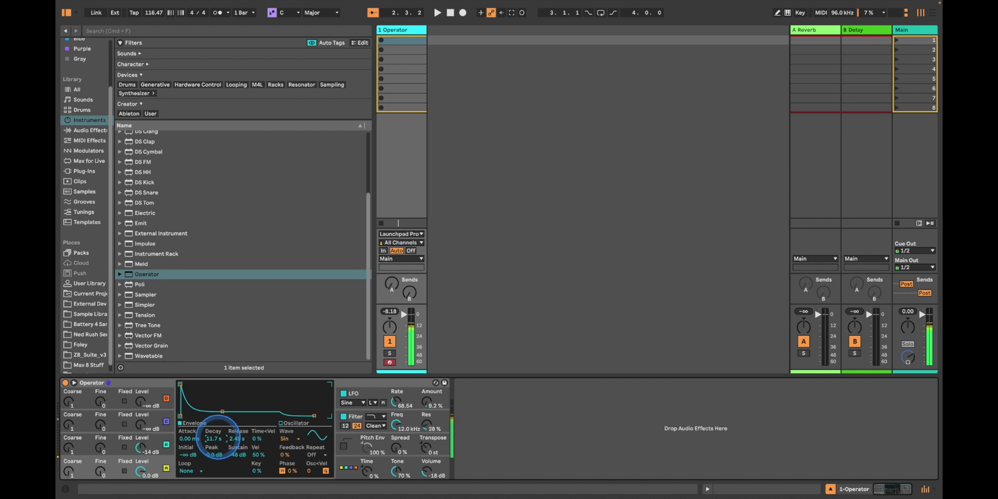
{"action": "left_click_drag", "start_coordinate": [255, 454], "coordinate": [254, 454]}
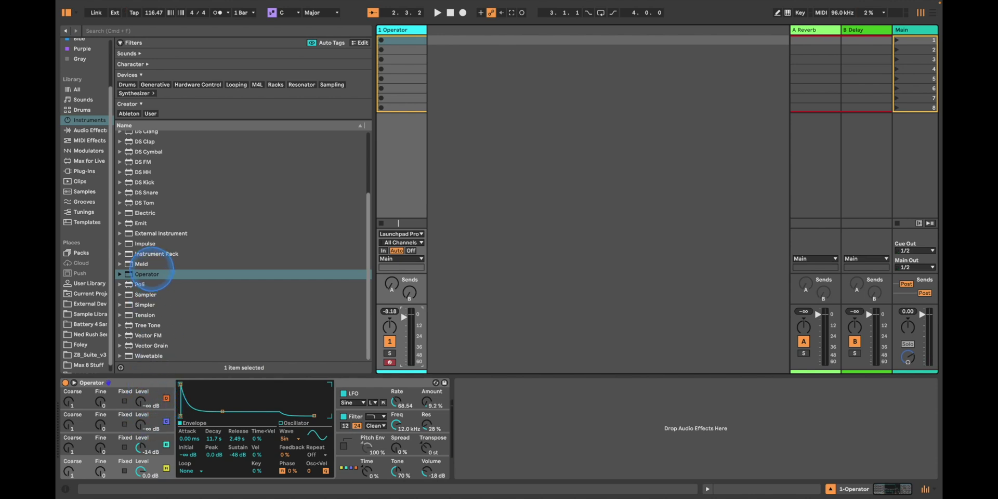
- Add an empty Audio Effect Rack after Operator in the device chain
{"action": "left_click", "coordinate": [94, 130]}
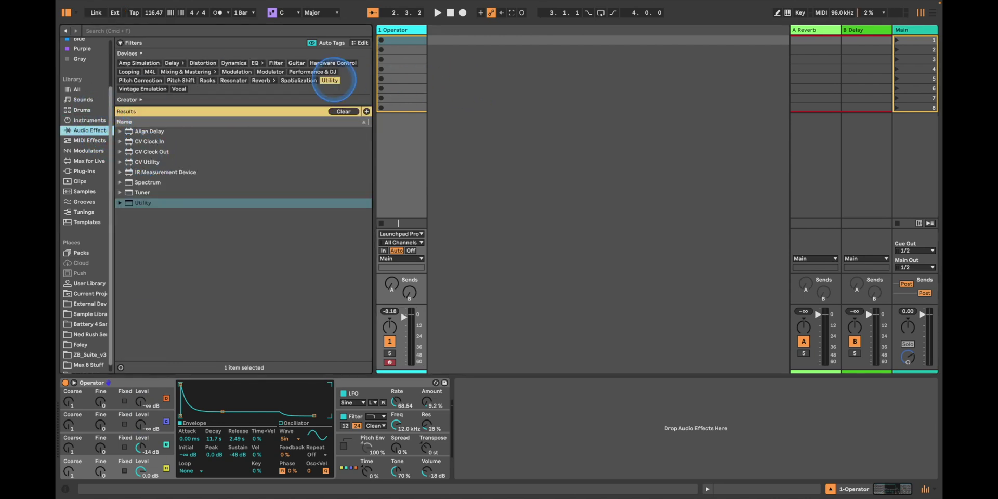
{"action": "left_click", "coordinate": [330, 80]}
{"action": "left_click", "coordinate": [233, 63]}
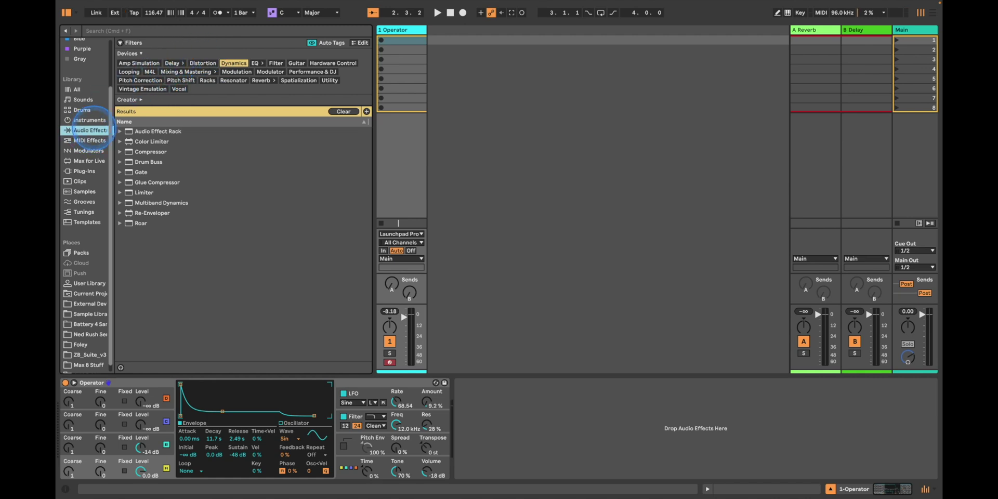
{"action": "left_click", "coordinate": [233, 63]}
{"action": "left_click_drag", "start_coordinate": [155, 140], "coordinate": [520, 411]}
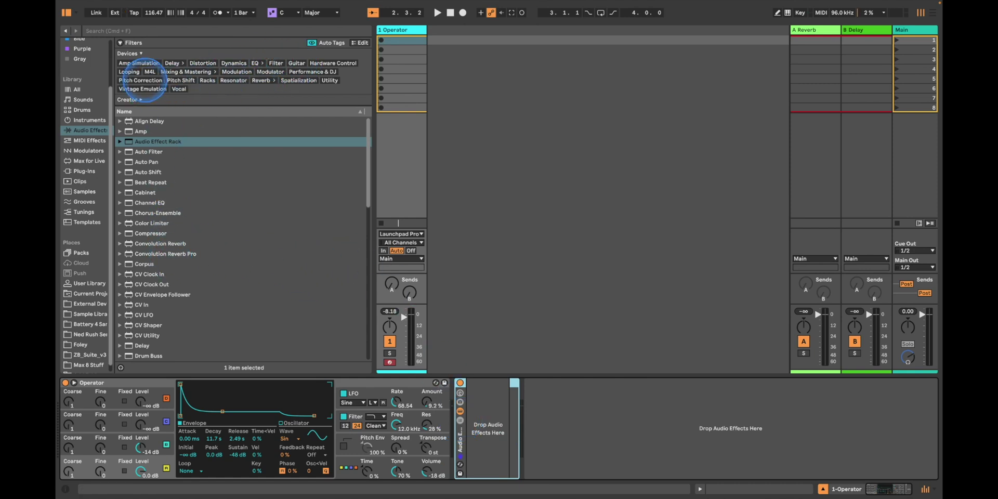
- Filter the audio effects by Reverb and place a Reverb inside the Audio Effect Rack
{"action": "left_click", "coordinate": [261, 80]}
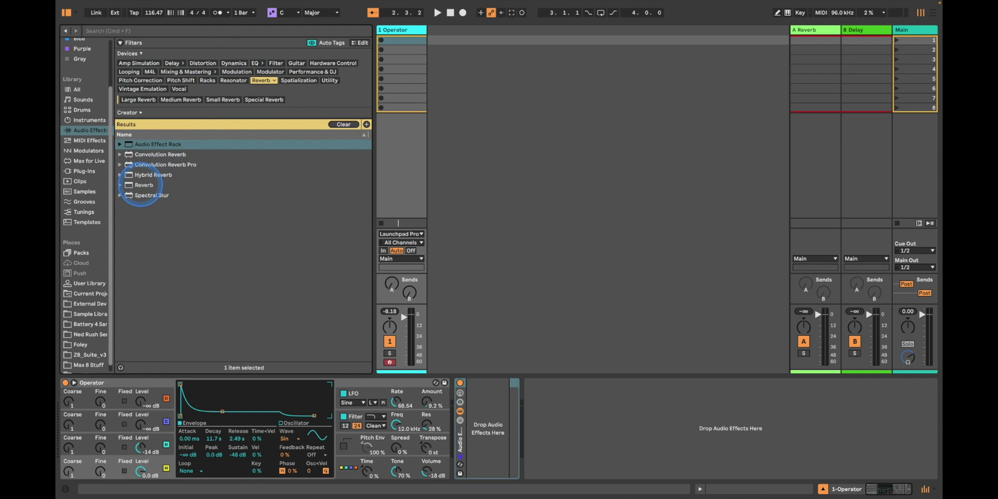
{"action": "left_click", "coordinate": [143, 185]}
{"action": "left_click_drag", "start_coordinate": [414, 390], "coordinate": [483, 407]}
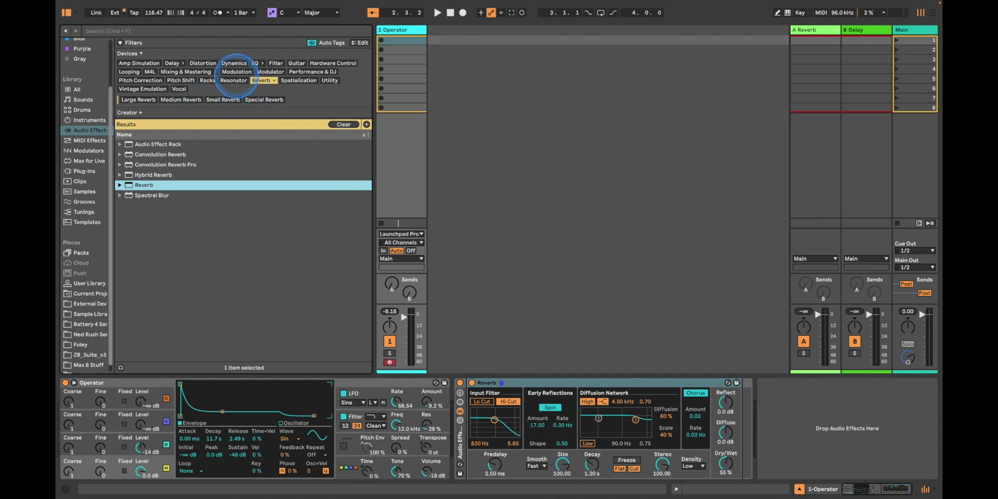
- Add Chorus-Ensemble after the Reverb in the rack and set its amount to 100 % and rate to 0.24 Hz
{"action": "left_click", "coordinate": [236, 72]}
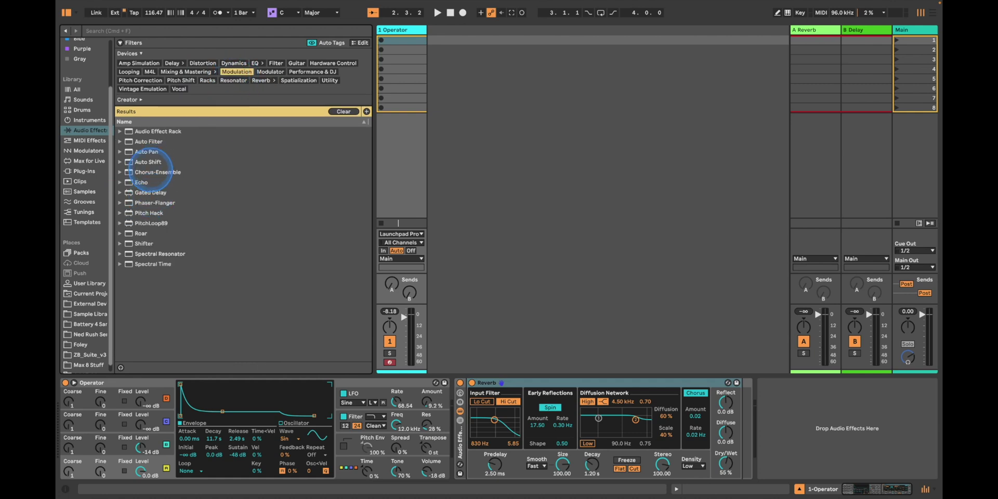
{"action": "left_click_drag", "start_coordinate": [156, 172], "coordinate": [751, 432]}
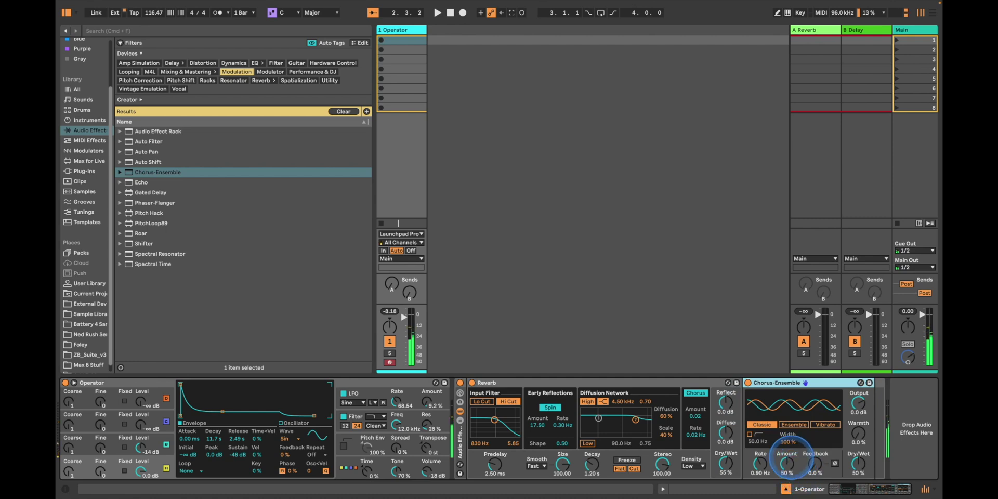
{"action": "left_click_drag", "start_coordinate": [786, 464], "coordinate": [760, 468]}
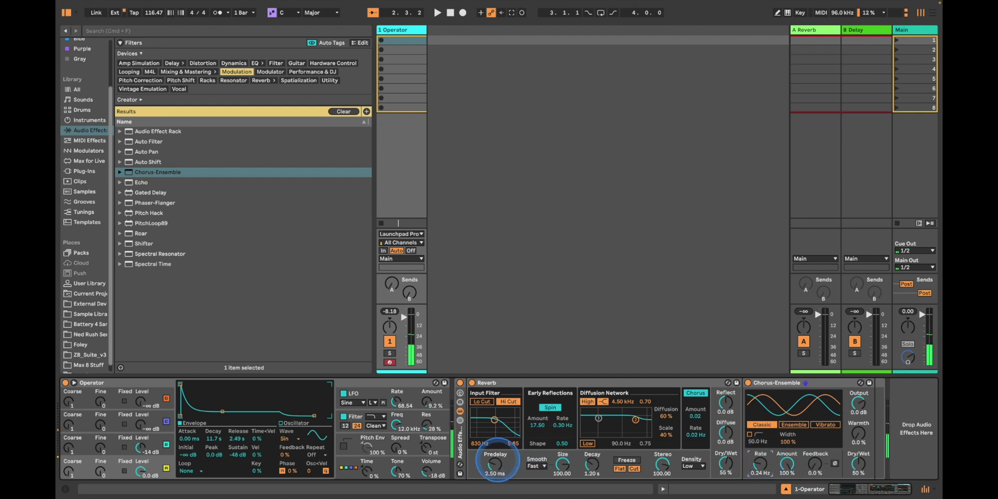
- Turn off Operator's filter, then lower oscillator B's level to -25 dB and set its decay to 1.25 s
{"action": "left_click", "coordinate": [343, 415]}
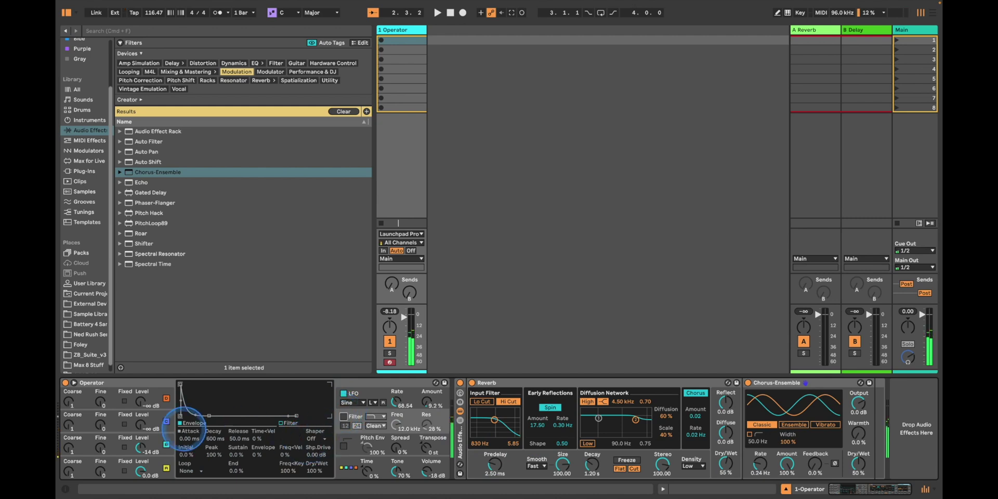
{"action": "left_click_drag", "start_coordinate": [141, 447], "coordinate": [141, 450]}
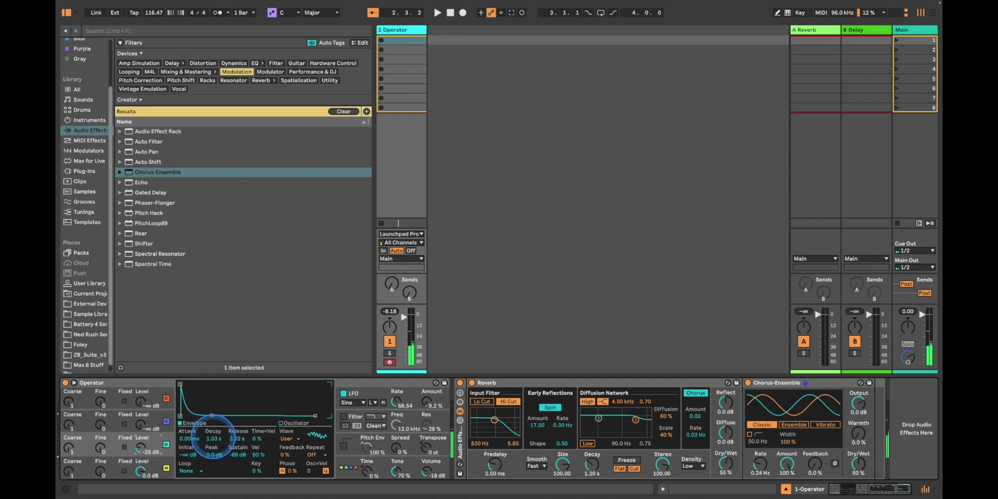
{"action": "left_click_drag", "start_coordinate": [214, 438], "coordinate": [213, 435]}
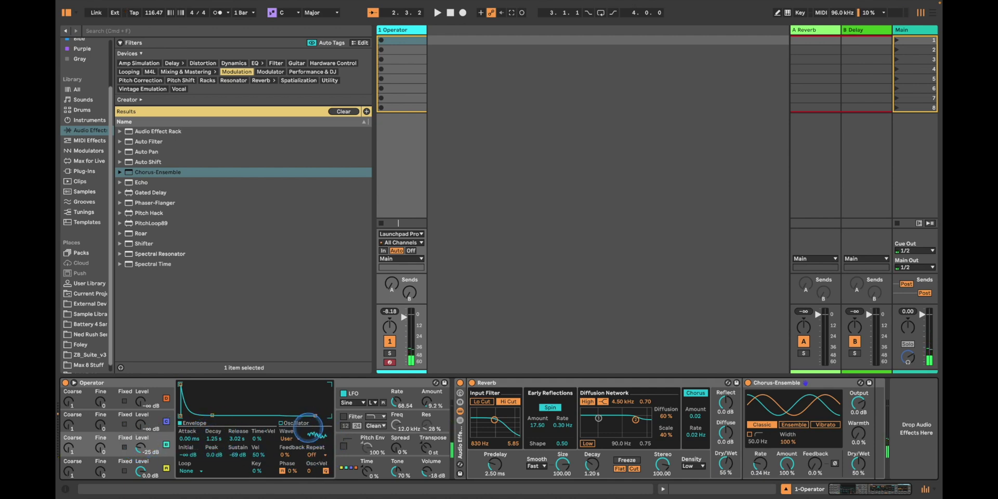
- Clear oscillator B's upper harmonics and redraw a few sparse ones in the lower part of its spectrum
{"action": "left_click", "coordinate": [316, 435]}
{"action": "mouse_move", "coordinate": [277, 397]}
{"action": "left_mouse_down"}
{"action": "mouse_move", "coordinate": [268, 428]}
{"action": "mouse_move", "coordinate": [193, 418]}
{"action": "mouse_move", "coordinate": [342, 424]}
{"action": "mouse_move", "coordinate": [191, 383]}
{"action": "left_mouse_up"}
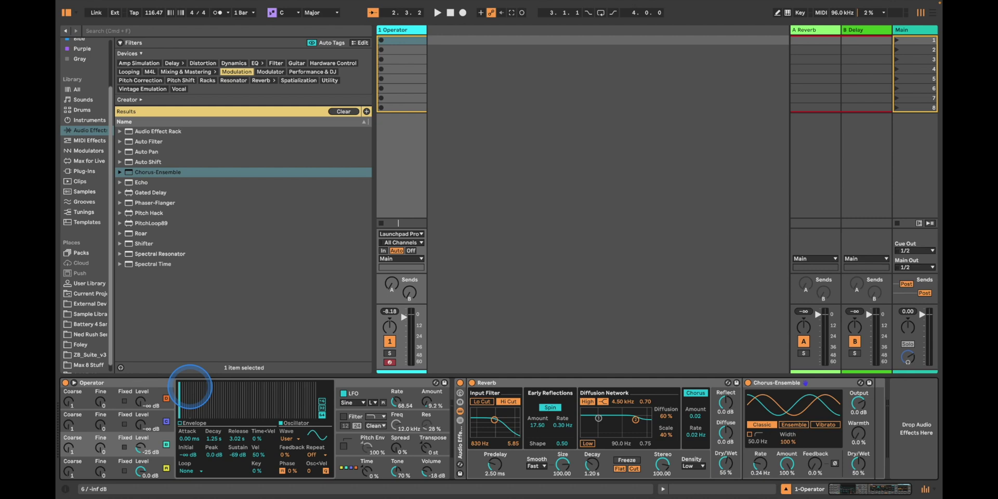
{"action": "mouse_move", "coordinate": [190, 386]}
{"action": "left_mouse_down"}
{"action": "mouse_move", "coordinate": [195, 405]}
{"action": "mouse_move", "coordinate": [211, 408]}
{"action": "mouse_move", "coordinate": [236, 389]}
{"action": "mouse_move", "coordinate": [230, 412]}
{"action": "left_mouse_up"}
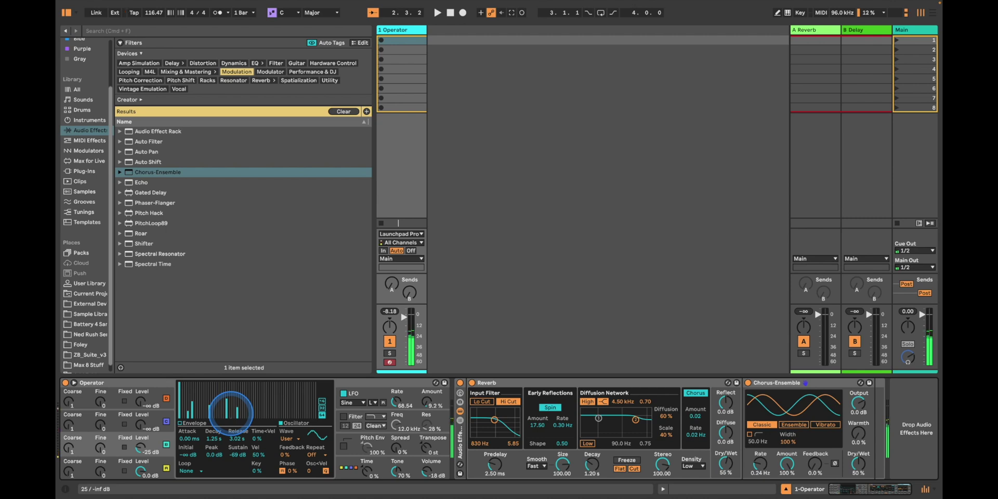
- Soften the envelope attacks, setting oscillator A's to 0.19 ms and oscillator B's to 0.42 ms
{"action": "left_click", "coordinate": [100, 467]}
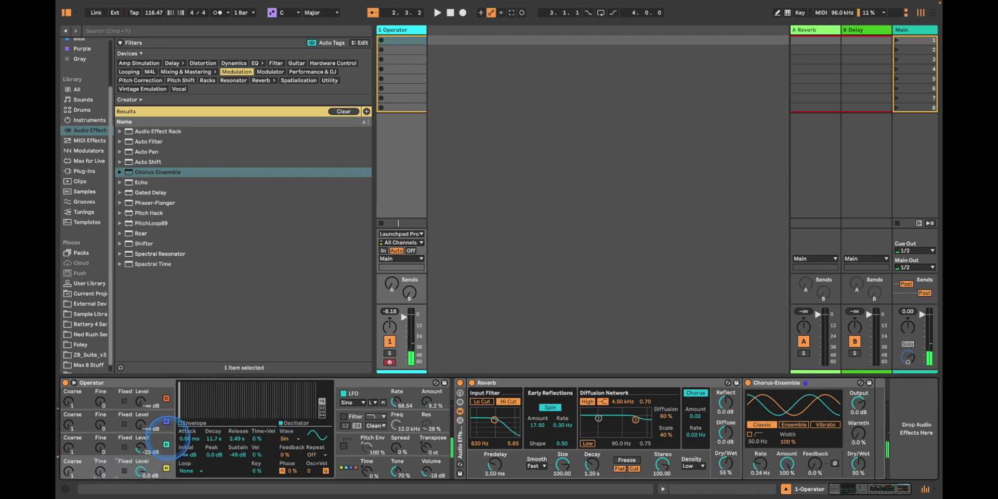
{"action": "left_click", "coordinate": [186, 438]}
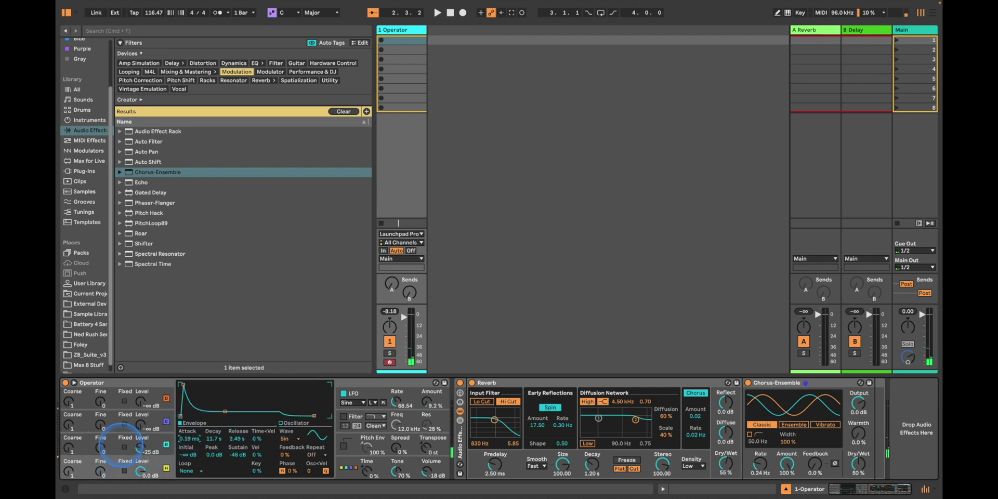
{"action": "left_click", "coordinate": [114, 441]}
{"action": "left_click_drag", "start_coordinate": [189, 439], "coordinate": [195, 435]}
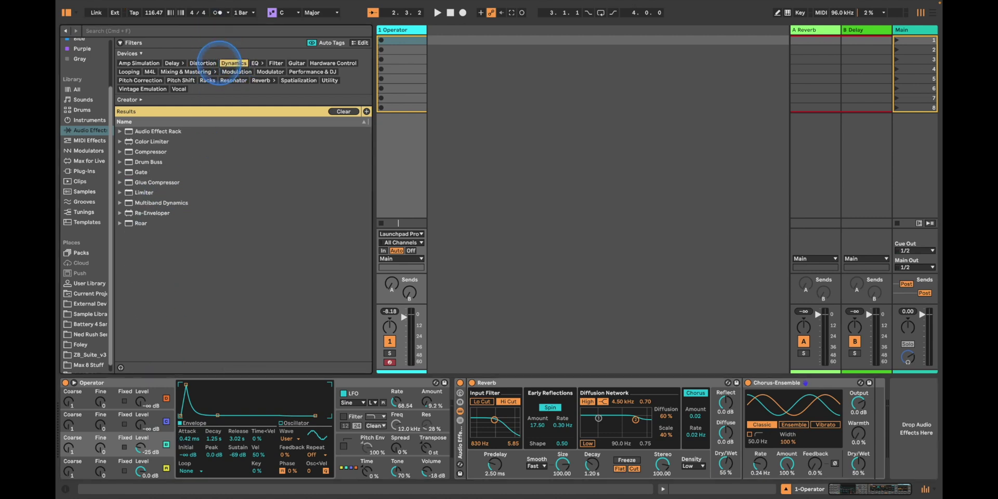
- Add Vinyl Distortion after the chorus with crackle volume 0.18, density 24.6, tracing frequency 906 Hz and pinch frequency 3.23 kHz
{"action": "left_click", "coordinate": [203, 63]}
{"action": "left_click_drag", "start_coordinate": [157, 243], "coordinate": [867, 393]}
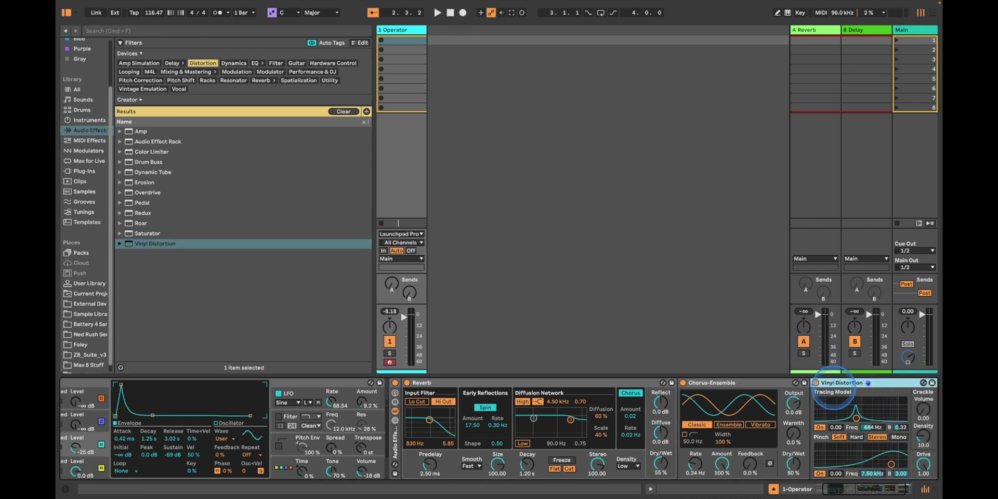
{"action": "mouse_move", "coordinate": [877, 428]}
{"action": "left_mouse_down"}
{"action": "mouse_move", "coordinate": [909, 438]}
{"action": "mouse_move", "coordinate": [880, 420]}
{"action": "mouse_move", "coordinate": [923, 408]}
{"action": "mouse_move", "coordinate": [922, 431]}
{"action": "left_mouse_up"}
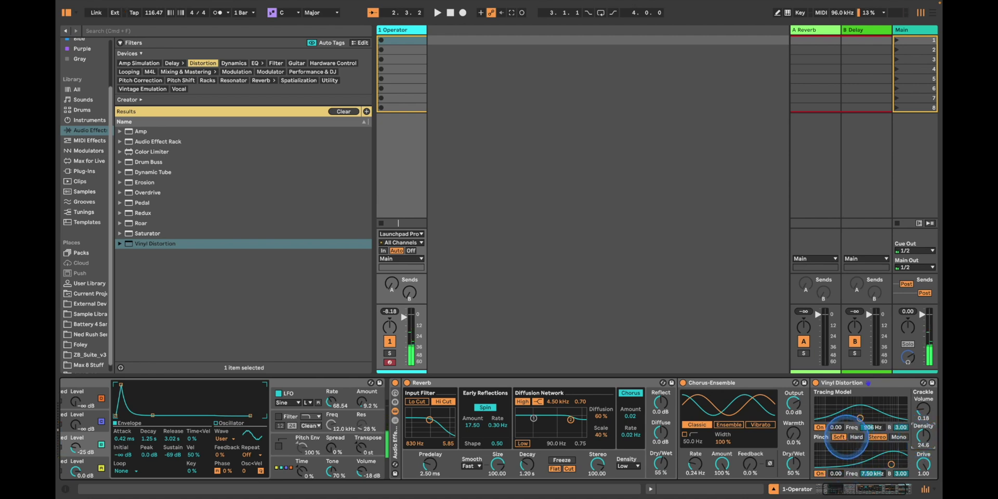
{"action": "left_click_drag", "start_coordinate": [891, 464], "coordinate": [877, 461]}
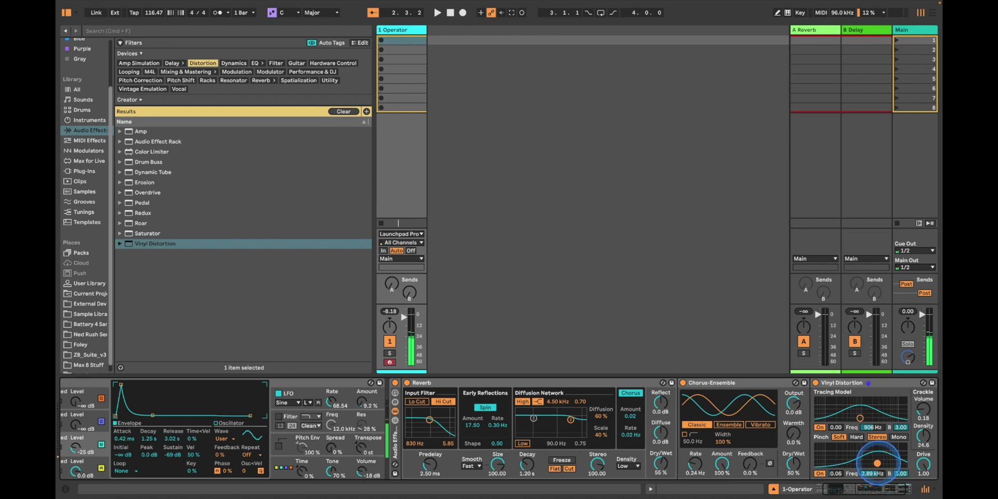
{"action": "left_click_drag", "start_coordinate": [878, 463], "coordinate": [878, 464]}
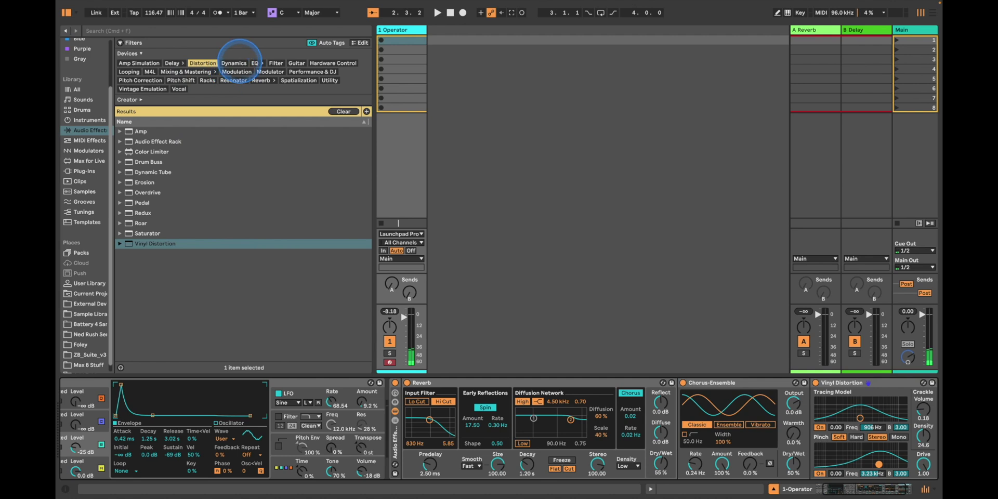
- Add Echo after Vinyl Distortion, switch its delay times from synced to free time and set both channels to 1.00 ms
{"action": "left_click", "coordinate": [172, 63]}
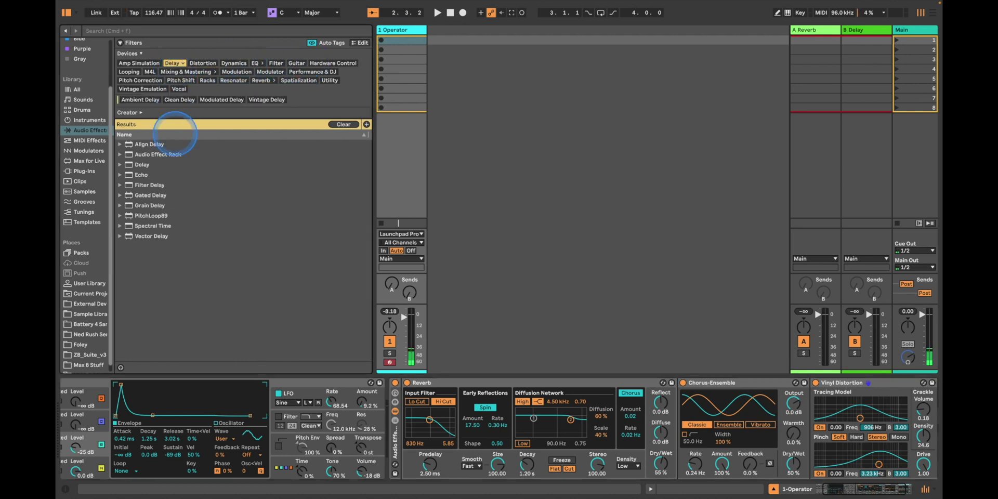
{"action": "left_click", "coordinate": [141, 174]}
{"action": "scroll", "coordinate": [918, 416], "scroll_direction": "right", "scroll_amount": 2}
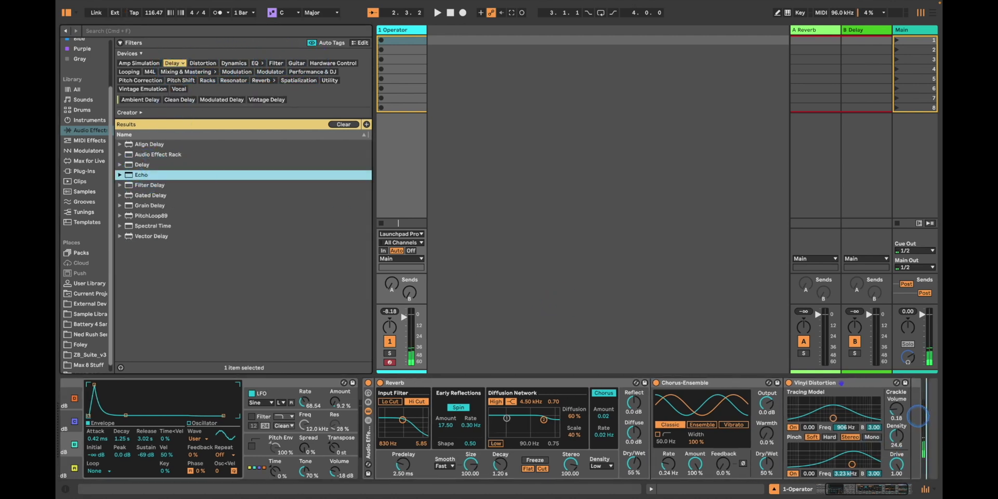
{"action": "left_click_drag", "start_coordinate": [917, 416], "coordinate": [904, 413]}
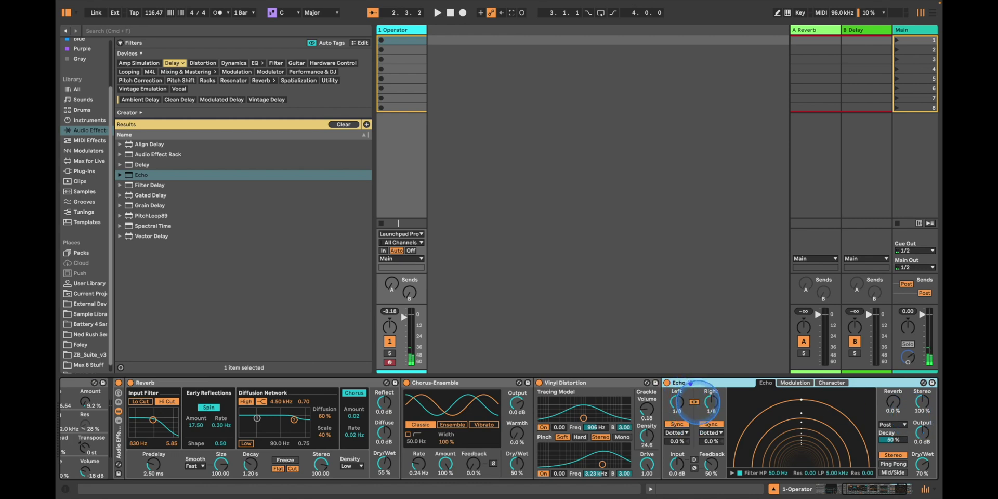
{"action": "left_click", "coordinate": [709, 423]}
{"action": "left_click_drag", "start_coordinate": [679, 399], "coordinate": [680, 401]}
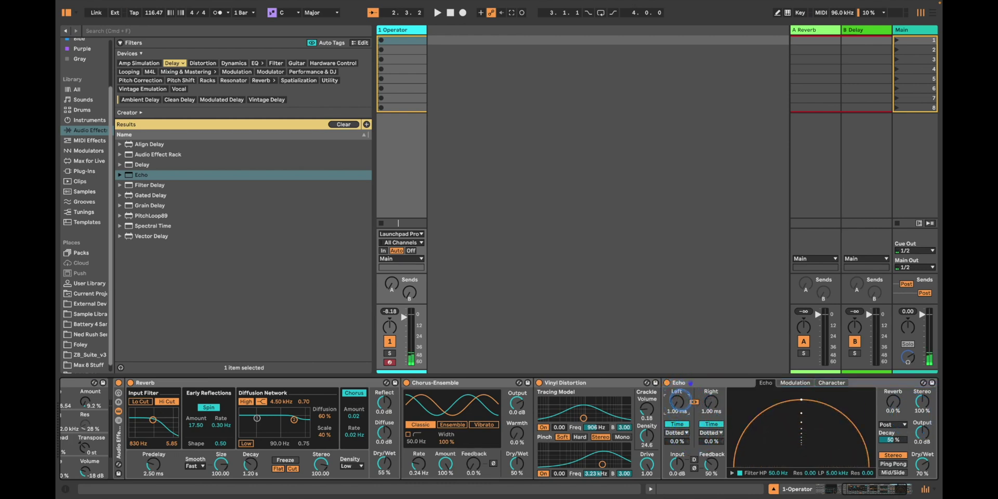
- Enable Echo's noise at 38 % with 8.6 % morph and its wobble at 16 %
{"action": "left_click", "coordinate": [795, 382]}
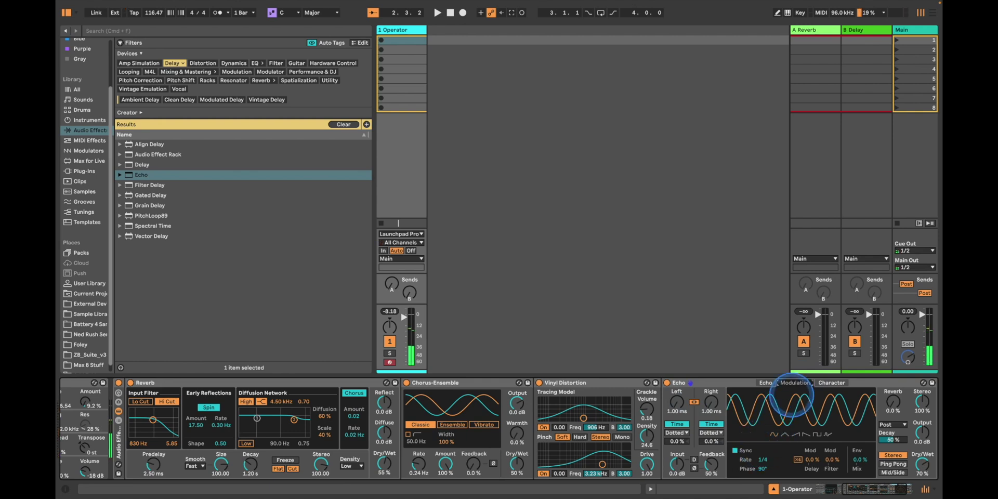
{"action": "left_click", "coordinate": [829, 383]}
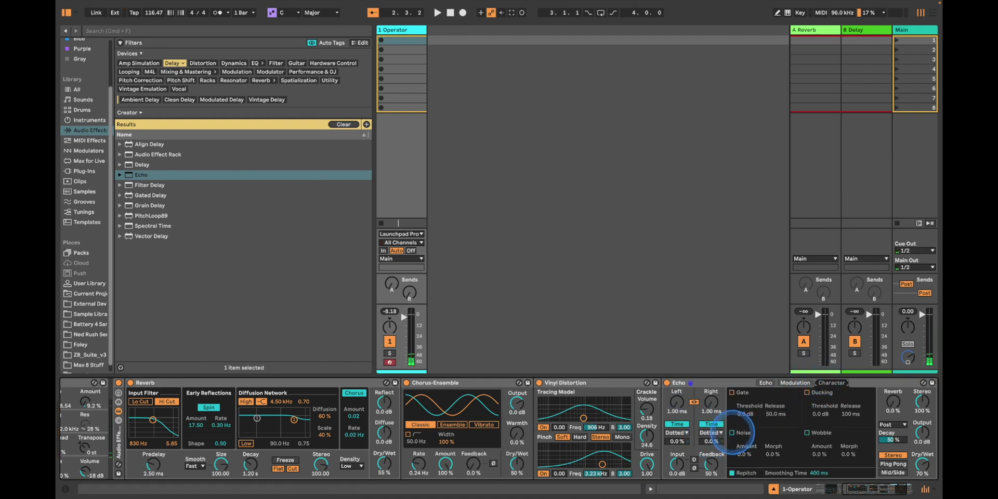
{"action": "left_click", "coordinate": [731, 432]}
{"action": "left_click_drag", "start_coordinate": [742, 452], "coordinate": [773, 448]}
{"action": "left_click", "coordinate": [807, 433]}
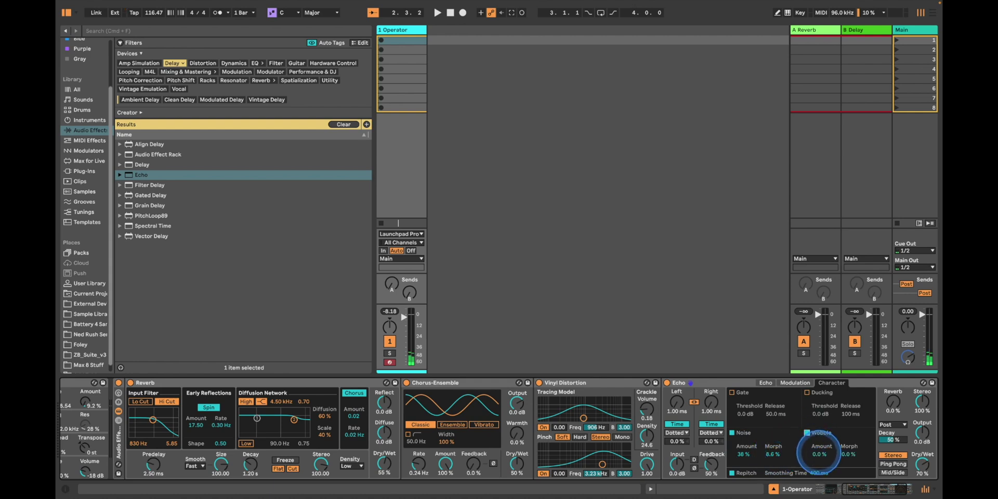
{"action": "left_click_drag", "start_coordinate": [818, 451], "coordinate": [822, 430]}
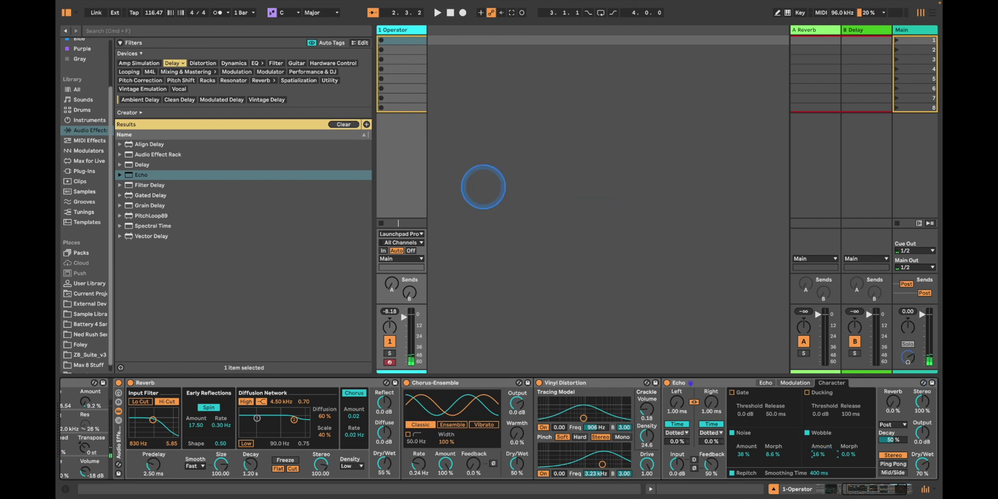
- Add Auto Filter after Echo as a 12 dB band-pass at 2.82 kHz with 16 % resonance
{"action": "left_click", "coordinate": [274, 63]}
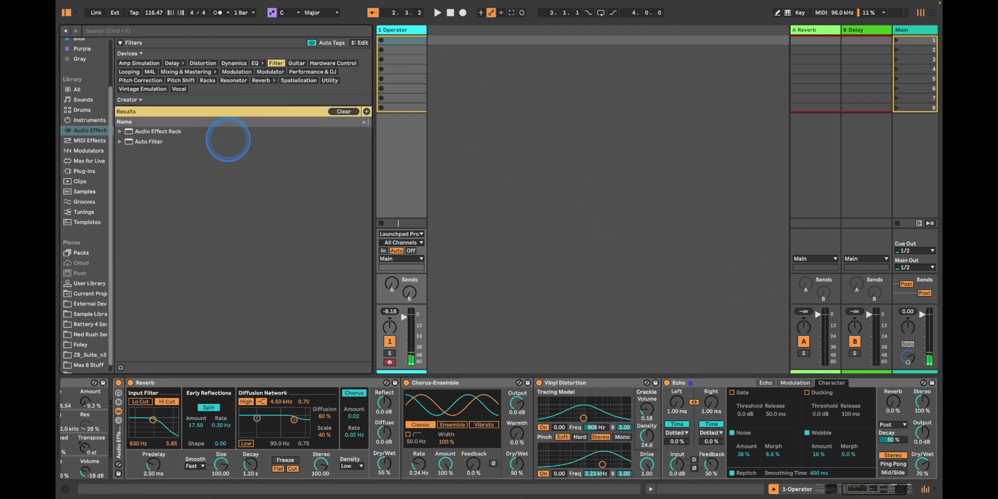
{"action": "scroll", "coordinate": [439, 396], "scroll_direction": "right", "scroll_amount": 2}
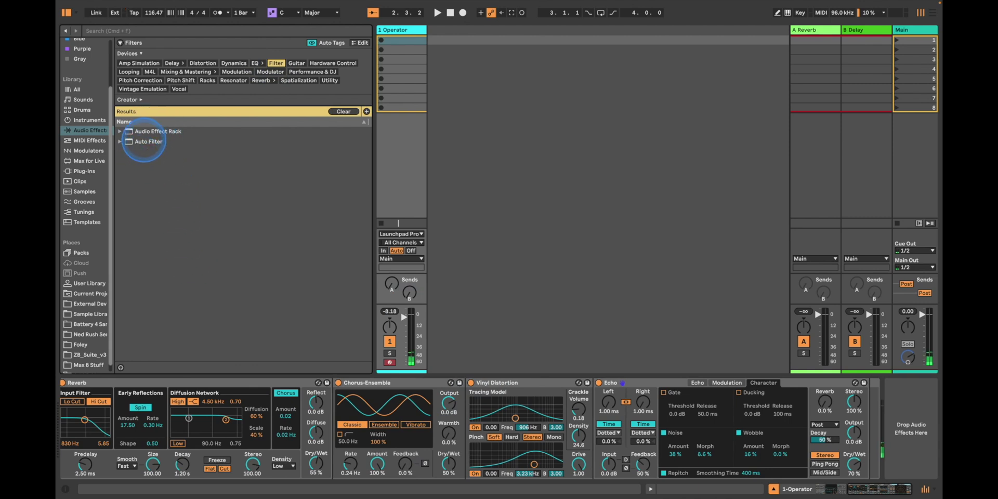
{"action": "left_click", "coordinate": [143, 142]}
{"action": "left_click_drag", "start_coordinate": [376, 225], "coordinate": [869, 407]}
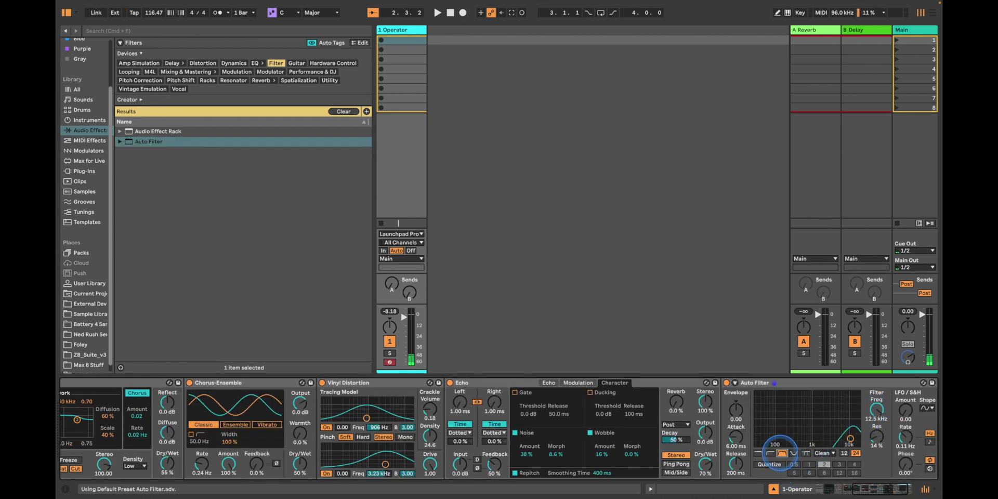
{"action": "left_click_drag", "start_coordinate": [815, 423], "coordinate": [832, 439]}
{"action": "left_click", "coordinate": [844, 453]}
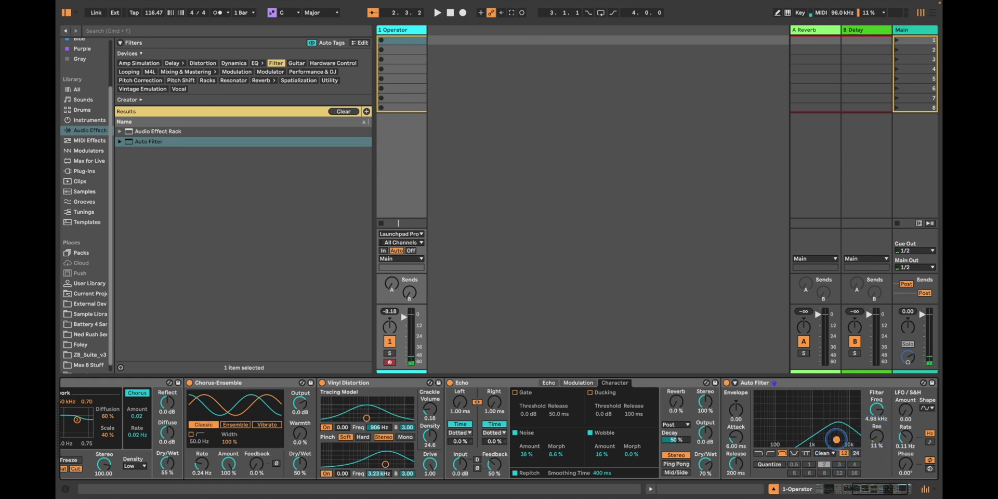
{"action": "left_click_drag", "start_coordinate": [831, 439], "coordinate": [833, 437]}
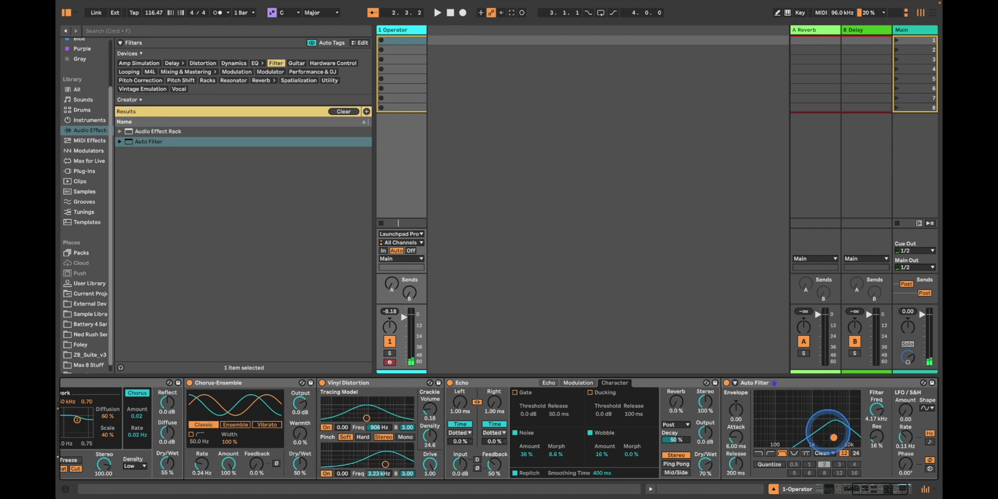
{"action": "left_click_drag", "start_coordinate": [834, 437], "coordinate": [827, 437]}
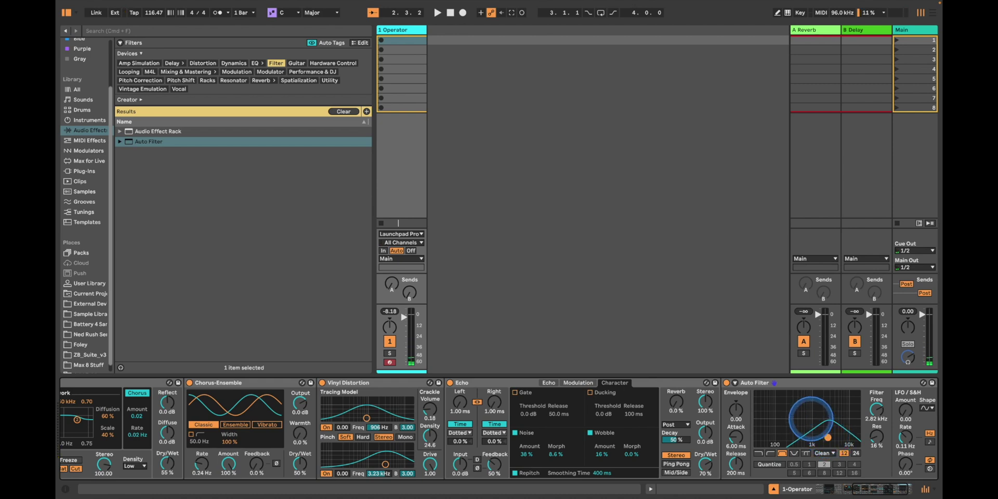
{"action": "left_click", "coordinate": [742, 383]}
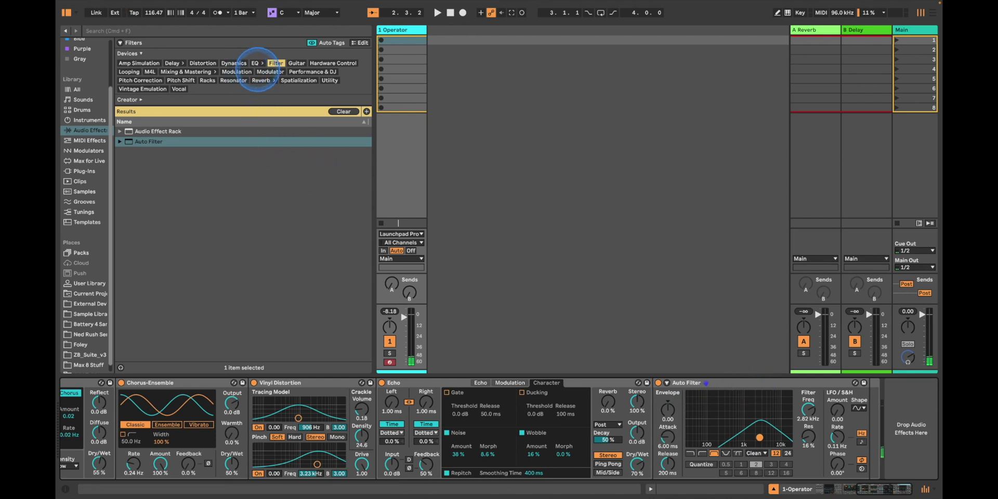
- Add EQ Eight at the end of the chain and turn off its Adaptive Q
{"action": "left_click", "coordinate": [255, 63]}
{"action": "double_click", "coordinate": [146, 165]}
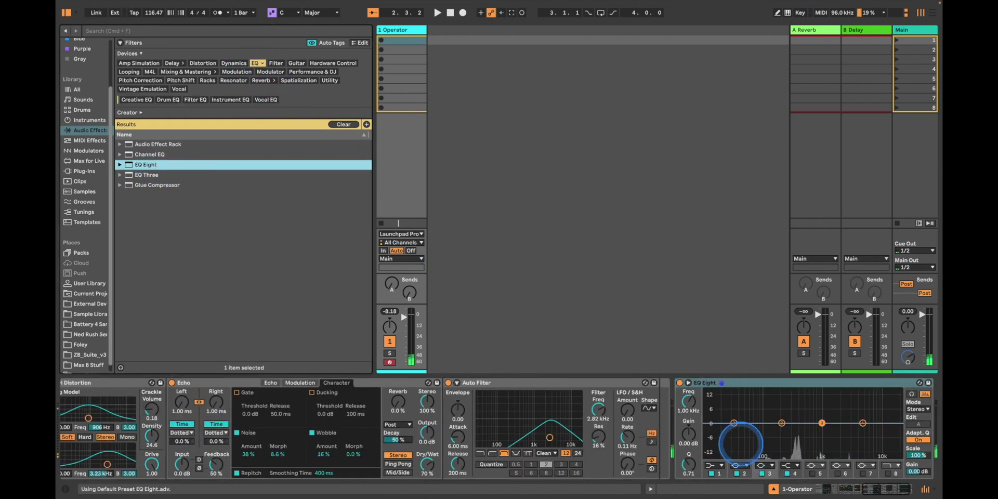
{"action": "left_click", "coordinate": [915, 439]}
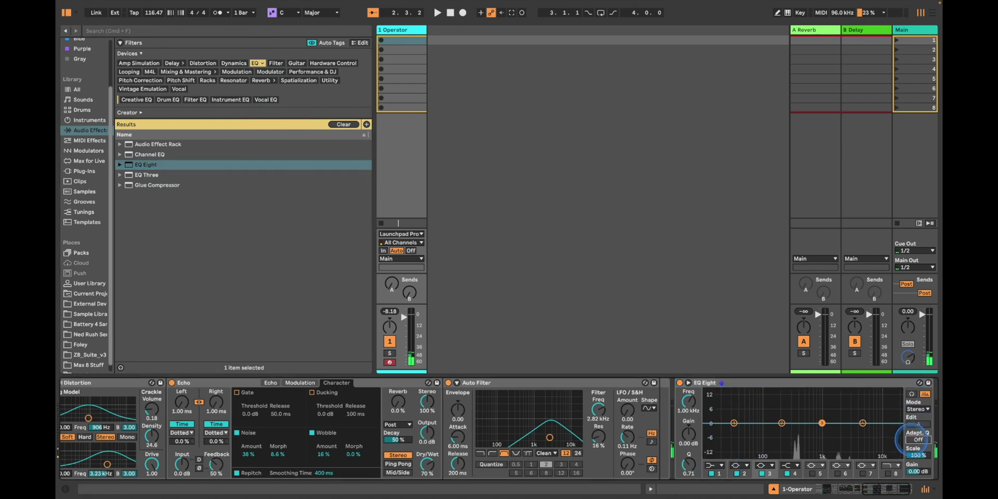
{"action": "right_click", "coordinate": [794, 383]}
{"action": "left_click", "coordinate": [802, 374]}
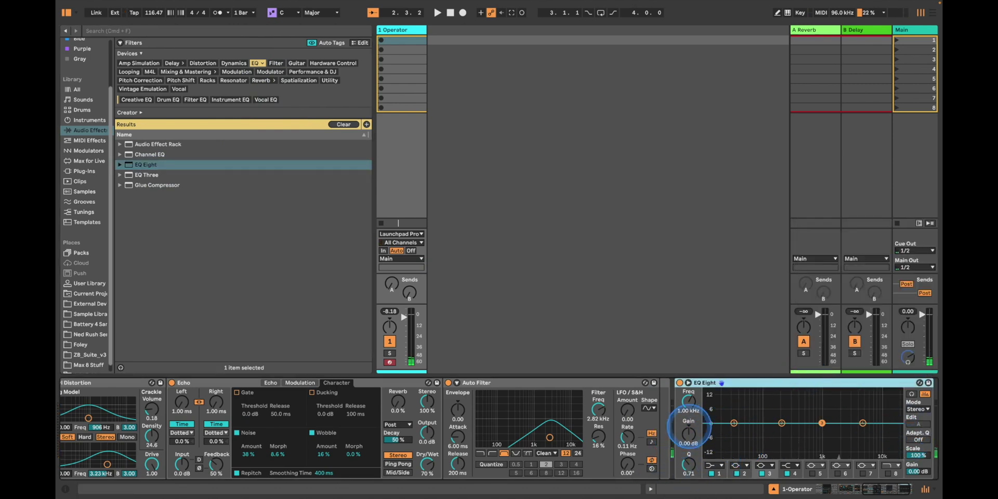
- Make EQ Eight's band 1 a low cut with a raised cutoff, dip band 3, and boost band 4 by 3.60 dB at 4.45 kHz
{"action": "left_click", "coordinate": [716, 465]}
{"action": "left_click", "coordinate": [714, 409]}
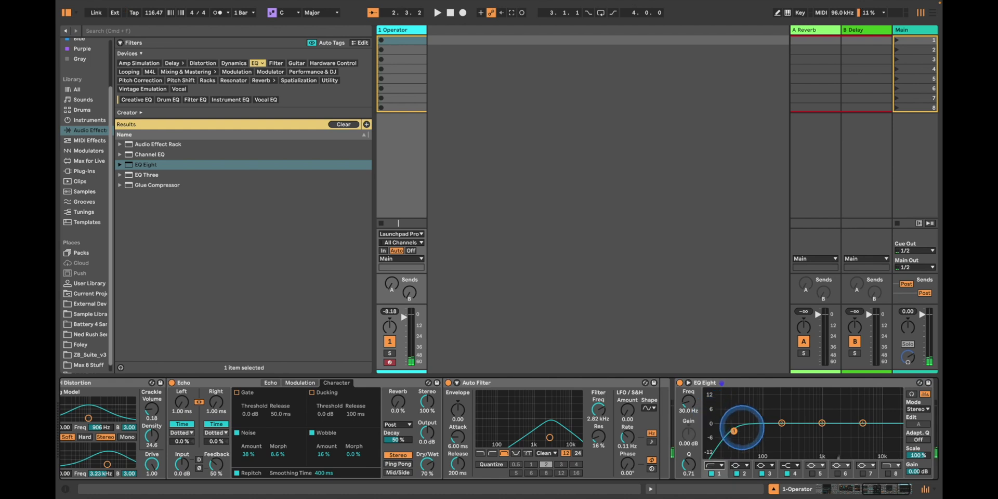
{"action": "left_click_drag", "start_coordinate": [734, 422], "coordinate": [859, 414]}
{"action": "left_click", "coordinate": [822, 423]}
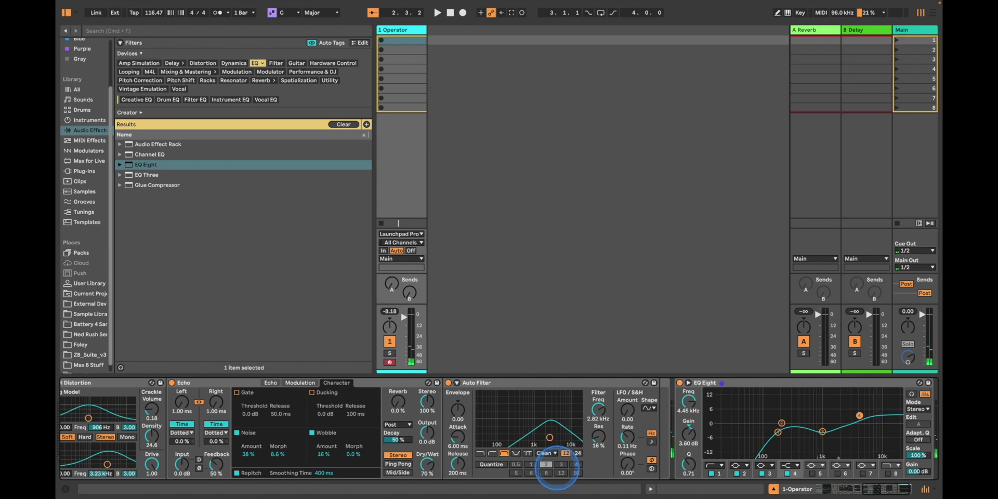
- Set Vinyl Distortion's crackle volume to 0.00
{"action": "scroll", "coordinate": [559, 466], "scroll_direction": "left", "scroll_amount": 5}
{"action": "scroll", "coordinate": [559, 466], "scroll_direction": "left", "scroll_amount": 5}
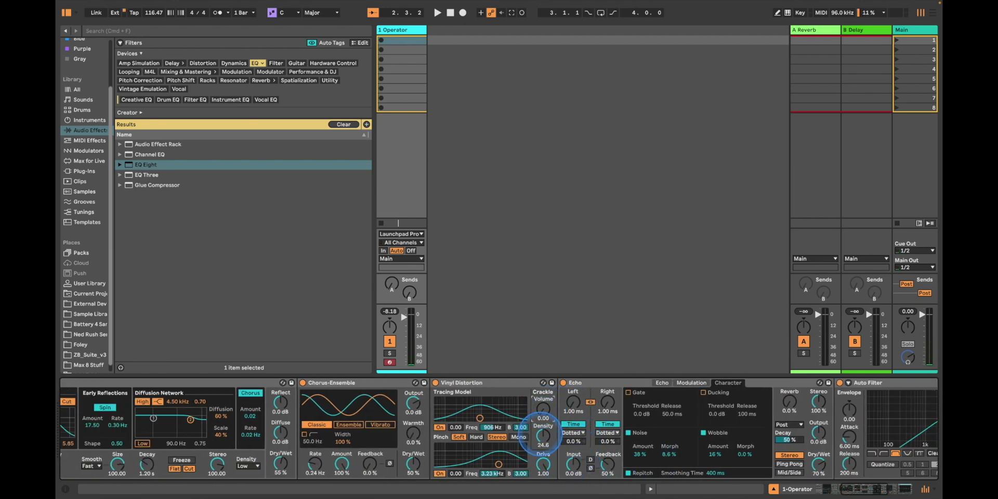
{"action": "scroll", "coordinate": [543, 447], "scroll_direction": "right", "scroll_amount": 10}
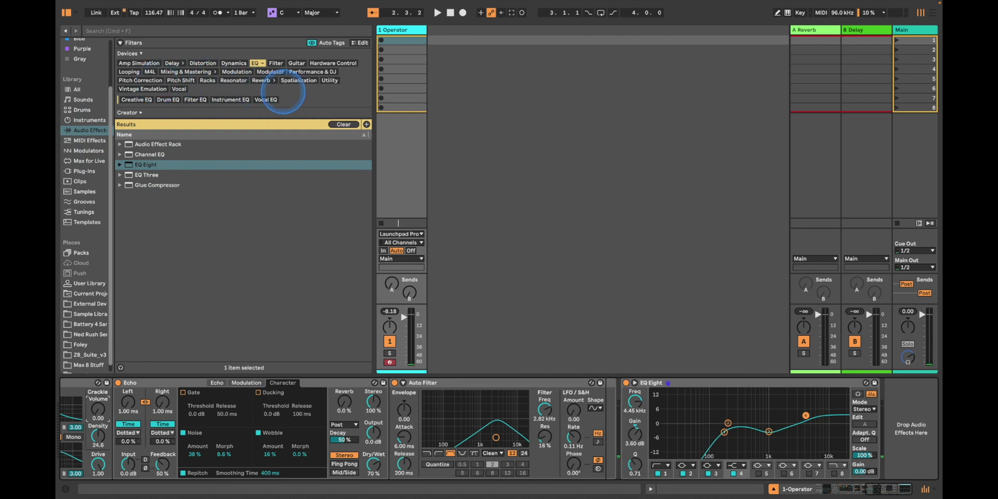
- Add Utility after EQ Eight with 20 dB of gain and lower Echo's dry/wet mix to 53 %
{"action": "left_click", "coordinate": [330, 80]}
{"action": "double_click", "coordinate": [139, 203]}
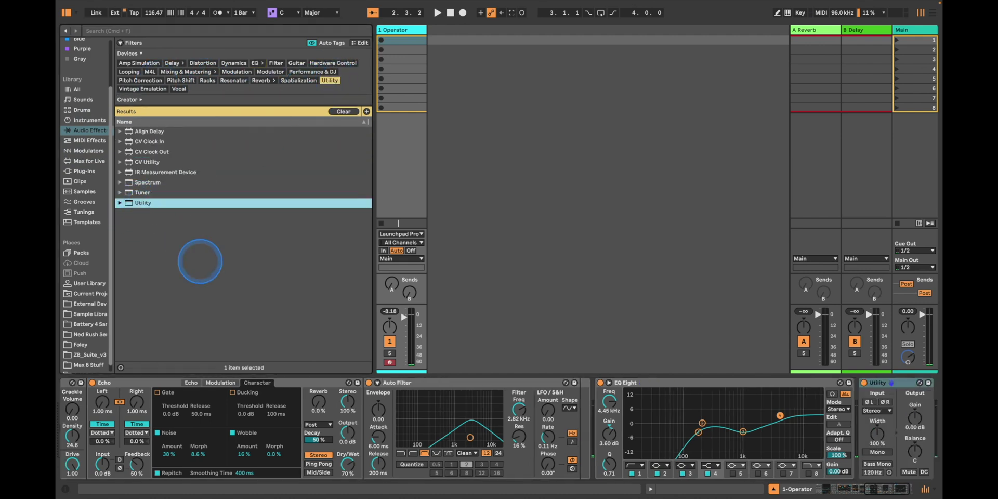
{"action": "left_click", "coordinate": [914, 417]}
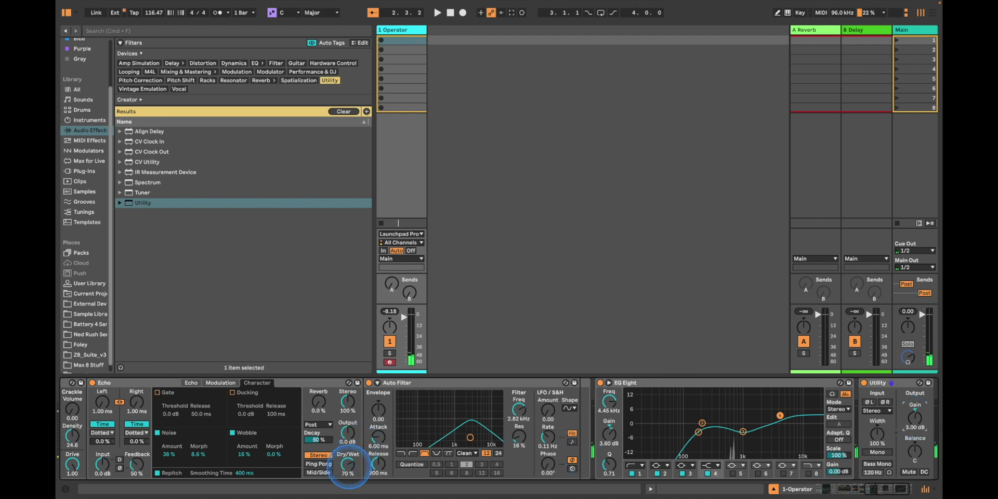
{"action": "left_click_drag", "start_coordinate": [347, 462], "coordinate": [348, 463]}
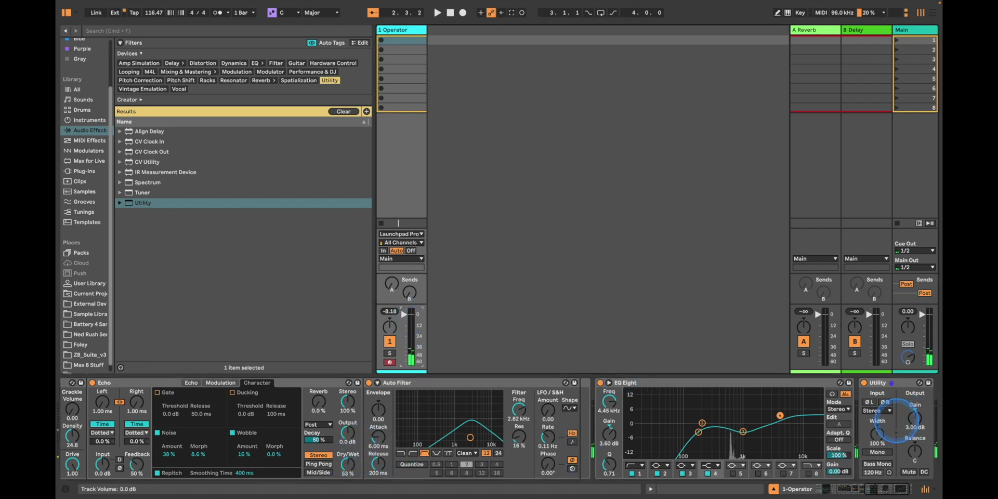
{"action": "left_click_drag", "start_coordinate": [915, 416], "coordinate": [915, 410]}
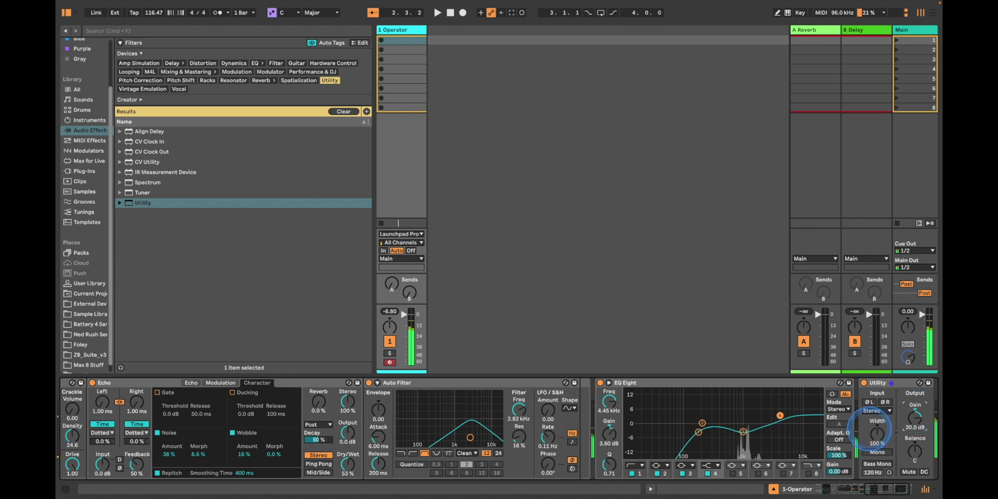
- Move EQ Eight's band 4 to 4.17 kHz and change its shape to a high cut
{"action": "left_click_drag", "start_coordinate": [779, 415], "coordinate": [778, 435]}
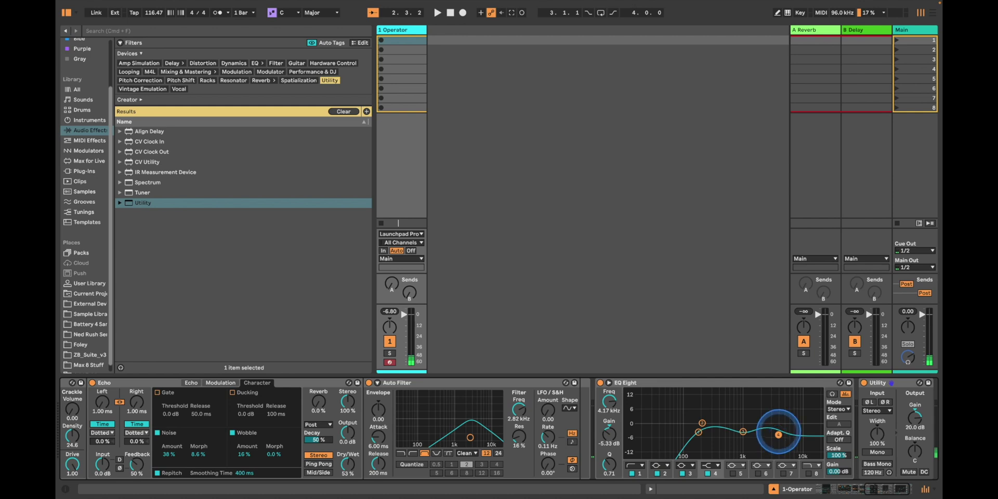
{"action": "left_click", "coordinate": [712, 465]}
{"action": "left_click", "coordinate": [713, 410]}
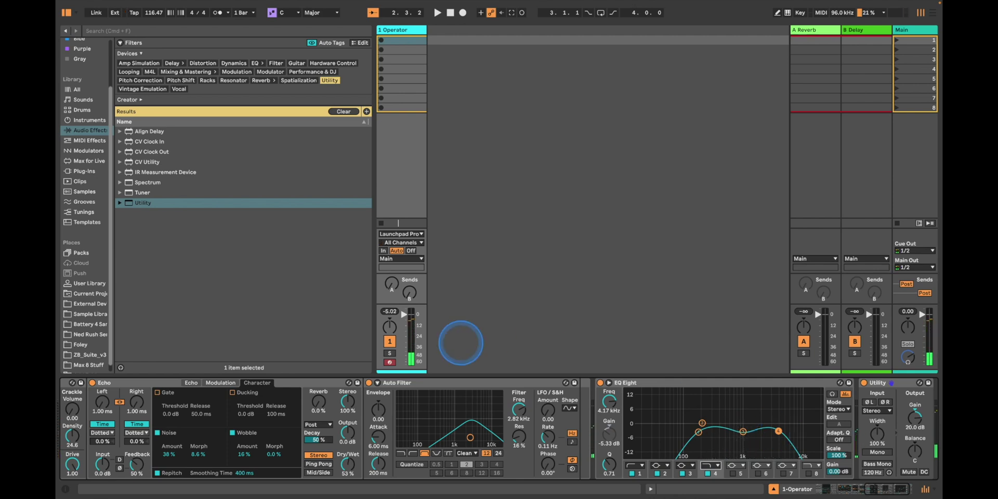
- Set Vinyl Distortion's crackle volume to 0.04
{"action": "scroll", "coordinate": [519, 423], "scroll_direction": "left", "scroll_amount": 6}
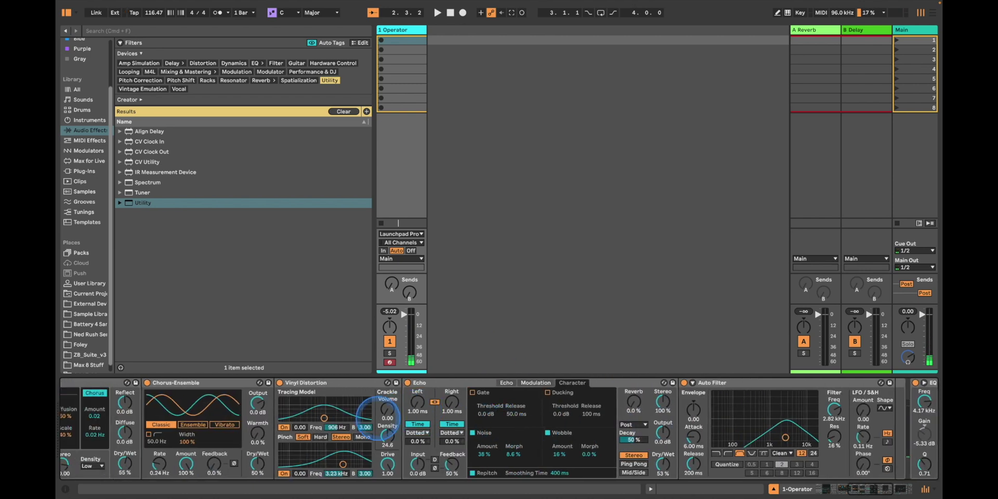
{"action": "left_click_drag", "start_coordinate": [387, 412], "coordinate": [387, 410]}
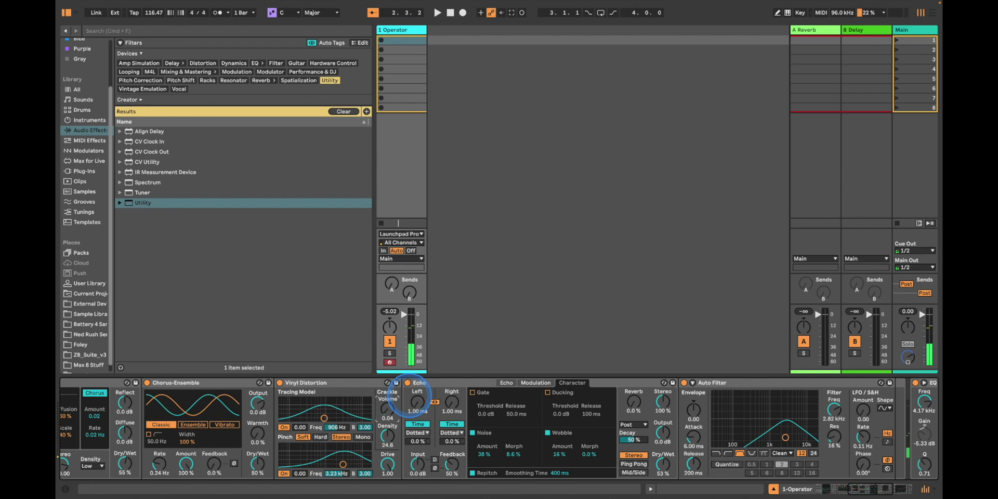
{"action": "scroll", "coordinate": [416, 400], "scroll_direction": "left", "scroll_amount": 15}
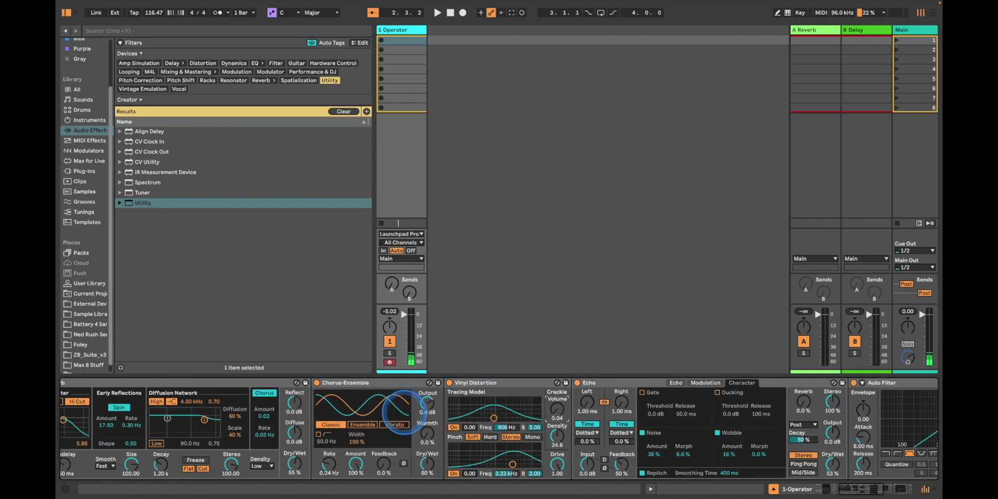
- Bring Operator's global voice and pan settings into view and select its random pan amount
{"action": "left_click", "coordinate": [352, 467]}
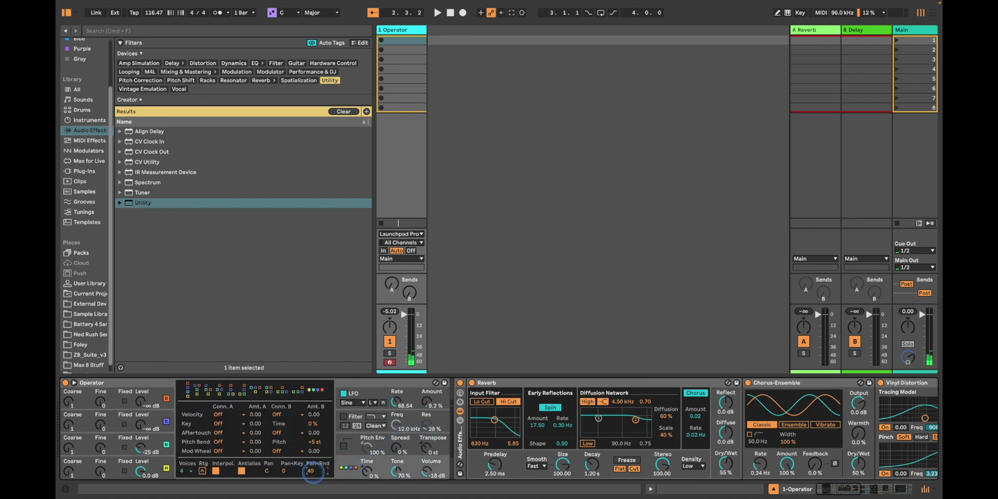
{"action": "left_click", "coordinate": [311, 471]}
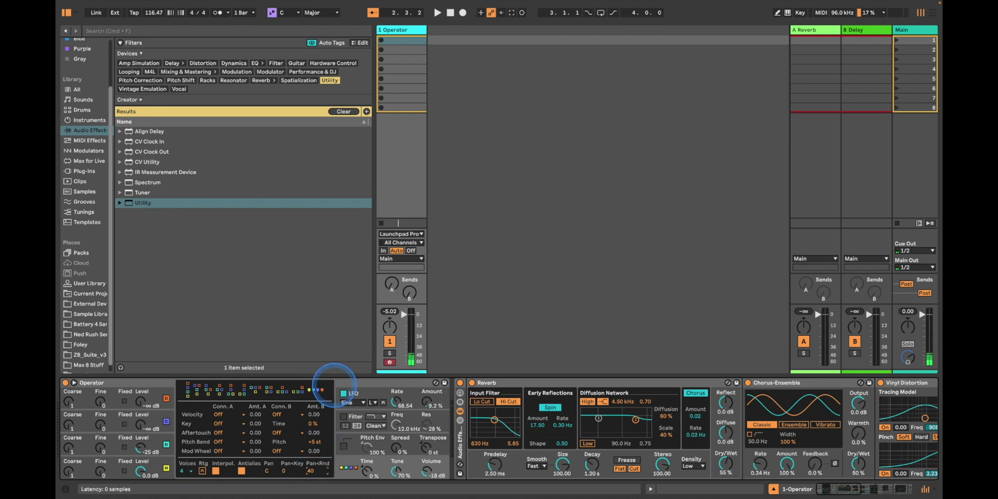
- Change the set's scale to C Minor and create an empty MIDI clip in the Operator track's first slot
{"action": "double_click", "coordinate": [410, 40]}
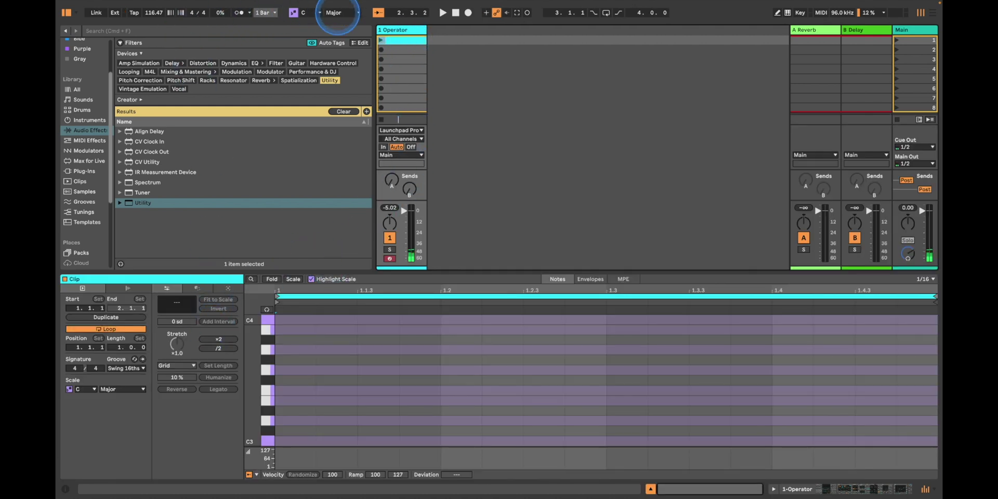
{"action": "key", "text": "Delete"}
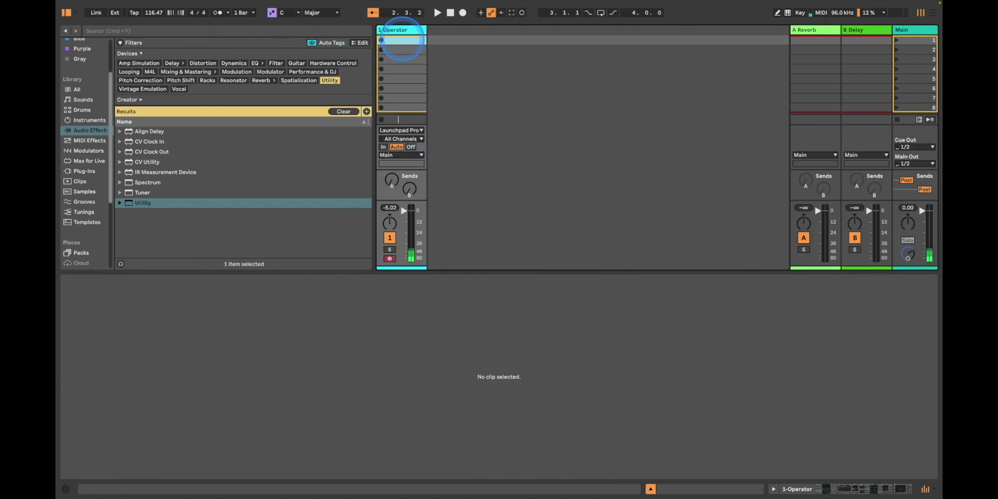
{"action": "left_click", "coordinate": [314, 12]}
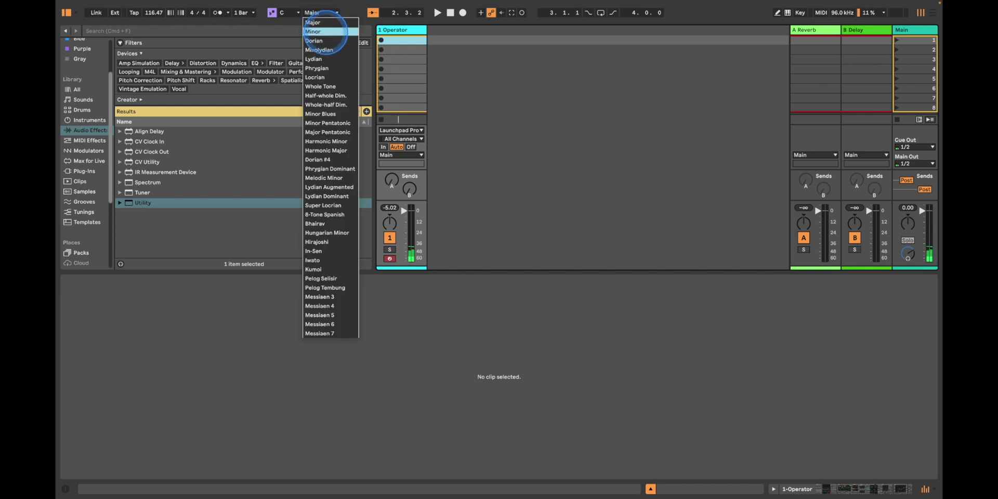
{"action": "left_click", "coordinate": [327, 31]}
{"action": "double_click", "coordinate": [401, 40]}
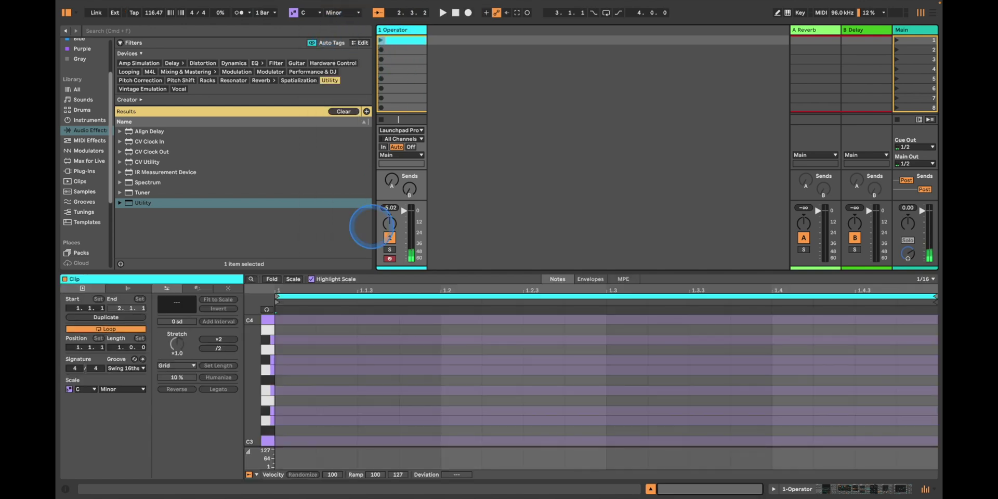
- Limit the clip's note editor to scale notes, turn on note preview and audition C2
{"action": "left_click", "coordinate": [294, 279]}
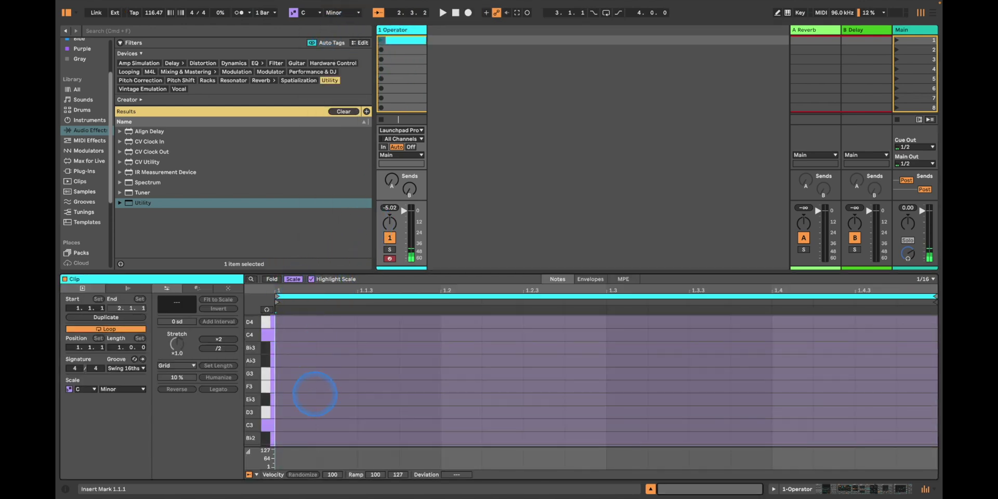
{"action": "scroll", "coordinate": [316, 390], "scroll_direction": "down", "scroll_amount": 1}
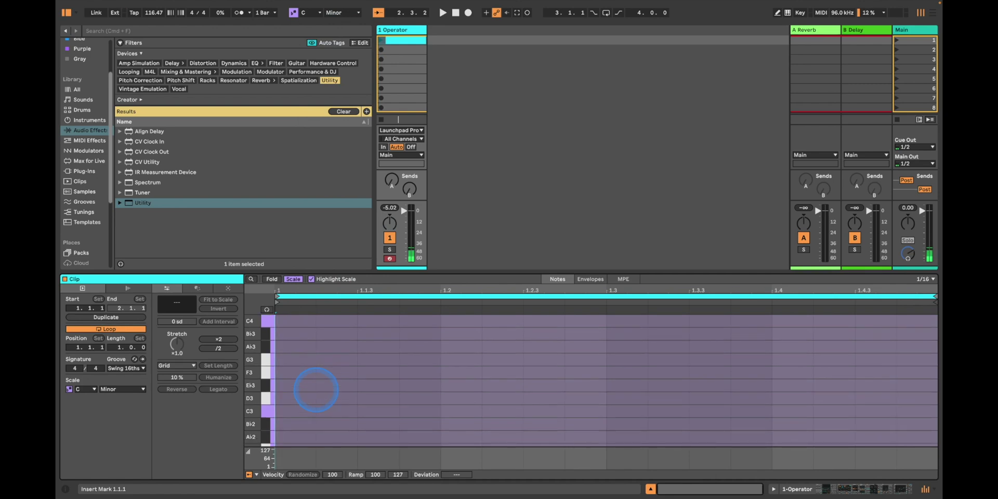
{"action": "scroll", "coordinate": [305, 423], "scroll_direction": "down", "scroll_amount": 5}
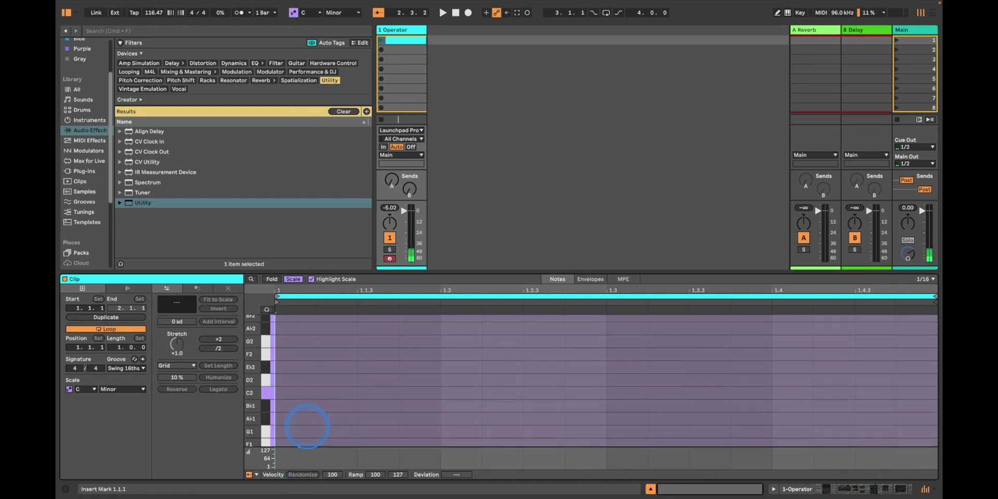
{"action": "left_click", "coordinate": [267, 309]}
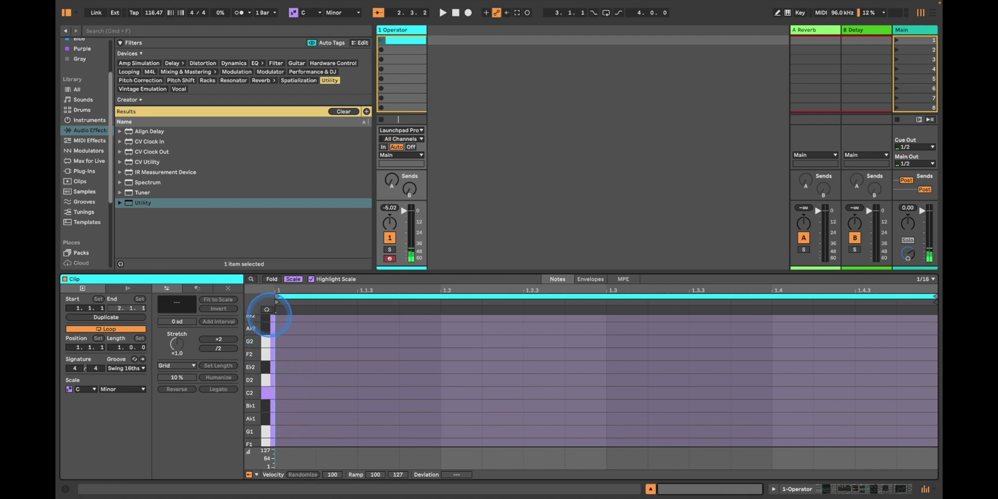
{"action": "left_click", "coordinate": [267, 393]}
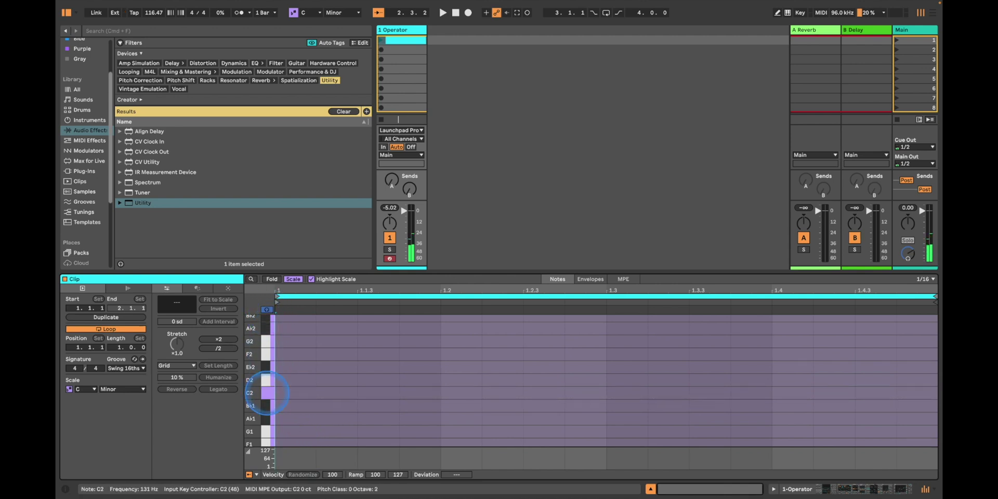
- Add a chord of sixteenth notes C3, E♭3, G3, B♭3, C4 and D4 at the start of the clip
{"action": "scroll", "coordinate": [267, 394], "scroll_direction": "up", "scroll_amount": 5}
{"action": "left_click", "coordinate": [268, 375]}
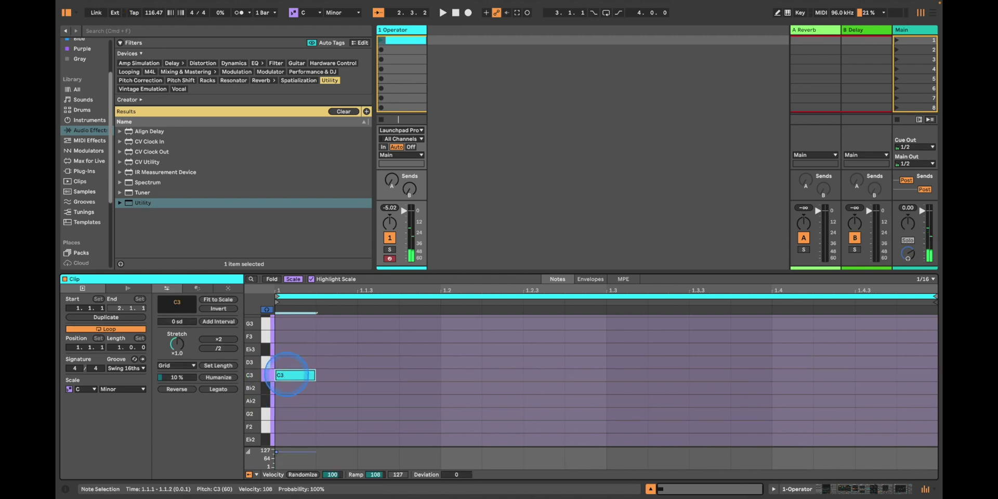
{"action": "scroll", "coordinate": [287, 375], "scroll_direction": "up", "scroll_amount": 1}
{"action": "left_click", "coordinate": [288, 359]}
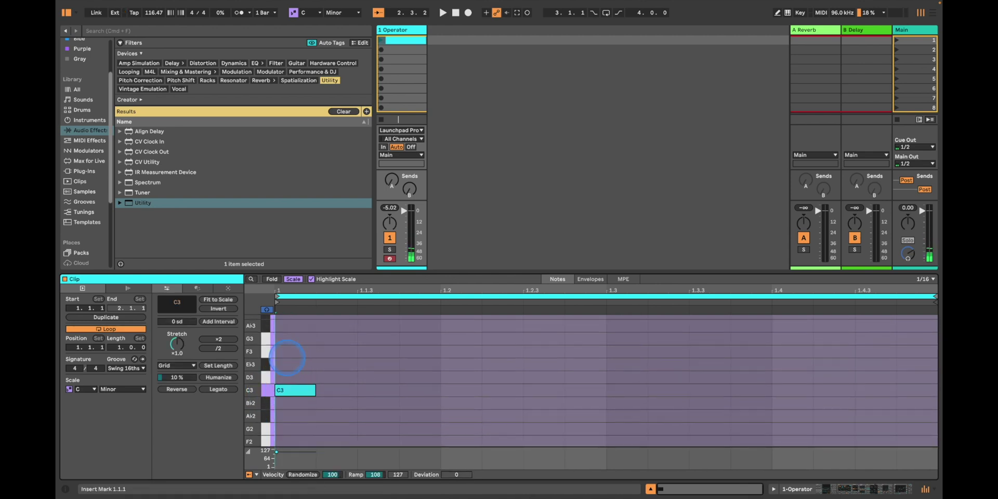
{"action": "double_click", "coordinate": [288, 362]}
{"action": "double_click", "coordinate": [301, 338]}
{"action": "scroll", "coordinate": [304, 339], "scroll_direction": "up", "scroll_amount": 1}
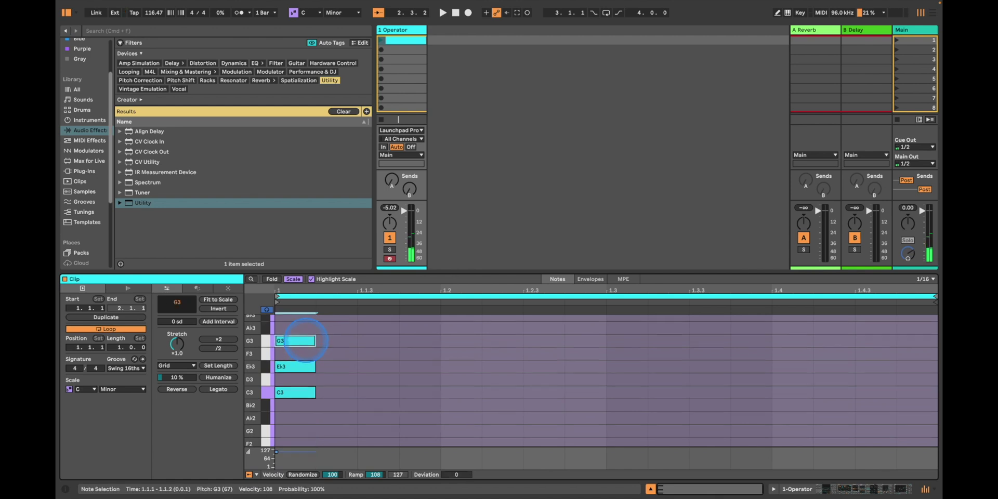
{"action": "double_click", "coordinate": [296, 325]}
{"action": "scroll", "coordinate": [304, 357], "scroll_direction": "up", "scroll_amount": 3}
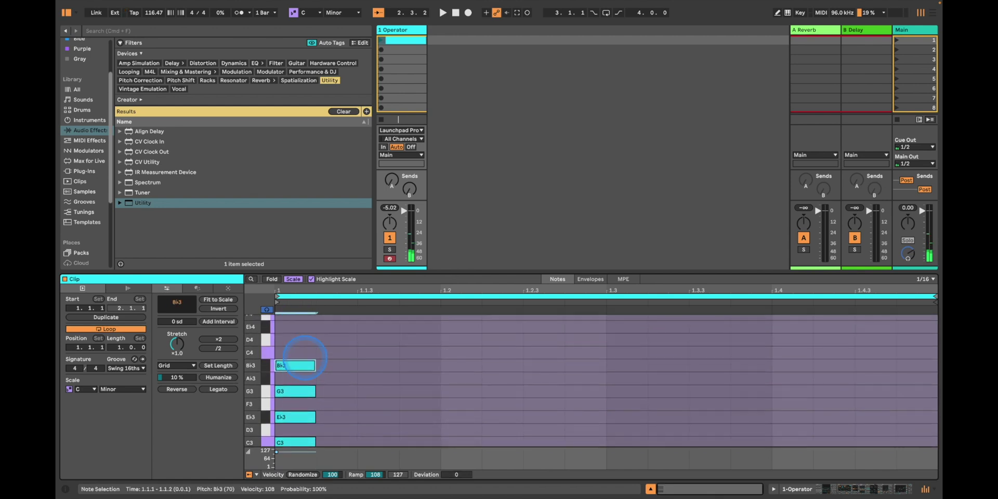
{"action": "double_click", "coordinate": [299, 353]}
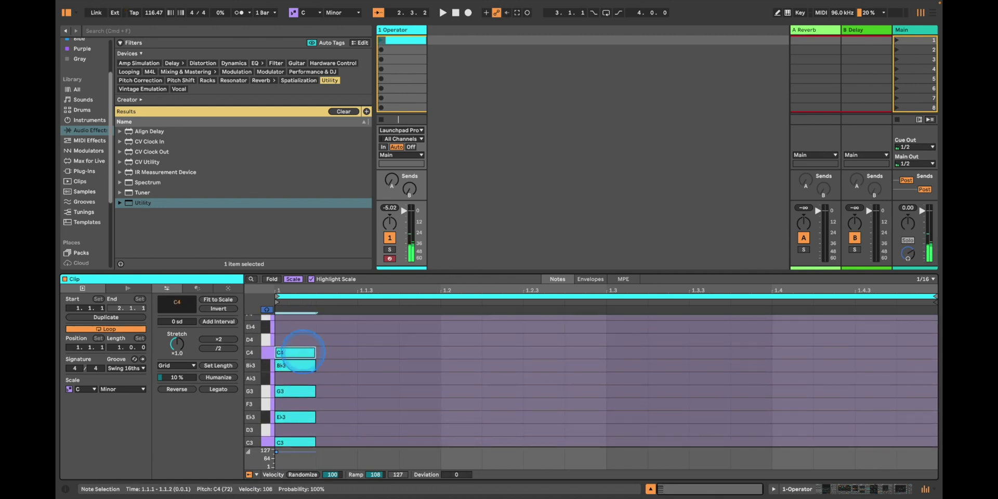
{"action": "double_click", "coordinate": [300, 339]}
- Extend all chord notes across the clip with Legato, double the length twice to four bars and launch the clip
{"action": "left_click_drag", "start_coordinate": [337, 335], "coordinate": [311, 456]}
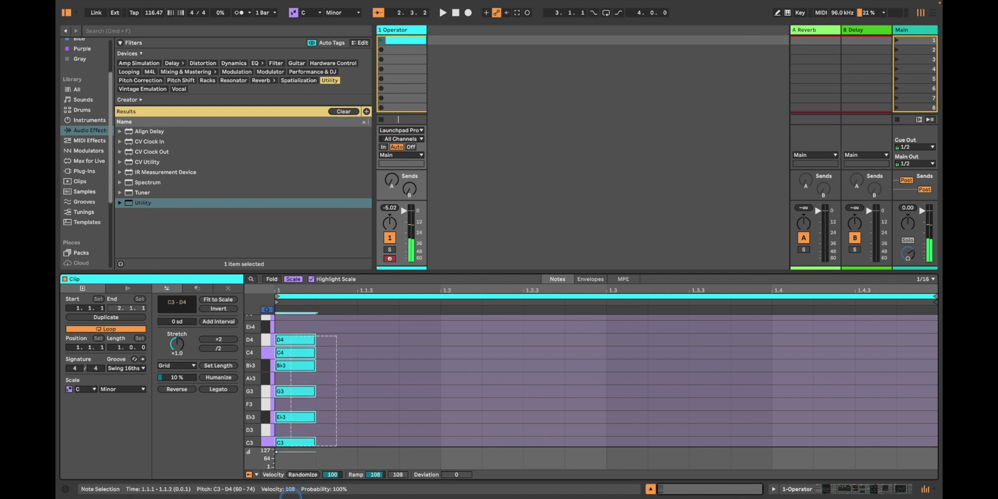
{"action": "left_click", "coordinate": [229, 389]}
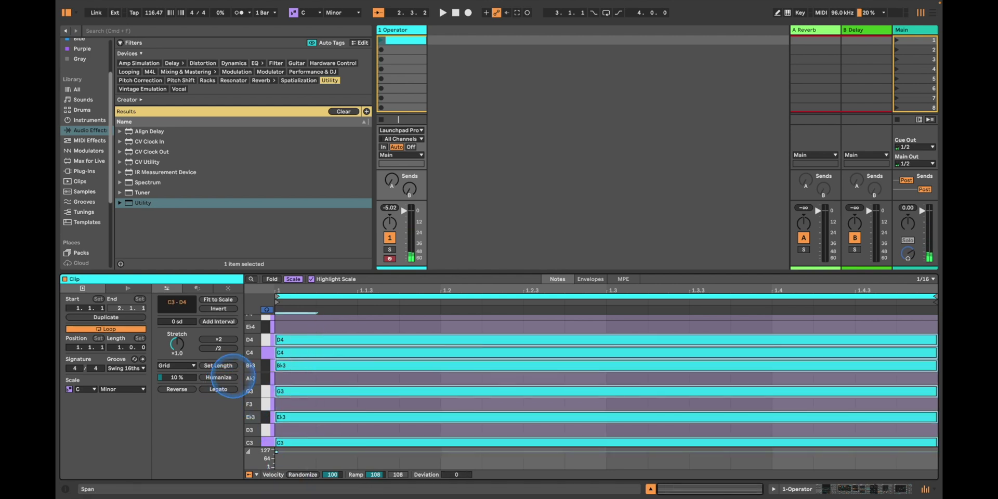
{"action": "left_click", "coordinate": [218, 338]}
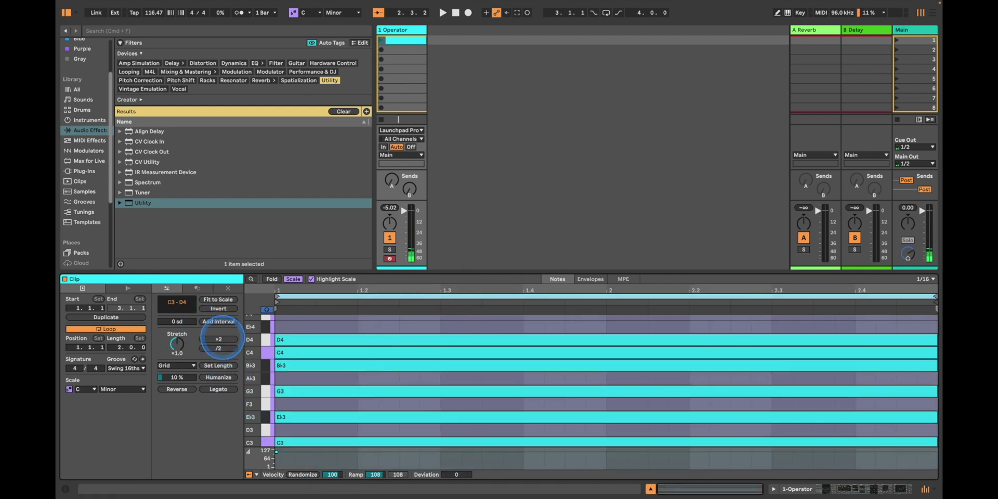
{"action": "left_click", "coordinate": [218, 339]}
{"action": "left_click", "coordinate": [380, 40]}
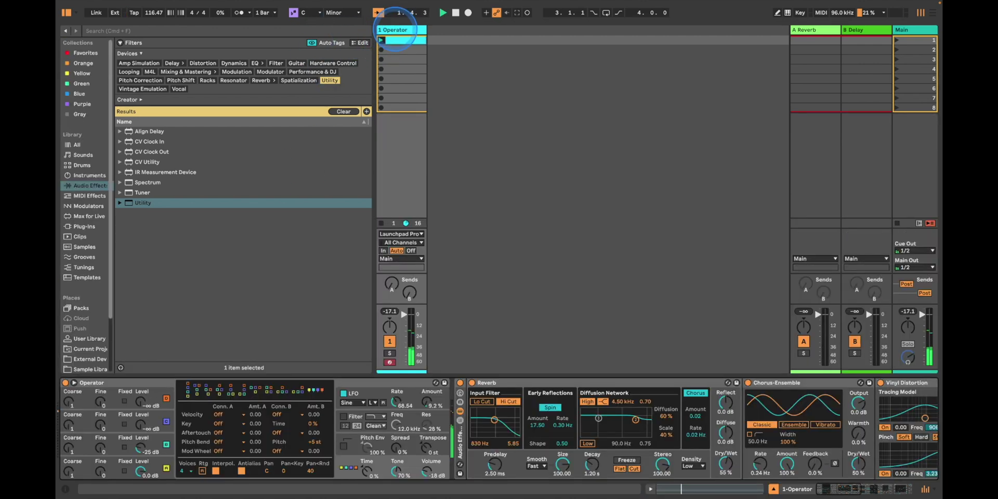
- Add an Arpeggiator MIDI effect before Operator on the Operator track
{"action": "left_click", "coordinate": [390, 29]}
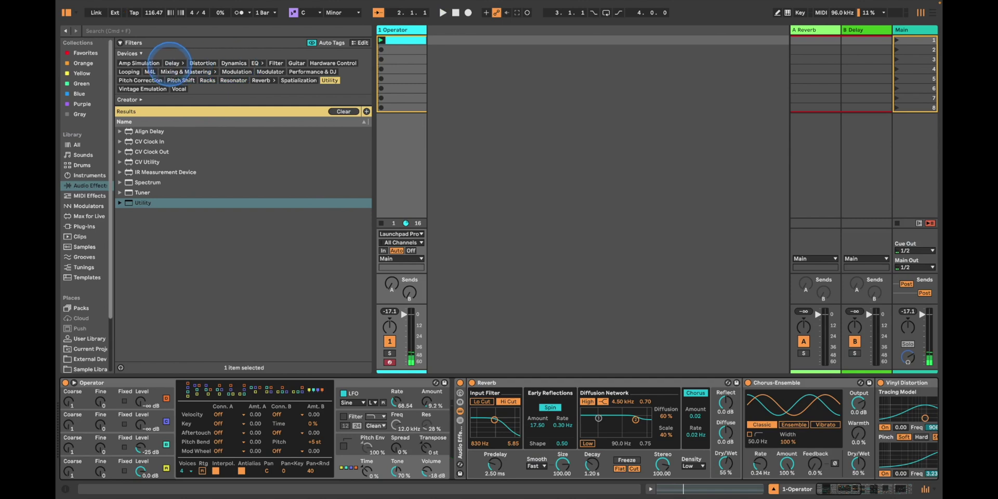
{"action": "left_click", "coordinate": [89, 175]}
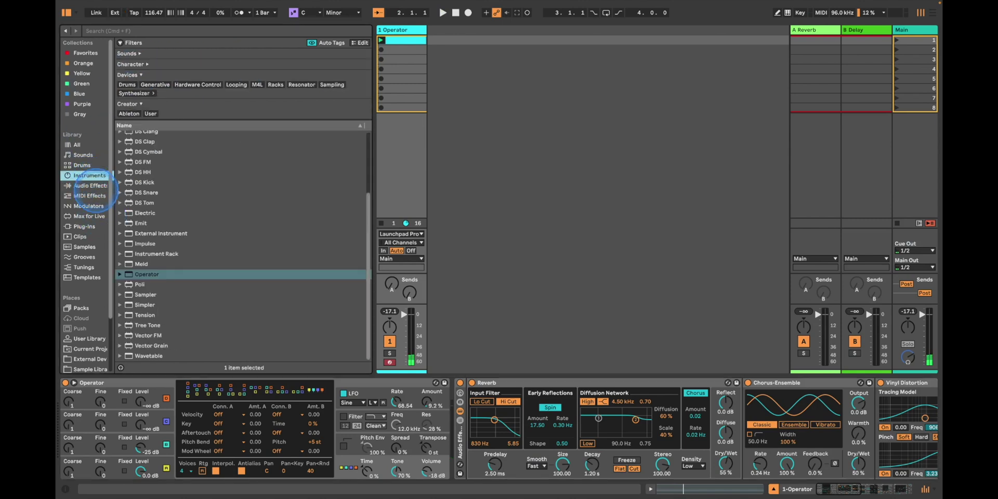
{"action": "left_click", "coordinate": [91, 195]}
{"action": "double_click", "coordinate": [150, 93]}
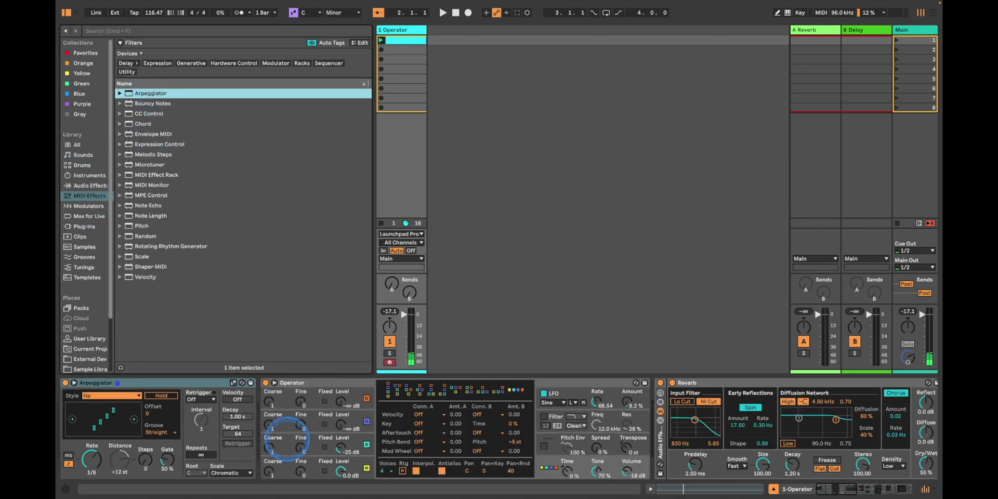
- Set the Arpeggiator's gate to 119 % and its style to Random Other, and play the clip
{"action": "left_click_drag", "start_coordinate": [167, 460], "coordinate": [167, 442]}
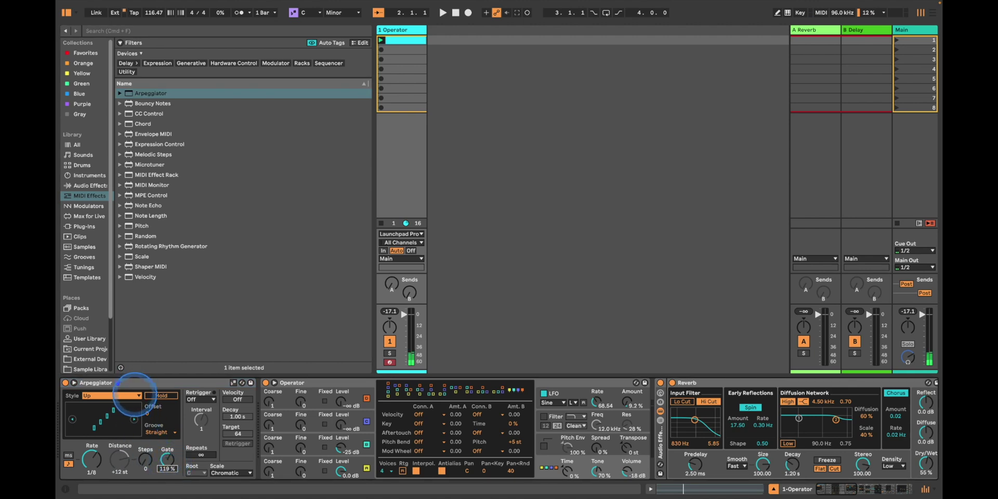
{"action": "left_click", "coordinate": [134, 395]}
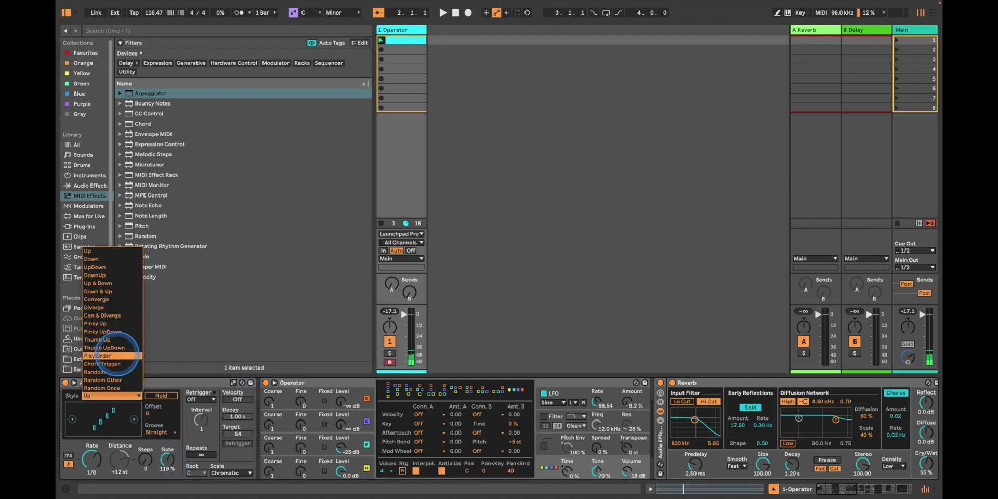
{"action": "left_click", "coordinate": [103, 380]}
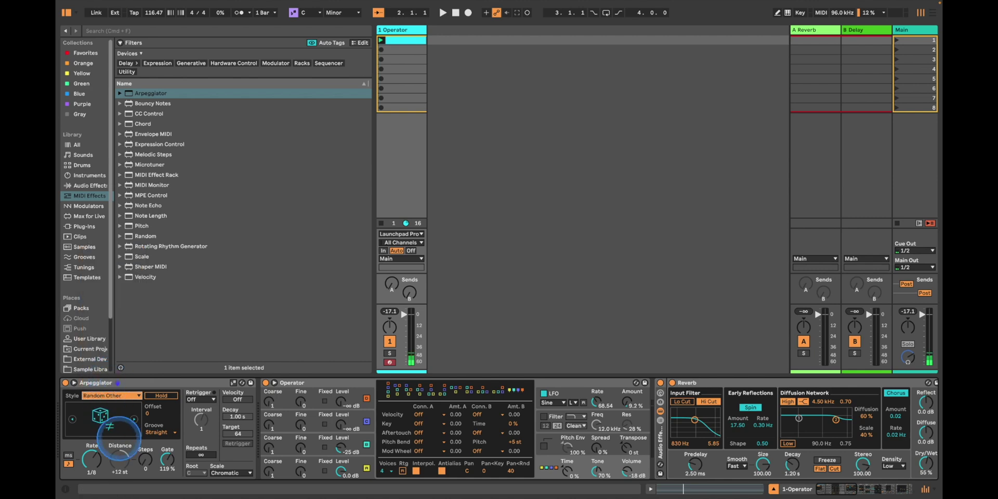
{"action": "key", "text": "space"}
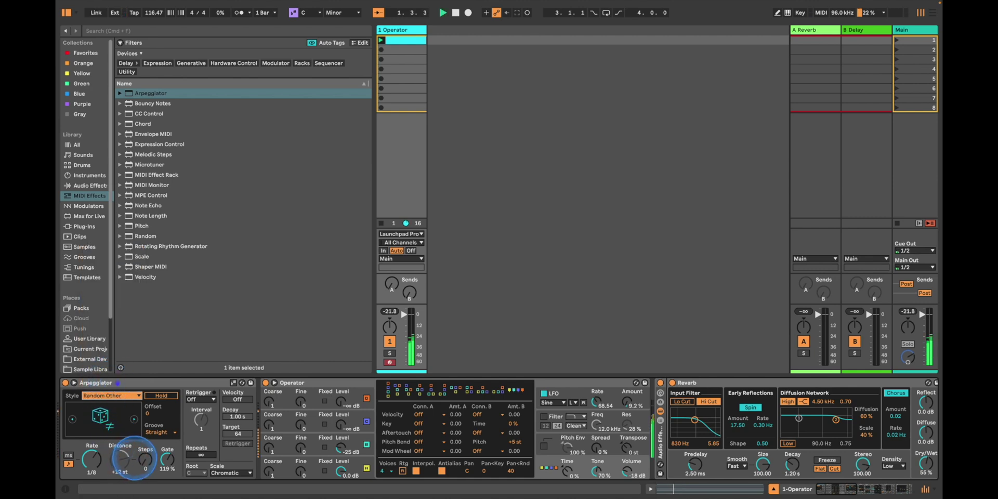
- Set the Arpeggiator's rate to 1/4, its steps to 3 and its distance to +5 st
{"action": "left_click", "coordinate": [92, 458]}
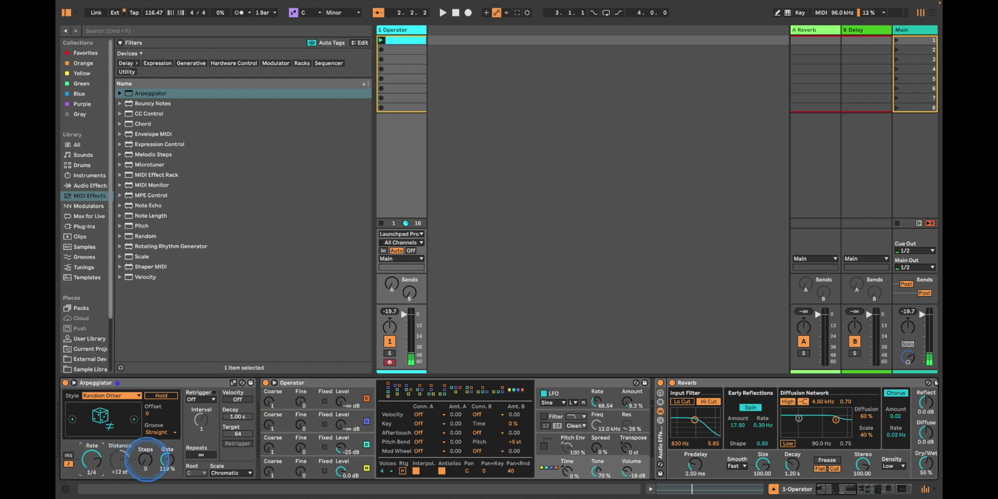
{"action": "left_click", "coordinate": [146, 459]}
{"action": "left_click_drag", "start_coordinate": [119, 459], "coordinate": [119, 468]}
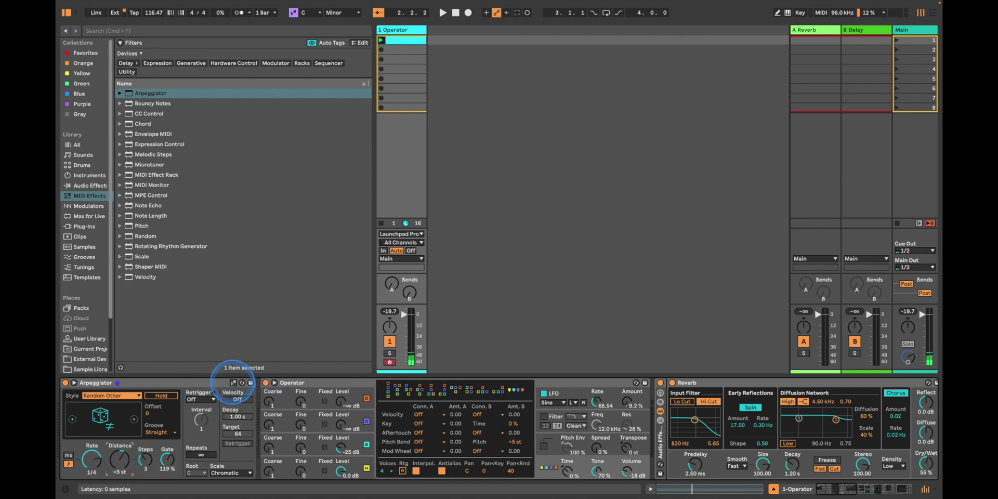
- Make the Arpeggiator follow the current scale with a distance of +3 sd, raise its gate to 184 % and stop playback
{"action": "left_click", "coordinate": [234, 383]}
{"action": "left_click", "coordinate": [118, 460]}
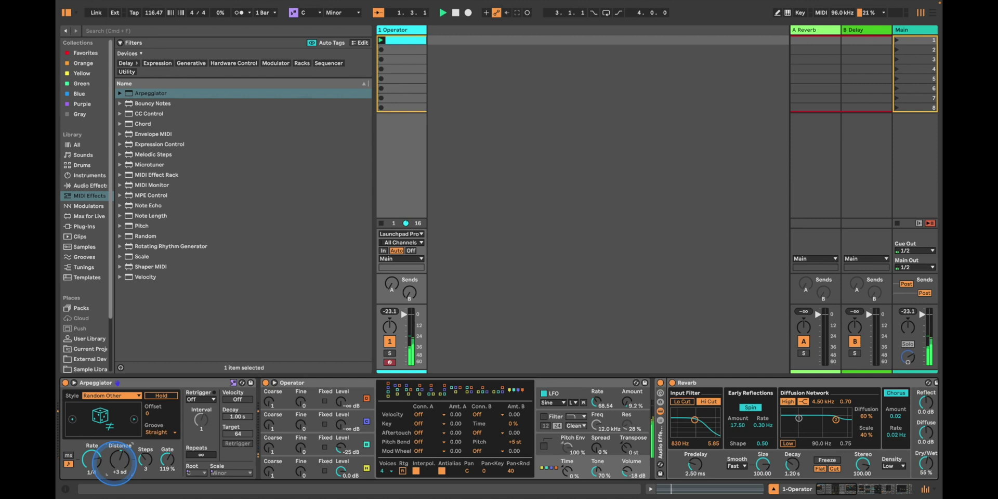
{"action": "left_click_drag", "start_coordinate": [167, 460], "coordinate": [170, 469]}
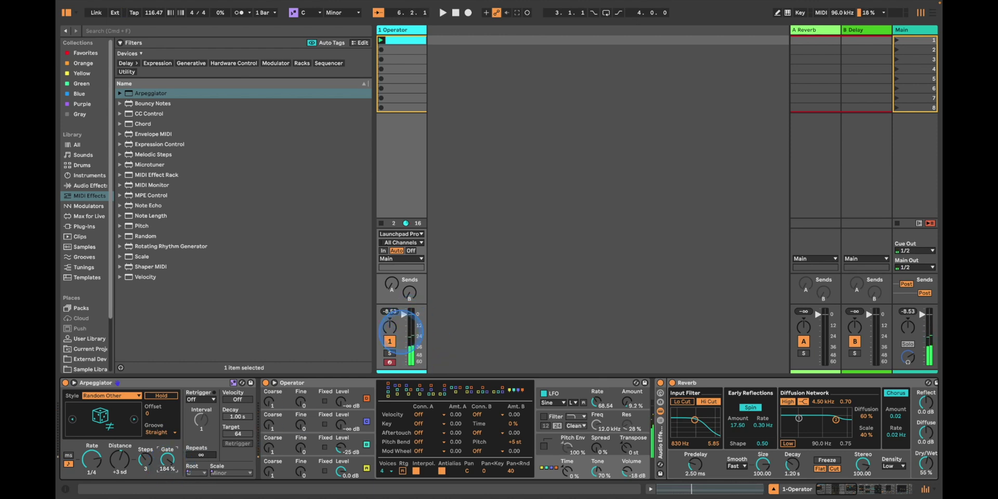
{"action": "left_click", "coordinate": [455, 12]}
- Open the chord clip's envelopes and choose the Arpeggiator's Synced Rate as the parameter to automate
{"action": "left_click", "coordinate": [410, 40]}
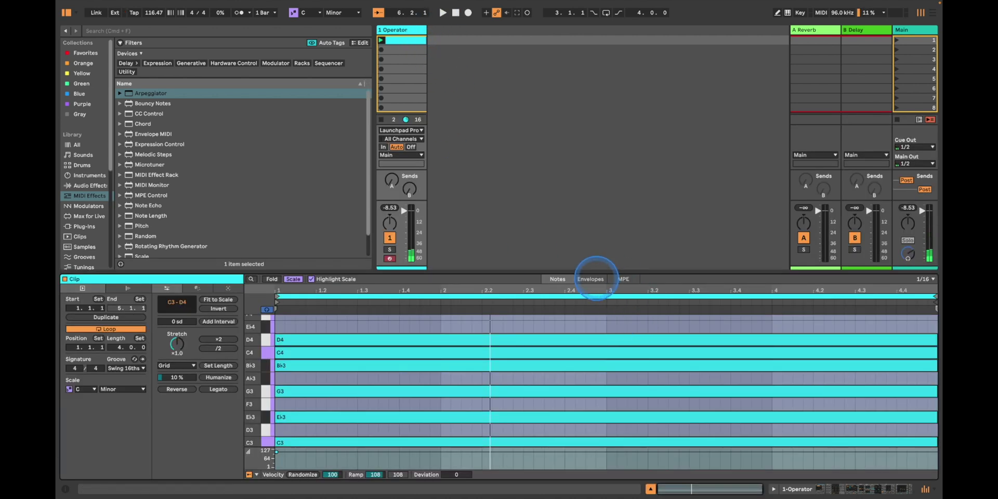
{"action": "left_click", "coordinate": [591, 279]}
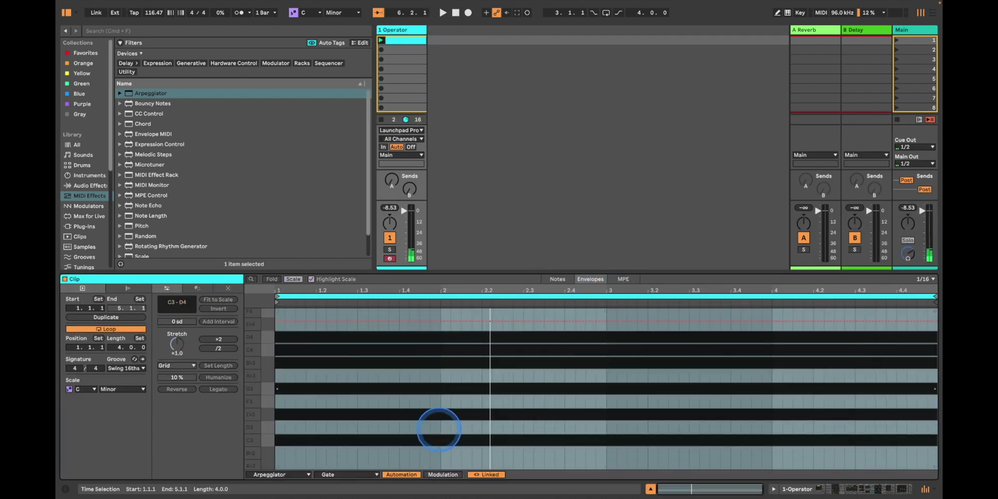
{"action": "left_click", "coordinate": [364, 474]}
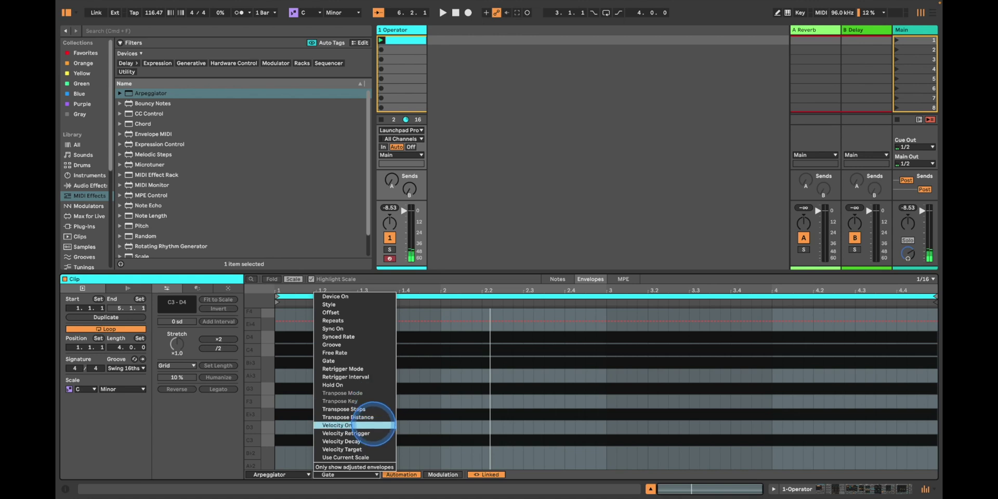
{"action": "left_click", "coordinate": [374, 336]}
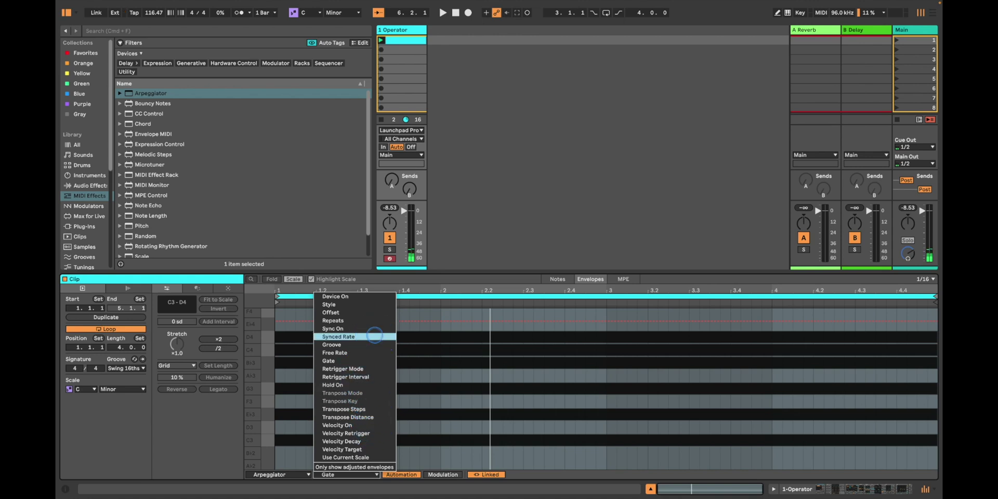
- Lower the Synced Rate envelope to 1/12 between beats 1.2 and 1.3, keeping both ends as straight vertical jumps
{"action": "left_click_drag", "start_coordinate": [276, 322], "coordinate": [305, 322]}
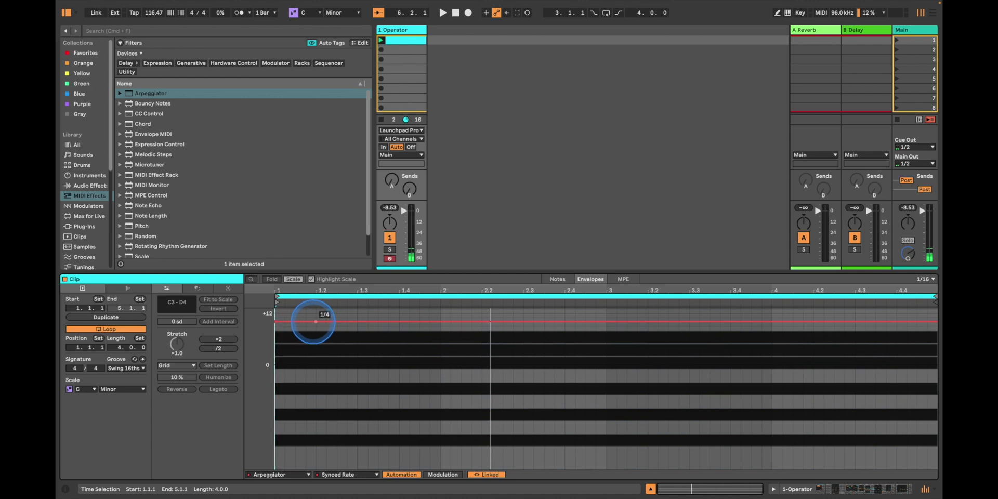
{"action": "left_click", "coordinate": [315, 322]}
{"action": "left_click", "coordinate": [357, 321]}
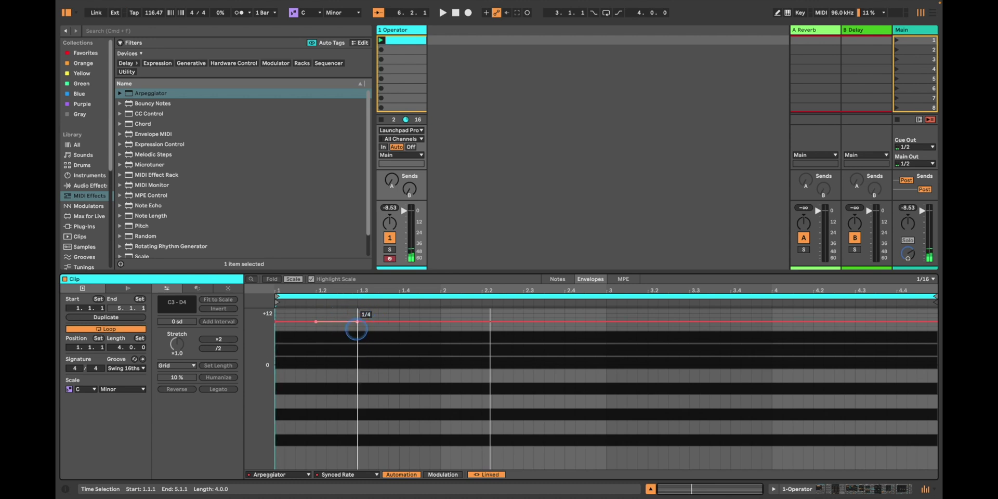
{"action": "left_click_drag", "start_coordinate": [356, 310], "coordinate": [336, 337]}
{"action": "left_click", "coordinate": [324, 322]}
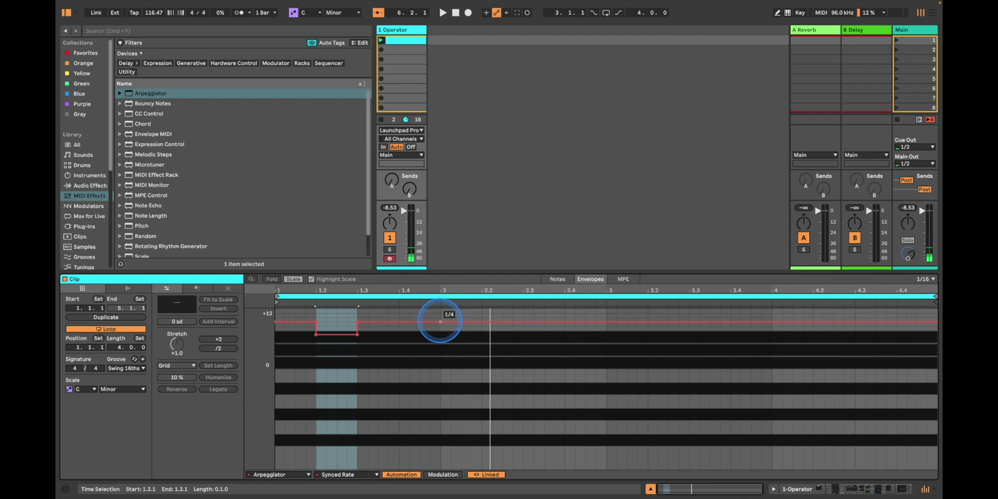
- Ramp the Synced Rate envelope down from beat 1.3 to 1/16 at bar 2, hold it until 2.2, and play the clip
{"action": "left_click", "coordinate": [440, 321]}
{"action": "left_click_drag", "start_coordinate": [441, 322], "coordinate": [452, 341]}
{"action": "left_click", "coordinate": [444, 339]}
{"action": "key", "text": "space"}
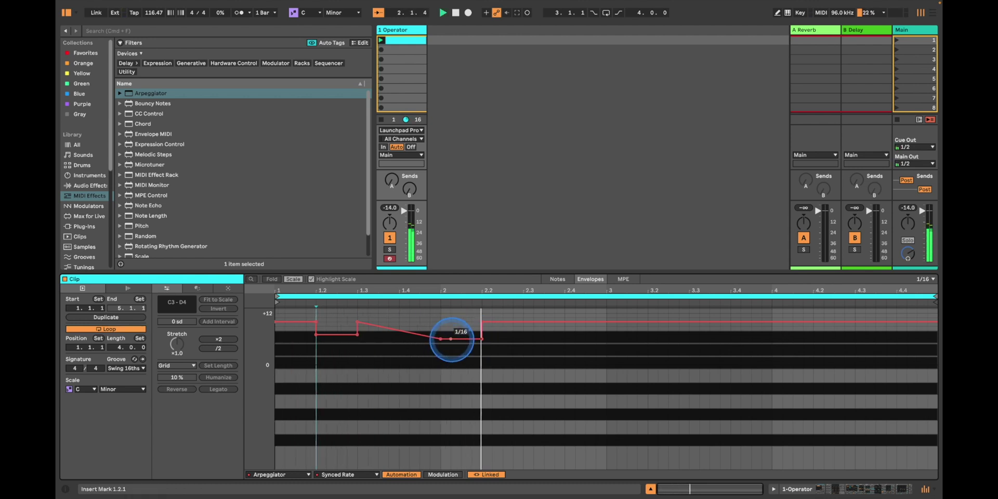
- Set the song tempo to 75 BPM, replay from the start and show the chord clip again
{"action": "left_click", "coordinate": [152, 13]}
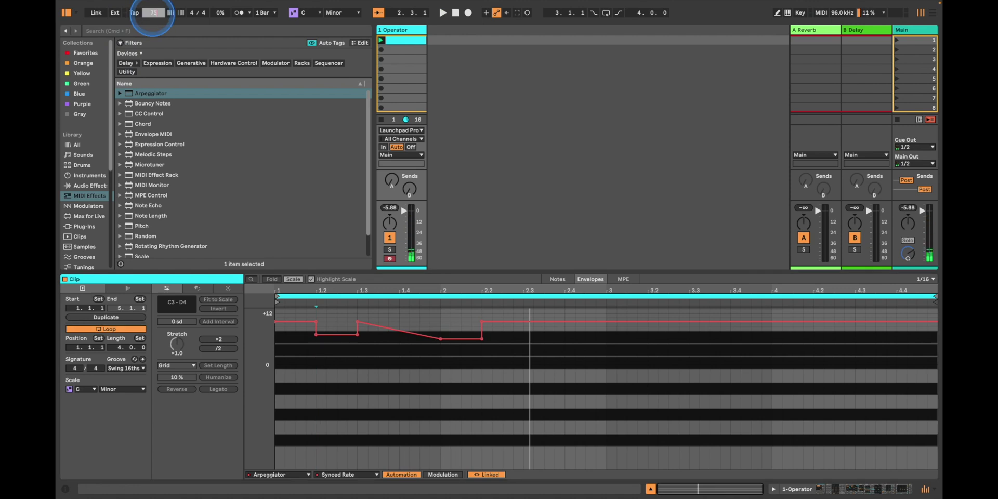
{"action": "type", "text": "75"}
{"action": "key", "text": "Return"}
{"action": "left_click", "coordinate": [483, 68]}
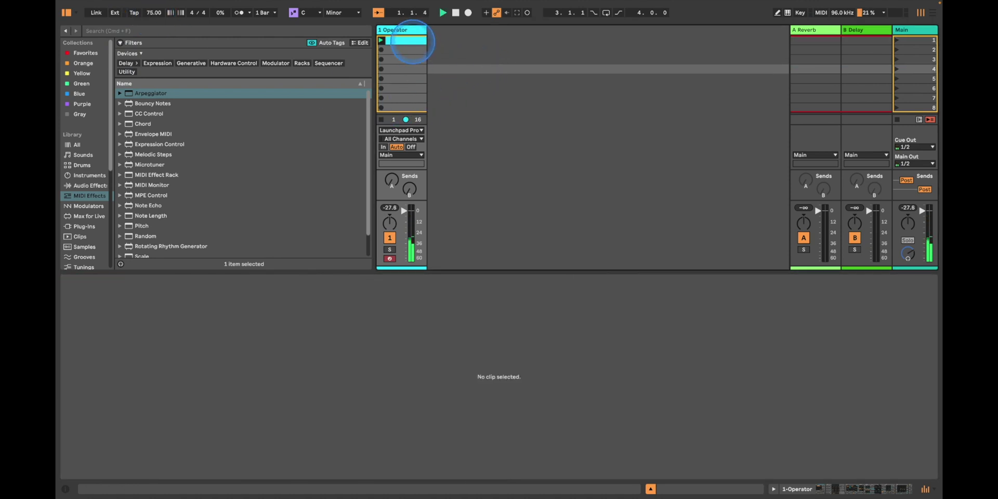
{"action": "left_click", "coordinate": [412, 41]}
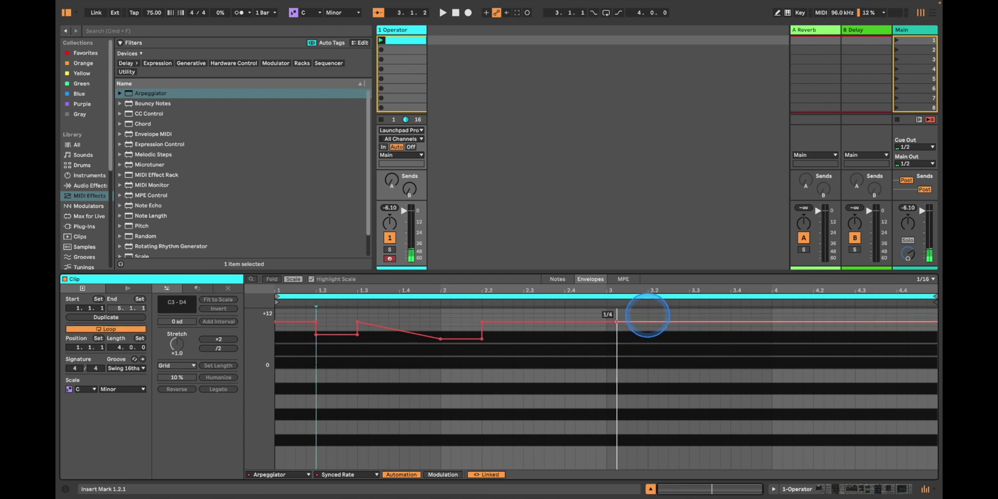
- Enlarge the clip view and lower the Synced Rate envelope to 1/8 between 3.1.2 and 3.3.1
{"action": "left_click_drag", "start_coordinate": [689, 311], "coordinate": [619, 314]}
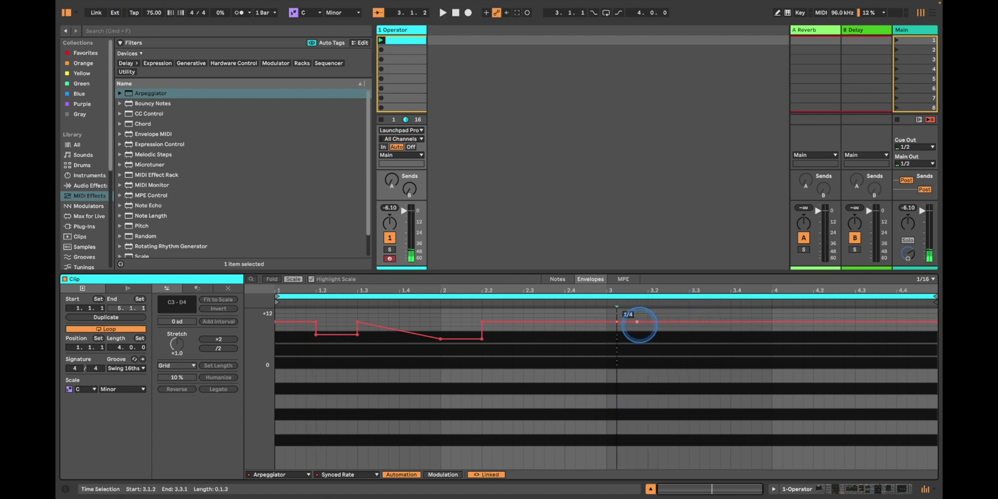
{"action": "left_click", "coordinate": [637, 322]}
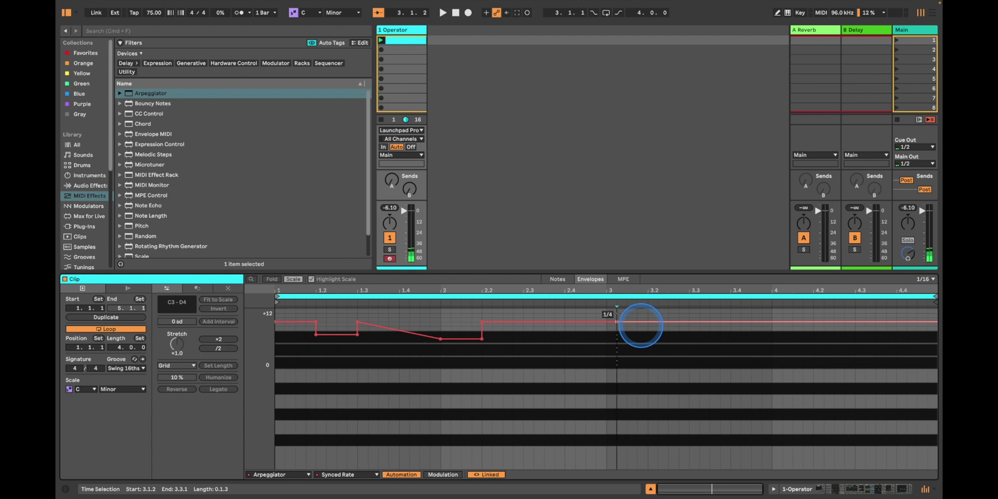
{"action": "left_click_drag", "start_coordinate": [690, 313], "coordinate": [691, 312]}
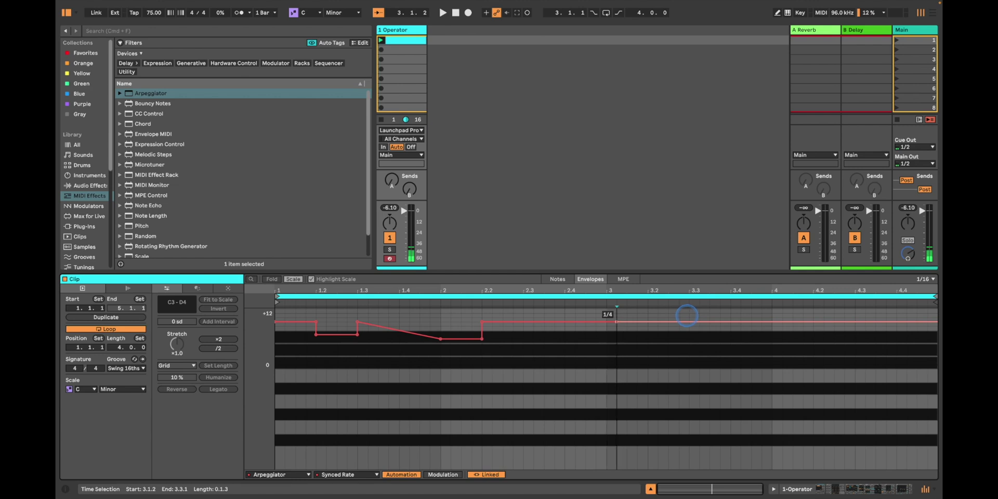
{"action": "left_click_drag", "start_coordinate": [669, 273], "coordinate": [662, 159]}
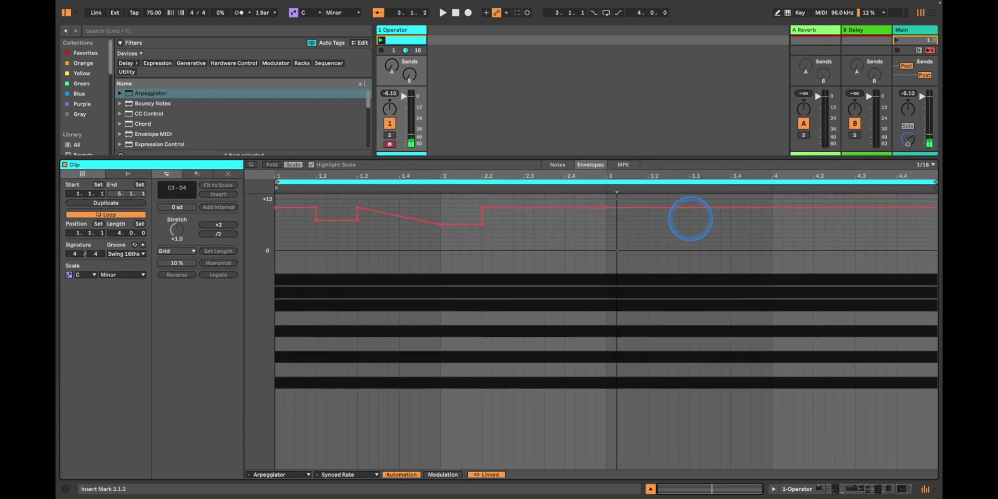
{"action": "left_click_drag", "start_coordinate": [690, 215], "coordinate": [618, 222]}
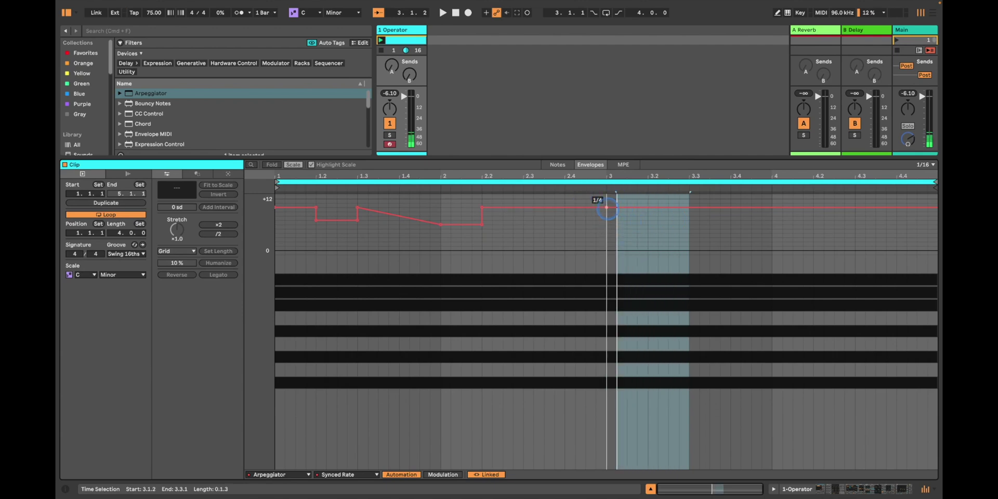
{"action": "left_click_drag", "start_coordinate": [639, 208], "coordinate": [639, 214]}
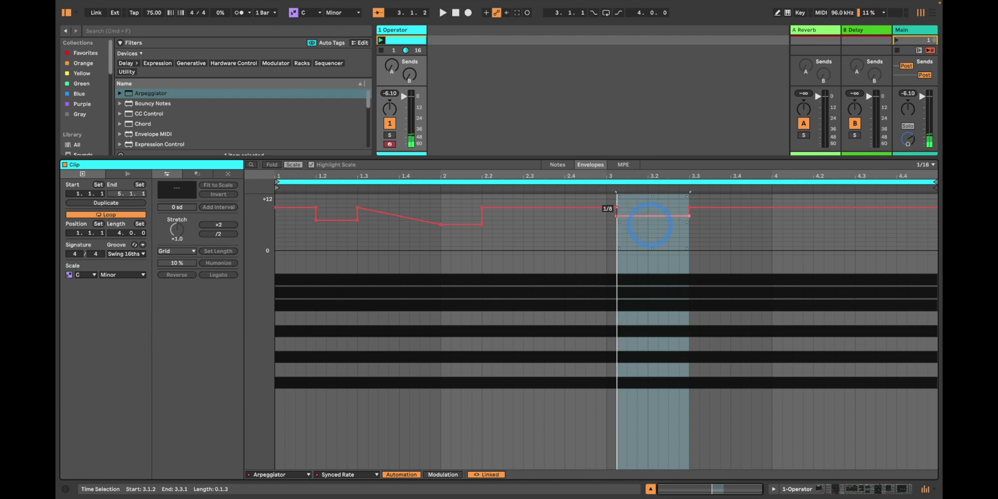
- Lower the Synced Rate envelope further to 1/12 between 3.2.1 and 3.3.1, and play the clip
{"action": "left_click_drag", "start_coordinate": [648, 223], "coordinate": [648, 225]}
{"action": "left_click_drag", "start_coordinate": [648, 224], "coordinate": [676, 226]}
{"action": "key", "text": "space"}
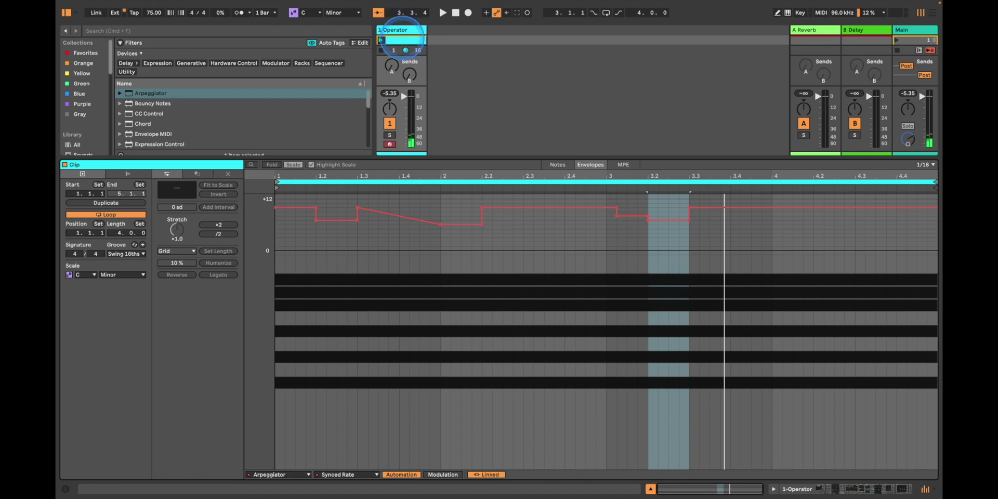
- Set Operator's oscillator A envelope to 3.23 s decay and 9.87 s release, and lower the track volume to -1.4 dB during playback
{"action": "left_click", "coordinate": [396, 30]}
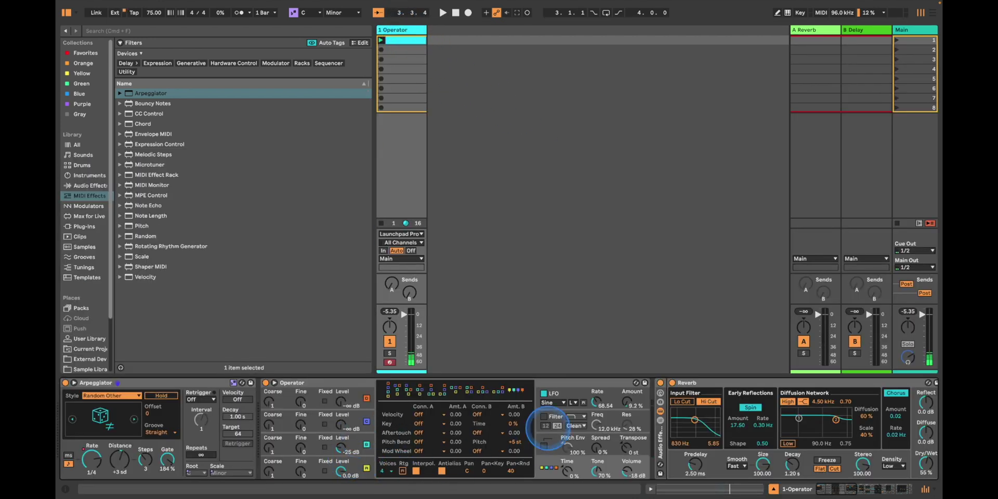
{"action": "left_click", "coordinate": [370, 470]}
{"action": "left_click_drag", "start_coordinate": [438, 438], "coordinate": [414, 429]}
{"action": "key", "text": "space"}
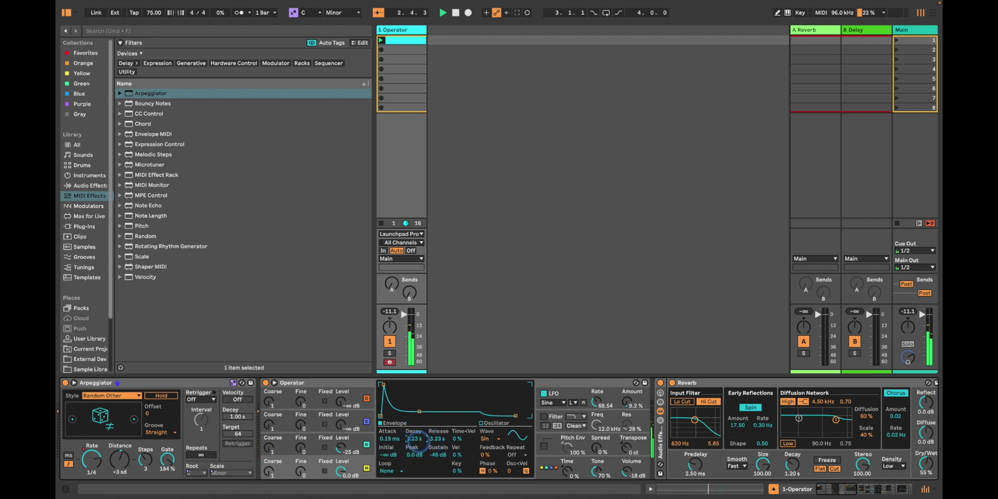
{"action": "left_click_drag", "start_coordinate": [414, 438], "coordinate": [414, 431]}
{"action": "left_click_drag", "start_coordinate": [411, 336], "coordinate": [408, 315]}
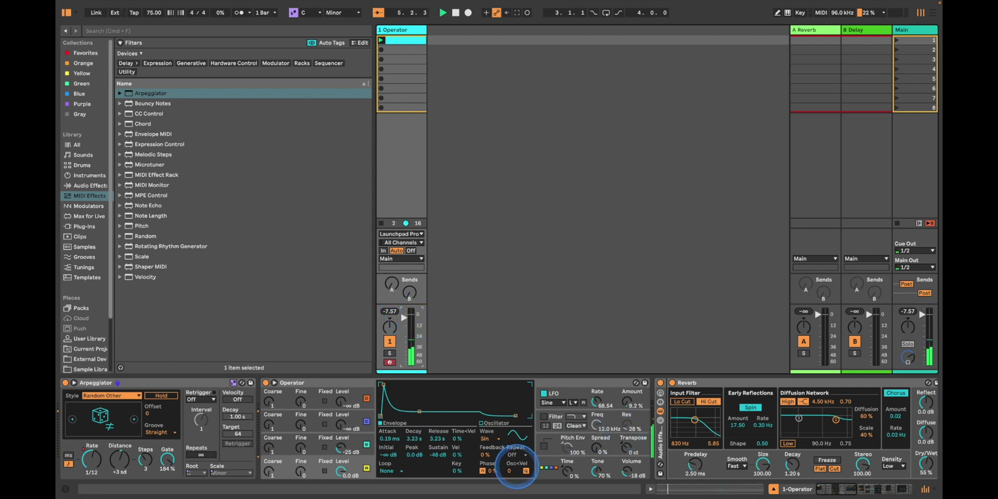
{"action": "left_click_drag", "start_coordinate": [439, 438], "coordinate": [440, 438]}
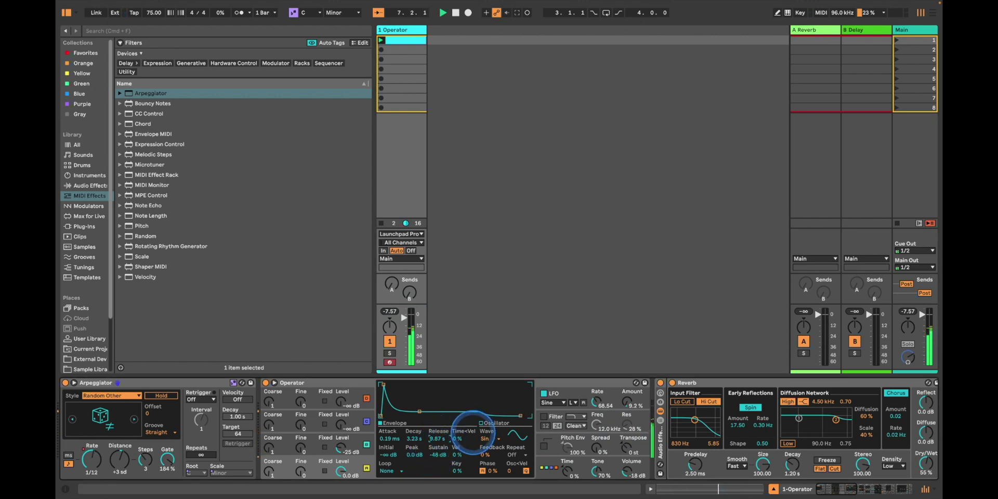
- Cut the EQ Eight's middle band at 918 Hz to -5.33 dB
{"action": "scroll", "coordinate": [470, 432], "scroll_direction": "right", "scroll_amount": 15}
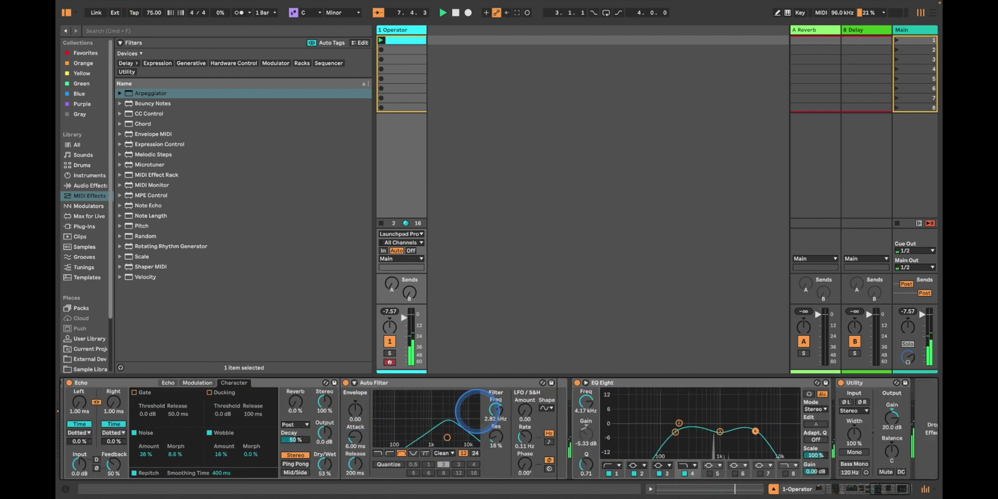
{"action": "scroll", "coordinate": [471, 411], "scroll_direction": "right", "scroll_amount": 3}
{"action": "left_click", "coordinate": [688, 432]}
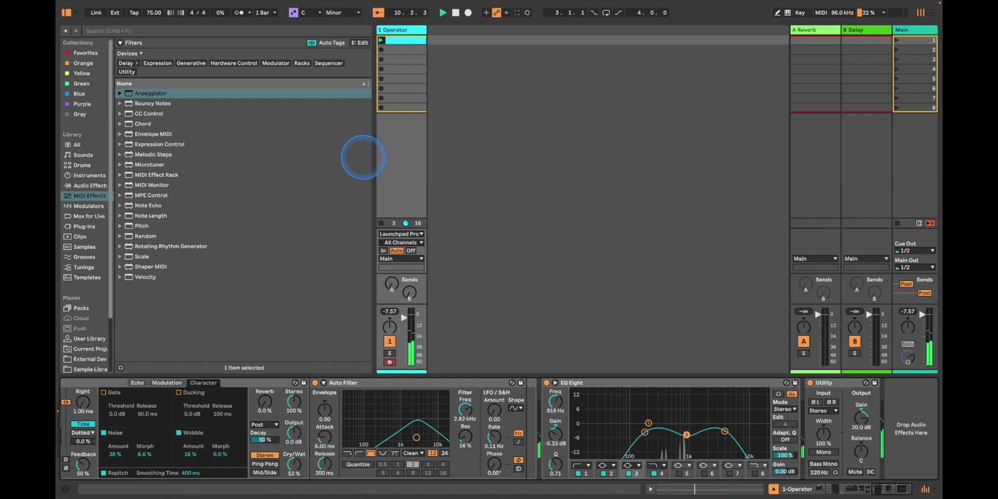
- In the chord clip's Arpeggiator Synced Rate envelope, dip from 1/4 at bar 4 to 1/16 at 4.2, return to 1/4 at 4.3, and play it
{"action": "double_click", "coordinate": [407, 40]}
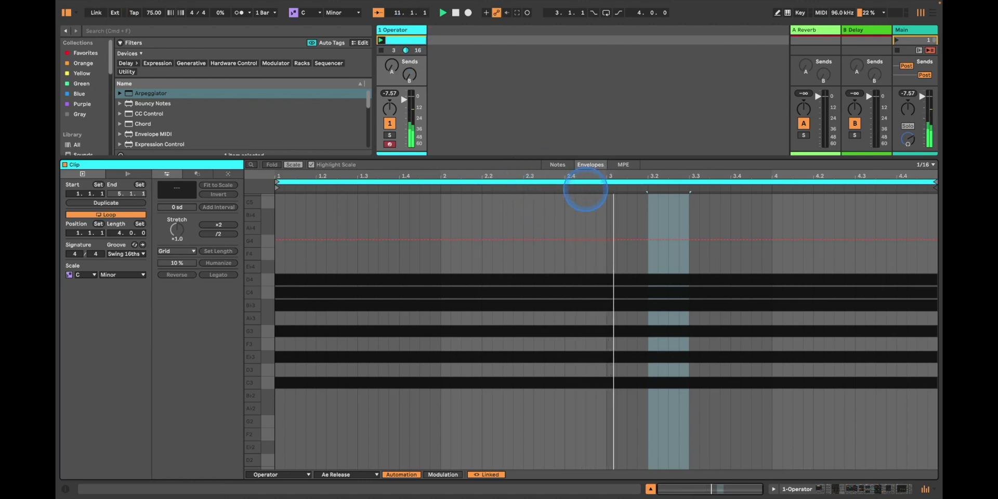
{"action": "left_click", "coordinate": [290, 474]}
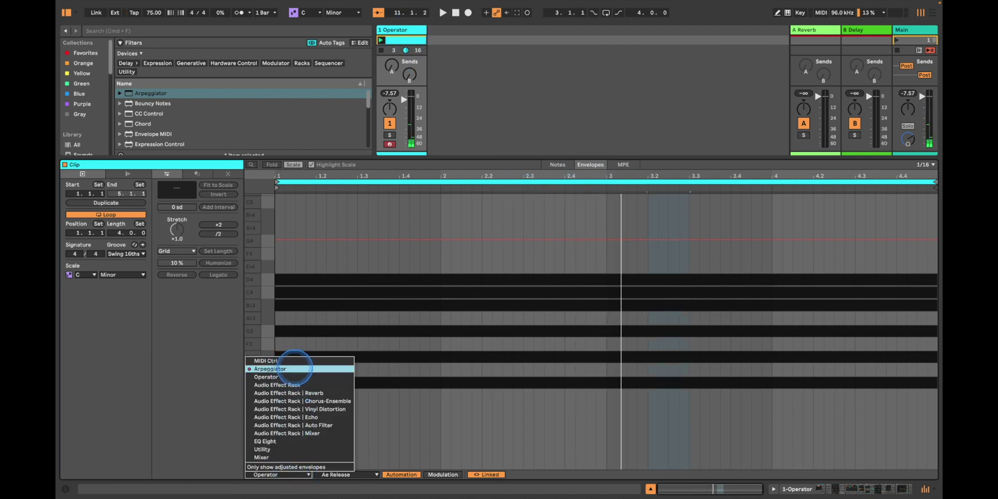
{"action": "left_click", "coordinate": [275, 369]}
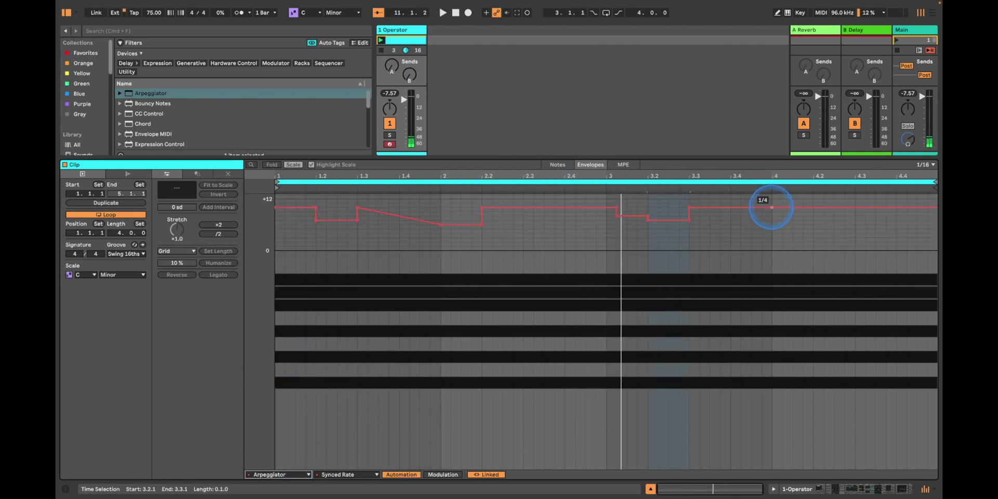
{"action": "left_click", "coordinate": [771, 207]}
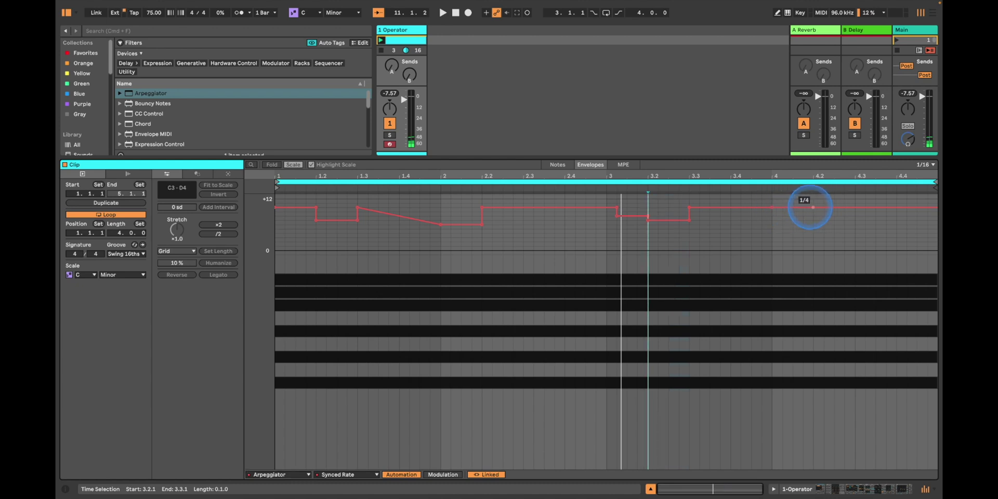
{"action": "left_click_drag", "start_coordinate": [813, 206], "coordinate": [813, 224]}
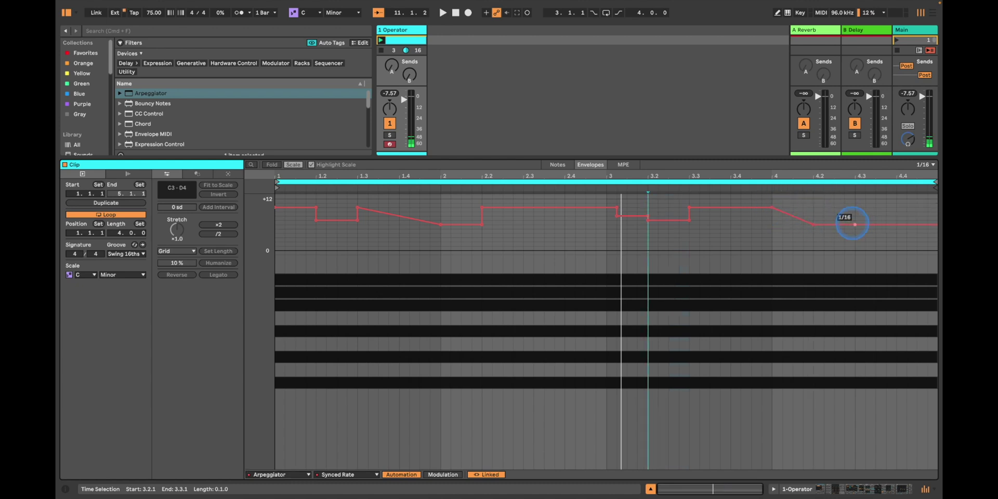
{"action": "left_click", "coordinate": [854, 220]}
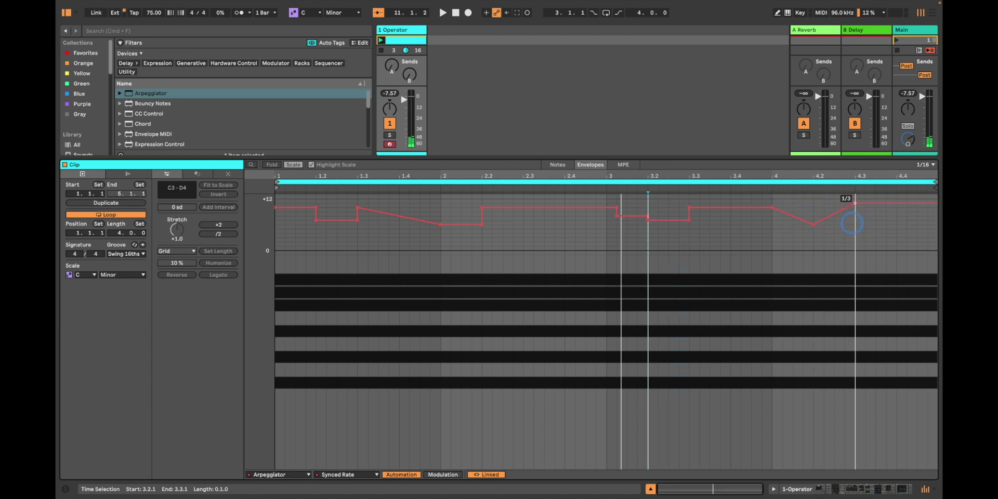
{"action": "key", "text": "space"}
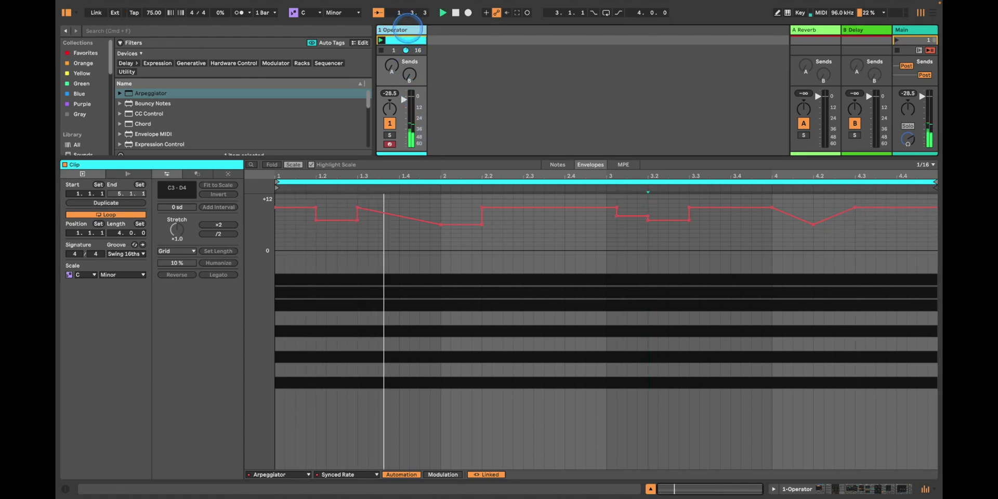
- Set Operator's oscillator A attack to 1.75 ms and shorten the Reverb's decay to about 678 ms
{"action": "double_click", "coordinate": [407, 30]}
{"action": "scroll", "coordinate": [299, 450], "scroll_direction": "left", "scroll_amount": 6}
{"action": "scroll", "coordinate": [295, 450], "scroll_direction": "left", "scroll_amount": 10}
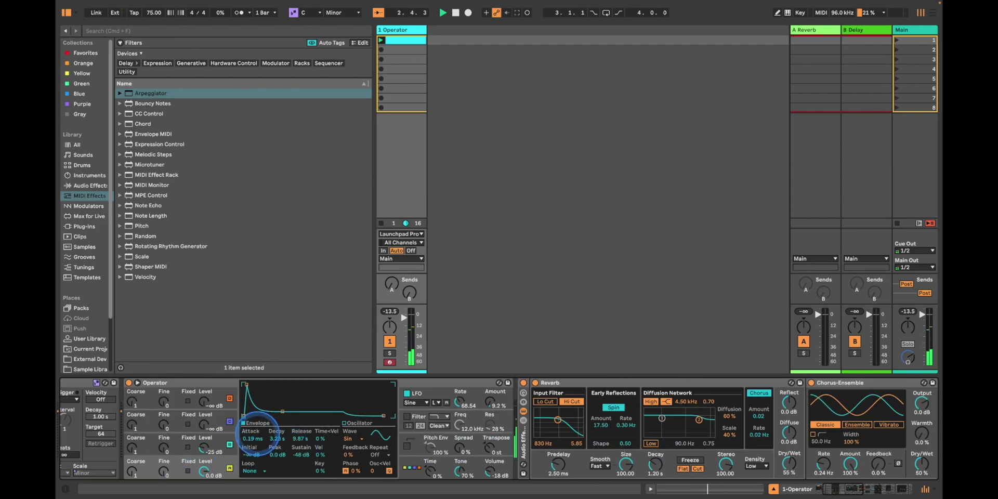
{"action": "left_click_drag", "start_coordinate": [252, 438], "coordinate": [252, 438]}
{"action": "left_click", "coordinate": [252, 438]}
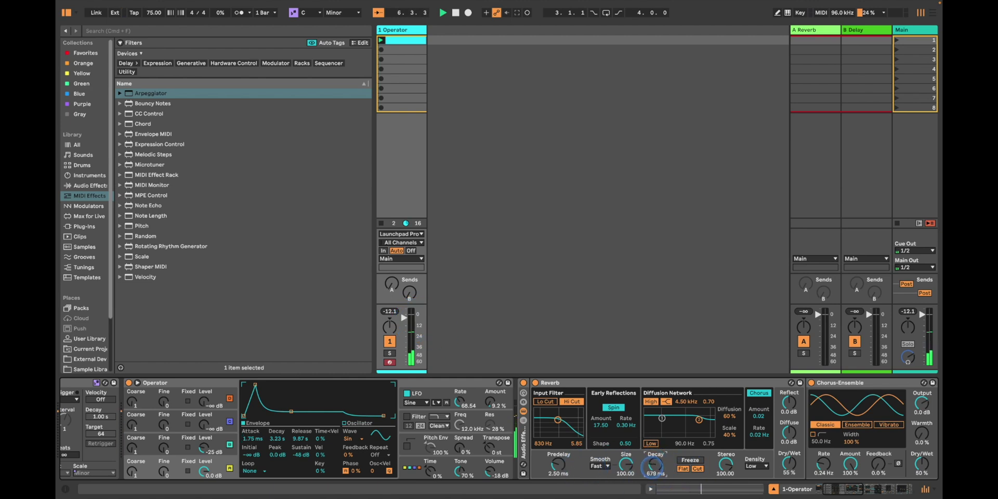
{"action": "left_click_drag", "start_coordinate": [654, 467], "coordinate": [656, 464]}
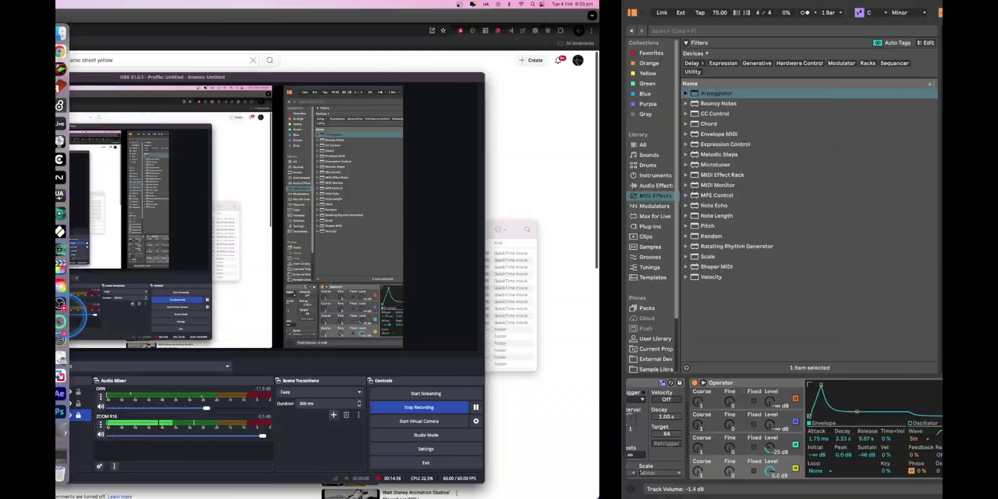
- Reduce the Echo's character noise amount to 22 % and play the clip
{"action": "scroll", "coordinate": [528, 436], "scroll_direction": "right", "scroll_amount": 4}
{"action": "scroll", "coordinate": [527, 436], "scroll_direction": "right", "scroll_amount": 10}
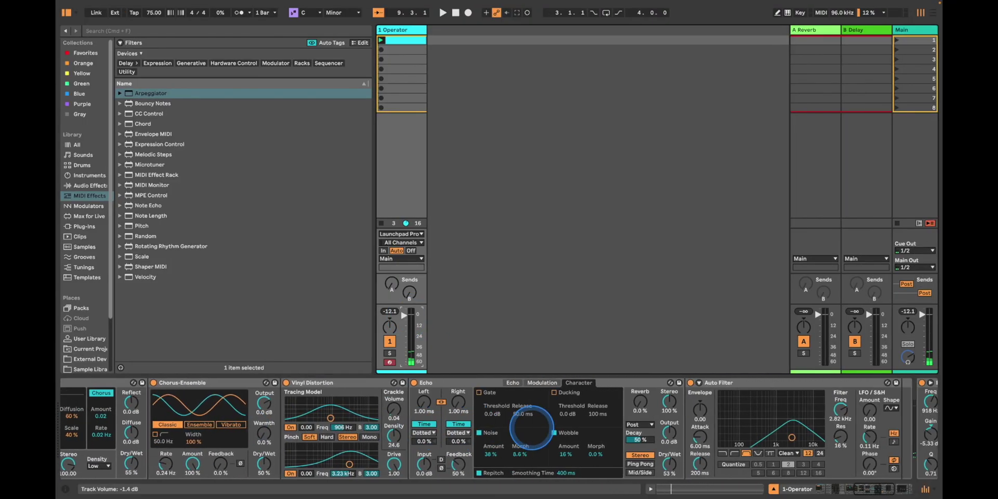
{"action": "left_click", "coordinate": [463, 383]}
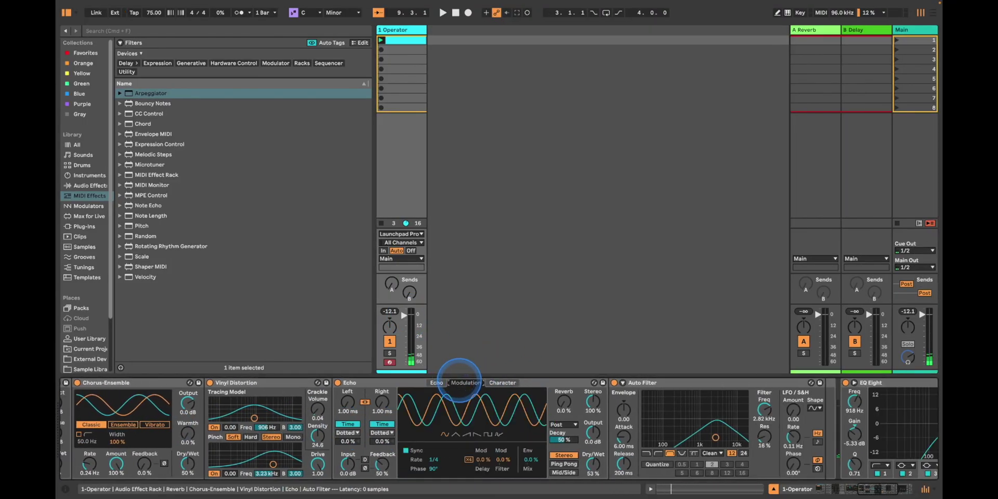
{"action": "left_click", "coordinate": [500, 382]}
{"action": "left_click_drag", "start_coordinate": [418, 452], "coordinate": [417, 451]}
{"action": "key", "text": "space"}
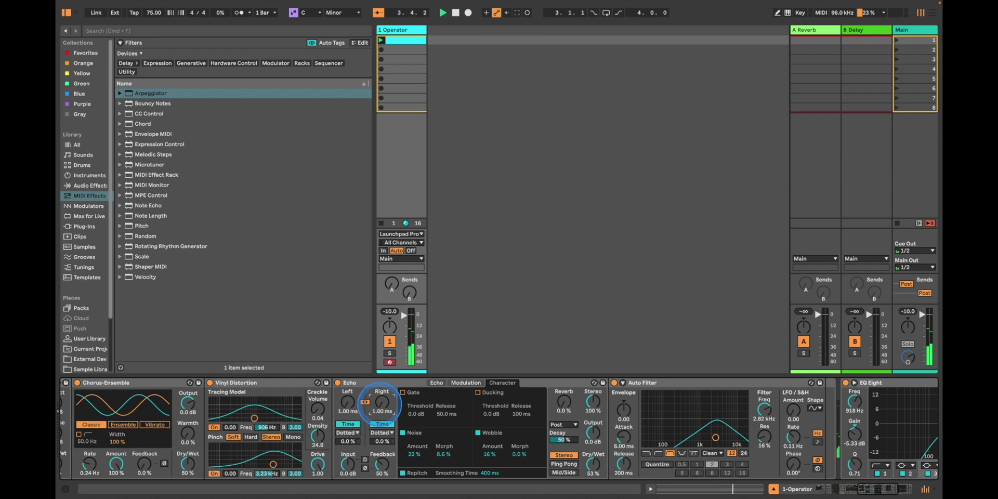
- Test the Echo's reverb in the Feedback position and the track's Reverb send, leaving the Echo reverb at 0 % in the Pre position
{"action": "left_click_drag", "start_coordinate": [564, 402], "coordinate": [564, 400]}
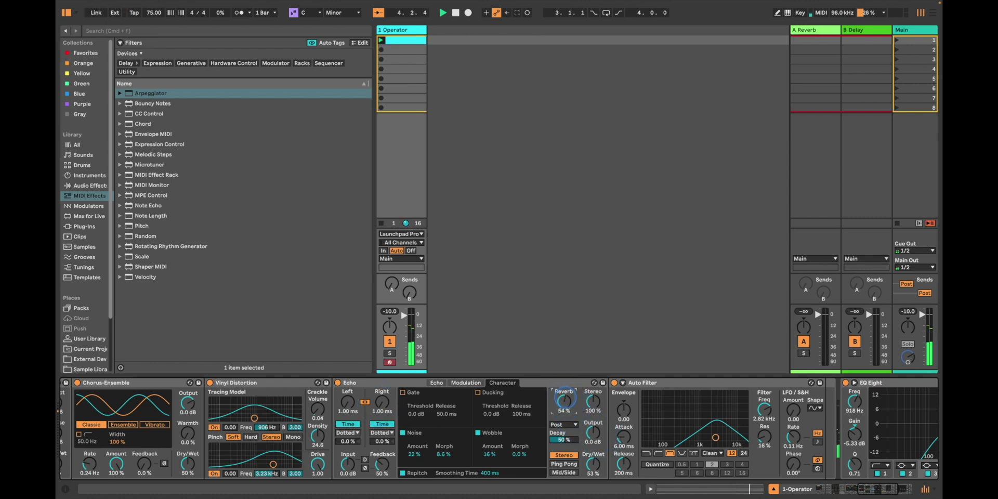
{"action": "left_click", "coordinate": [563, 424]}
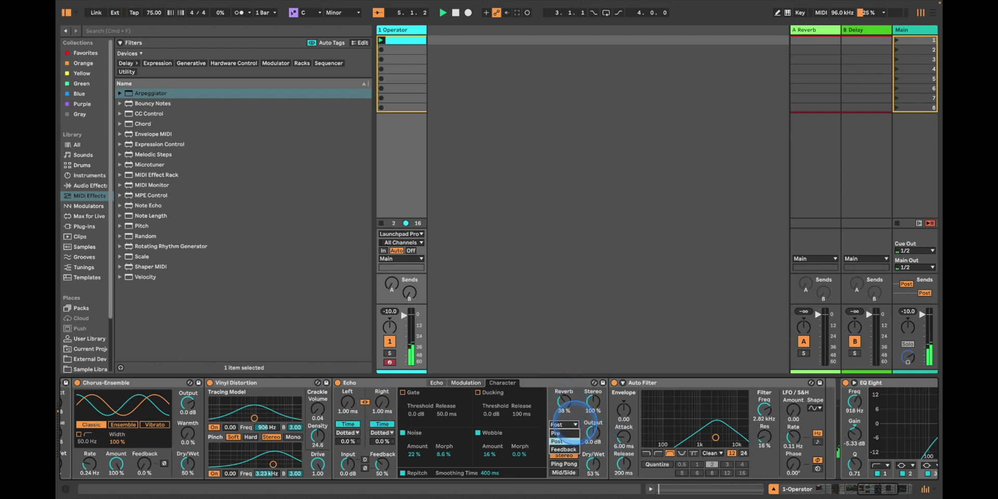
{"action": "left_click", "coordinate": [564, 449]}
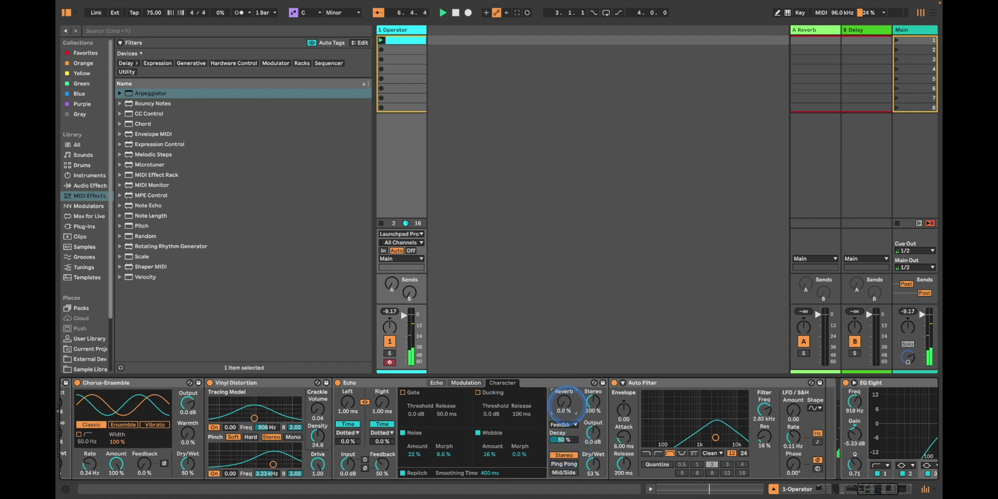
{"action": "left_click", "coordinate": [564, 424]}
{"action": "left_click", "coordinate": [563, 433]}
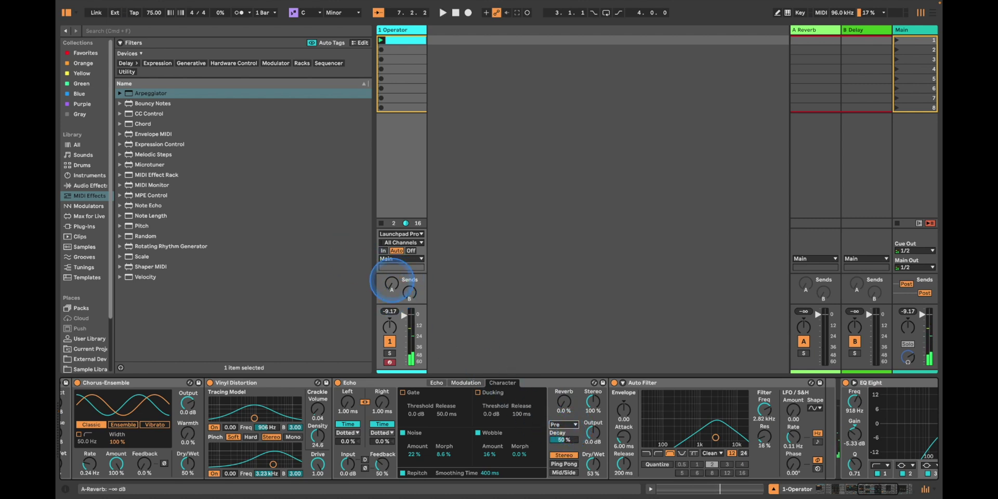
{"action": "left_click_drag", "start_coordinate": [391, 281], "coordinate": [393, 285]}
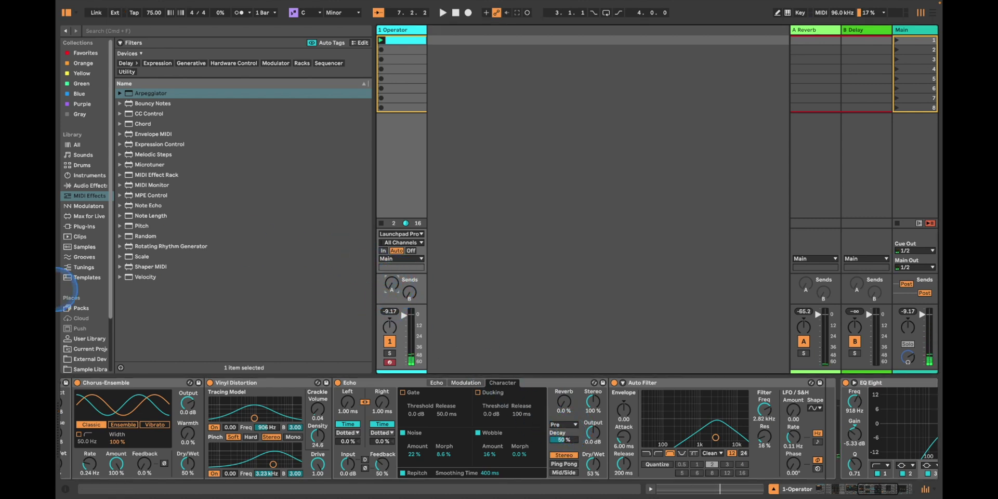
- Add "Coke Escovedo - I Wouldn't Change A Thing (part1).wav" from the sample library to the first clip slot of a new audio track
{"action": "scroll", "coordinate": [93, 300], "scroll_direction": "down", "scroll_amount": 4}
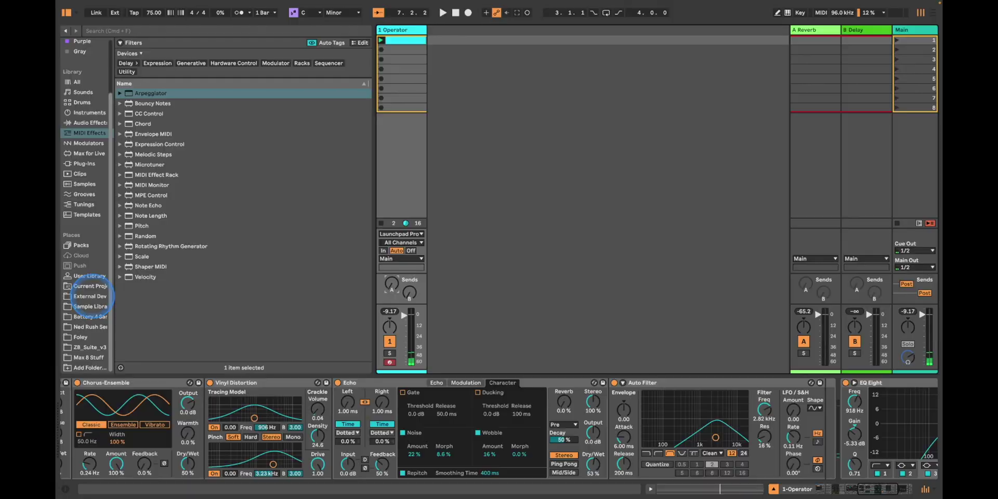
{"action": "left_click", "coordinate": [90, 306]}
{"action": "scroll", "coordinate": [212, 260], "scroll_direction": "down", "scroll_amount": 3}
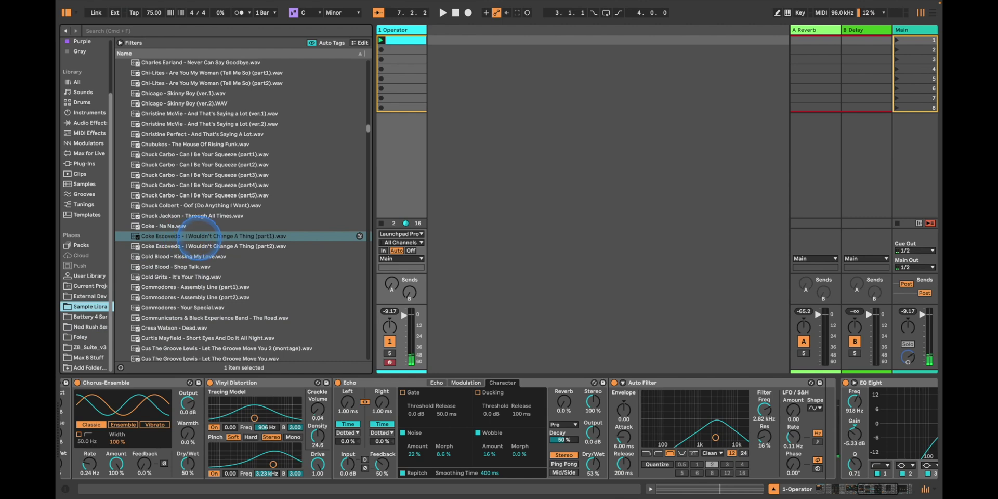
{"action": "left_click_drag", "start_coordinate": [272, 235], "coordinate": [456, 40]}
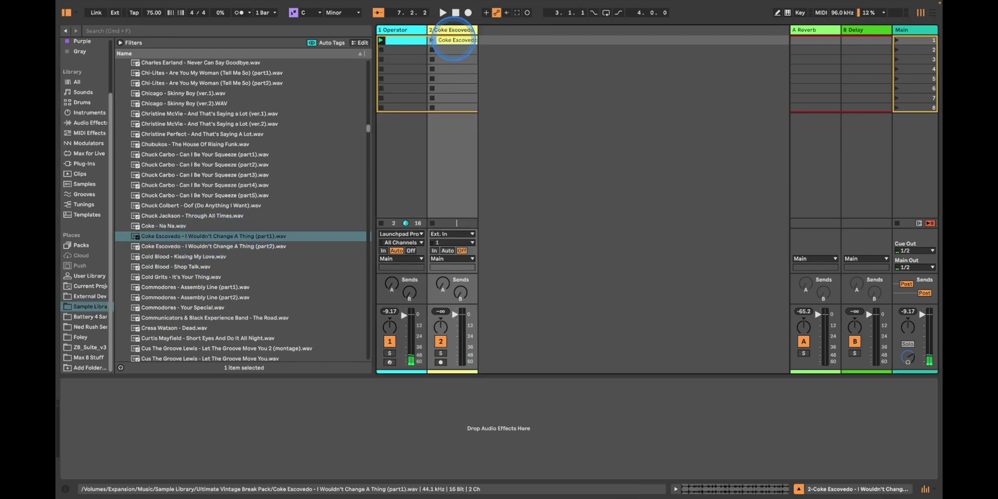
- Set the drum break clip's warp mode to Re-Pitch and play it at a track volume of -8.0 dB
{"action": "double_click", "coordinate": [445, 37]}
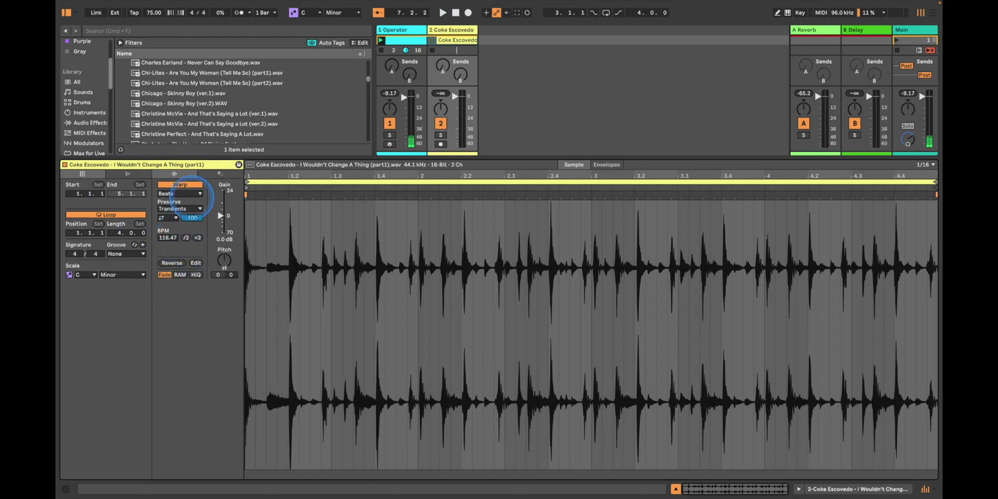
{"action": "left_click", "coordinate": [193, 194]}
{"action": "left_click", "coordinate": [186, 226]}
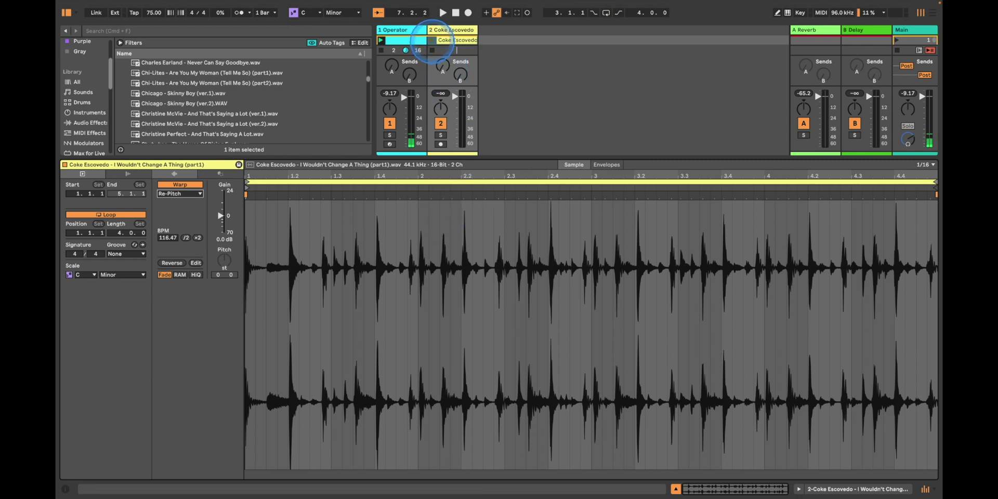
{"action": "left_click", "coordinate": [432, 40]}
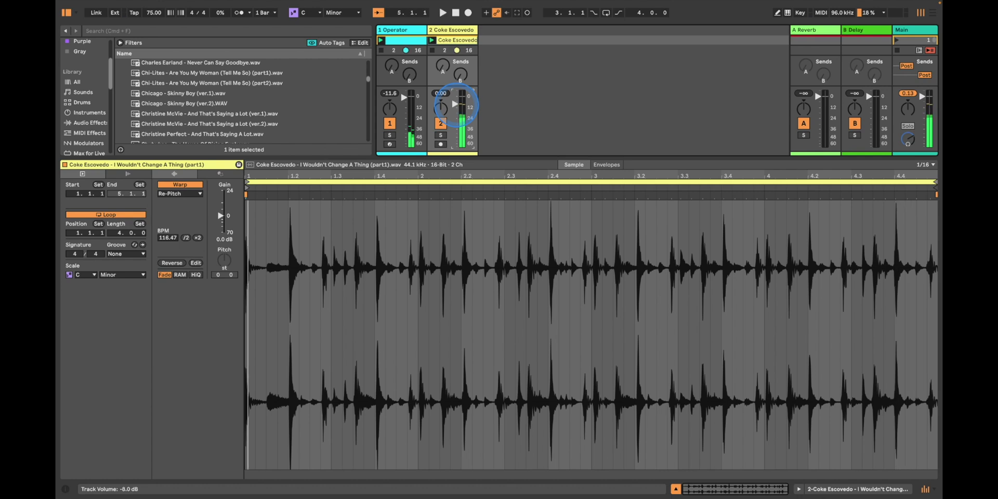
- Add an Audio Effect Rack to the drum break track
{"action": "double_click", "coordinate": [450, 29]}
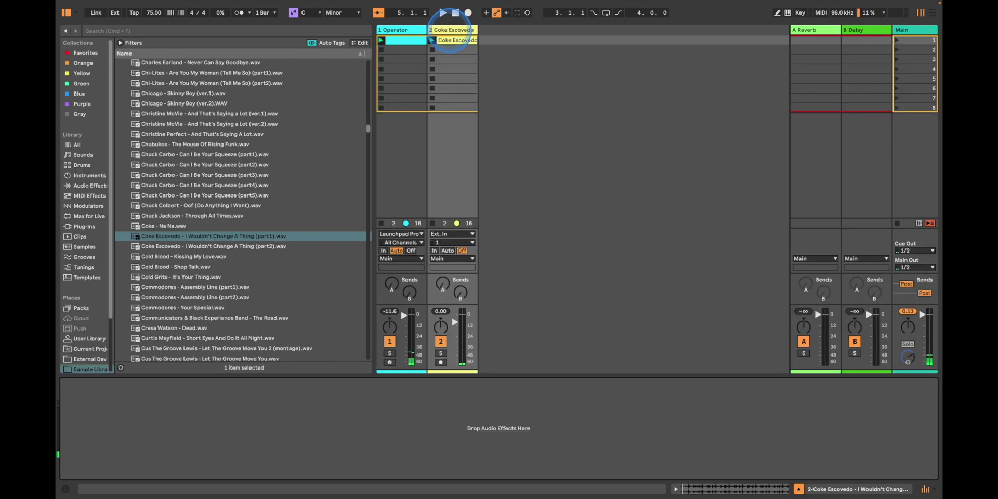
{"action": "right_click", "coordinate": [269, 421]}
{"action": "left_click", "coordinate": [278, 412]}
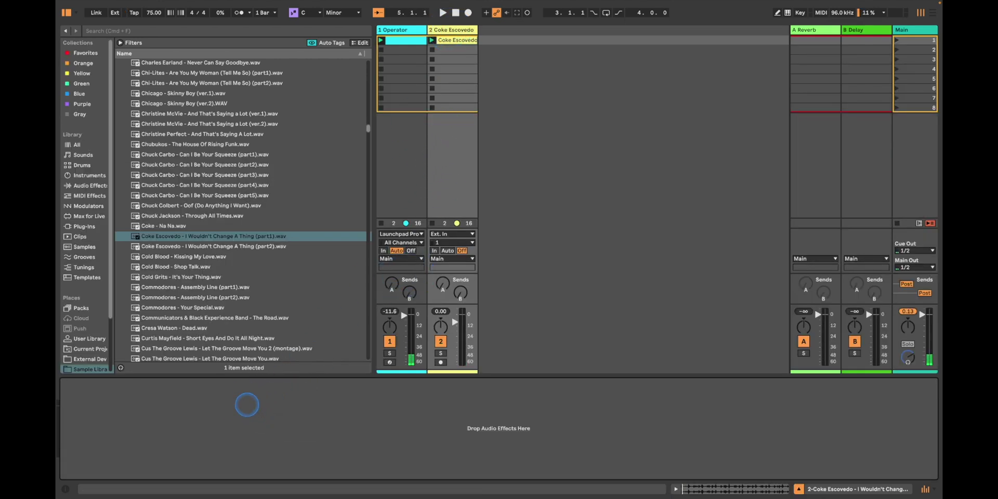
{"action": "left_click", "coordinate": [90, 185]}
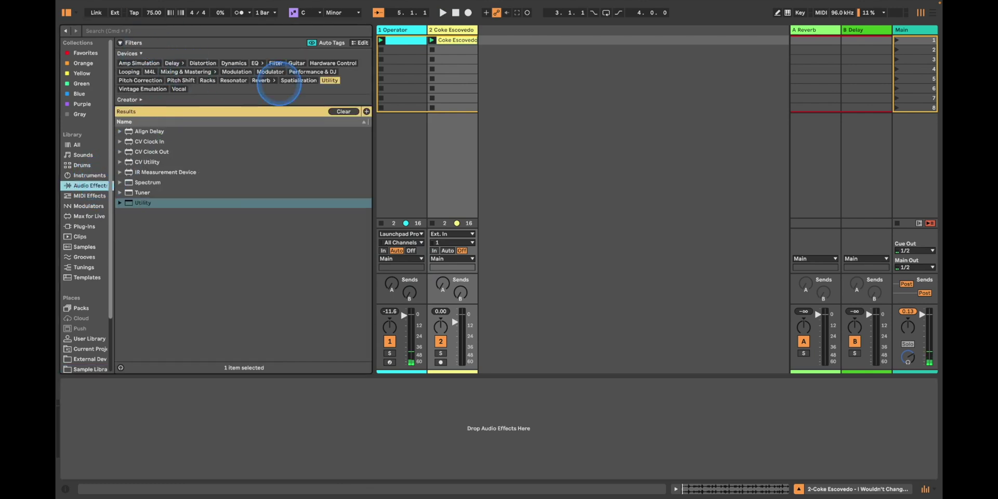
{"action": "left_click", "coordinate": [330, 80]}
{"action": "left_click_drag", "start_coordinate": [172, 142], "coordinate": [173, 374]}
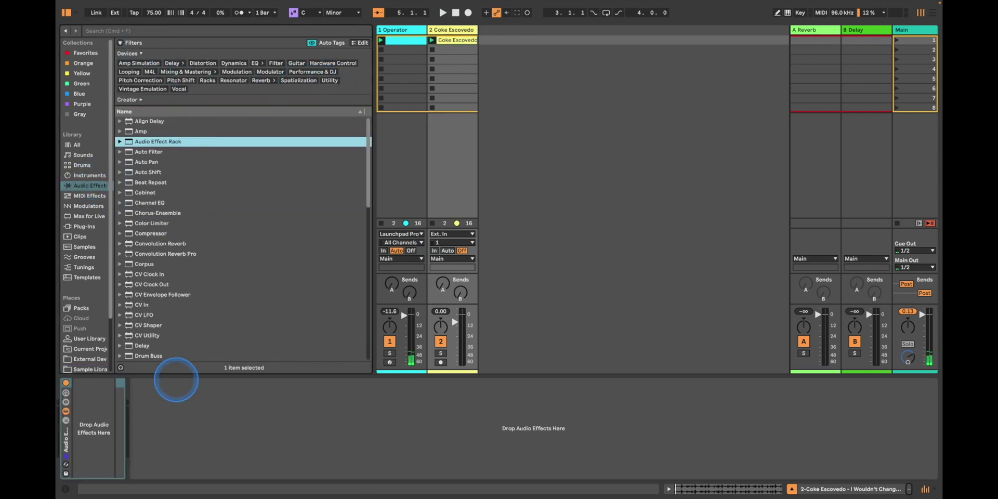
- Create a chain in the rack and place a low-pass Auto Filter in it at 12.5 kHz with 14 % resonance
{"action": "left_click_drag", "start_coordinate": [84, 408], "coordinate": [101, 406]}
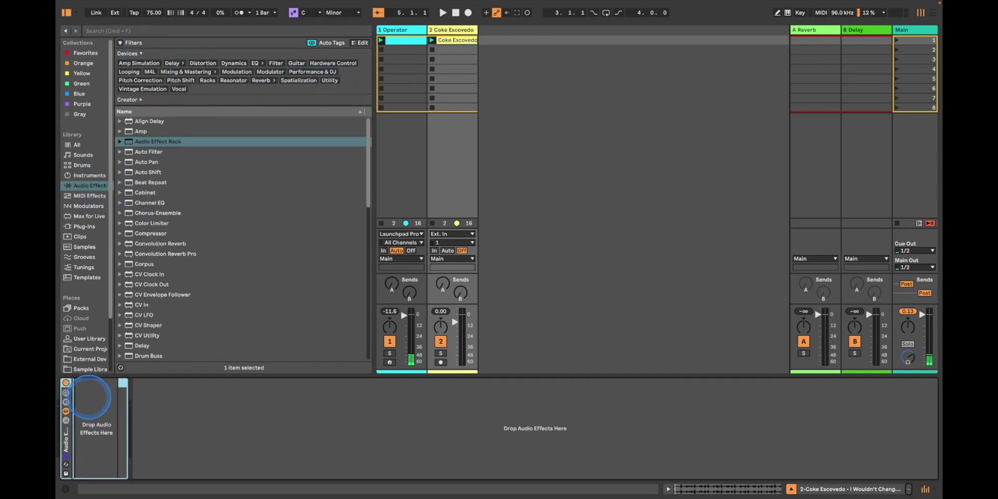
{"action": "double_click", "coordinate": [73, 421]}
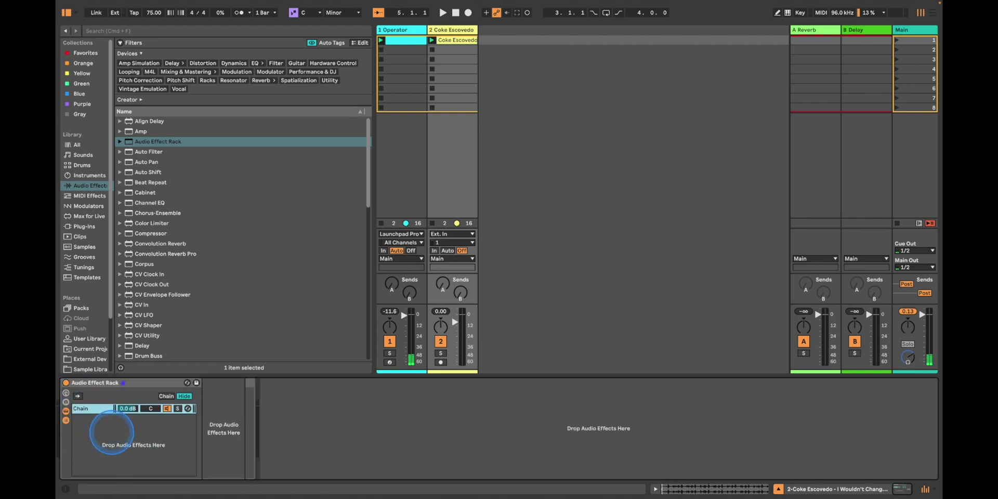
{"action": "double_click", "coordinate": [166, 151]}
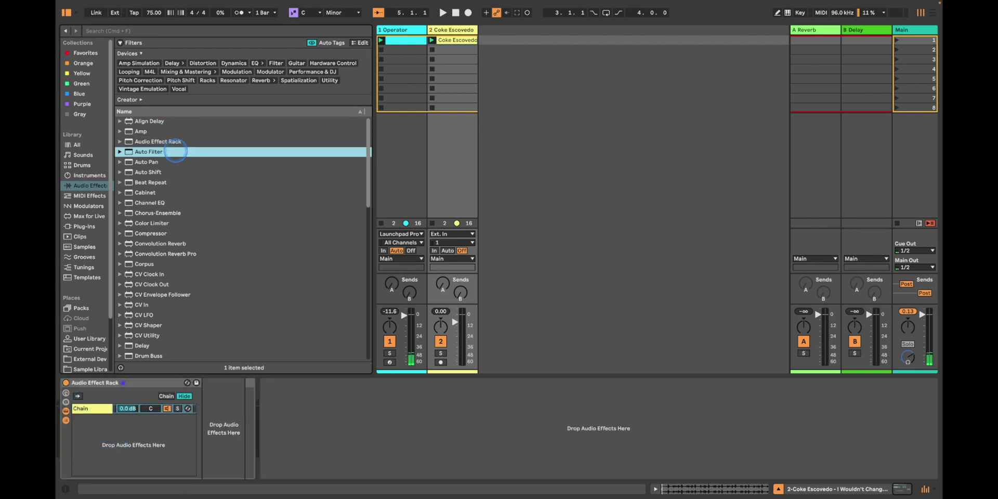
{"action": "left_click_drag", "start_coordinate": [314, 381], "coordinate": [268, 418]}
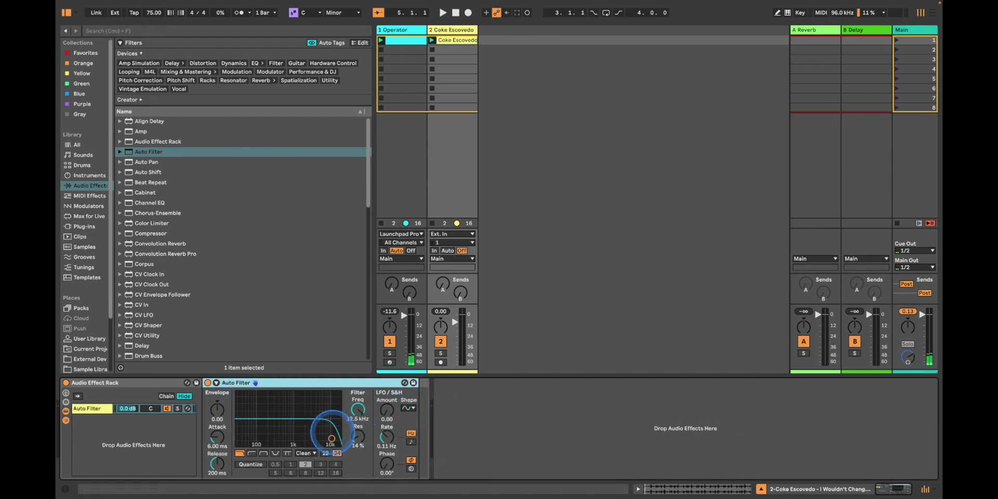
- Enable session recording with the drum break track armed, and set the Operator track's MIDI input to No Input
{"action": "left_click", "coordinate": [527, 13]}
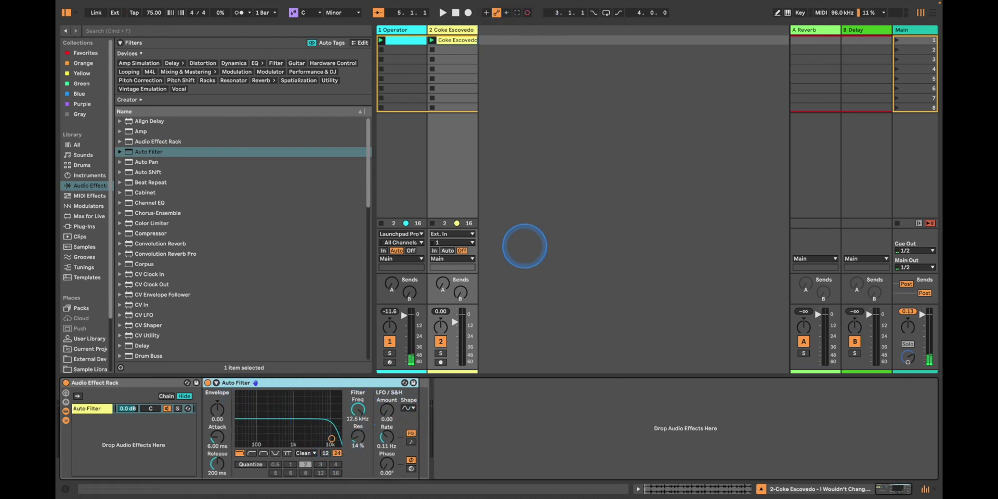
{"action": "left_click", "coordinate": [441, 361]}
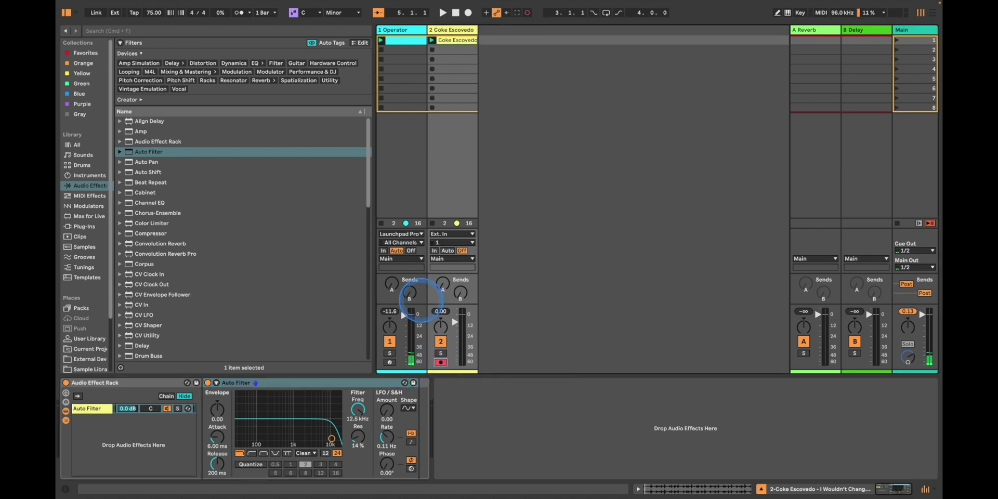
{"action": "left_click", "coordinate": [401, 234]}
{"action": "left_click", "coordinate": [405, 325]}
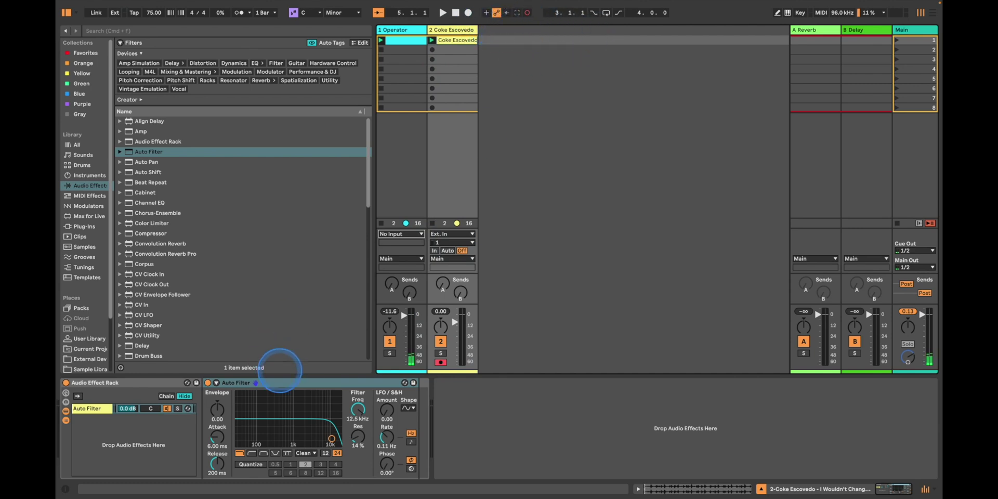
- Record sweeps of the Auto Filter's frequency and resonance as automation in the drum break clip
{"action": "mouse_move", "coordinate": [331, 438]}
{"action": "left_mouse_down"}
{"action": "mouse_move", "coordinate": [332, 413]}
{"action": "mouse_move", "coordinate": [252, 402]}
{"action": "mouse_move", "coordinate": [305, 398]}
{"action": "mouse_move", "coordinate": [252, 427]}
{"action": "mouse_move", "coordinate": [331, 413]}
{"action": "mouse_move", "coordinate": [323, 436]}
{"action": "left_mouse_up"}
{"action": "key", "text": "space"}
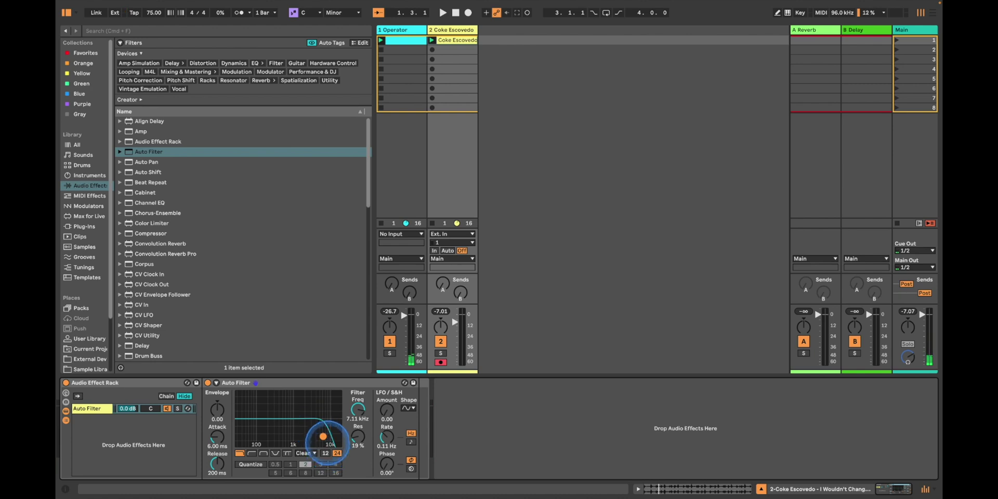
{"action": "key", "text": "space"}
{"action": "left_click_drag", "start_coordinate": [323, 436], "coordinate": [316, 433]}
{"action": "key", "text": "space"}
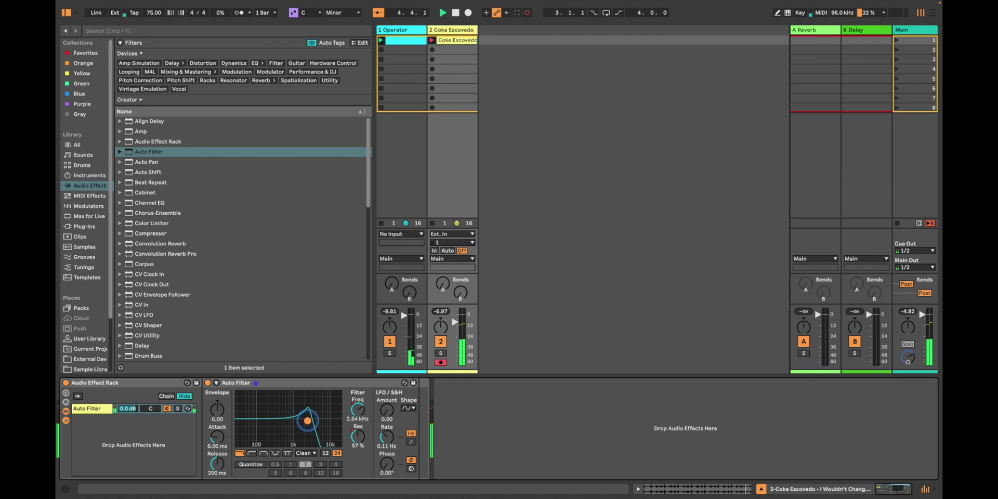
{"action": "left_click_drag", "start_coordinate": [315, 420], "coordinate": [314, 423]}
- Duplicate the Auto Filter chain, then pan the first chain to 50R and the second to 50L
{"action": "left_click", "coordinate": [100, 409]}
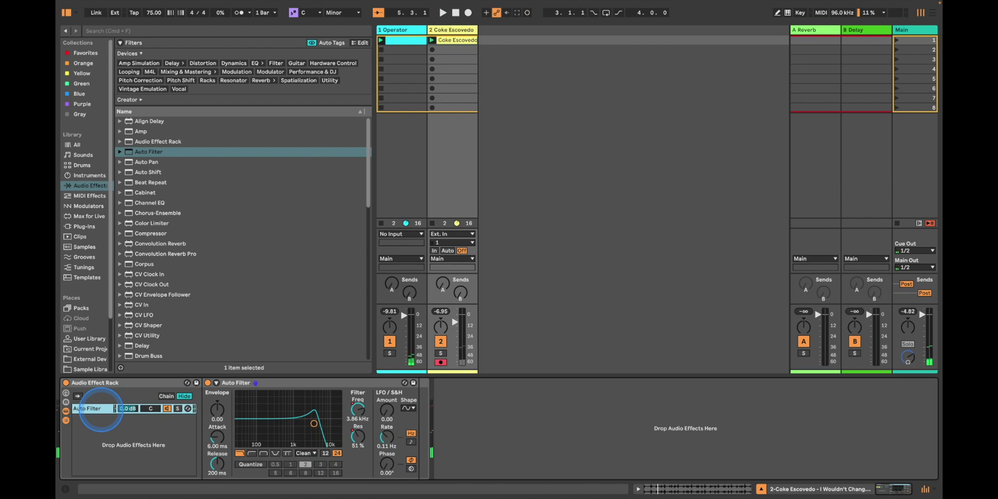
{"action": "key", "text": "cmd+d"}
{"action": "mouse_move", "coordinate": [150, 408]}
{"action": "left_mouse_down"}
{"action": "mouse_move", "coordinate": [151, 394]}
{"action": "mouse_move", "coordinate": [148, 411]}
{"action": "left_mouse_up"}
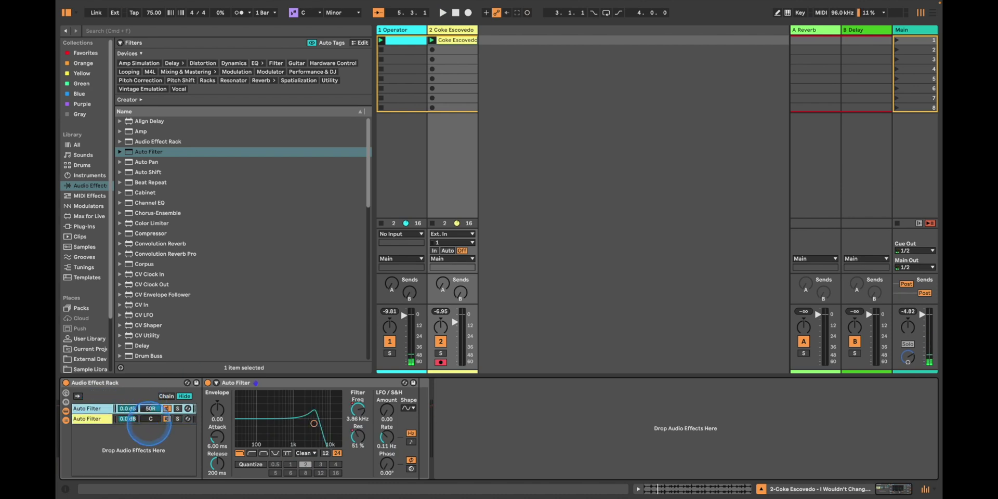
{"action": "left_click", "coordinate": [146, 419]}
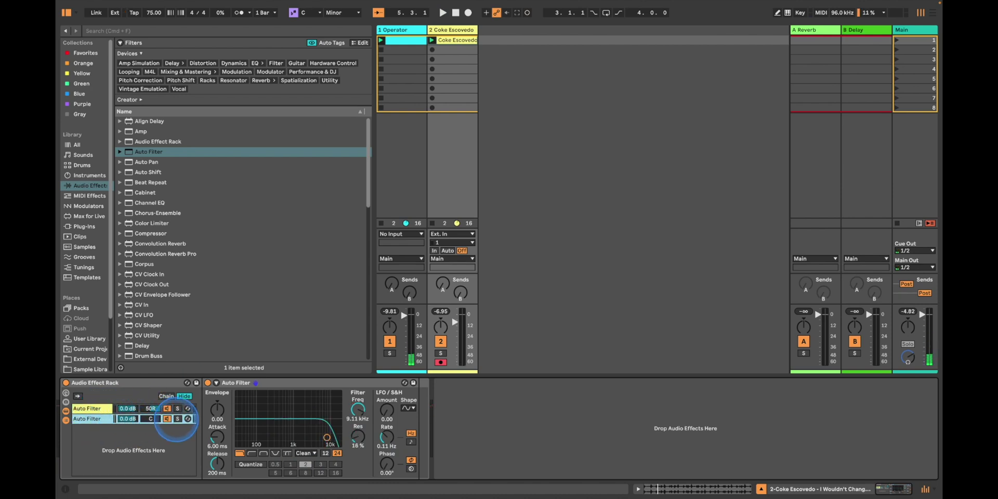
{"action": "left_click_drag", "start_coordinate": [150, 419], "coordinate": [156, 427]}
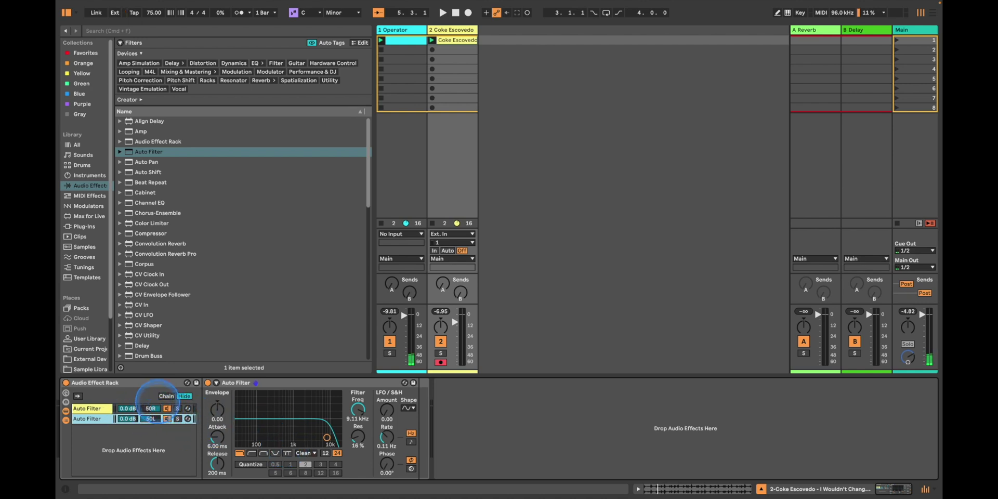
- Record separate frequency and resonance sweeps for the second chain's Auto Filter over the playing drum break
{"action": "left_click", "coordinate": [527, 13]}
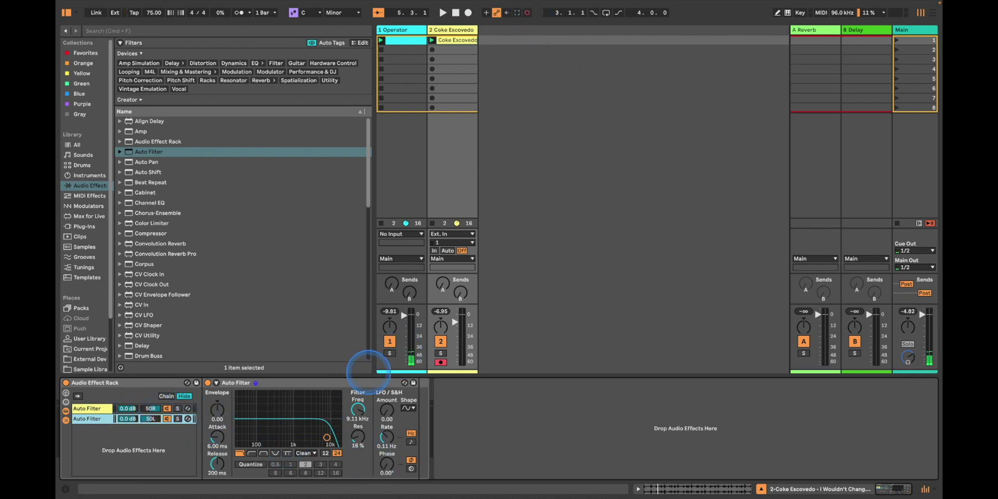
{"action": "left_click_drag", "start_coordinate": [326, 437], "coordinate": [324, 430]}
{"action": "key", "text": "space"}
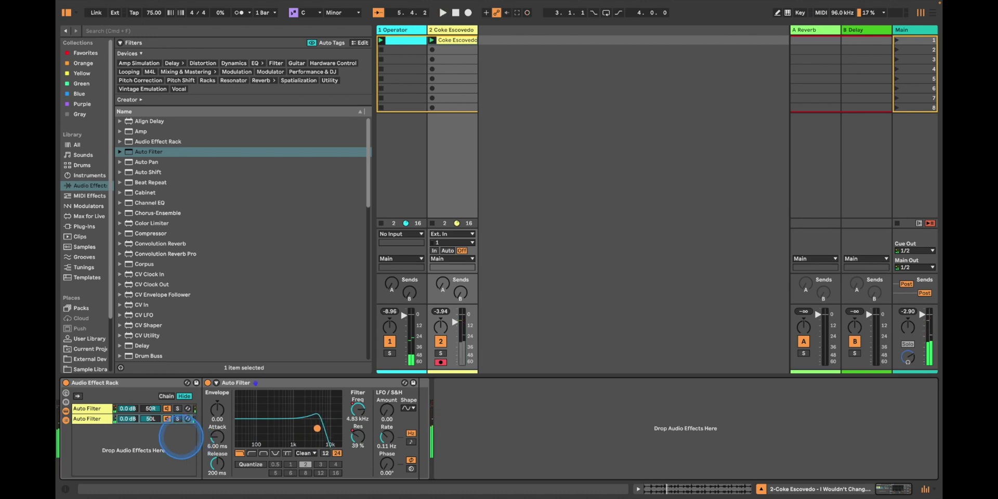
- Create a third chain in the Audio Effect Rack and load the OTT preset of Multiband Dynamics onto it
{"action": "right_click", "coordinate": [90, 443]}
{"action": "left_click", "coordinate": [110, 447]}
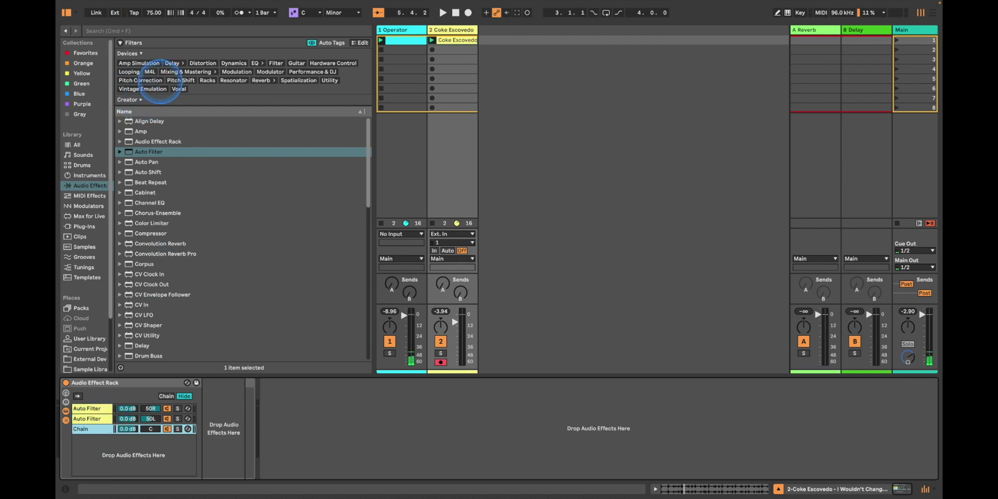
{"action": "left_click", "coordinate": [241, 53]}
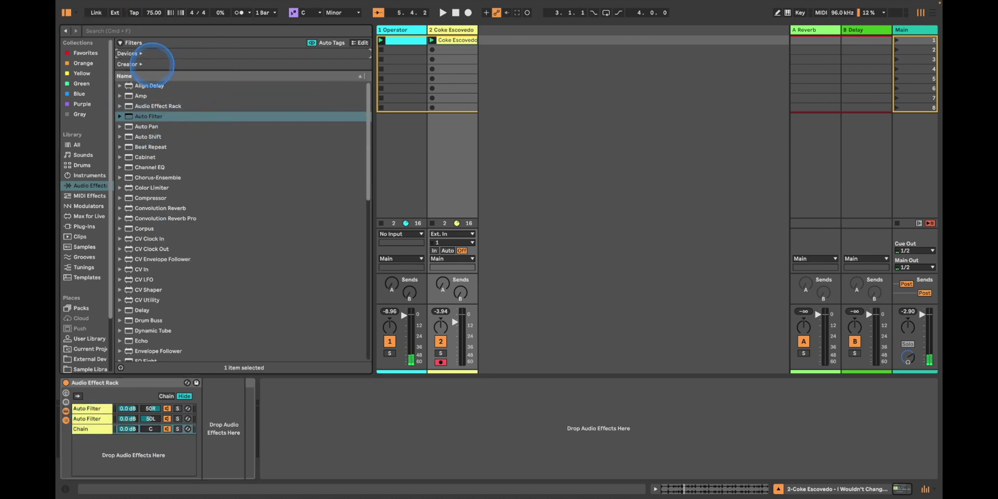
{"action": "left_click", "coordinate": [154, 54]}
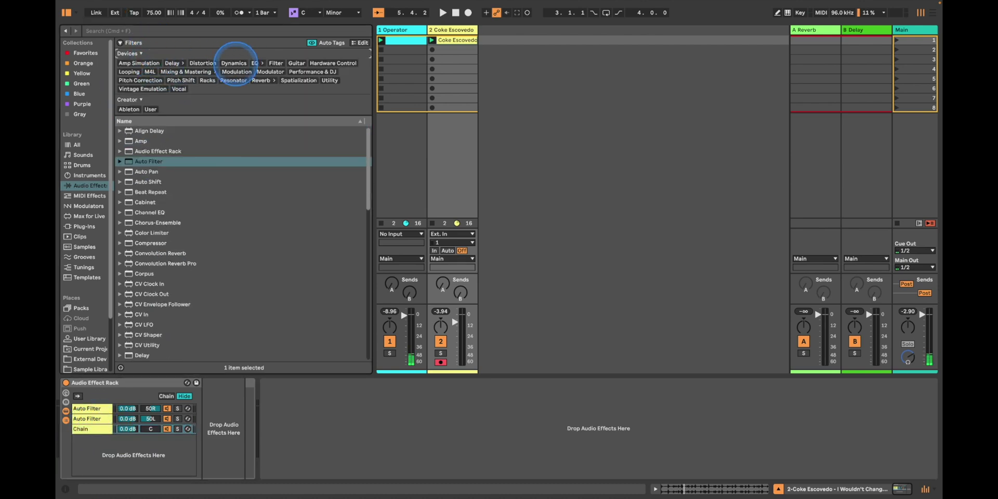
{"action": "left_click", "coordinate": [234, 63]}
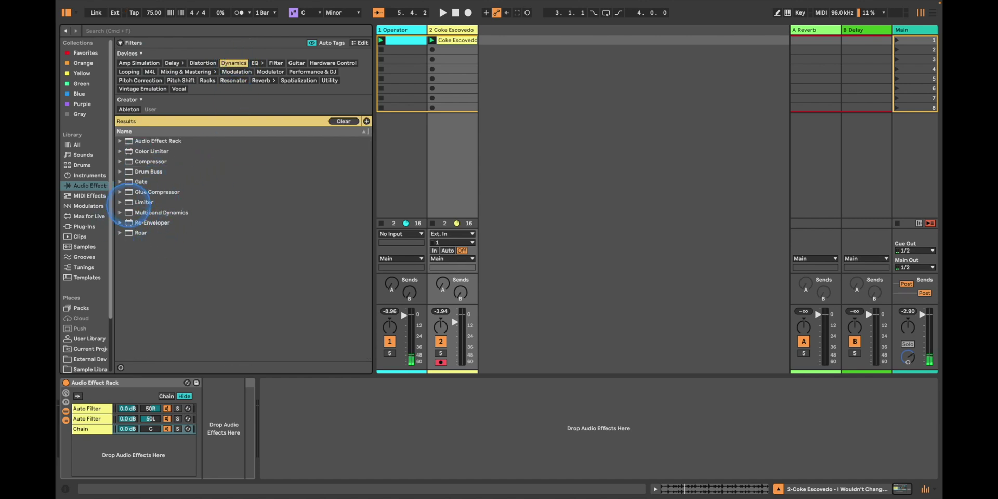
{"action": "left_click", "coordinate": [120, 212]}
{"action": "left_click", "coordinate": [152, 284]}
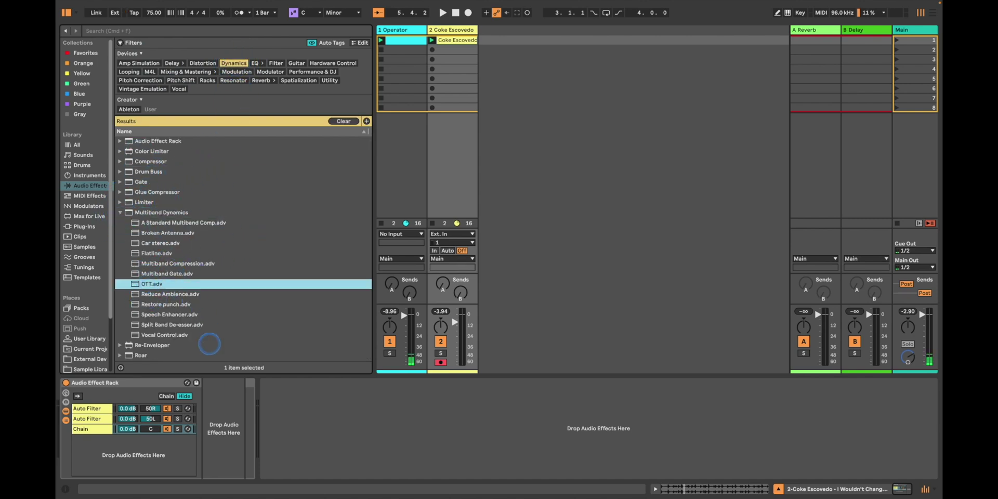
{"action": "left_click_drag", "start_coordinate": [152, 284], "coordinate": [90, 429]}
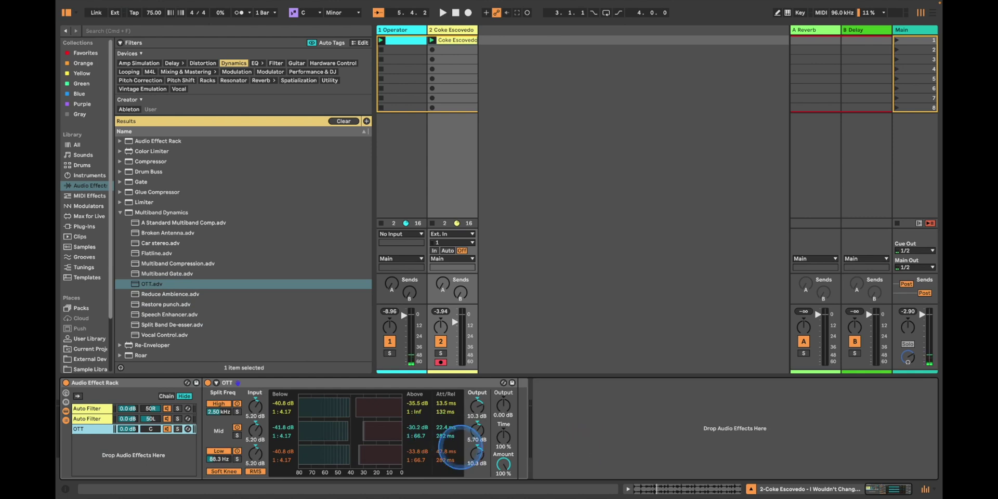
- Set OTT's mid output to 4.19 dB, amount to 28 % and high output to -8.00 dB, playing the loop for reference
{"action": "left_click_drag", "start_coordinate": [476, 428], "coordinate": [477, 437]}
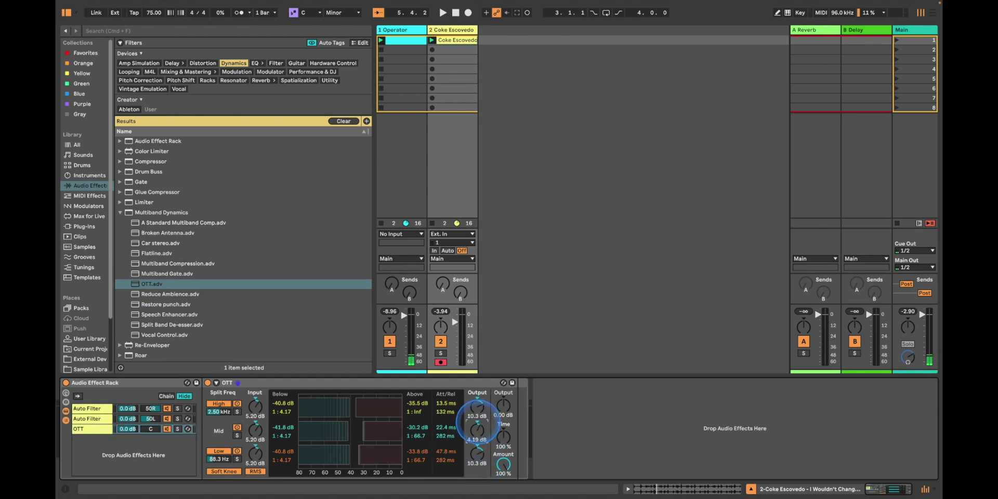
{"action": "left_click_drag", "start_coordinate": [503, 464], "coordinate": [503, 470]}
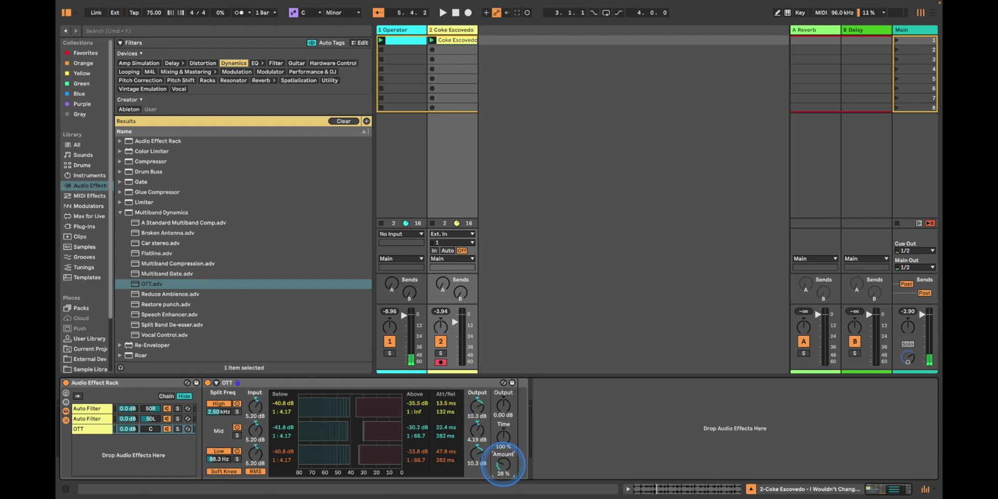
{"action": "key", "text": "space"}
{"action": "left_click", "coordinate": [460, 322]}
{"action": "left_click_drag", "start_coordinate": [477, 406], "coordinate": [477, 422]}
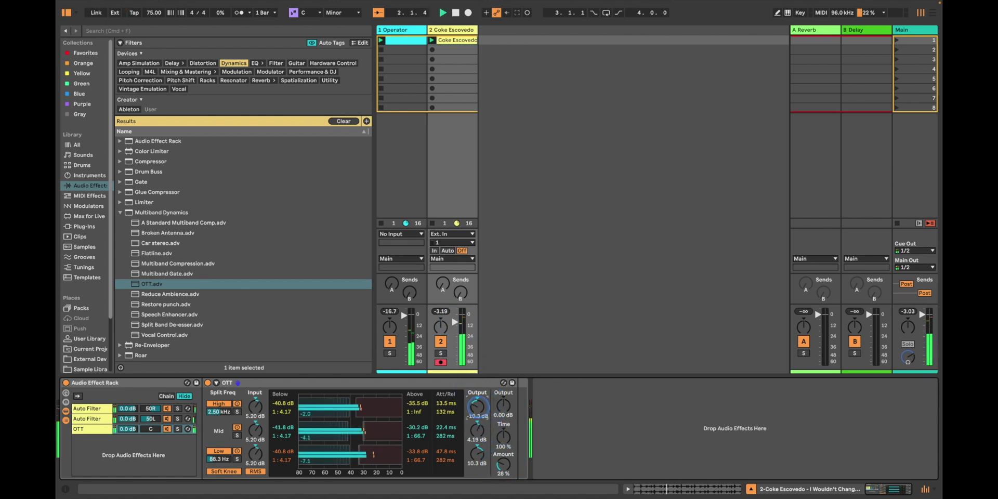
{"action": "left_click", "coordinate": [477, 406]}
- Lower the drum break track's volume to -11.7 dB and raise its Reverb send to about -12 dB
{"action": "left_click_drag", "start_coordinate": [456, 322], "coordinate": [456, 325]}
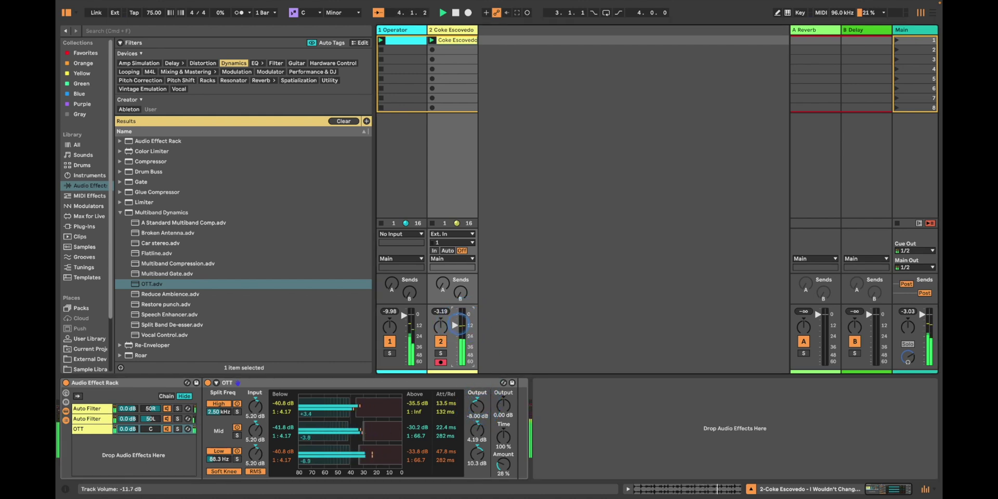
{"action": "left_click", "coordinate": [443, 283]}
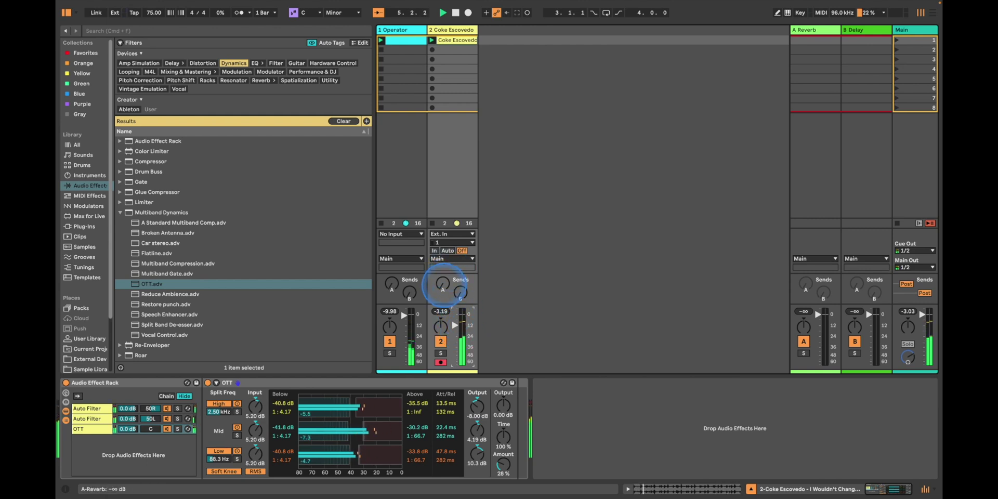
{"action": "left_click_drag", "start_coordinate": [442, 284], "coordinate": [443, 282]}
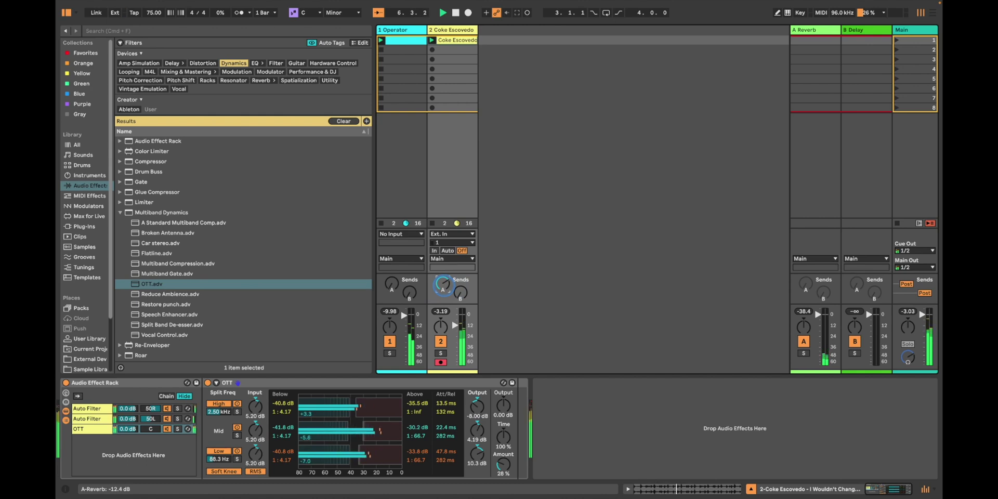
{"action": "left_click_drag", "start_coordinate": [442, 283], "coordinate": [442, 284]}
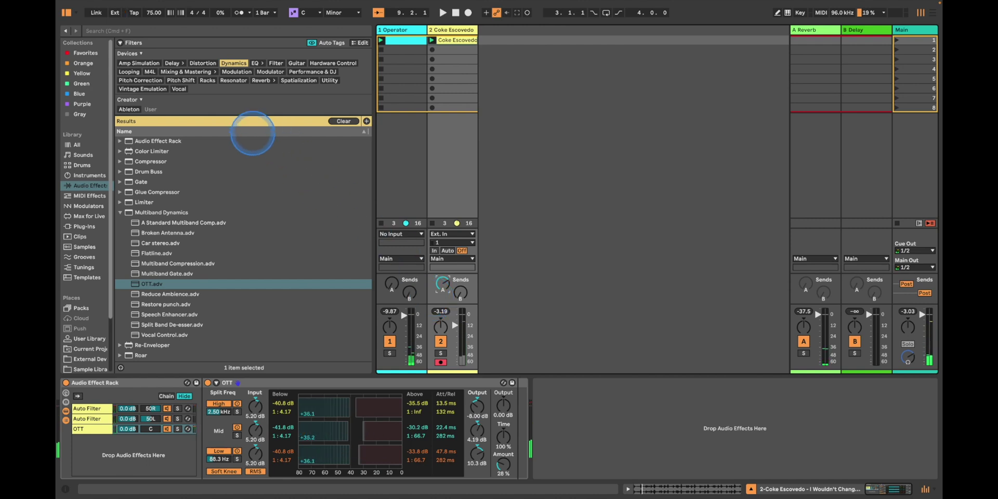
- Add Beat Repeat after the drum track's effect rack, with gate at 2/16 and chance at 18.3 %
{"action": "left_click", "coordinate": [89, 176]}
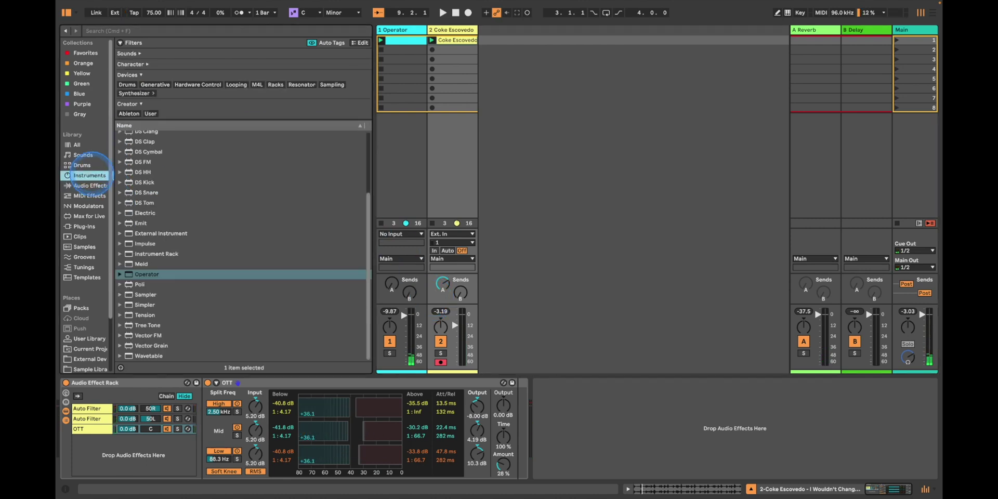
{"action": "left_click", "coordinate": [89, 186]}
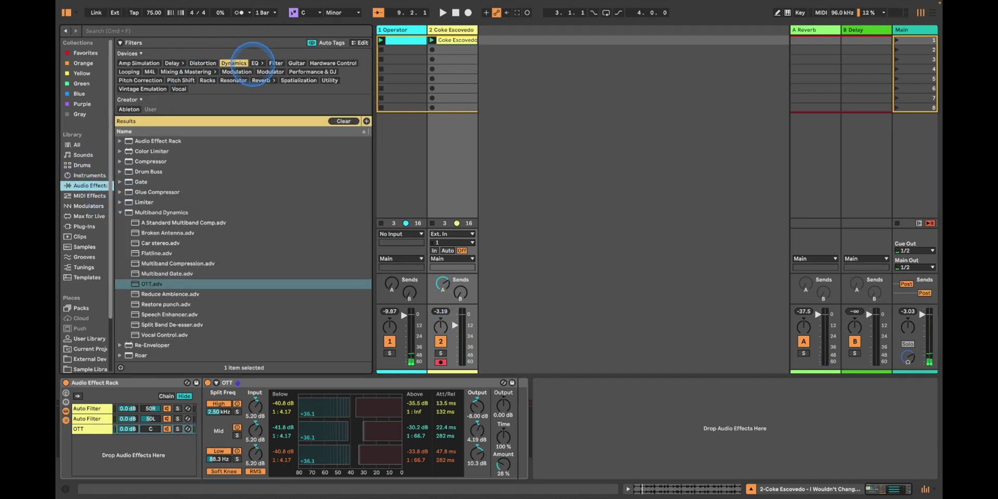
{"action": "left_click", "coordinate": [129, 72]}
{"action": "double_click", "coordinate": [150, 141]}
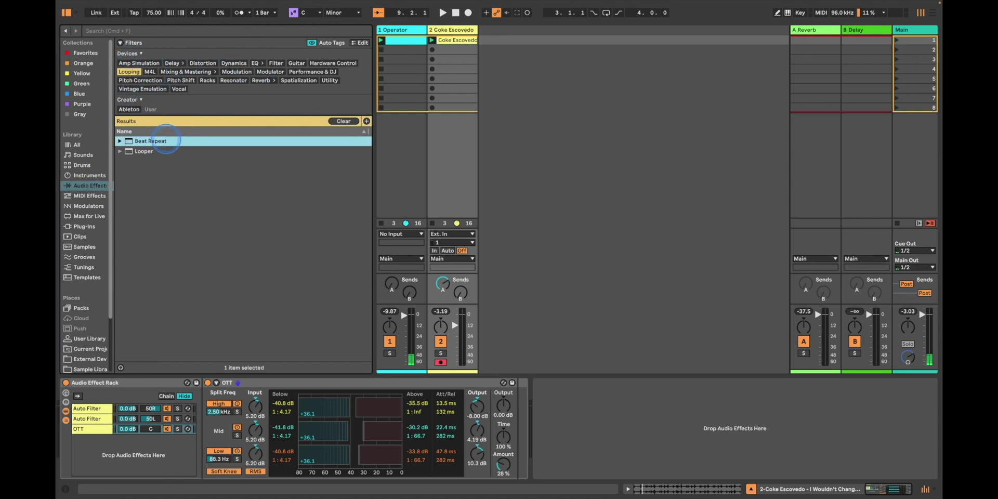
{"action": "left_click_drag", "start_coordinate": [572, 465], "coordinate": [572, 481]}
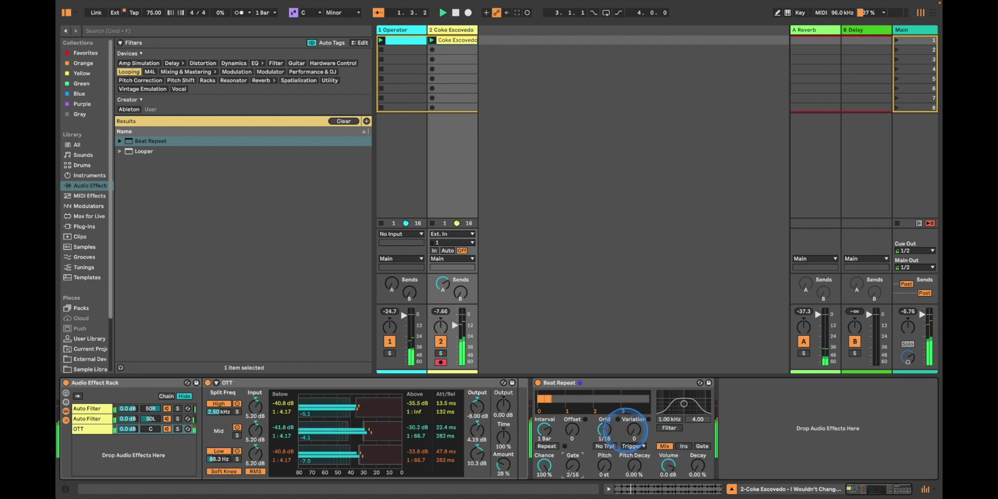
{"action": "left_click_drag", "start_coordinate": [544, 460], "coordinate": [544, 457]}
- Duplicate Beat Repeat and set the copy's chance to 100 %, gate to 4/16, grid to 1/12 and offset to 2/16
{"action": "left_click", "coordinate": [568, 382]}
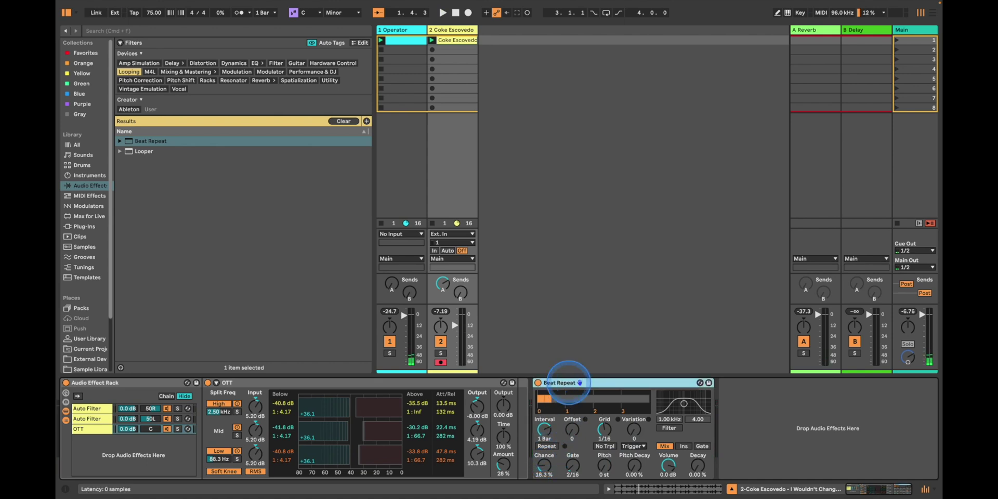
{"action": "key", "text": "super+d"}
{"action": "left_click_drag", "start_coordinate": [730, 466], "coordinate": [732, 475]}
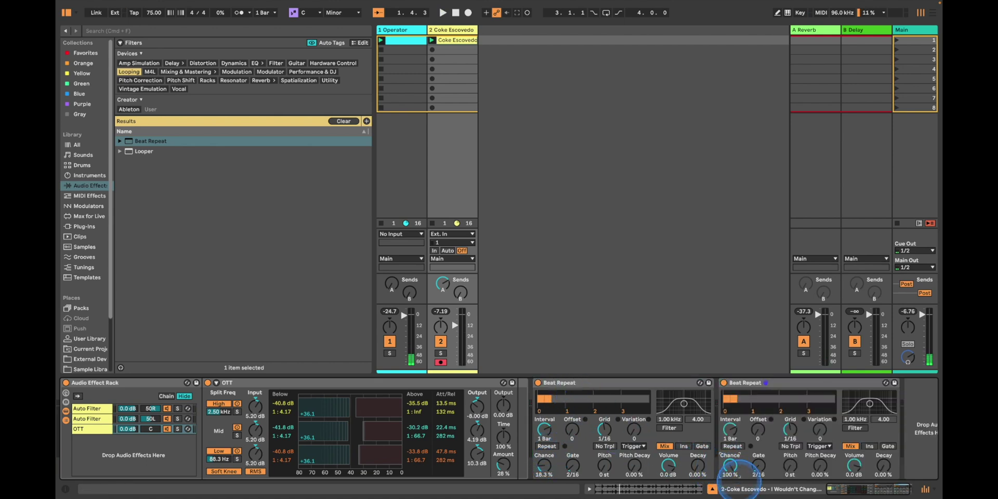
{"action": "left_click", "coordinate": [758, 464]}
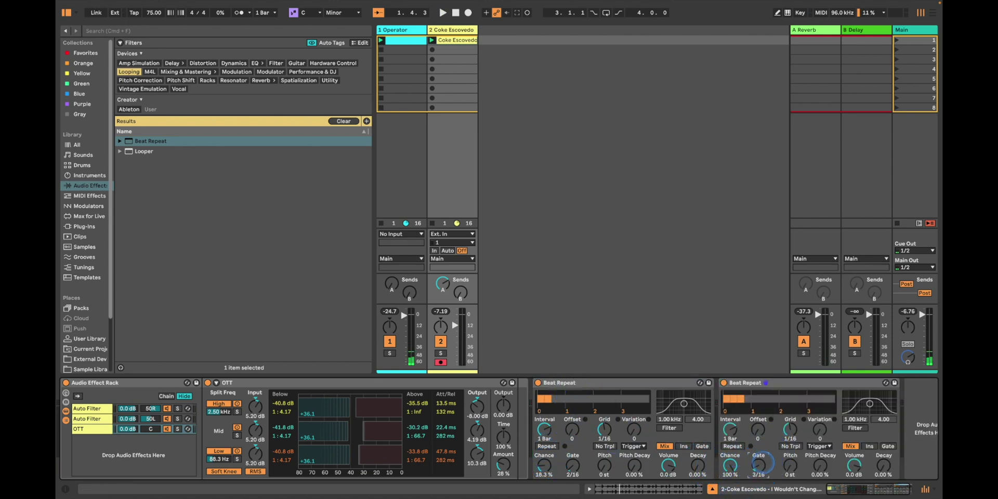
{"action": "left_click_drag", "start_coordinate": [790, 431], "coordinate": [790, 428]}
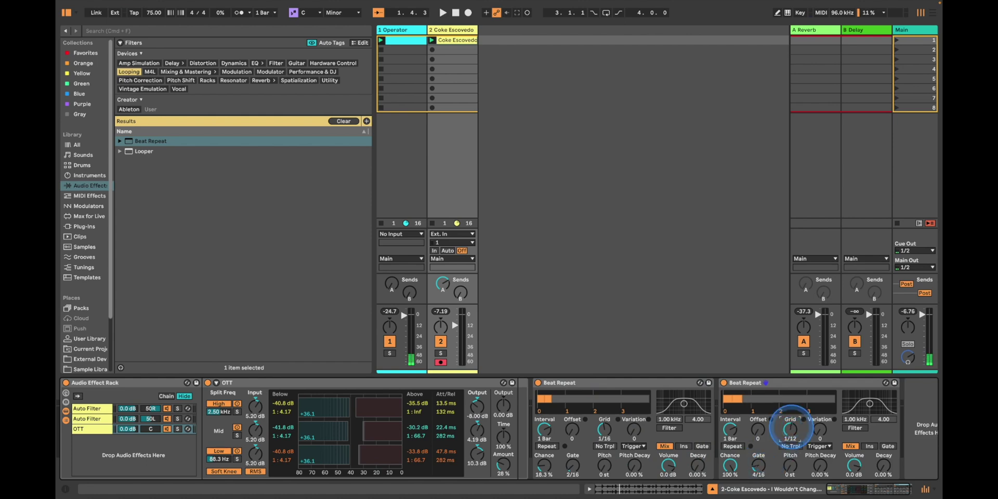
{"action": "left_click", "coordinate": [758, 430]}
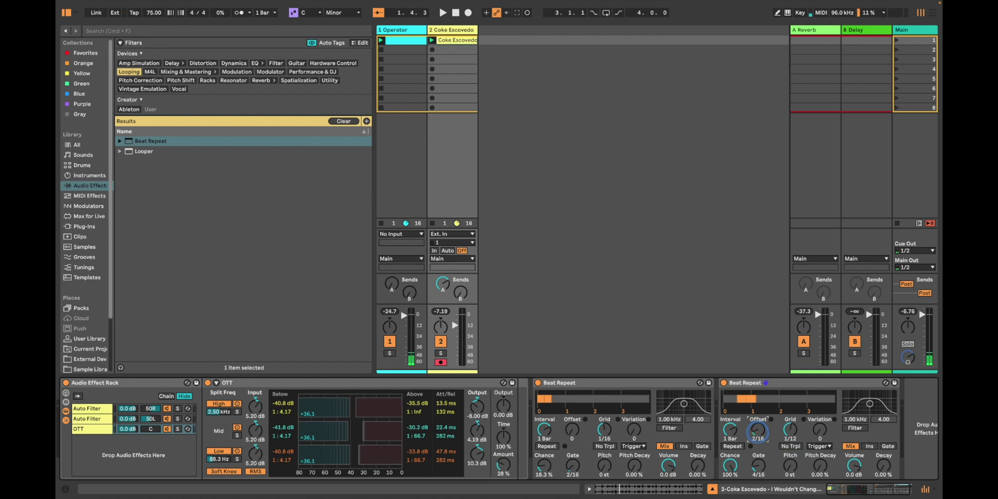
- During playback, set the second Beat Repeat's grid to 1/6 and gate to 9/16, and switch both Beat Repeats to Ins mode
{"action": "key", "text": "space"}
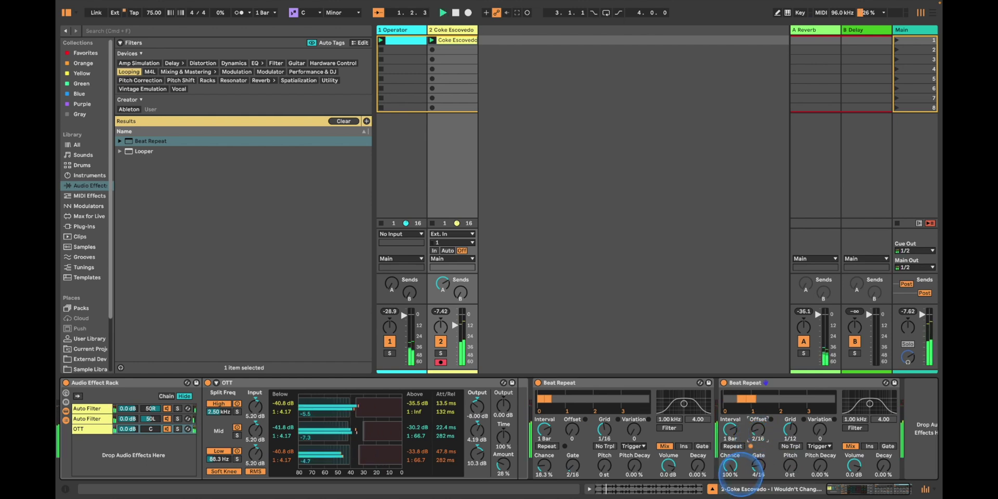
{"action": "left_click_drag", "start_coordinate": [788, 436], "coordinate": [786, 431]}
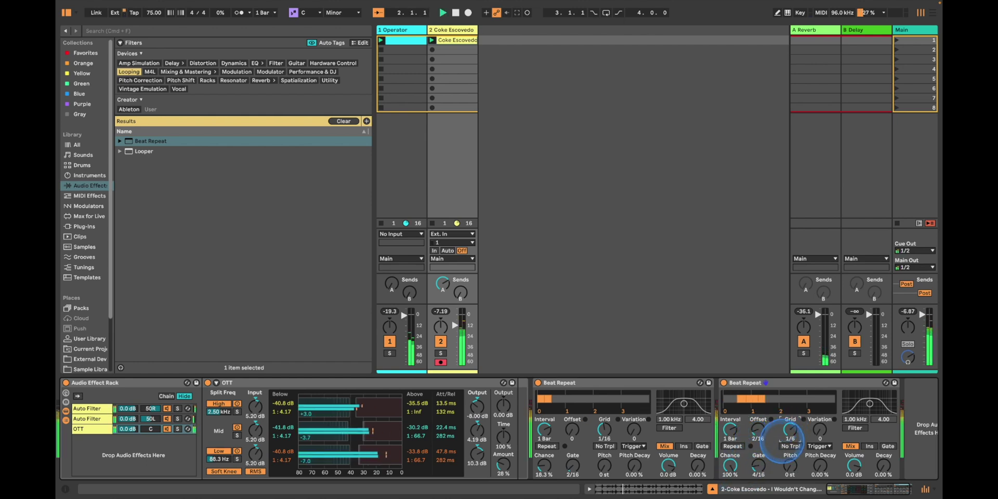
{"action": "left_click_drag", "start_coordinate": [758, 466], "coordinate": [759, 455]}
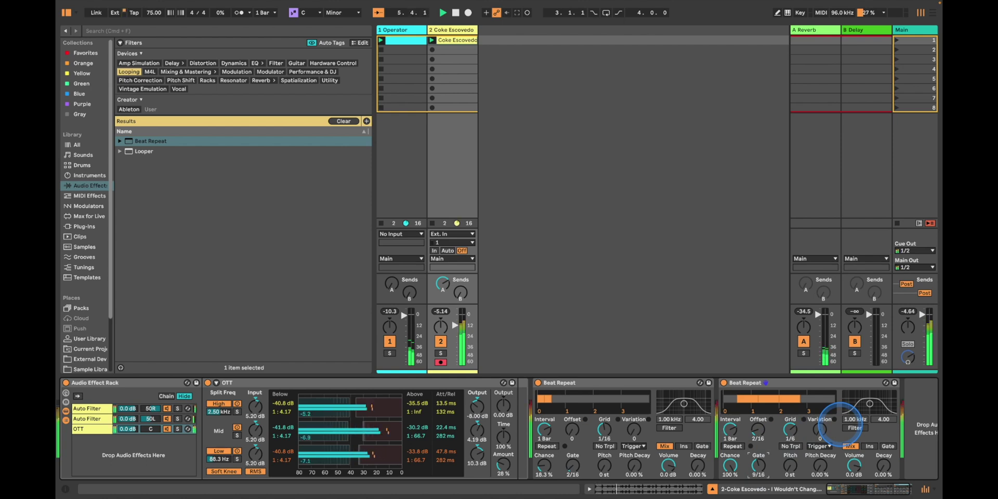
{"action": "left_click", "coordinate": [683, 446]}
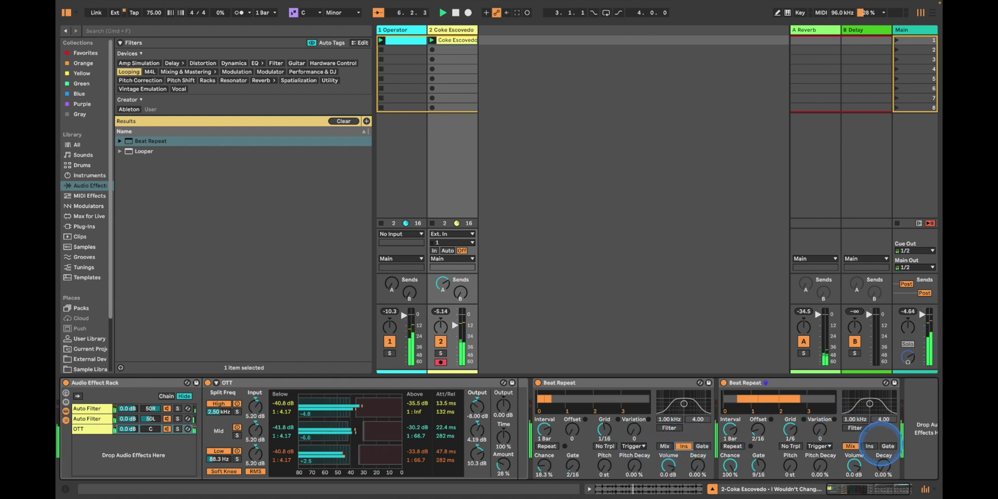
{"action": "left_click", "coordinate": [870, 445]}
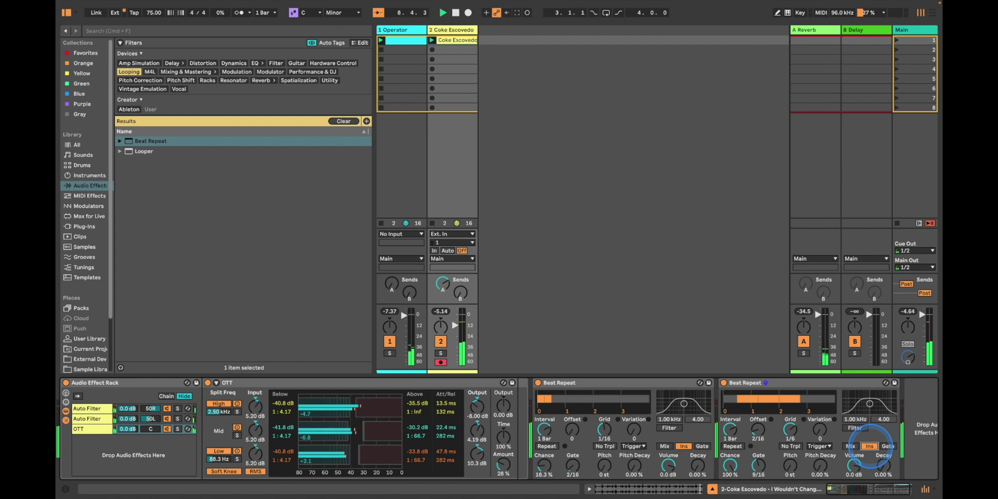
- Duplicate the second Beat Repeat and set the copy's grid to 1/8, gate to 5/16 and offset to 6/16
{"action": "left_click", "coordinate": [746, 383]}
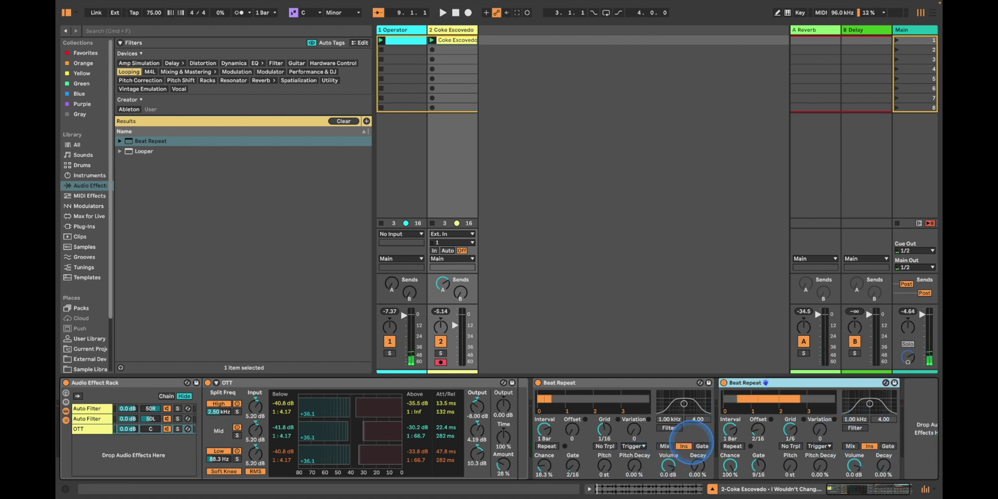
{"action": "key", "text": "super+d"}
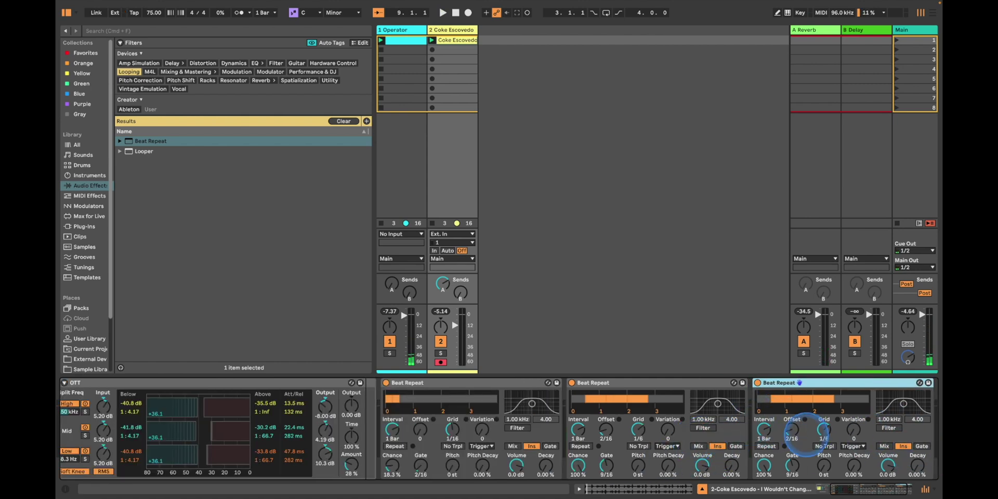
{"action": "left_click", "coordinate": [824, 430]}
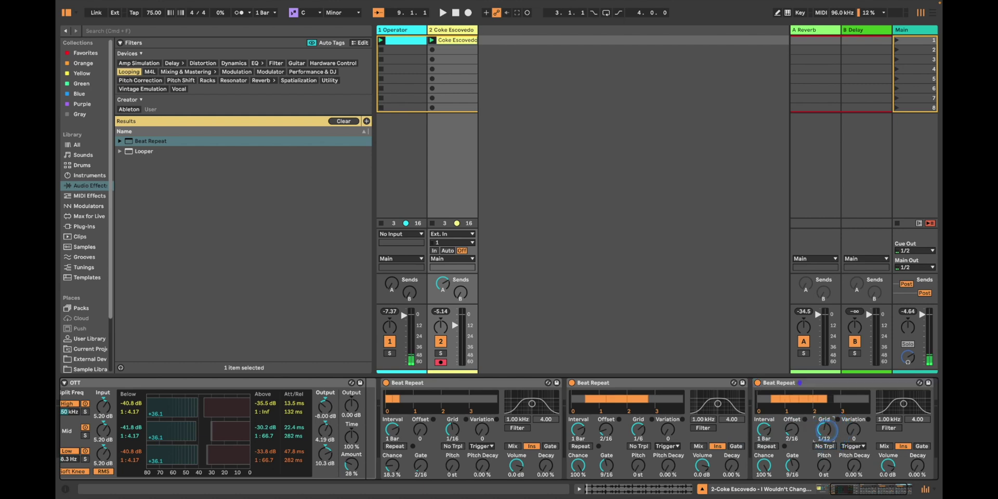
{"action": "left_click_drag", "start_coordinate": [824, 429], "coordinate": [825, 434]}
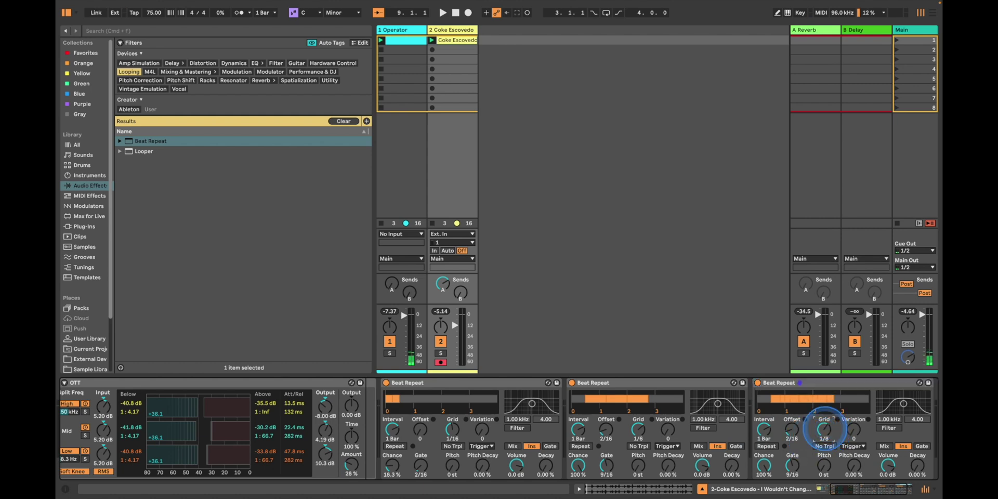
{"action": "left_click_drag", "start_coordinate": [792, 465], "coordinate": [792, 469]}
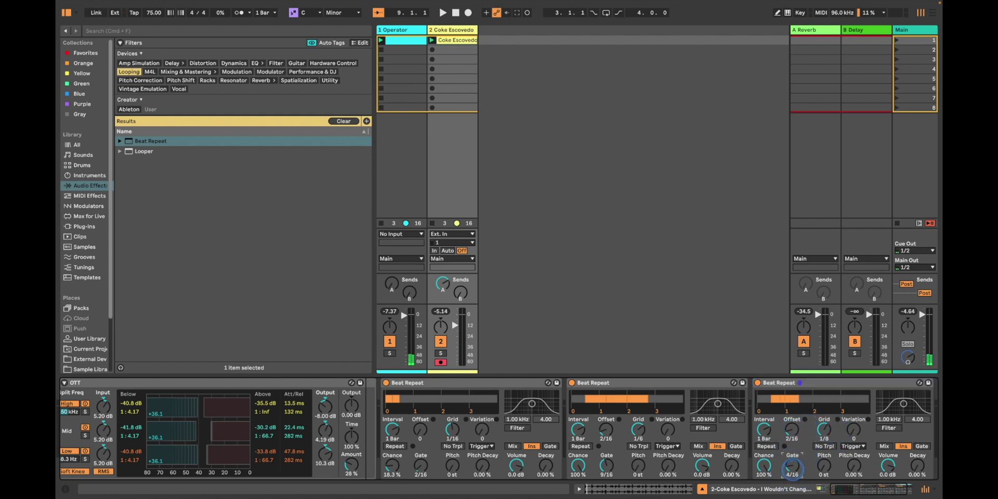
{"action": "left_click_drag", "start_coordinate": [792, 432], "coordinate": [791, 430]}
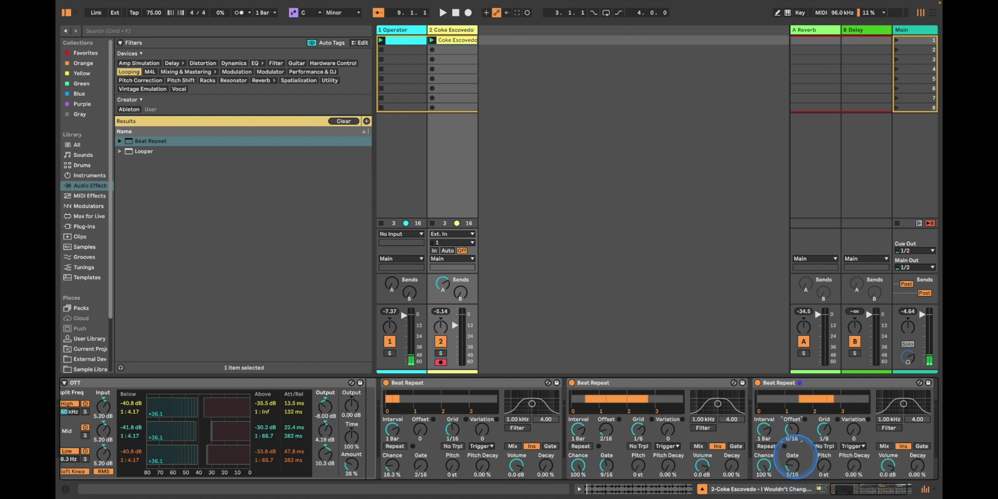
- During playback, lower the second Beat Repeat's chance and set the third Beat Repeat's gate to 6/16
{"action": "key", "text": "space"}
{"action": "left_click_drag", "start_coordinate": [578, 465], "coordinate": [578, 483]}
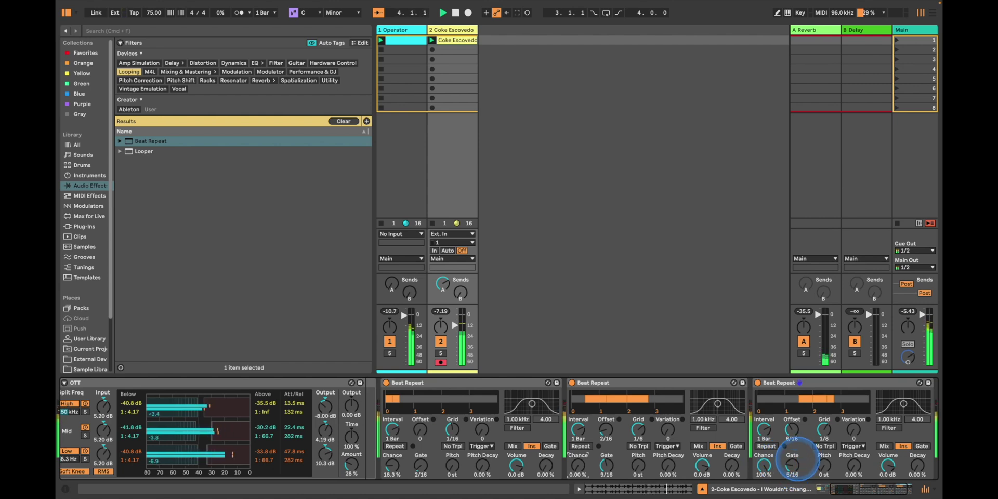
{"action": "left_click_drag", "start_coordinate": [793, 468], "coordinate": [793, 463]}
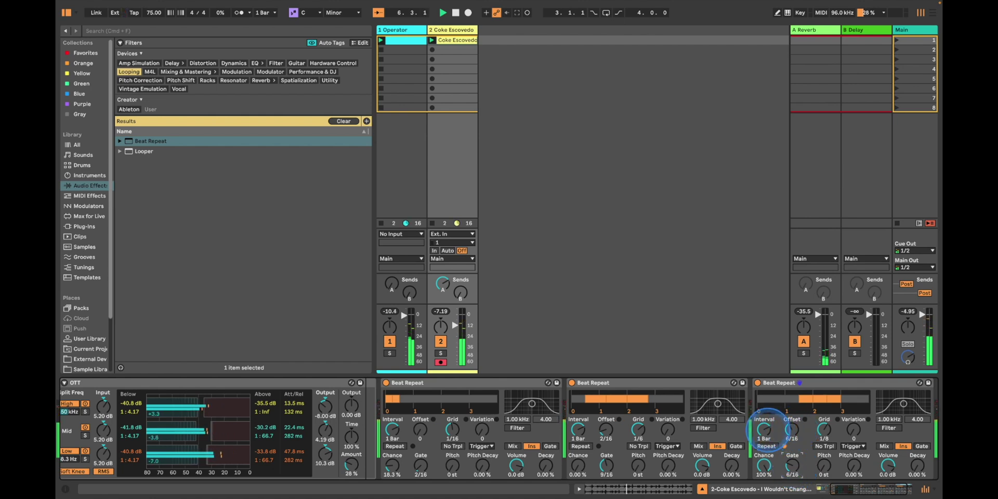
- Try the third Beat Repeat with a 1/2 interval and gates of 8/16 and 7/16, auditioning each setting
{"action": "left_click", "coordinate": [765, 429]}
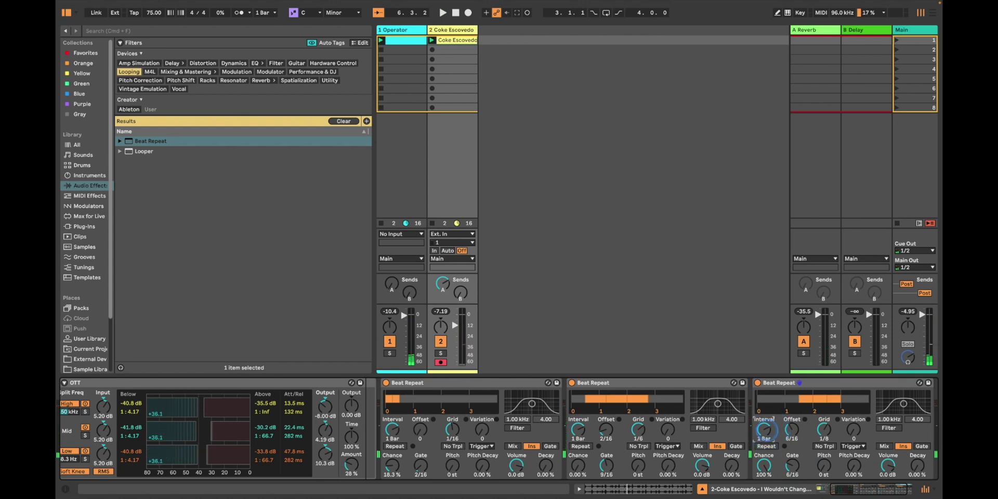
{"action": "left_click_drag", "start_coordinate": [765, 429], "coordinate": [765, 435]}
{"action": "key", "text": "space"}
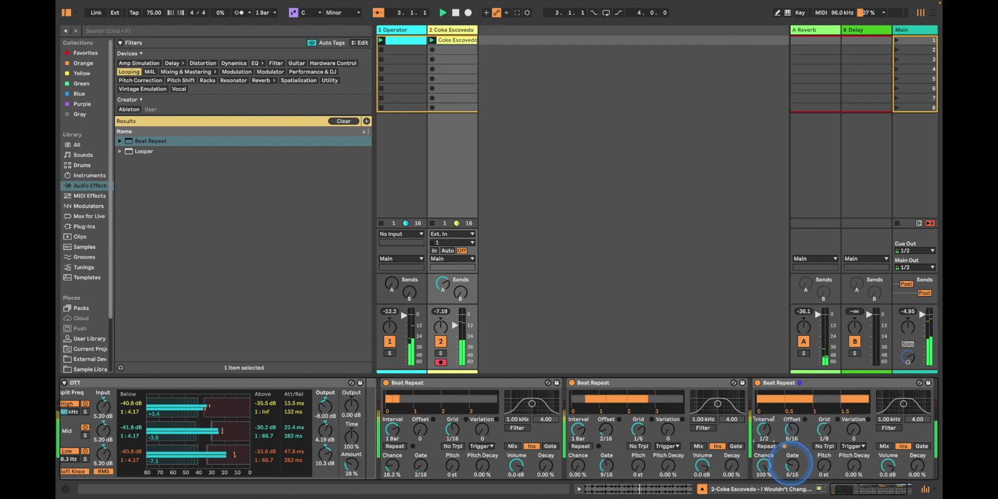
{"action": "left_click", "coordinate": [791, 465]}
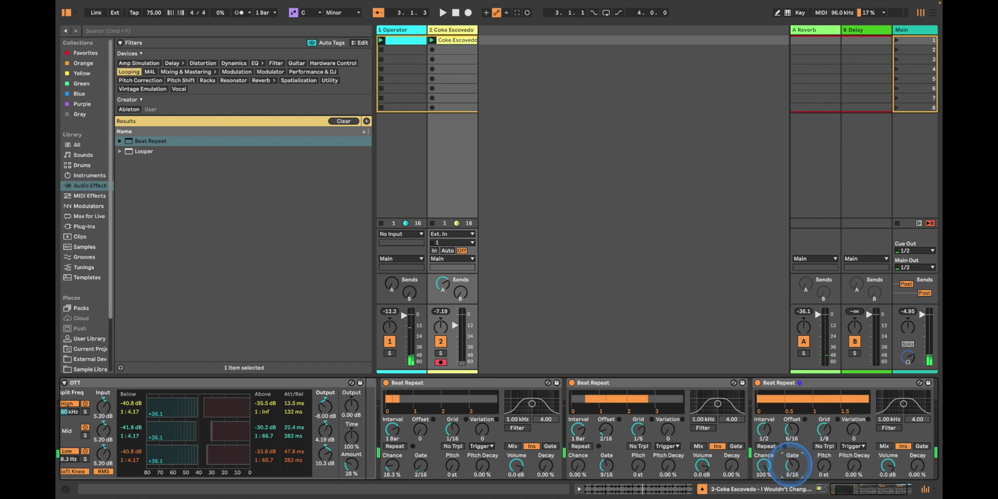
{"action": "key", "text": "space"}
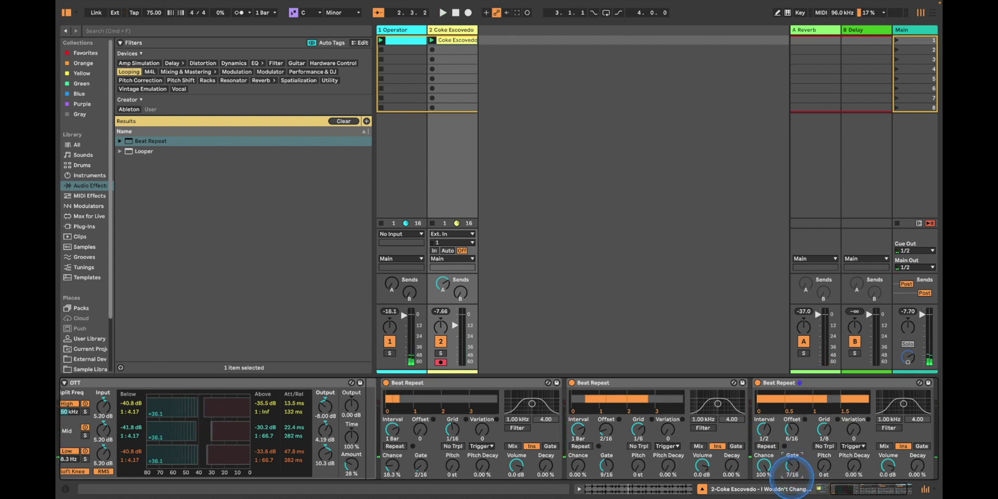
{"action": "key", "text": "space"}
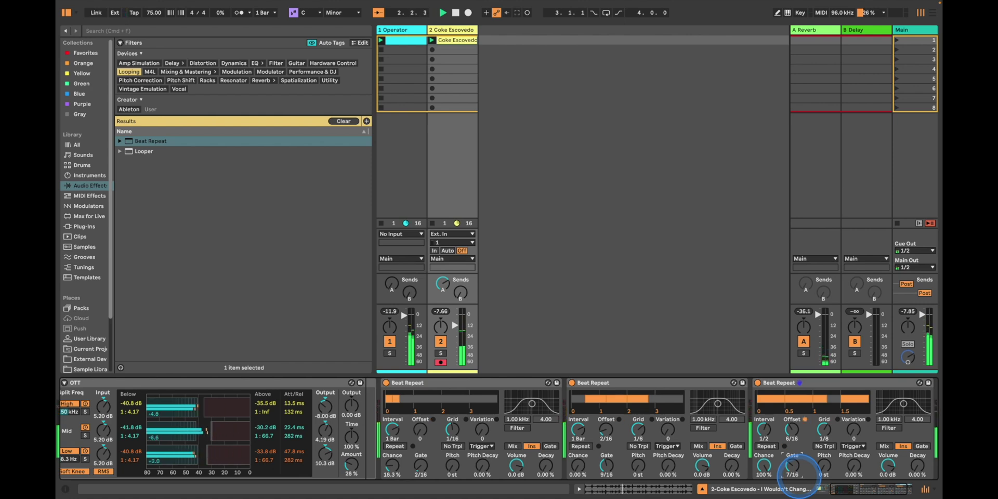
{"action": "key", "text": "space"}
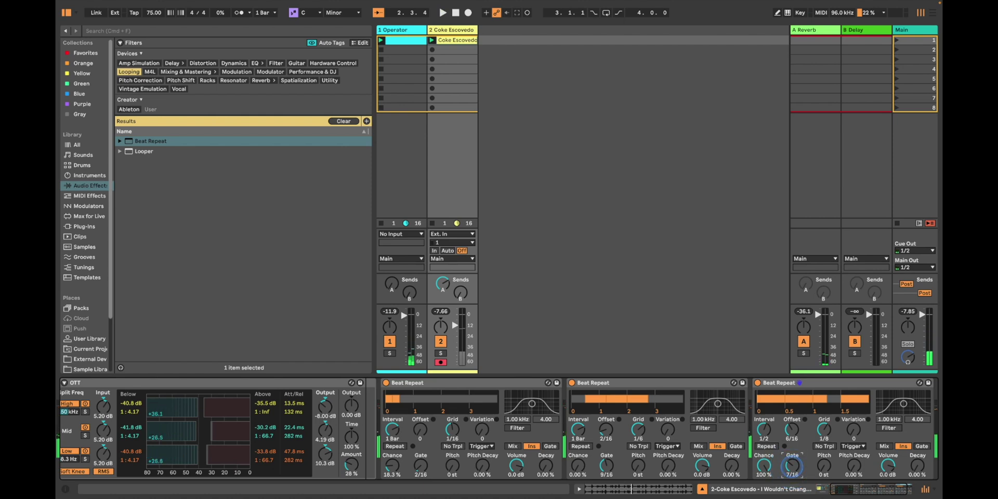
- Set the third Beat Repeat's gate to 6/16, its interval to 1 Bar and its chance to 22.2 %, checking playback
{"action": "scroll", "coordinate": [791, 466], "scroll_direction": "down", "scroll_amount": 3}
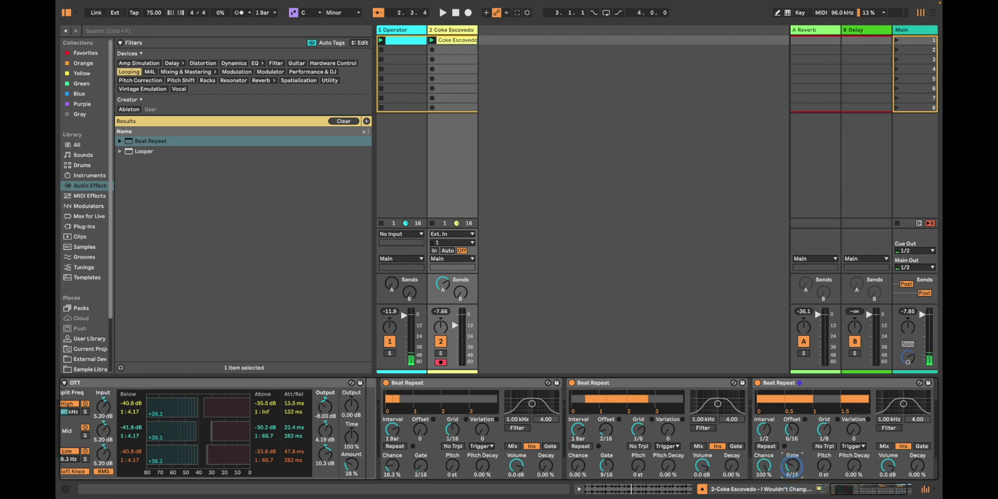
{"action": "scroll", "coordinate": [763, 466], "scroll_direction": "down", "scroll_amount": 2}
{"action": "scroll", "coordinate": [763, 466], "scroll_direction": "down", "scroll_amount": 1}
{"action": "scroll", "coordinate": [763, 429], "scroll_direction": "up", "scroll_amount": 2}
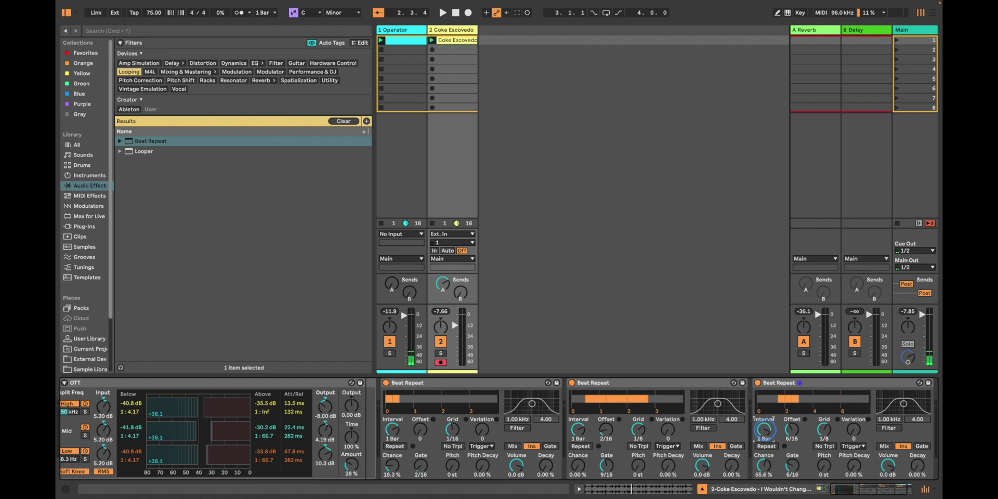
{"action": "scroll", "coordinate": [763, 429], "scroll_direction": "down", "scroll_amount": 1}
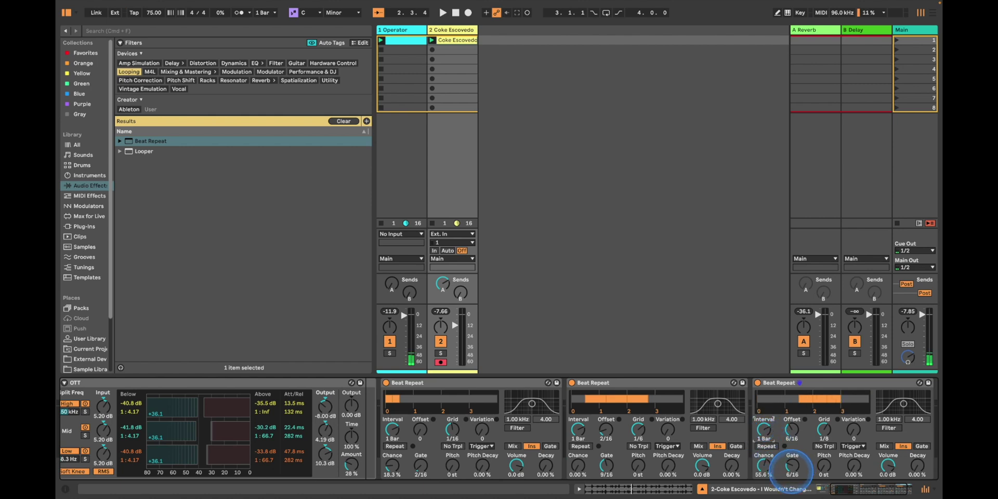
{"action": "key", "text": "space"}
{"action": "scroll", "coordinate": [764, 465], "scroll_direction": "up", "scroll_amount": 2}
{"action": "mouse_move", "coordinate": [769, 465]}
{"action": "left_mouse_down"}
{"action": "mouse_move", "coordinate": [768, 437]}
{"action": "mouse_move", "coordinate": [764, 486]}
{"action": "mouse_move", "coordinate": [765, 470]}
{"action": "left_mouse_up"}
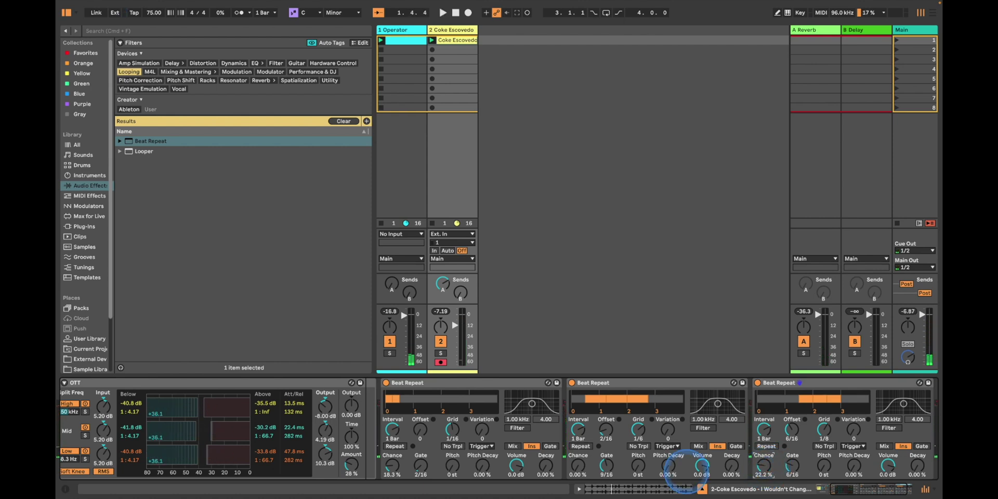
- Set the chance of the first, second and third Beat Repeats to 23.0 %, 15.9 % and 20.6 %, auditioning the loop
{"action": "left_click_drag", "start_coordinate": [576, 469], "coordinate": [576, 463]}
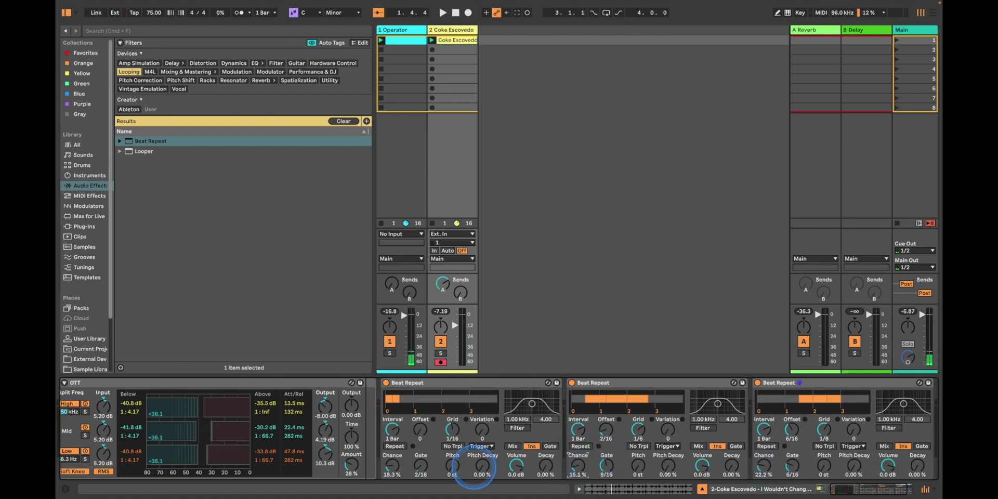
{"action": "left_click_drag", "start_coordinate": [392, 465], "coordinate": [396, 460]}
{"action": "left_click_drag", "start_coordinate": [578, 467], "coordinate": [596, 467]}
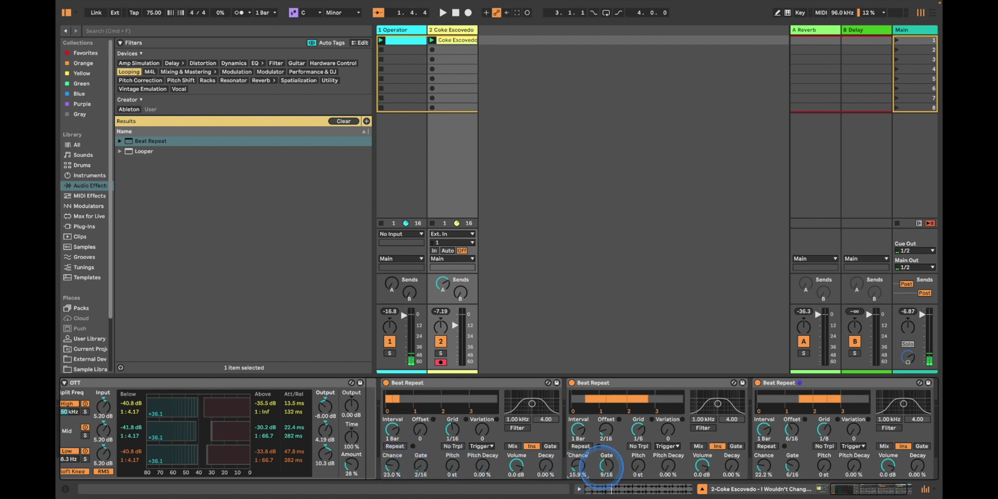
{"action": "left_click_drag", "start_coordinate": [764, 466], "coordinate": [780, 467]}
{"action": "key", "text": "space"}
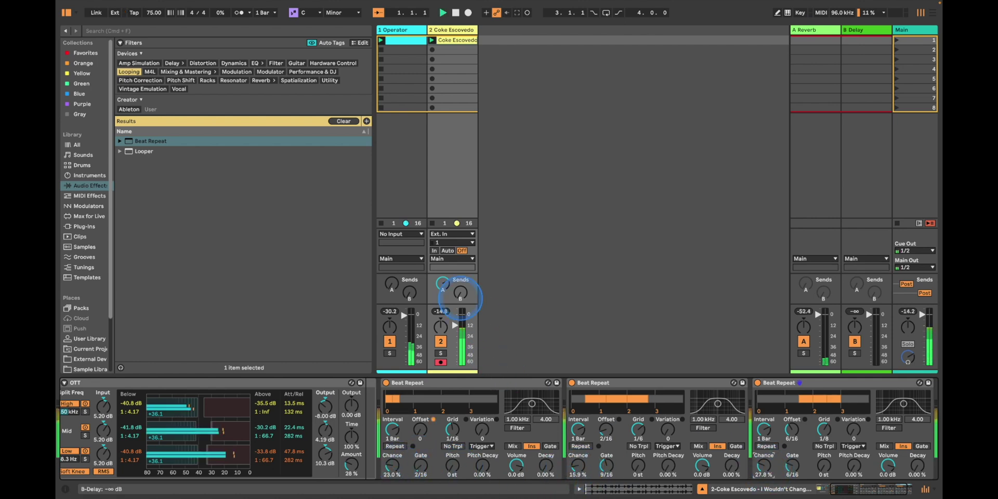
{"action": "left_click", "coordinate": [455, 325]}
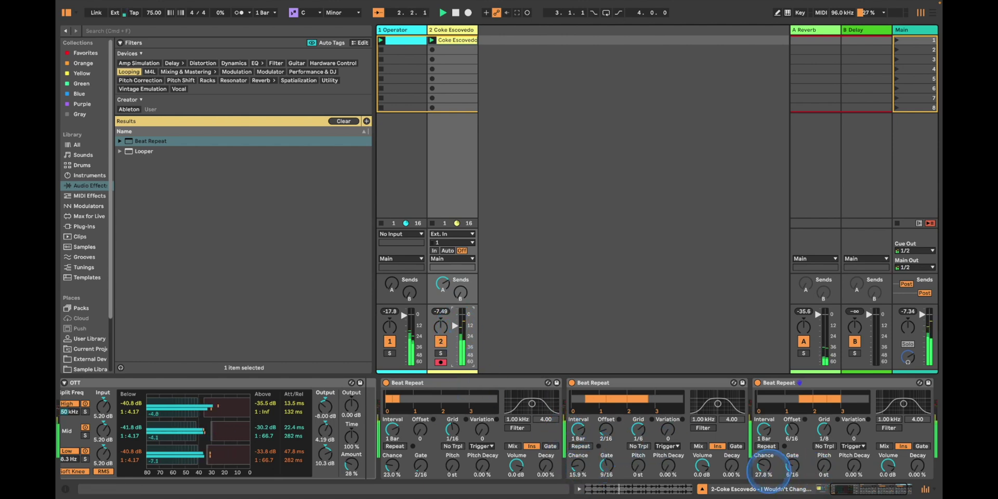
{"action": "left_click_drag", "start_coordinate": [768, 467], "coordinate": [762, 466]}
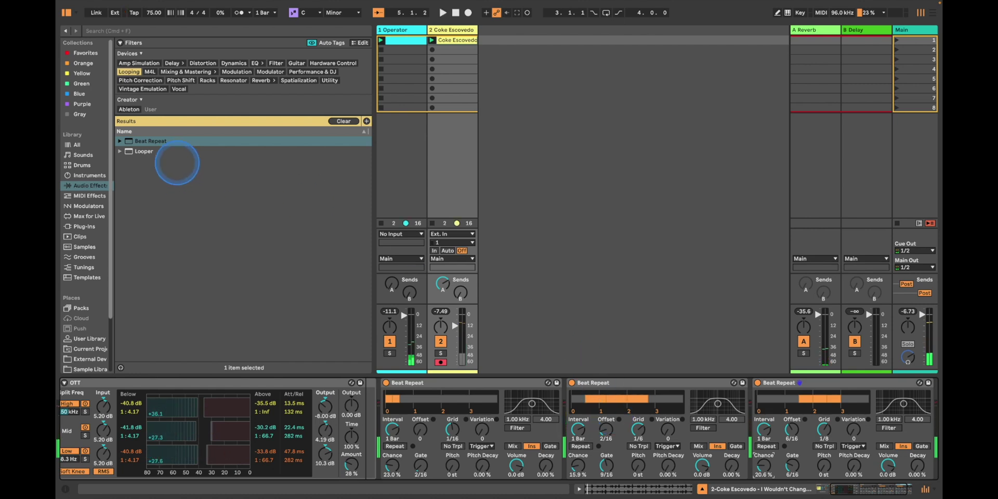
- Add Drum Buss after the Beat Repeats on the drum track, enable its compressor and set its trim to -9.37 dB
{"action": "left_click", "coordinate": [234, 63]}
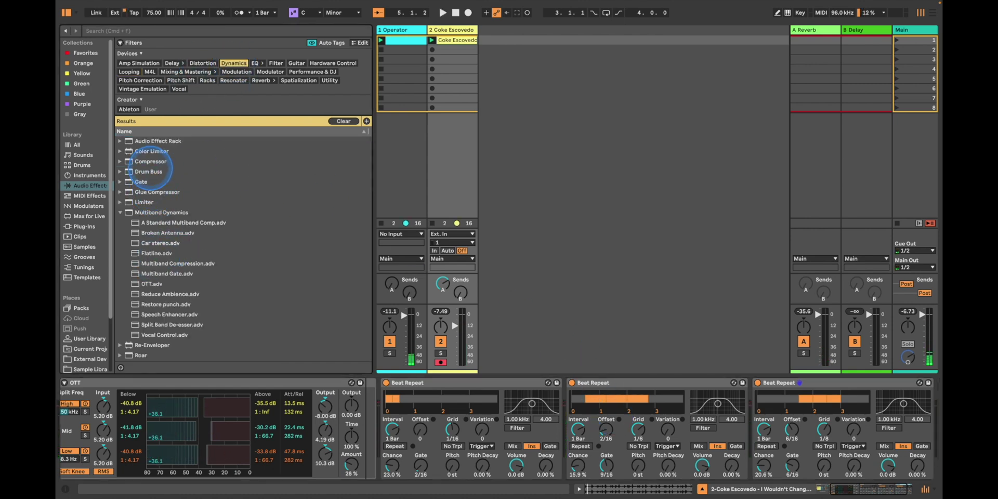
{"action": "left_click_drag", "start_coordinate": [151, 171], "coordinate": [472, 363]}
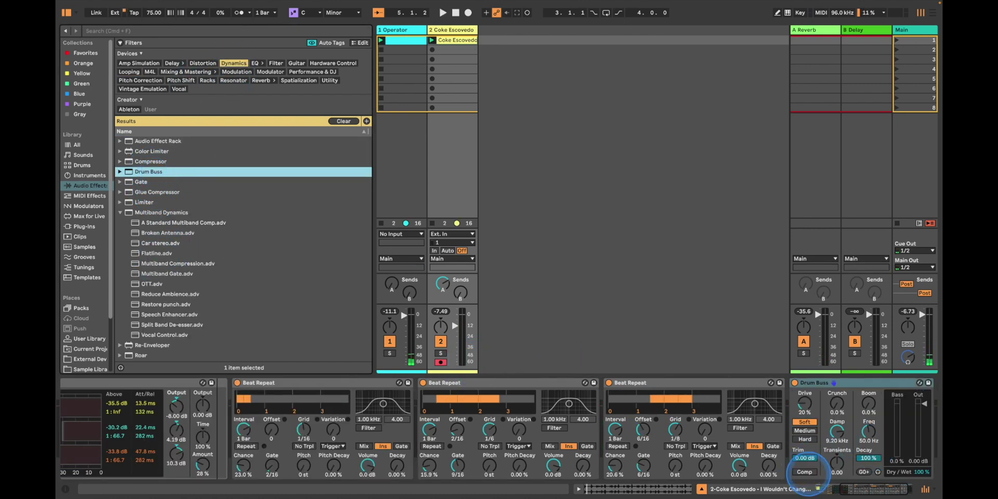
{"action": "left_click_drag", "start_coordinate": [805, 457], "coordinate": [804, 460]}
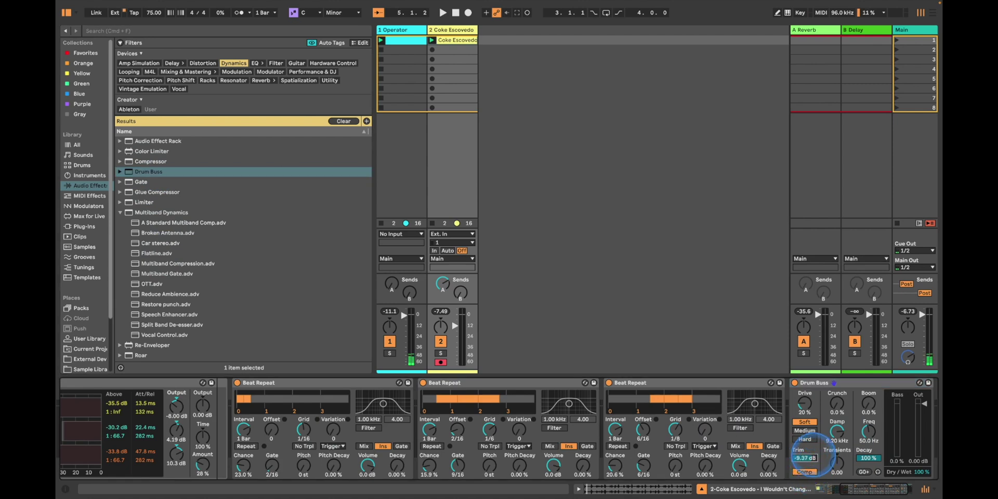
- During playback, set Drum Buss damp to 10.5 kHz, drive to 36 % and transients to -0.46, and lower the drum track volume to -15.0 dB
{"action": "key", "text": "space"}
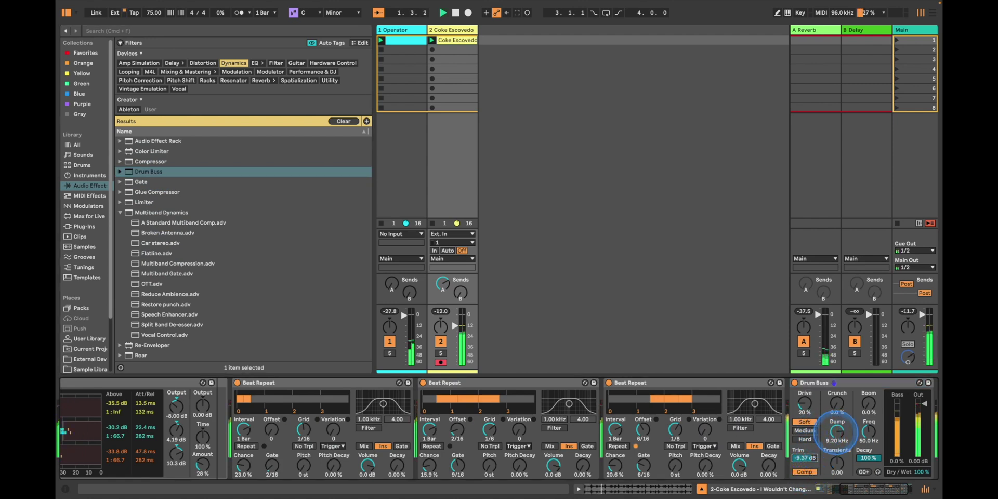
{"action": "left_click_drag", "start_coordinate": [837, 431], "coordinate": [836, 427]}
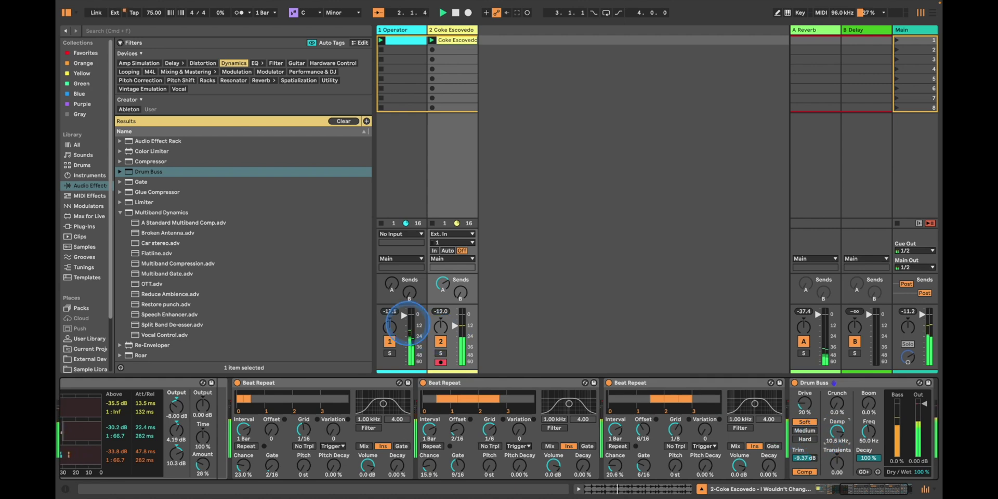
{"action": "left_click_drag", "start_coordinate": [461, 324], "coordinate": [462, 325]}
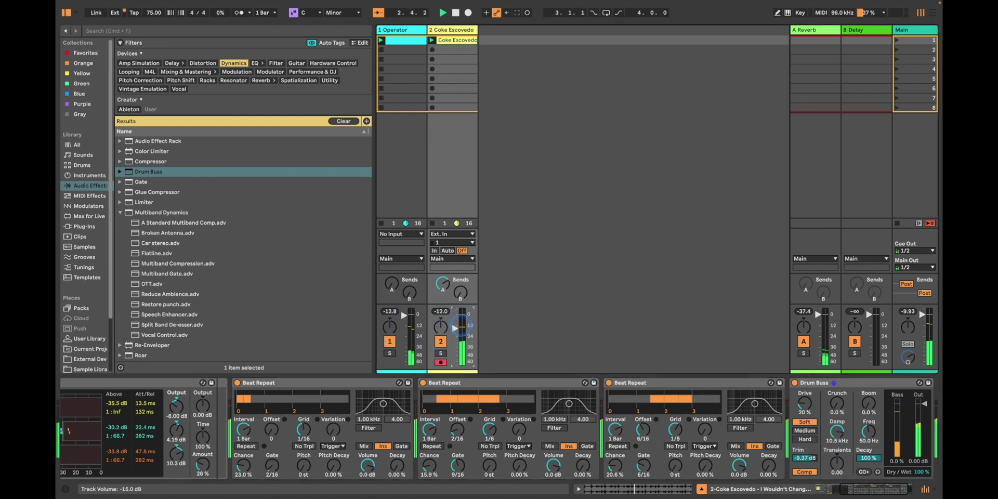
{"action": "left_click_drag", "start_coordinate": [804, 406], "coordinate": [805, 410]}
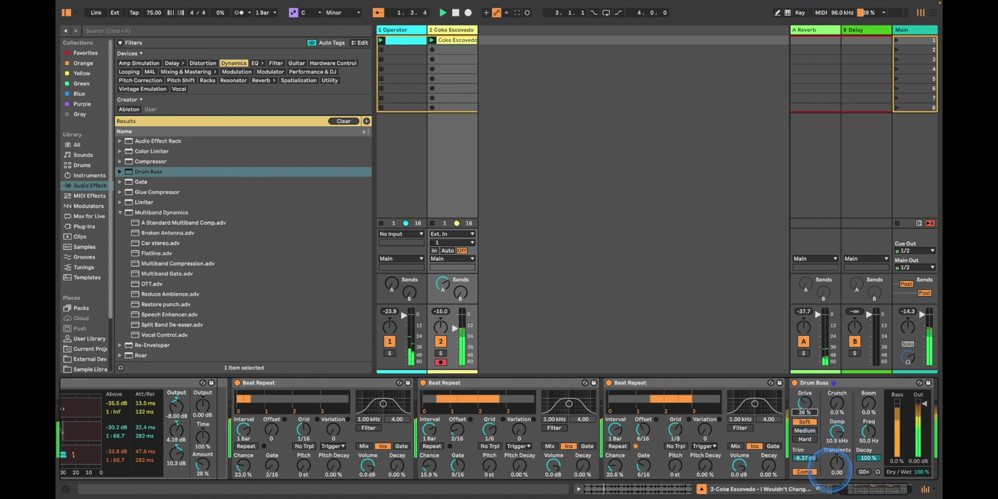
{"action": "left_click_drag", "start_coordinate": [834, 468], "coordinate": [835, 471]}
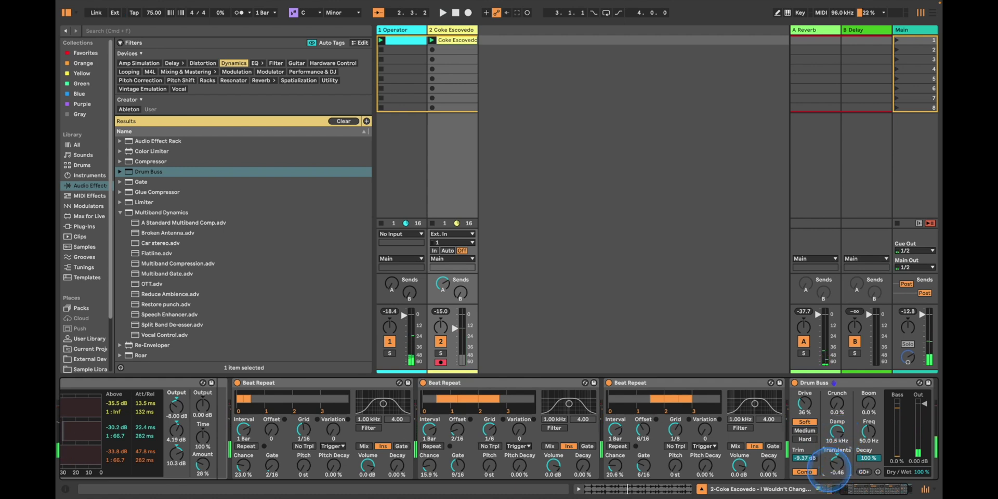
{"action": "key", "text": "space"}
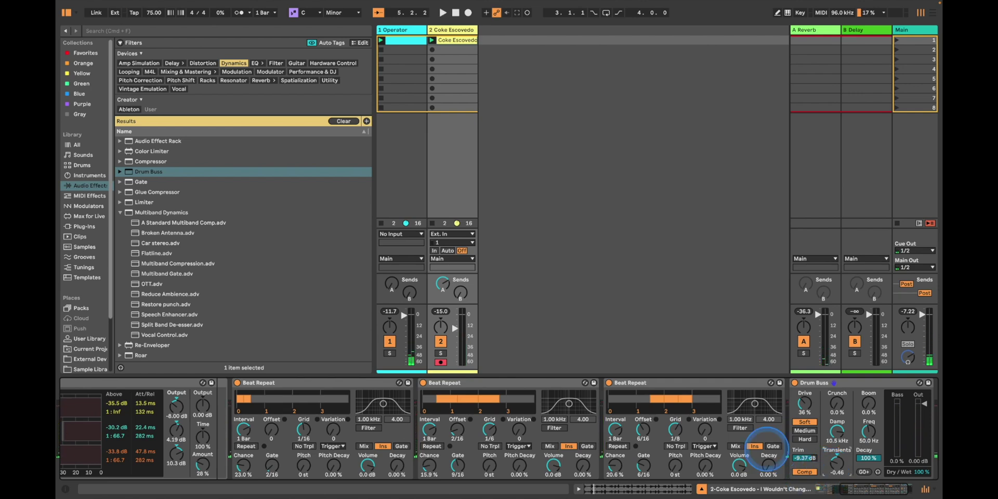
- Set the Drum Buss boom to 35 % and its decay to 17 %, auditioning the drums
{"action": "scroll", "coordinate": [644, 434], "scroll_direction": "left", "scroll_amount": 6}
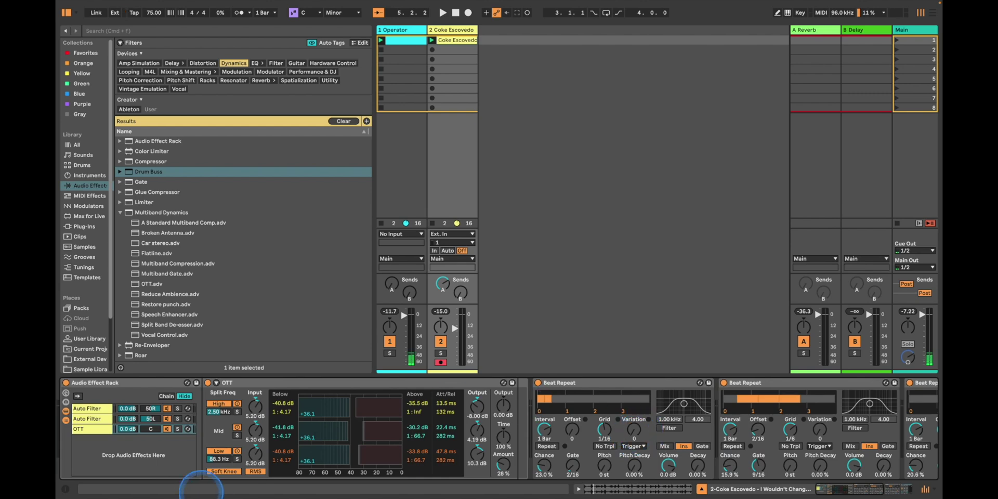
{"action": "scroll", "coordinate": [187, 411], "scroll_direction": "right", "scroll_amount": 6}
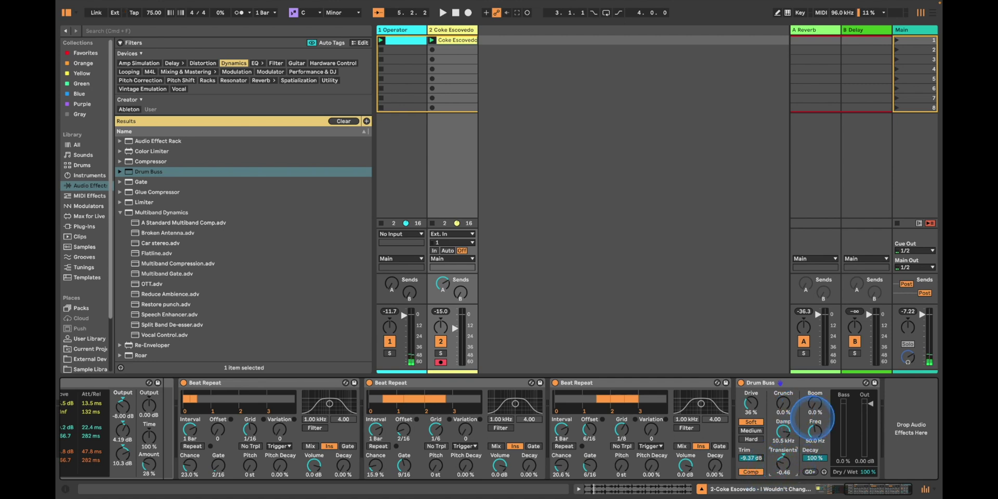
{"action": "left_click_drag", "start_coordinate": [815, 403], "coordinate": [815, 405]}
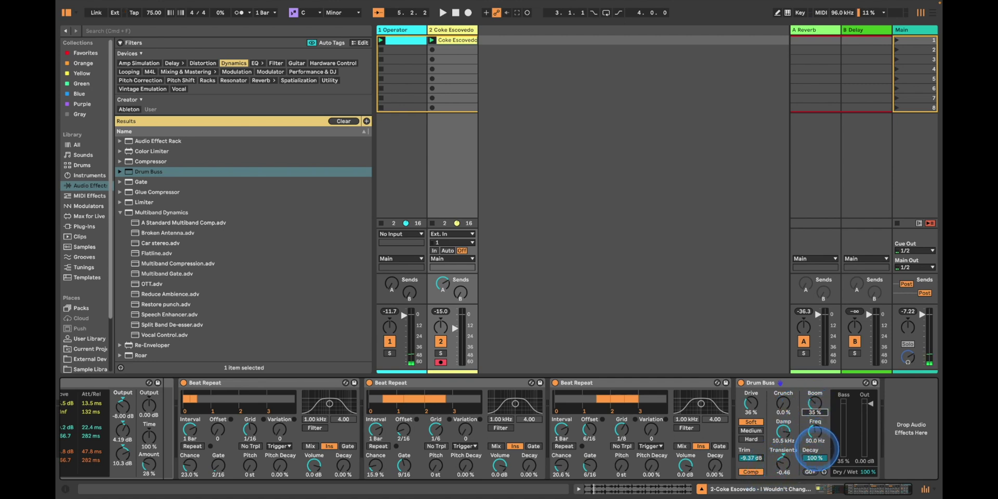
{"action": "left_click_drag", "start_coordinate": [817, 457], "coordinate": [817, 487]}
{"action": "key", "text": "space"}
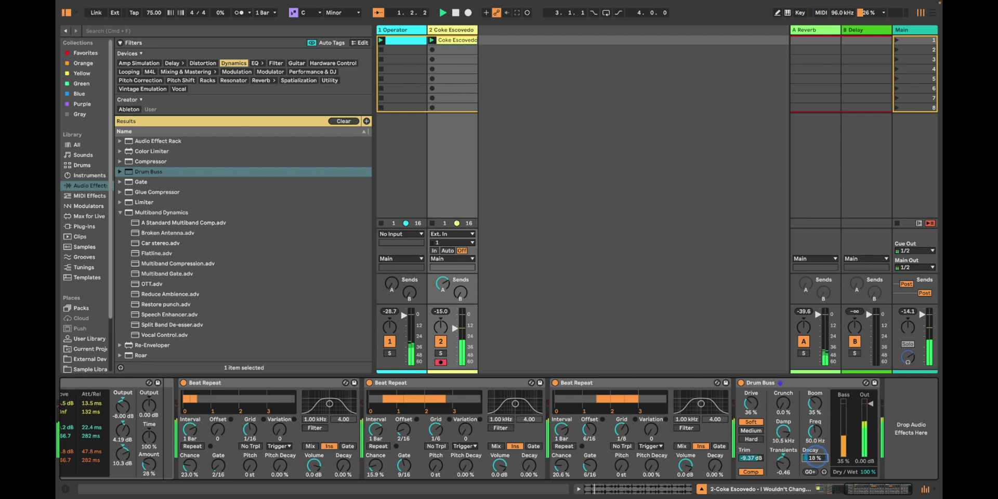
{"action": "left_click_drag", "start_coordinate": [816, 457], "coordinate": [816, 470]}
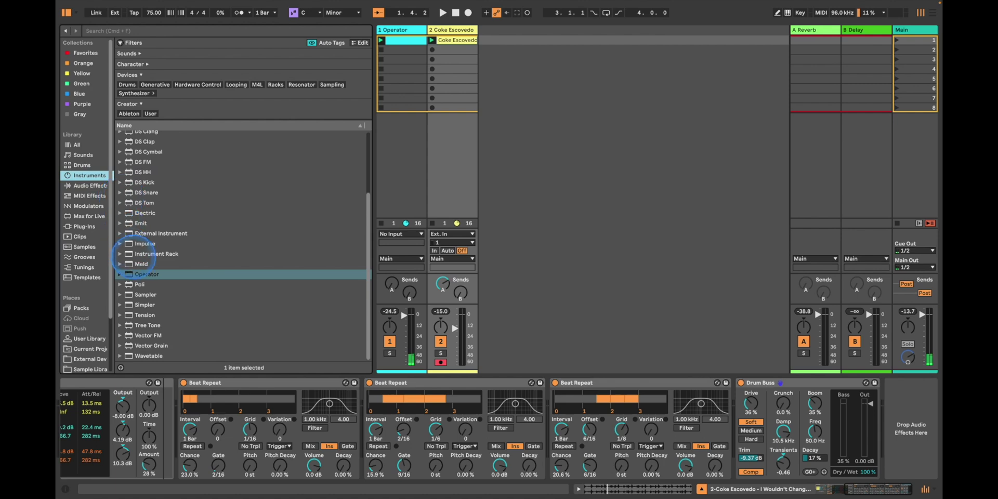
- Load Meld onto a new third track and set the track's MIDI input to No Input
{"action": "left_click", "coordinate": [143, 264]}
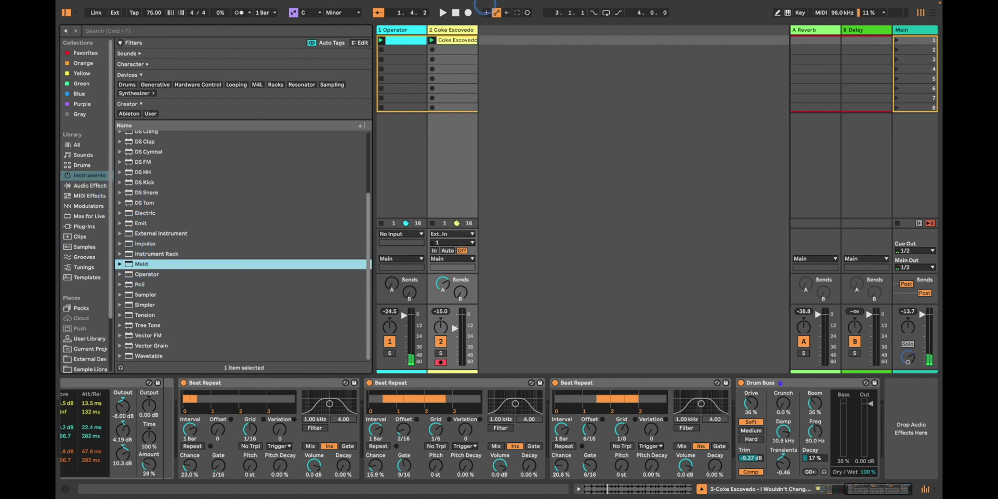
{"action": "left_click_drag", "start_coordinate": [485, 4], "coordinate": [489, 51]}
{"action": "left_click", "coordinate": [505, 235]}
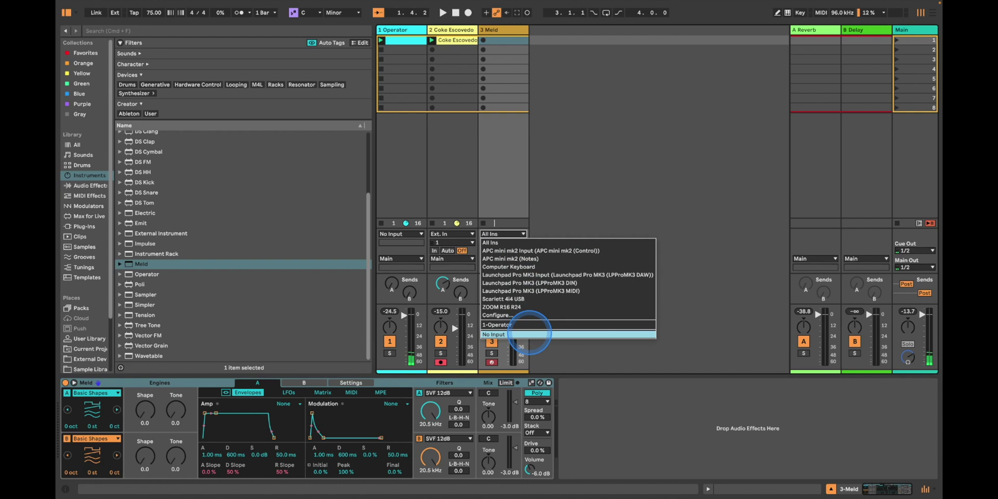
{"action": "left_click", "coordinate": [530, 333]}
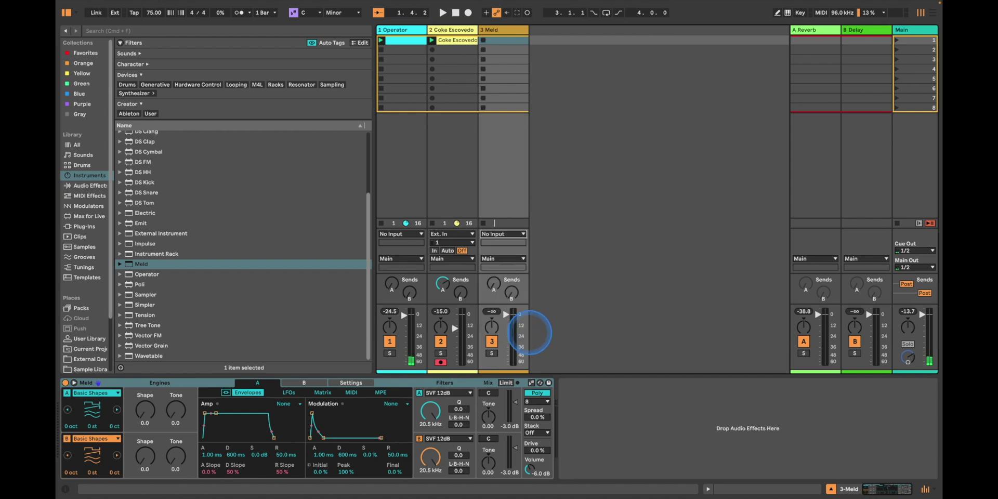
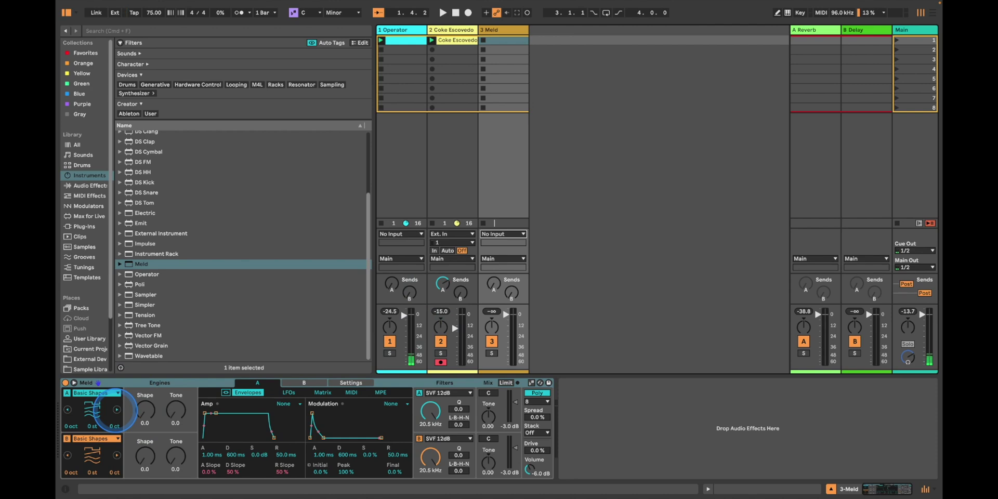
- Set the Meld track's MIDI input to Launchpad Pro MK3 (LPProMK3 MIDI) and turn off Meld's engine B
{"action": "left_click", "coordinate": [116, 409]}
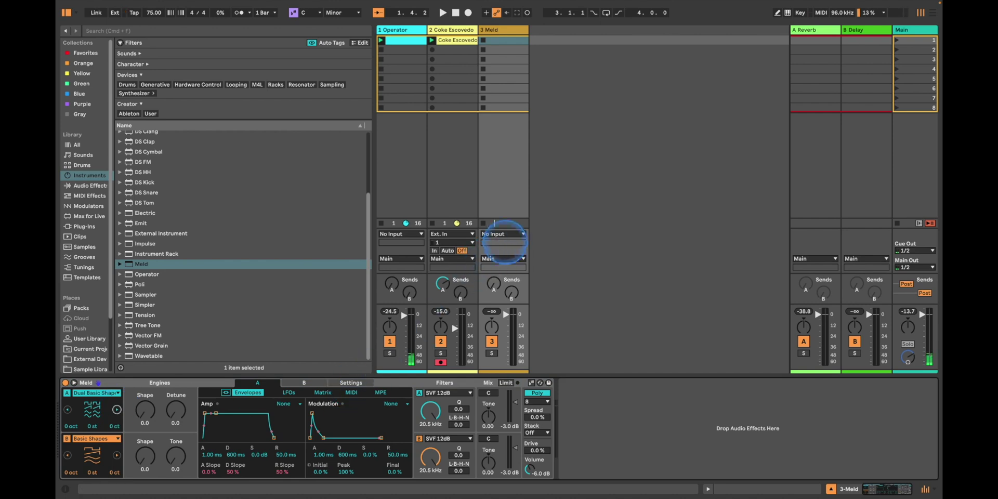
{"action": "left_click", "coordinate": [502, 234]}
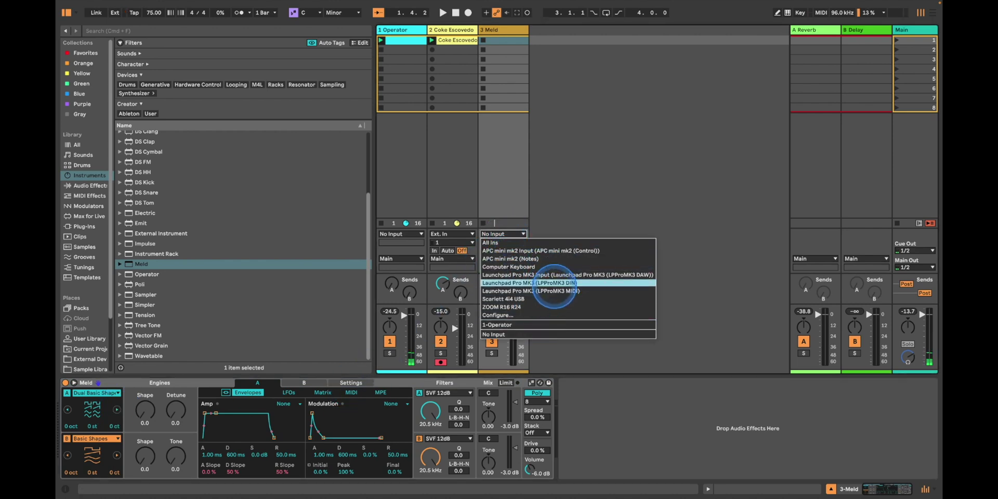
{"action": "left_click", "coordinate": [551, 290]}
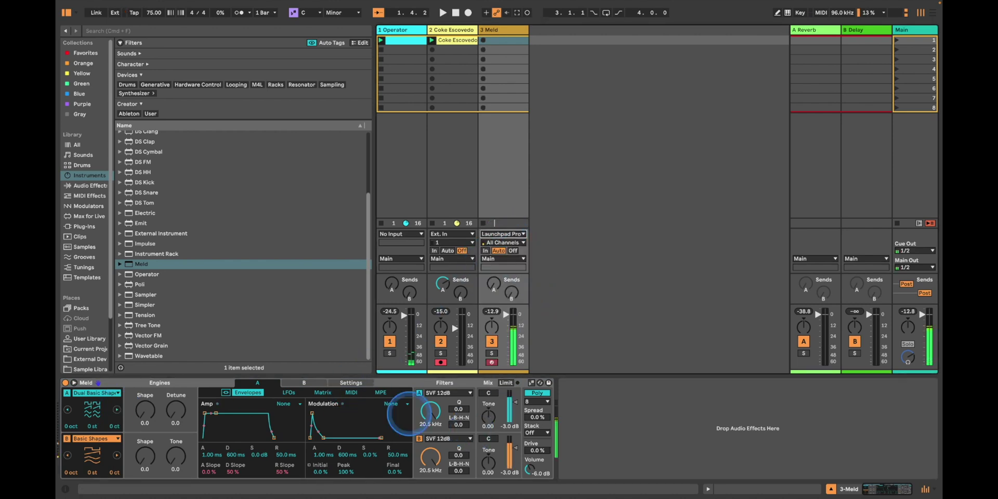
{"action": "left_click", "coordinate": [67, 438]}
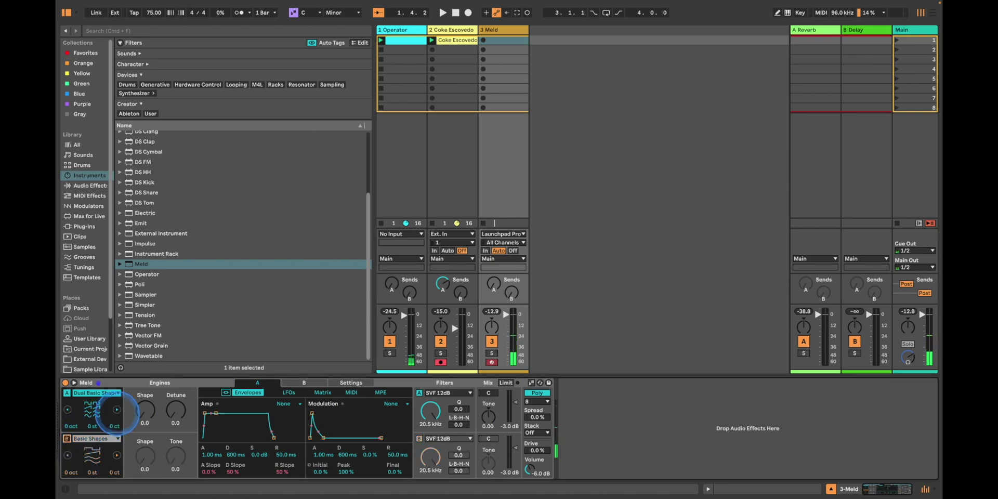
- Mute the Operator track and try Square Sync and Noisy Shapes as Meld's engine A oscillator
{"action": "left_click", "coordinate": [117, 410]}
{"action": "left_click", "coordinate": [117, 410]}
{"action": "left_click", "coordinate": [68, 409]}
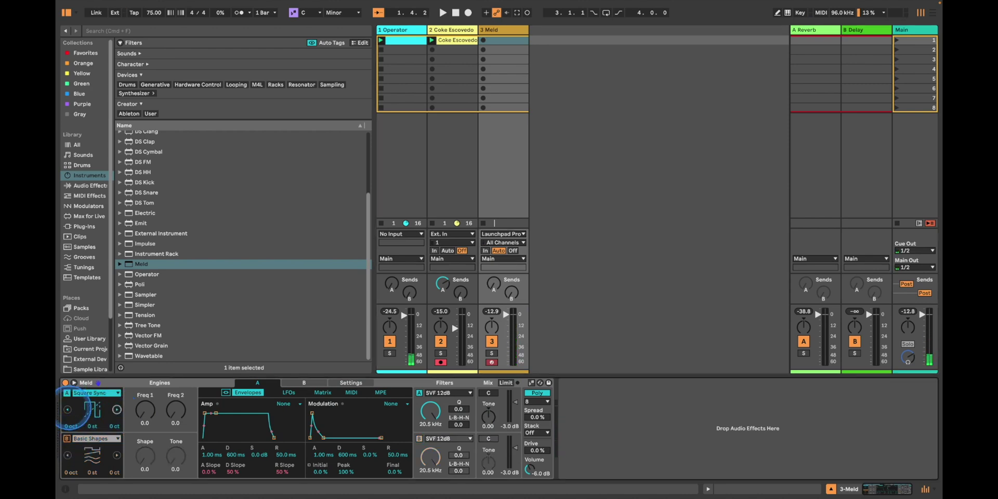
{"action": "left_click", "coordinate": [389, 341]}
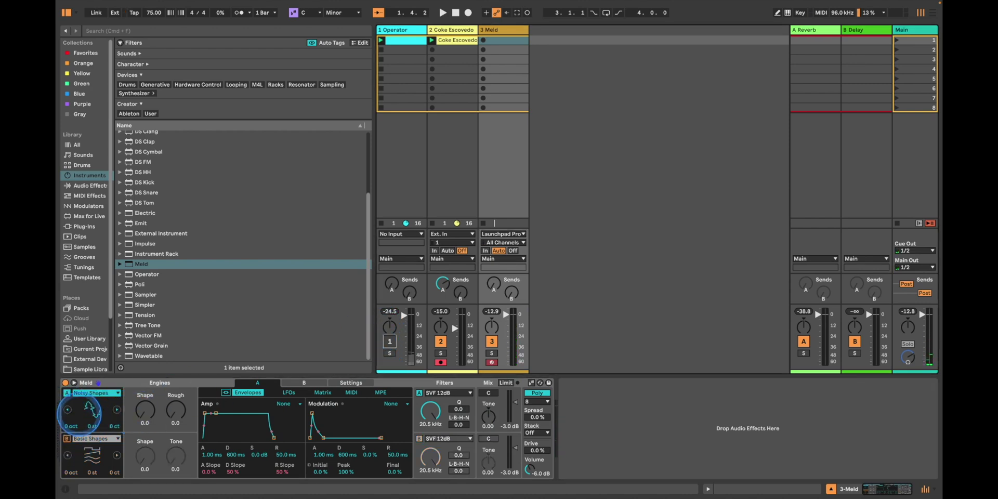
{"action": "left_click", "coordinate": [145, 409]}
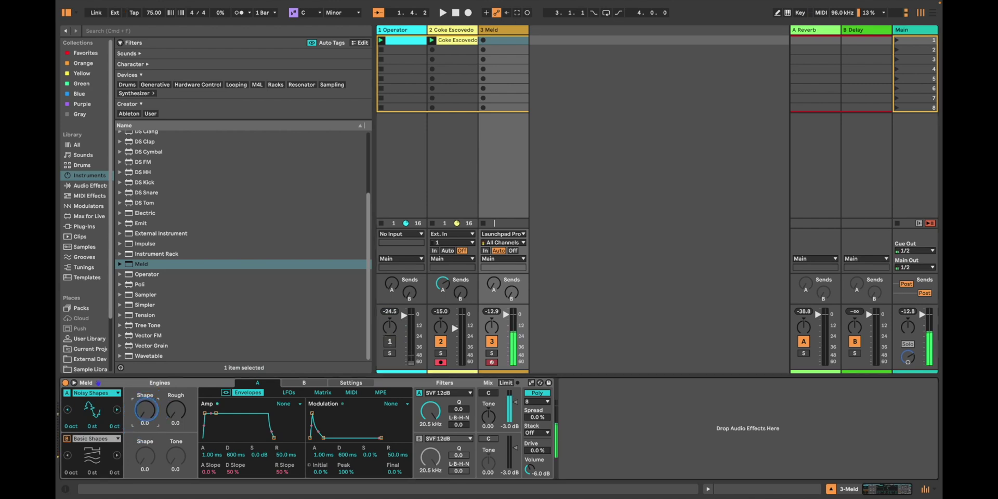
{"action": "left_click_drag", "start_coordinate": [146, 412], "coordinate": [146, 423]}
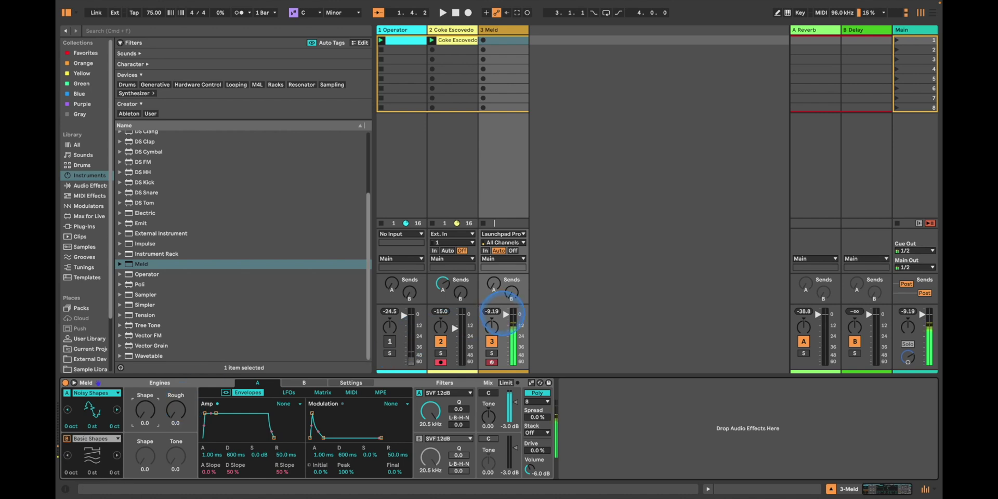
- Lower the Meld track's volume and switch engine A to Swarm Sine
{"action": "left_click_drag", "start_coordinate": [505, 314], "coordinate": [506, 323]}
{"action": "left_click", "coordinate": [116, 409]}
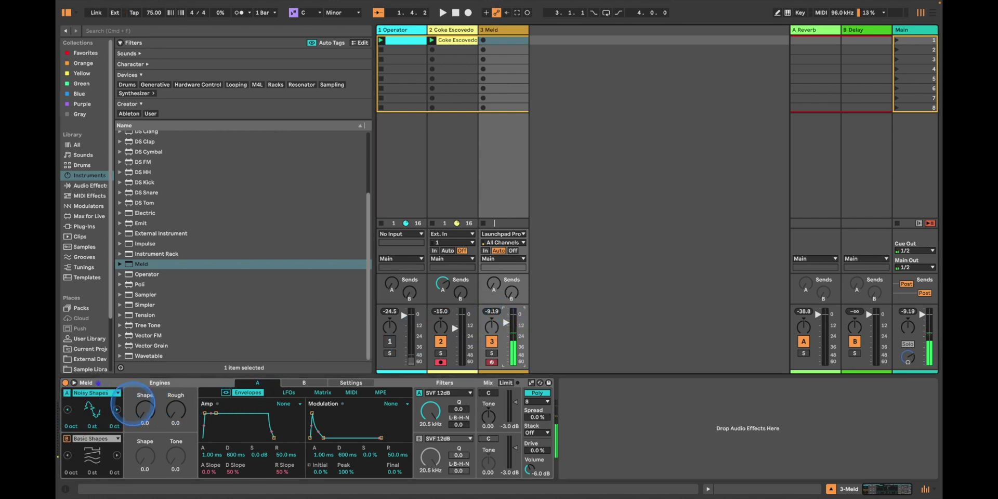
{"action": "left_click", "coordinate": [117, 409]}
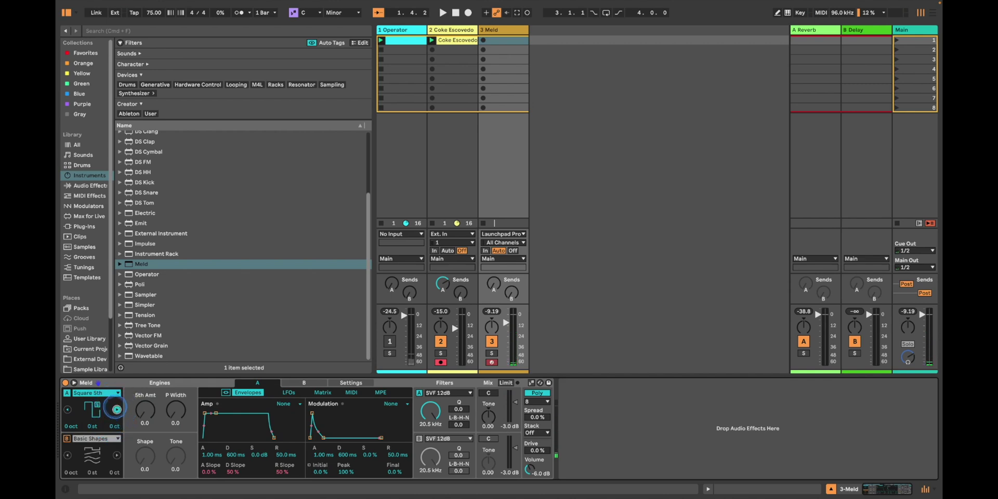
{"action": "left_click", "coordinate": [117, 410]}
{"action": "left_click", "coordinate": [116, 410]}
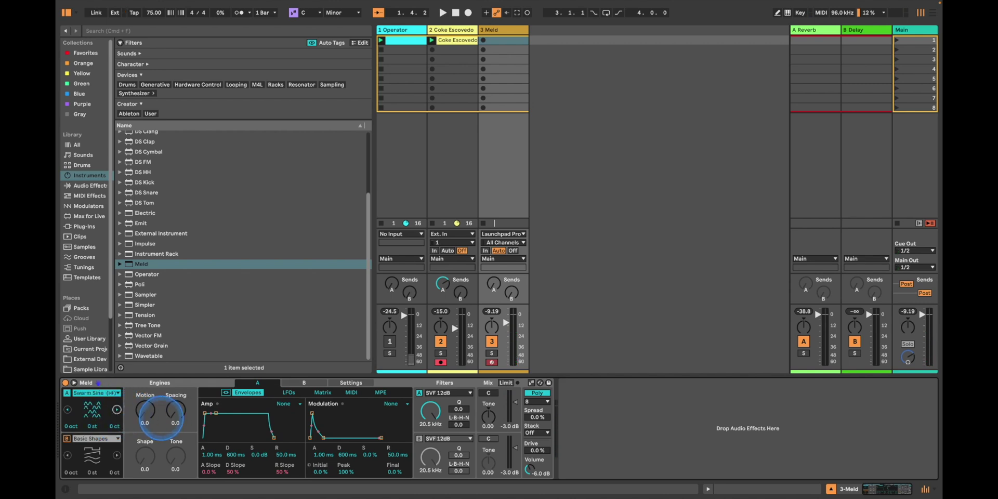
- Set engine A's motion to 7.9 and spacing to 46.0, and its amp envelope to 82.5 ms attack and 1.13 s release
{"action": "left_click_drag", "start_coordinate": [175, 409], "coordinate": [176, 405]}
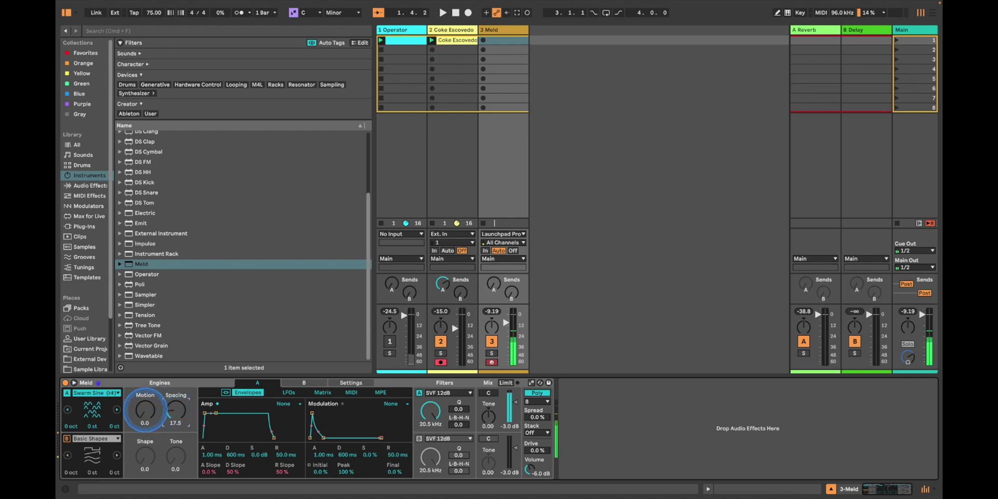
{"action": "left_click_drag", "start_coordinate": [145, 410], "coordinate": [145, 412]}
{"action": "left_click_drag", "start_coordinate": [205, 413], "coordinate": [209, 414]}
{"action": "left_click_drag", "start_coordinate": [273, 437], "coordinate": [280, 437]}
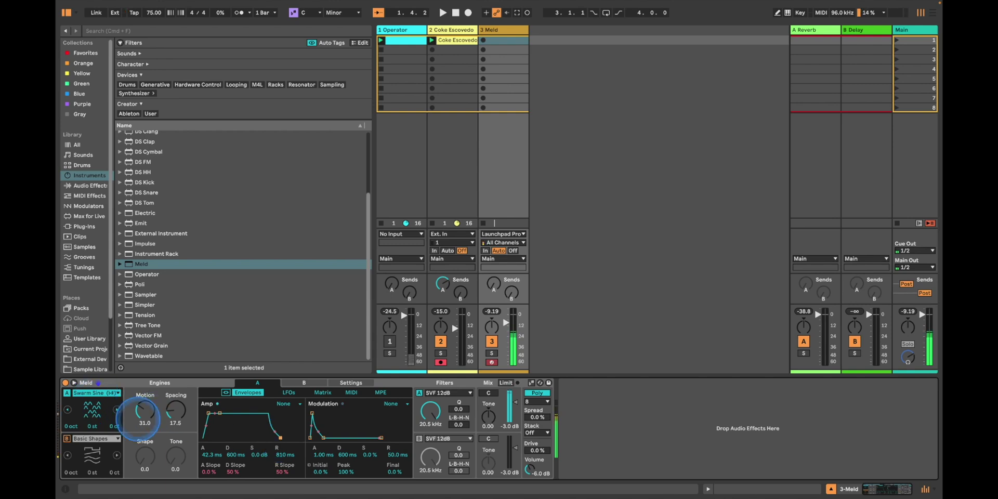
{"action": "left_click_drag", "start_coordinate": [177, 413], "coordinate": [147, 411]}
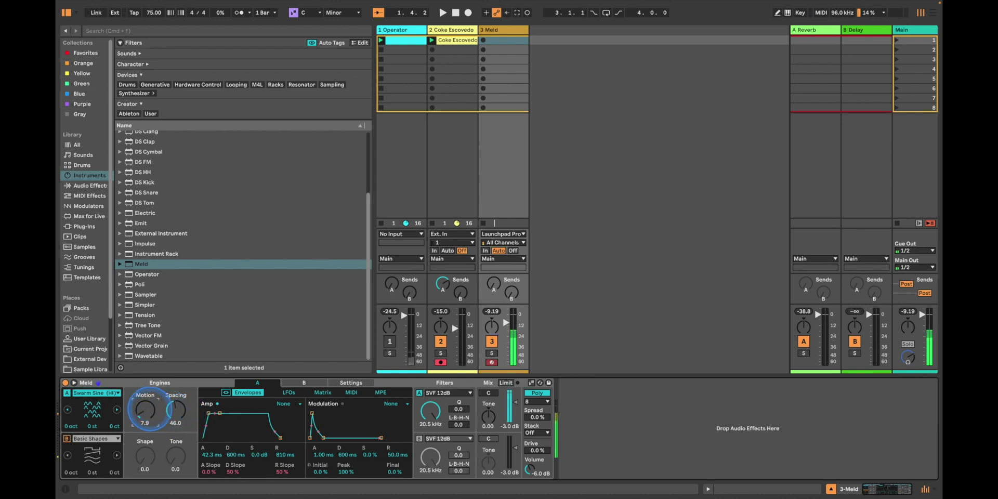
{"action": "left_click_drag", "start_coordinate": [92, 426], "coordinate": [114, 432]}
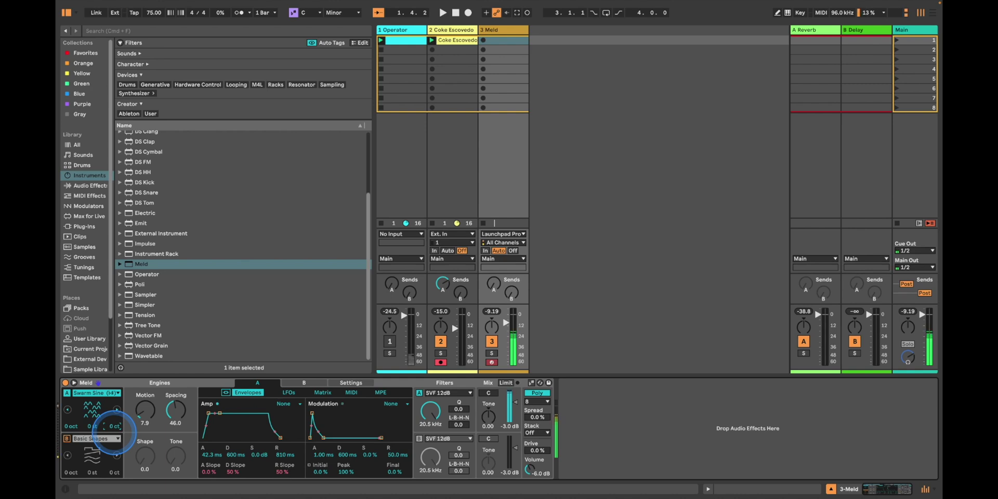
{"action": "left_click_drag", "start_coordinate": [208, 412], "coordinate": [208, 413]}
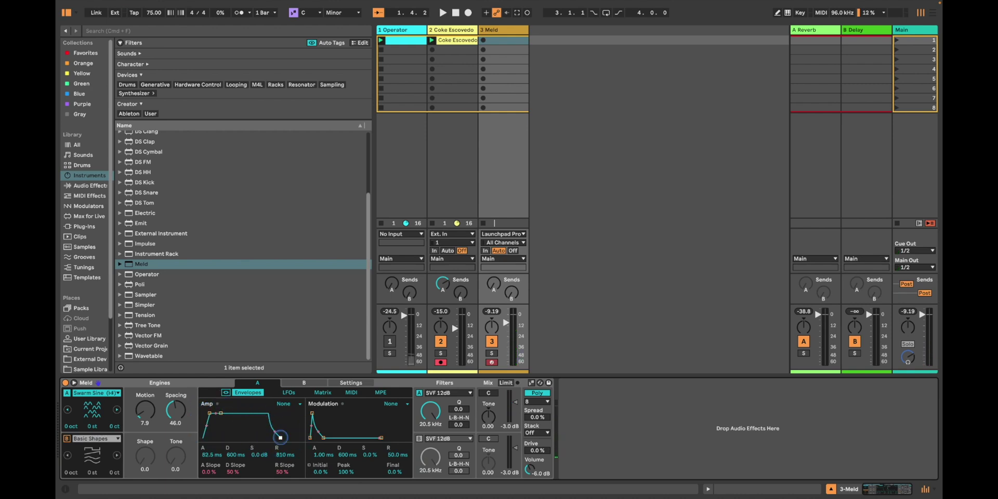
{"action": "left_click_drag", "start_coordinate": [281, 437], "coordinate": [281, 438]}
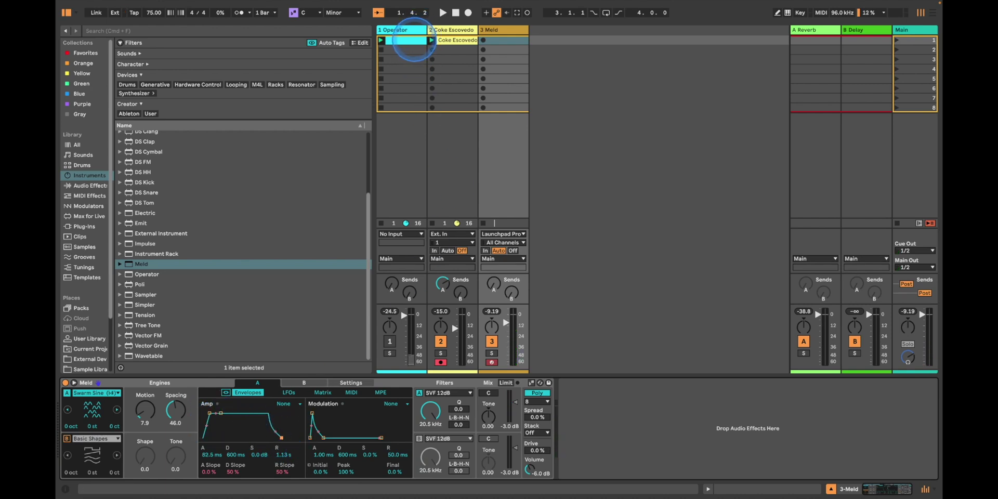
- Copy the Operator clip into the Meld track's first slot, transpose all its notes down one octave, and audition it
{"action": "left_click", "coordinate": [482, 40]}
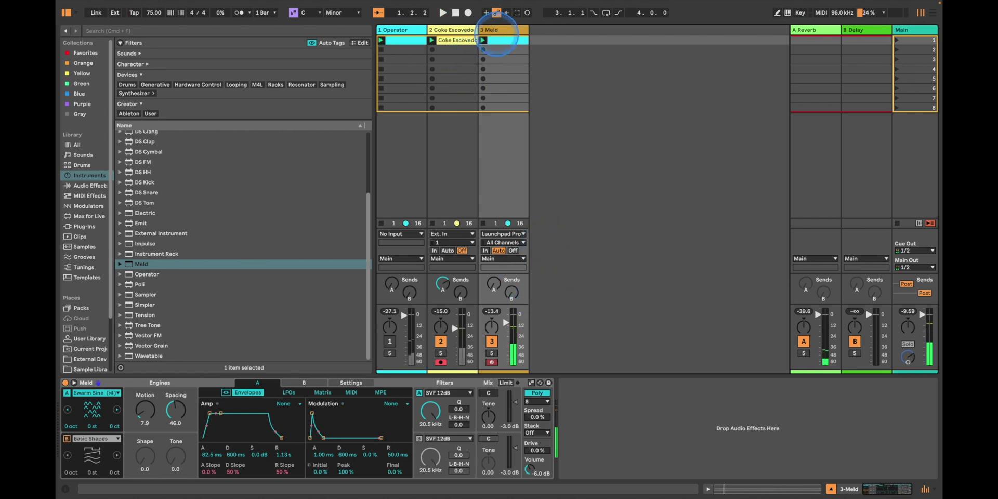
{"action": "double_click", "coordinate": [501, 40]}
{"action": "key", "text": "super+a"}
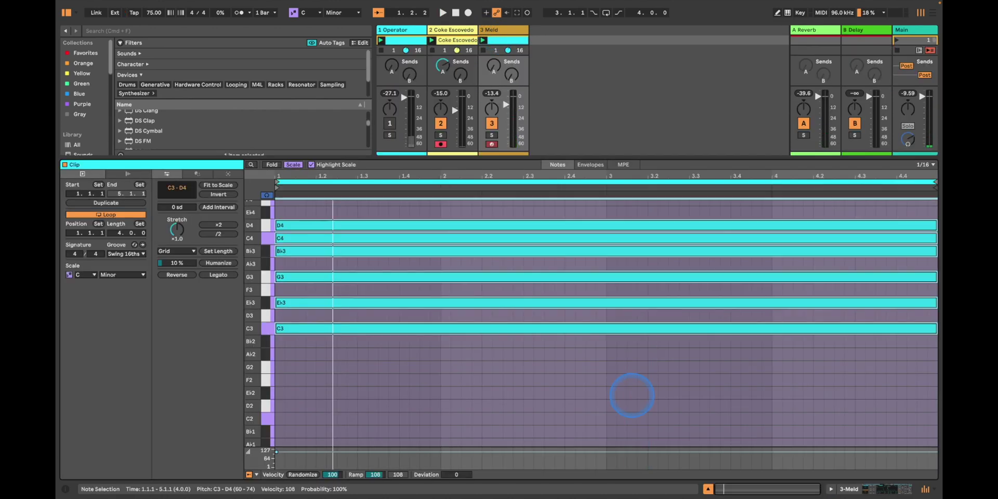
{"action": "key", "text": "shift+Down"}
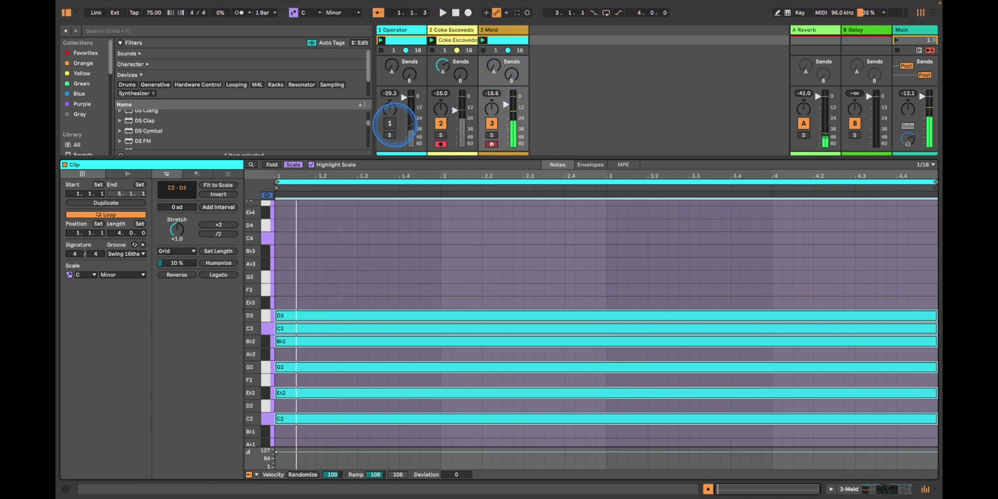
{"action": "key", "text": "space"}
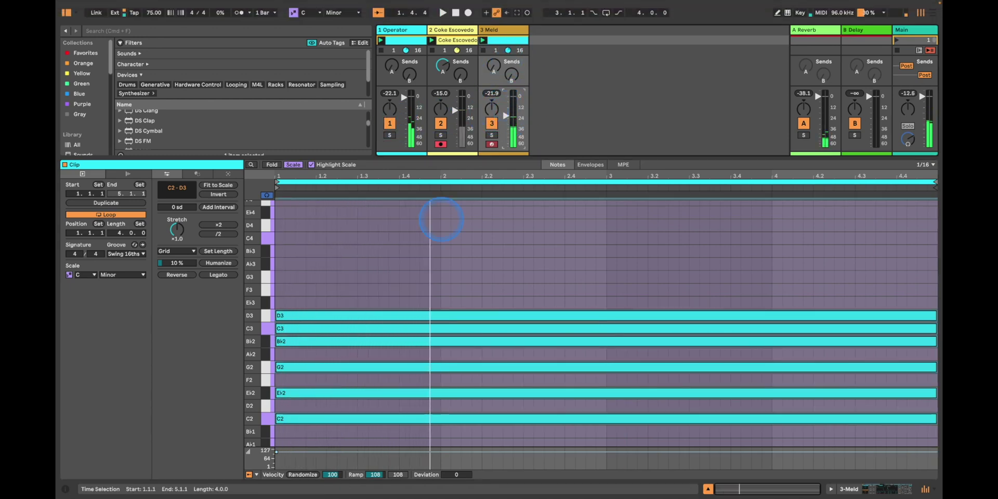
- Thin the Meld chord by deleting its C3, G2 and B♭2 notes, and raise the Meld track's volume slightly
{"action": "left_click", "coordinate": [340, 328]}
{"action": "double_click", "coordinate": [341, 328]}
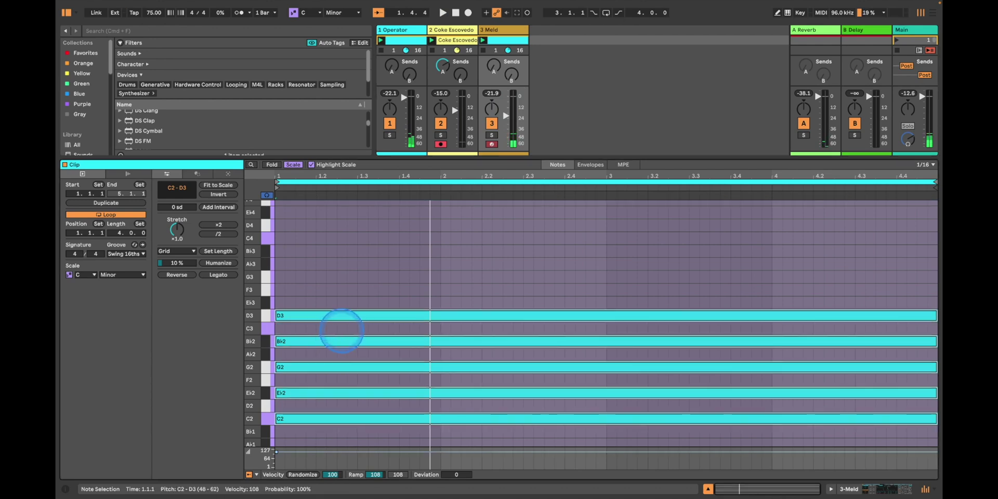
{"action": "left_click_drag", "start_coordinate": [306, 284], "coordinate": [289, 412]}
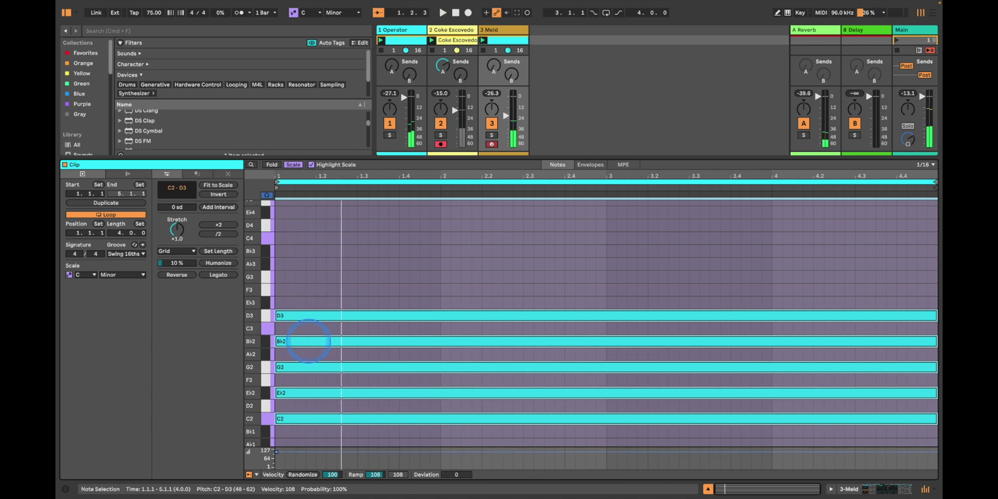
{"action": "left_click", "coordinate": [305, 367]}
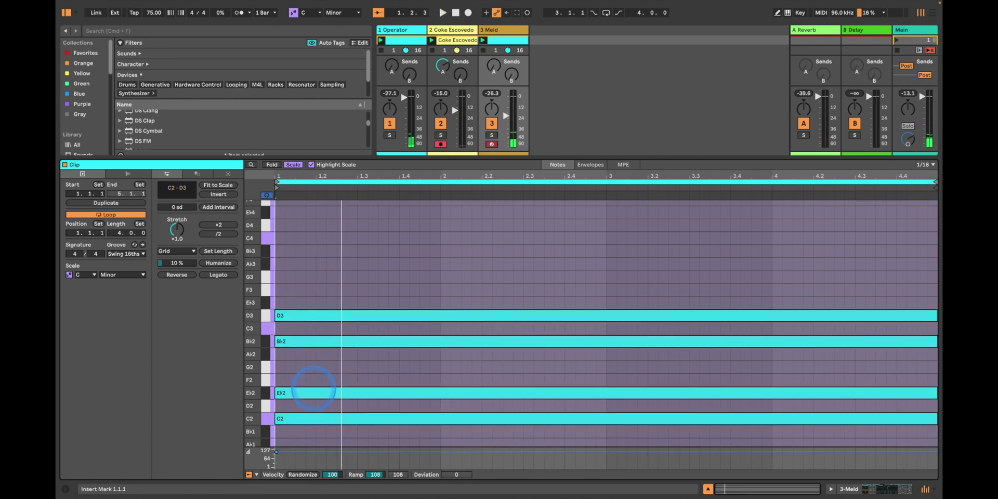
{"action": "double_click", "coordinate": [315, 341]}
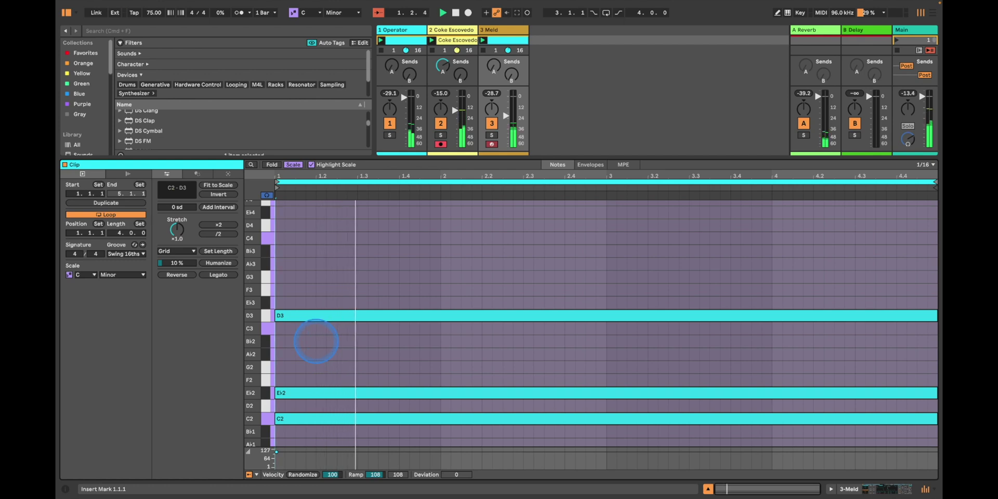
{"action": "left_click", "coordinate": [313, 393]}
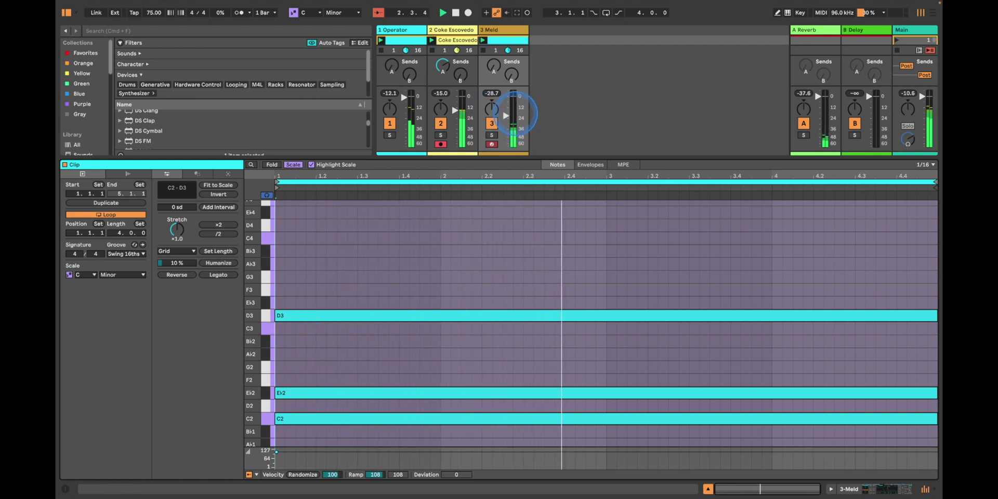
{"action": "left_click_drag", "start_coordinate": [507, 118], "coordinate": [507, 115]}
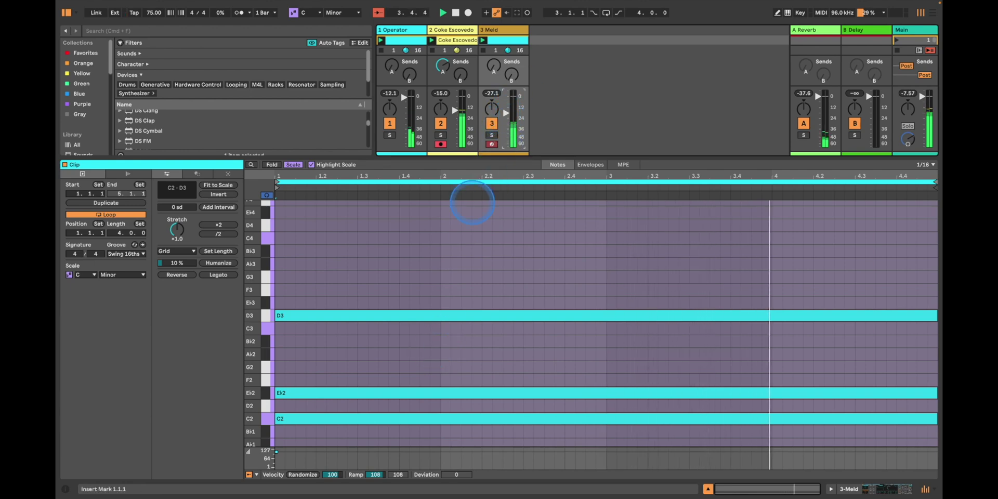
- Copy the Operator track's effects from Reverb through Auto Filter onto the Meld track, then arm and solo it at 0.0 dB
{"action": "left_click", "coordinate": [406, 29]}
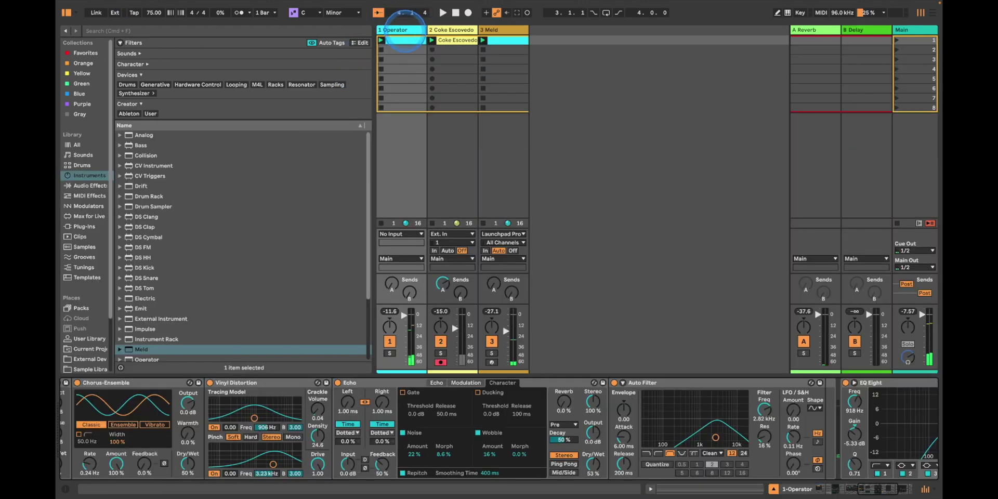
{"action": "scroll", "coordinate": [310, 437], "scroll_direction": "left", "scroll_amount": 2}
{"action": "scroll", "coordinate": [311, 421], "scroll_direction": "left", "scroll_amount": 5}
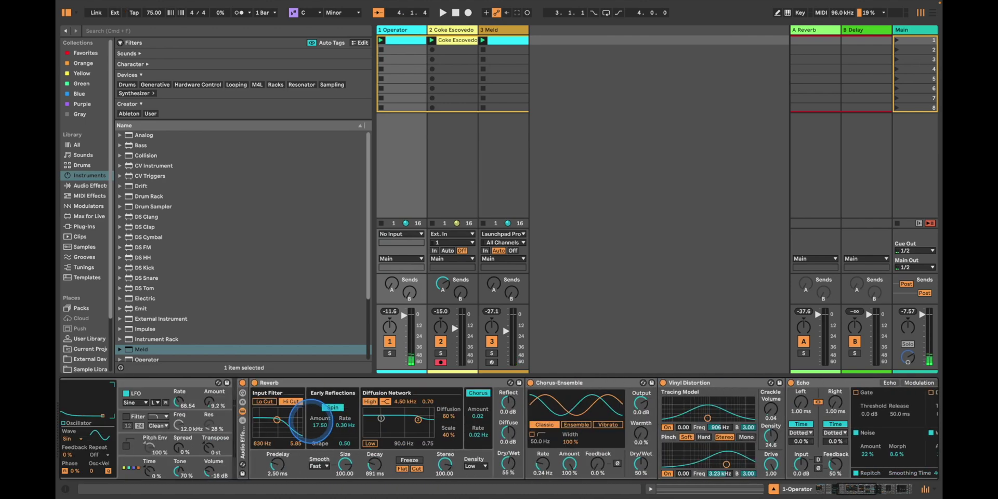
{"action": "left_click_drag", "start_coordinate": [243, 441], "coordinate": [387, 371]}
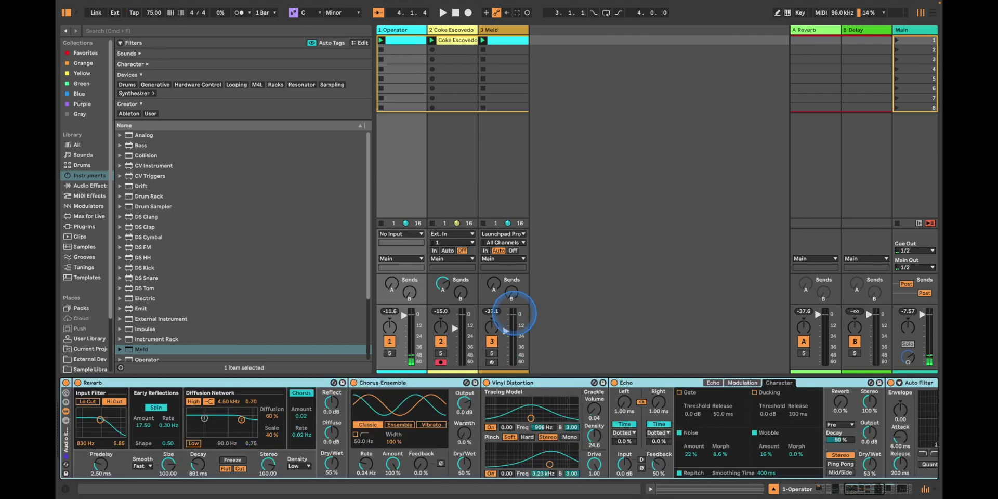
{"action": "left_click", "coordinate": [491, 361]}
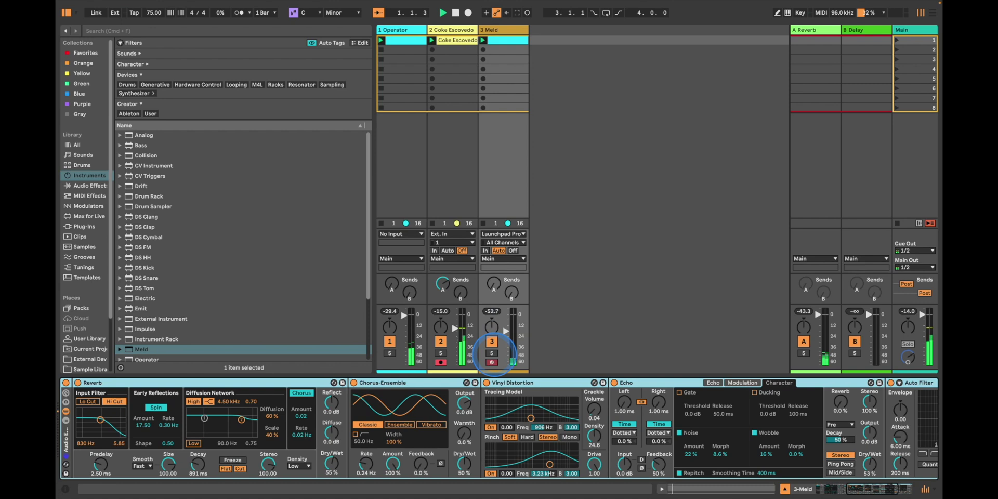
{"action": "left_click", "coordinate": [491, 353]}
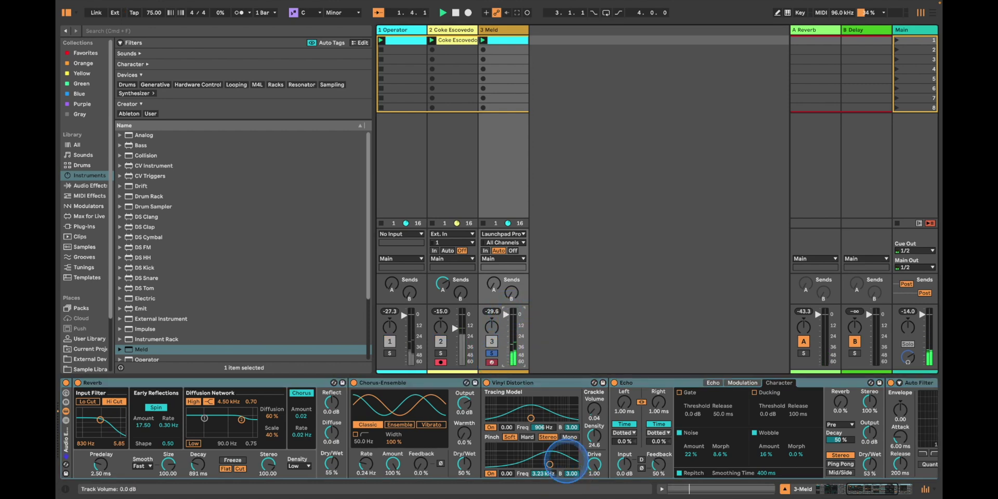
- On the Meld track, raise the Vinyl Distortion crackle volume to 0.11 and Echo's noise amount to 41 %
{"action": "scroll", "coordinate": [575, 460], "scroll_direction": "right", "scroll_amount": 1}
{"action": "left_click_drag", "start_coordinate": [587, 410], "coordinate": [587, 400]}
{"action": "left_click", "coordinate": [684, 451]}
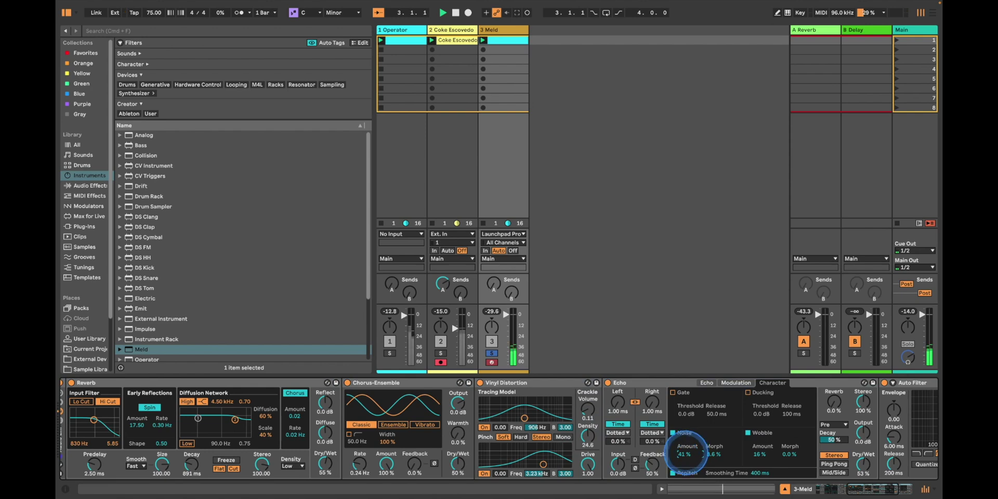
{"action": "scroll", "coordinate": [681, 420], "scroll_direction": "right", "scroll_amount": 5}
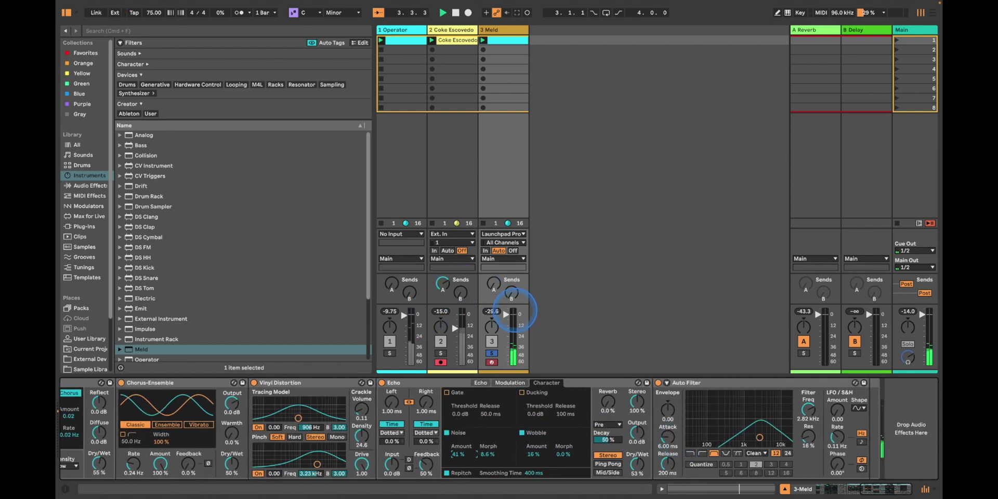
- Copy the Operator track's Utility effect onto the end of the Meld track, set its gain to 10.6 dB, and start playback
{"action": "left_click", "coordinate": [395, 30]}
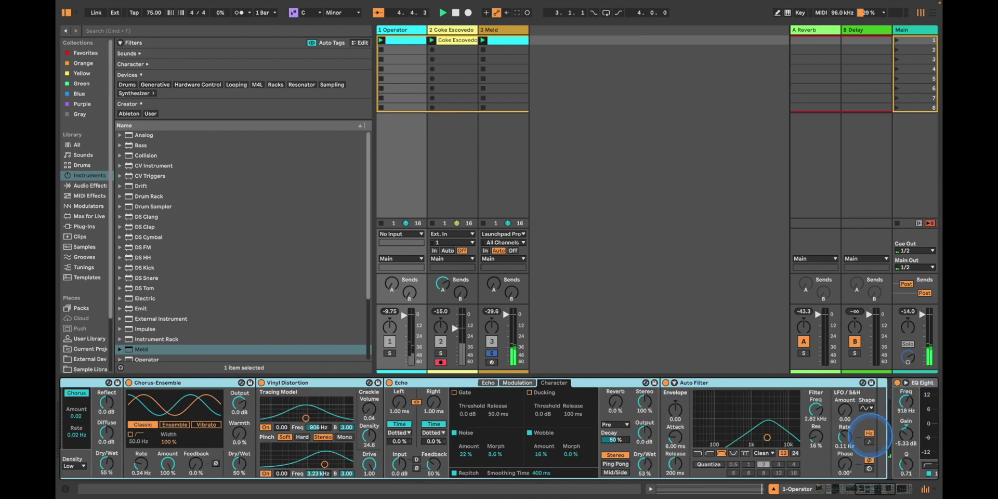
{"action": "scroll", "coordinate": [868, 423], "scroll_direction": "right", "scroll_amount": 8}
{"action": "left_click", "coordinate": [837, 382]}
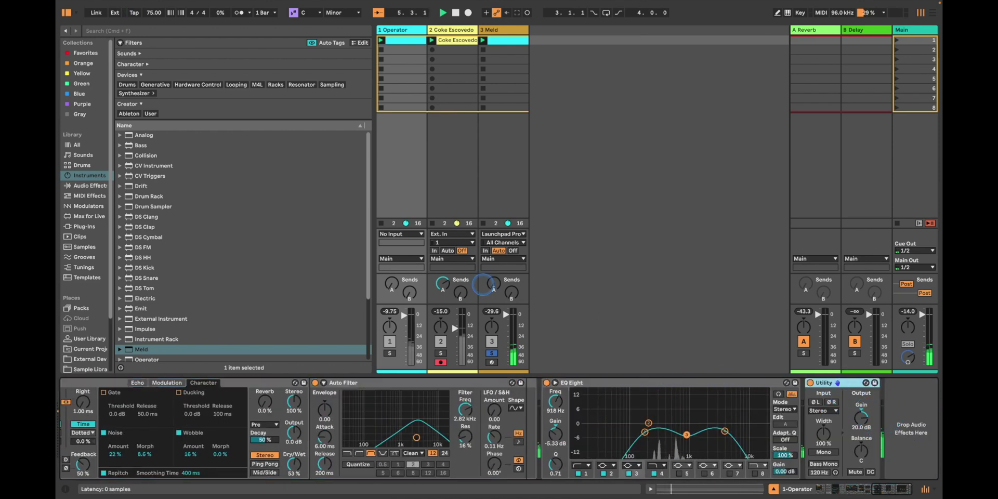
{"action": "left_click", "coordinate": [494, 289]}
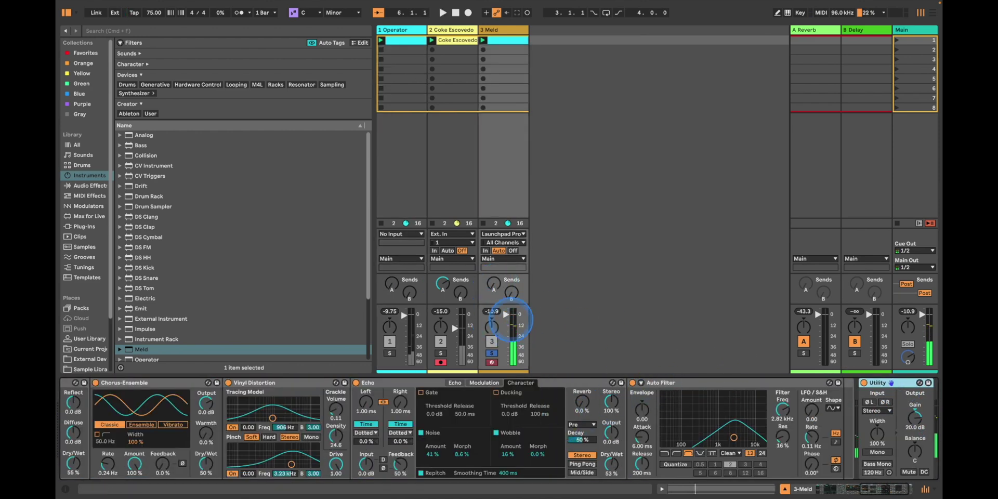
{"action": "left_click_drag", "start_coordinate": [916, 418], "coordinate": [915, 430]}
{"action": "key", "text": "space"}
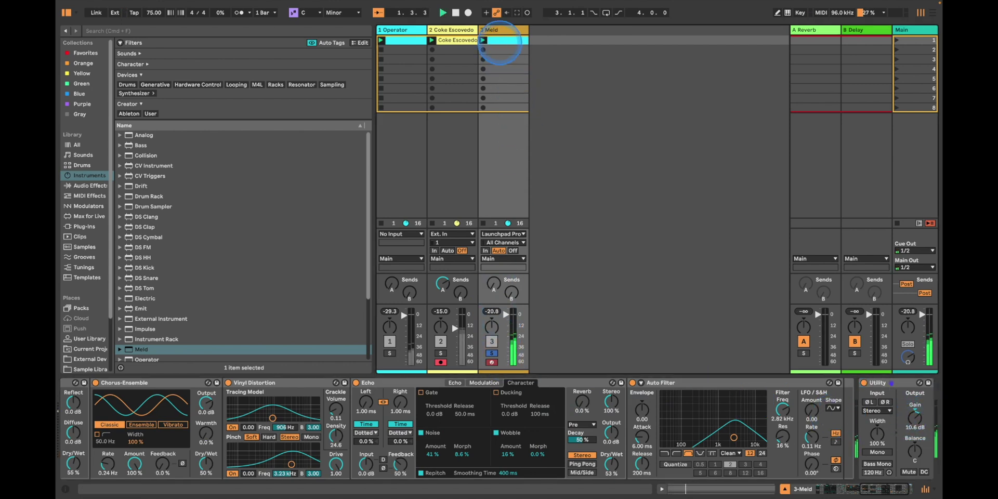
- Lower the Meld track volume to -3.0 dB and set the Meld synth's filter A to 890 Hz and engine A Motion to 25.4
{"action": "left_click", "coordinate": [483, 40]}
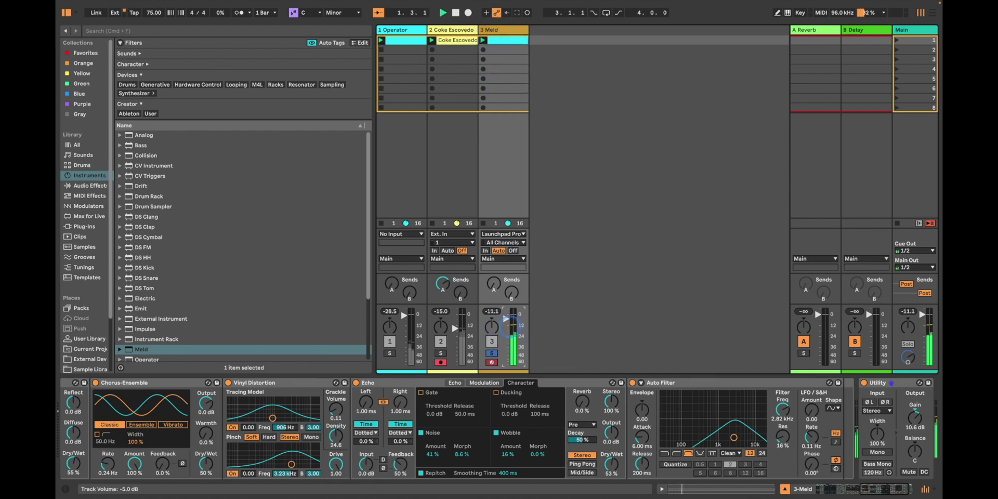
{"action": "scroll", "coordinate": [418, 441], "scroll_direction": "left", "scroll_amount": 10}
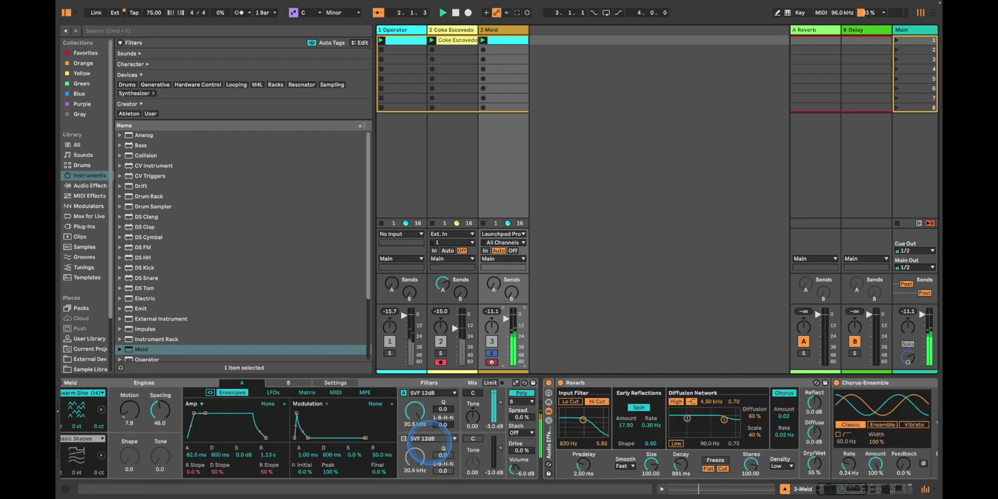
{"action": "left_click_drag", "start_coordinate": [415, 409], "coordinate": [414, 411]}
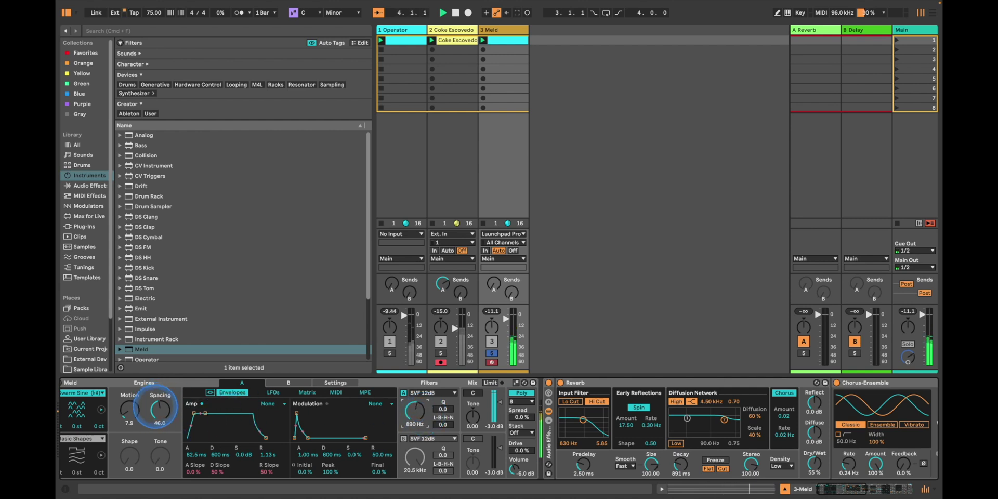
{"action": "left_click_drag", "start_coordinate": [130, 411], "coordinate": [130, 410]}
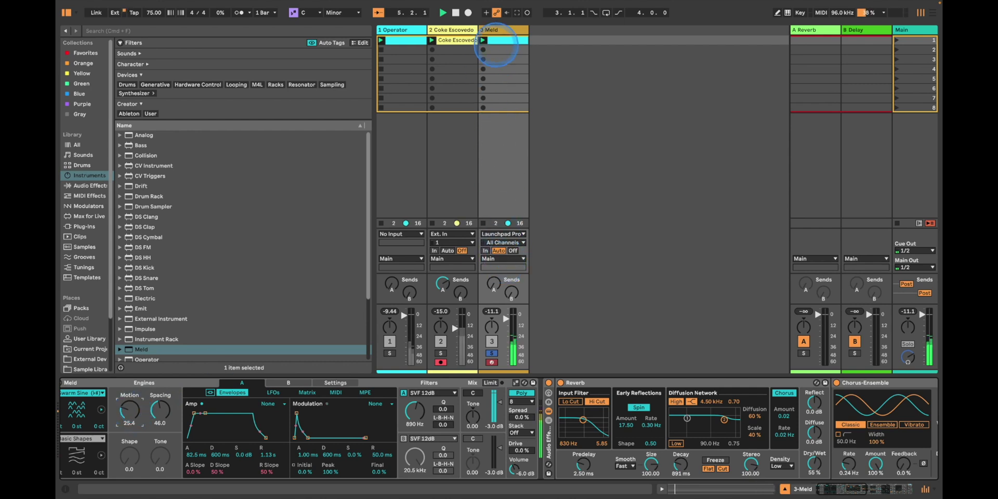
- Shorten all chord notes in the Meld clip to two bars and set the Meld track's MIDI input to No Input
{"action": "double_click", "coordinate": [496, 42]}
{"action": "left_click_drag", "start_coordinate": [888, 378], "coordinate": [646, 229]}
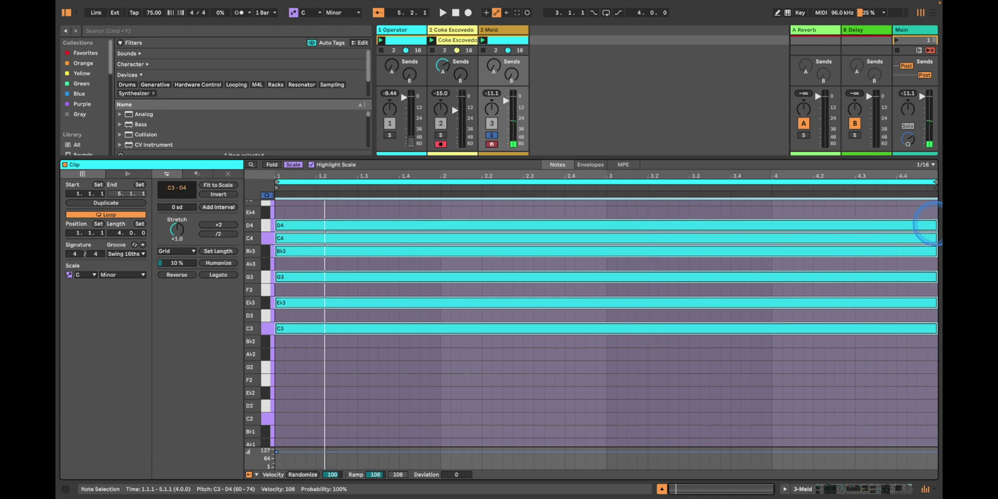
{"action": "left_click_drag", "start_coordinate": [929, 224], "coordinate": [606, 225]}
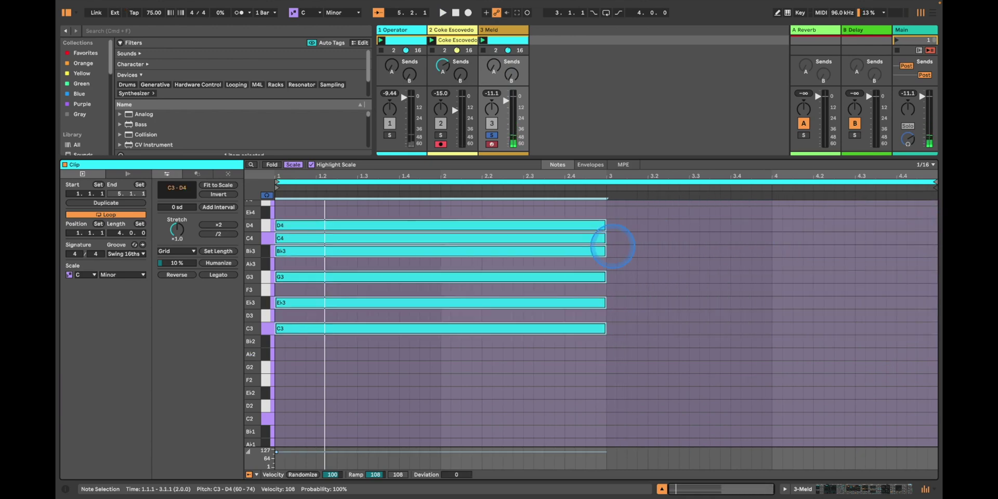
{"action": "left_click_drag", "start_coordinate": [556, 157], "coordinate": [556, 262]}
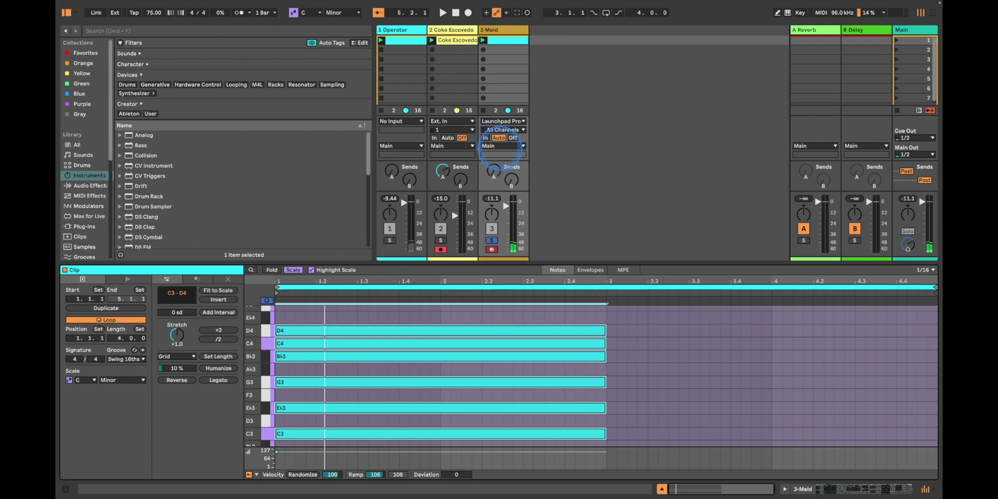
{"action": "left_click", "coordinate": [504, 120]}
{"action": "left_click", "coordinate": [525, 222]}
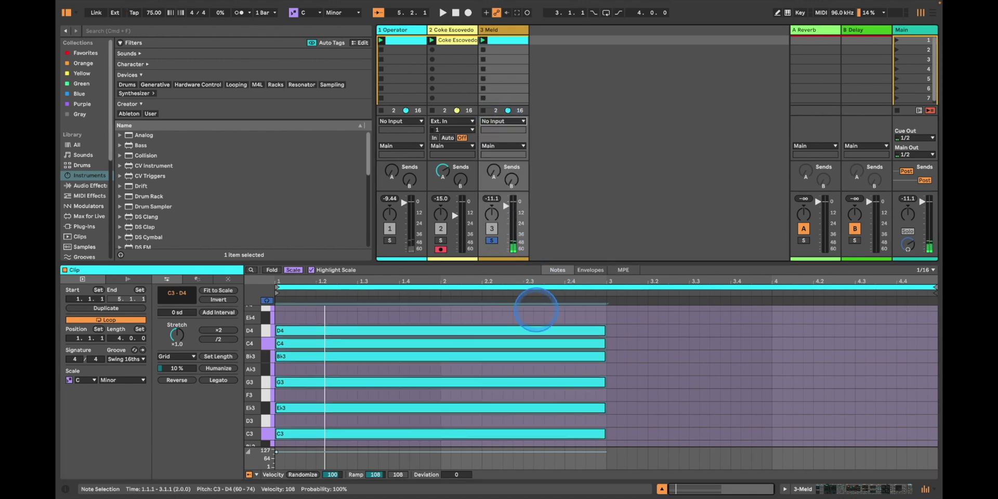
- Display the Meld clip's MIDI Ctrl Pitch Bend envelope and play the clip
{"action": "left_click", "coordinate": [585, 267]}
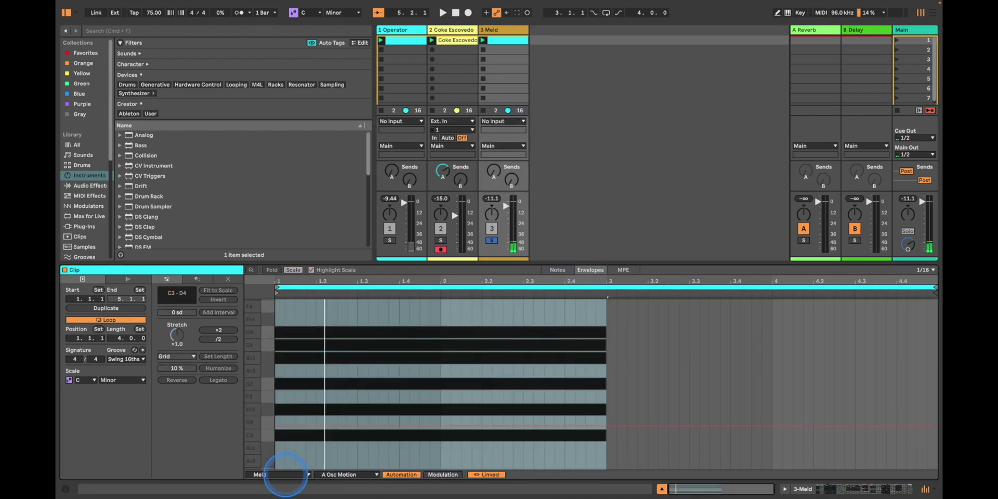
{"action": "left_click", "coordinate": [279, 474]}
{"action": "left_click", "coordinate": [267, 376]}
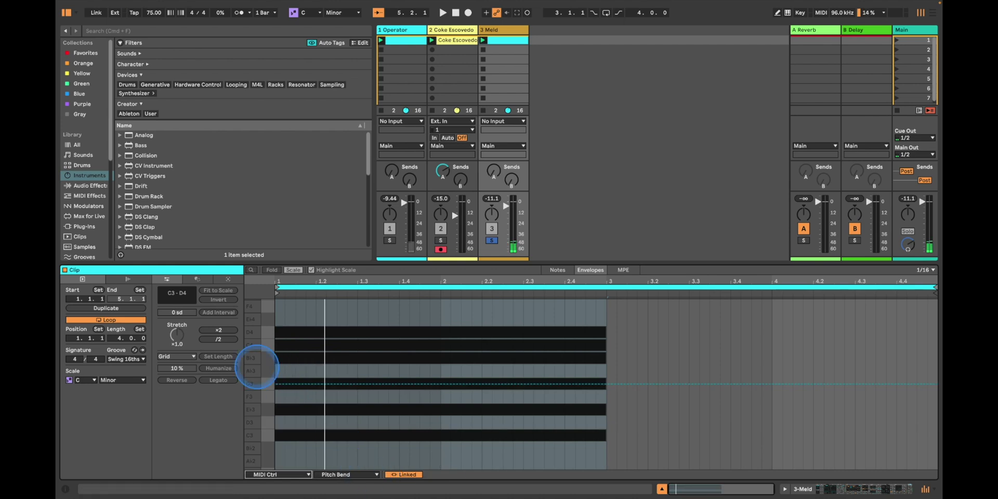
{"action": "left_click", "coordinate": [285, 384]}
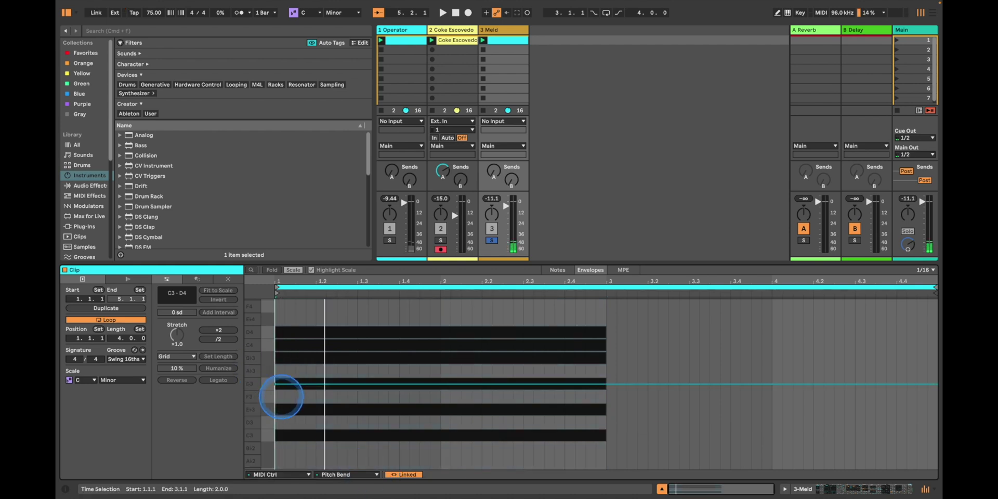
{"action": "key", "text": "space"}
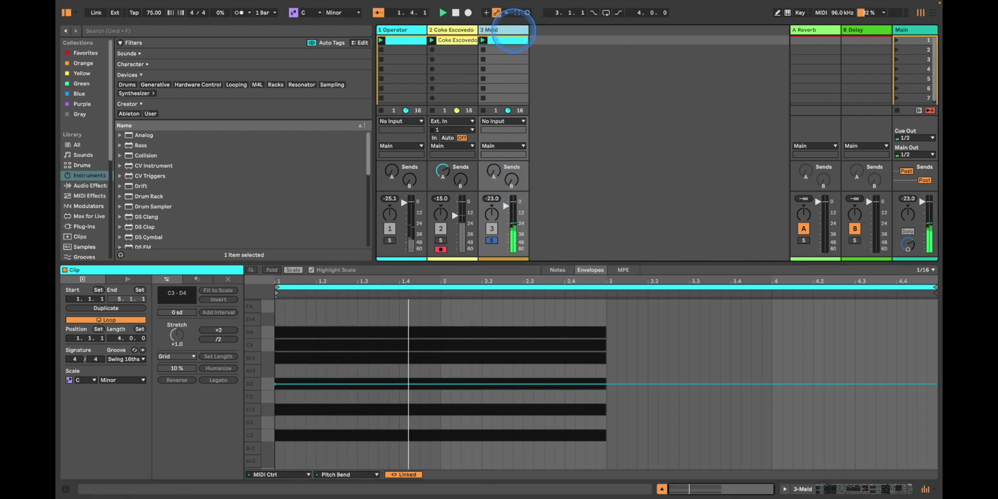
- Return to the Meld clip's notes and duplicate the E♭3 and C4 notes into bars 3 and 4
{"action": "left_click", "coordinate": [514, 29]}
{"action": "left_click", "coordinate": [513, 39]}
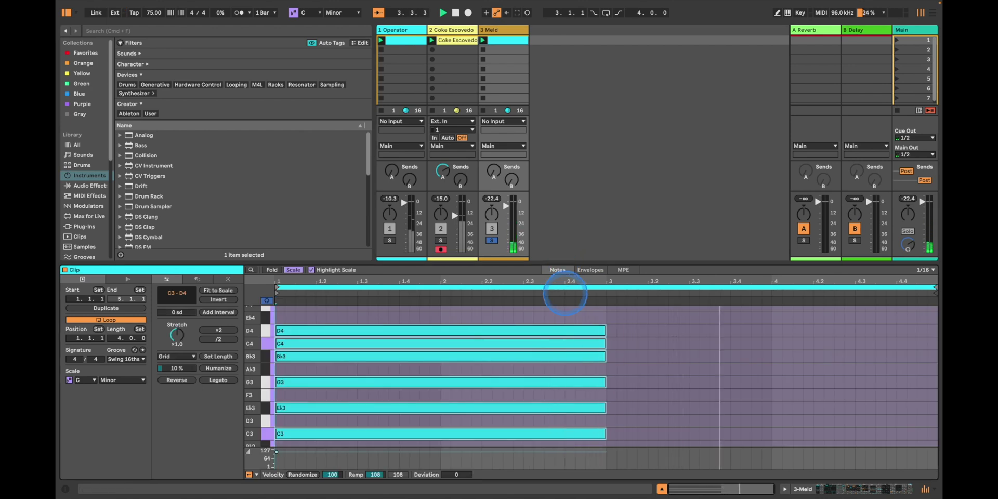
{"action": "left_click", "coordinate": [583, 408]}
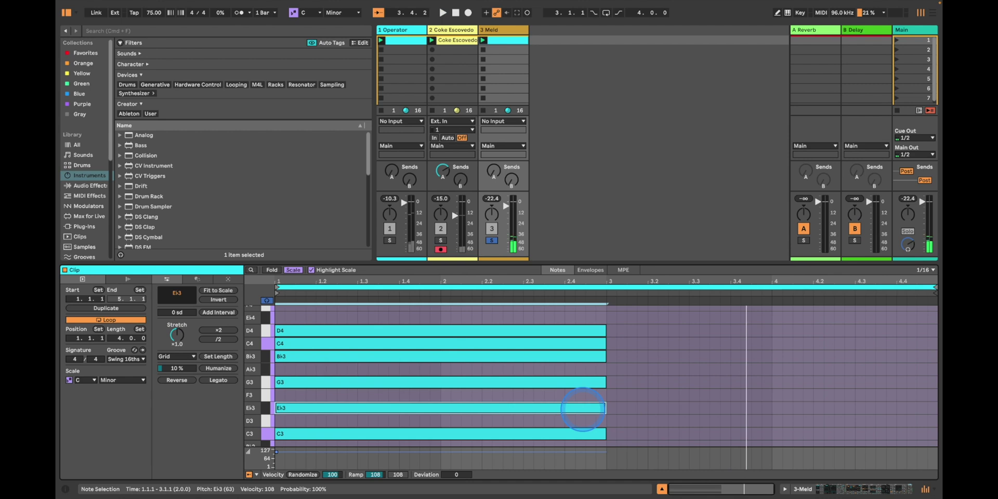
{"action": "key", "text": "ctrl+d"}
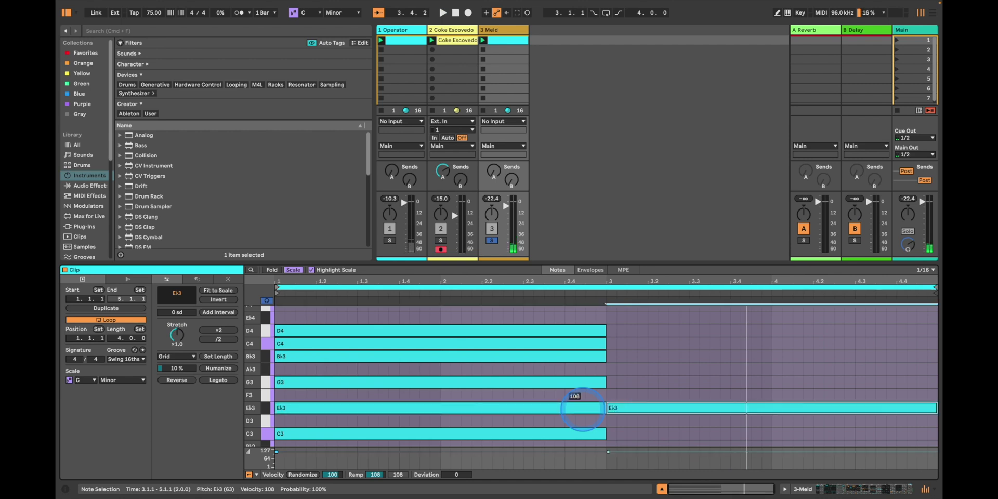
{"action": "left_click", "coordinate": [535, 342]}
{"action": "key", "text": "ctrl+d"}
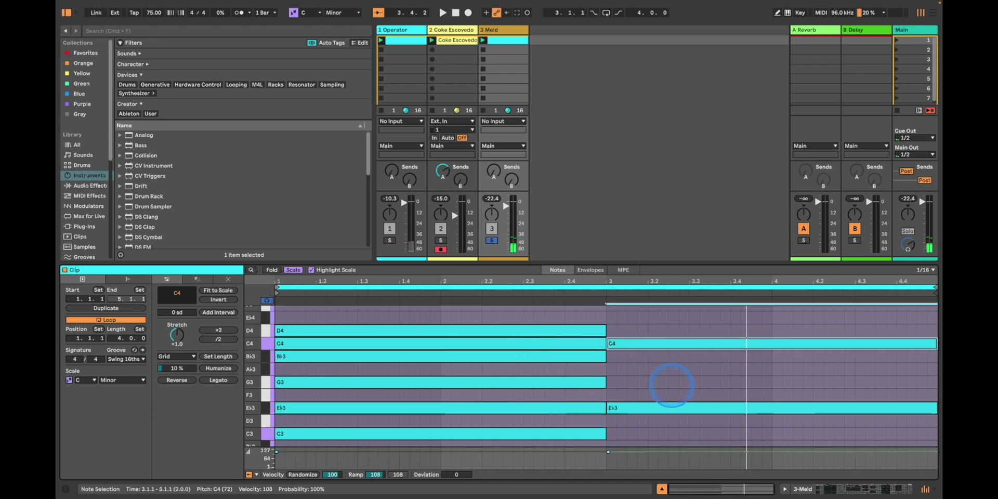
- Add E♭4 and A♭4 notes to the second chord of the Meld clip, spanning bars 3 and 4
{"action": "scroll", "coordinate": [667, 381], "scroll_direction": "up", "scroll_amount": 4}
{"action": "left_click_drag", "start_coordinate": [659, 426], "coordinate": [657, 399]}
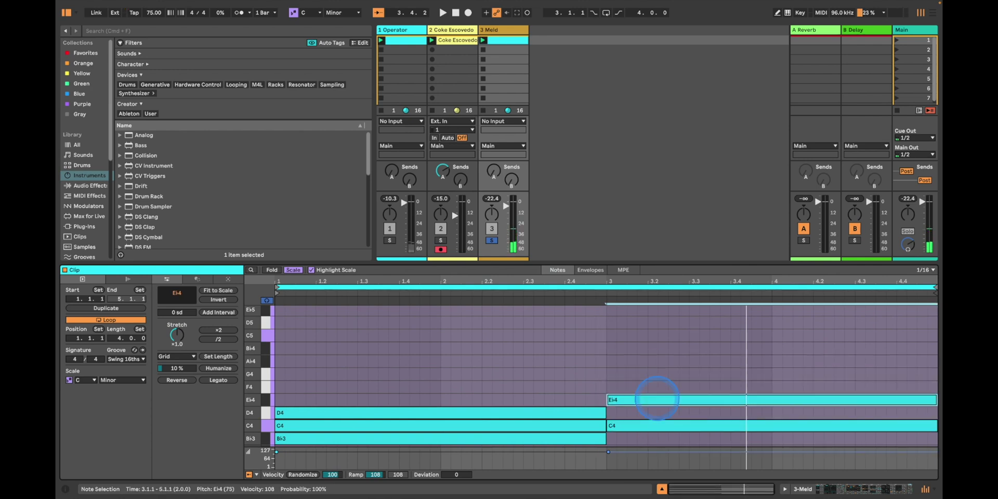
{"action": "scroll", "coordinate": [657, 399], "scroll_direction": "down", "scroll_amount": 3}
{"action": "scroll", "coordinate": [633, 379], "scroll_direction": "up", "scroll_amount": 3}
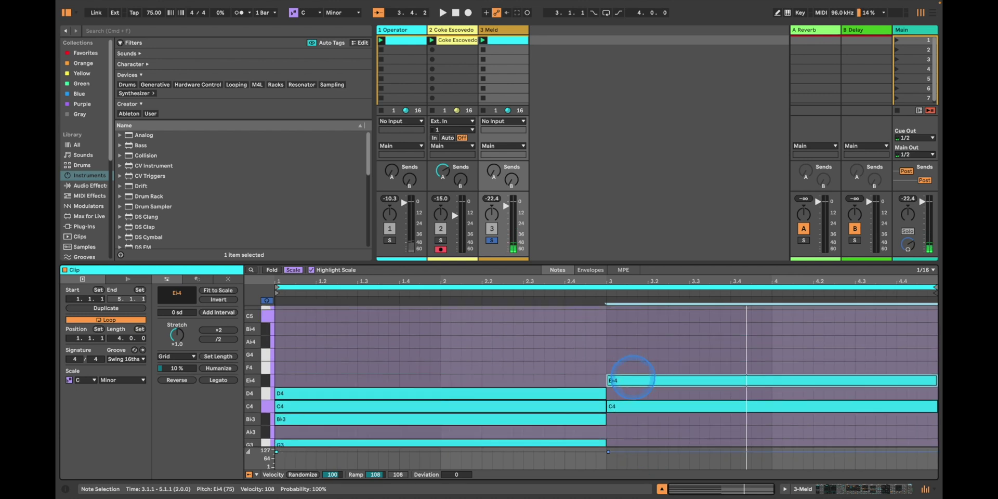
{"action": "left_click_drag", "start_coordinate": [630, 381], "coordinate": [646, 438]}
{"action": "left_click", "coordinate": [638, 315]}
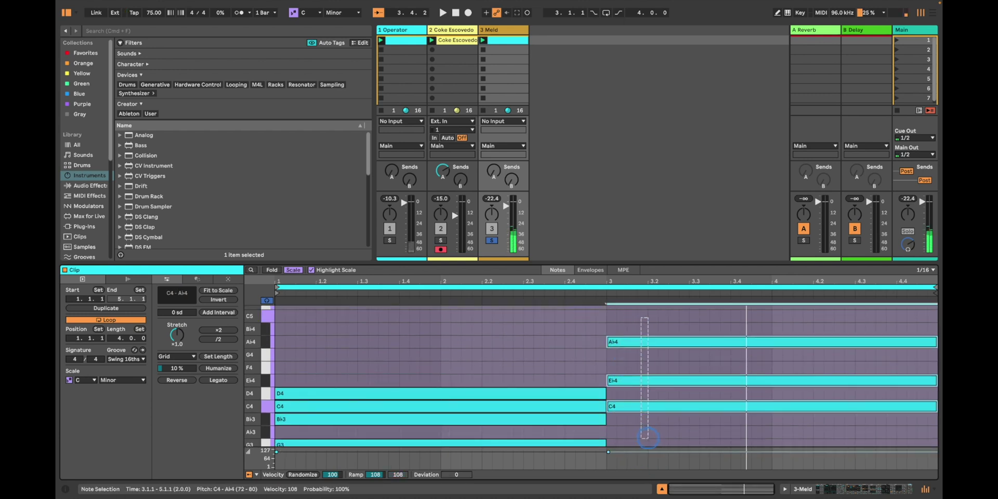
- Select the Meld clip's second-chord notes from E♭3 to A♭4, unsolo the Meld track, and audition it with the other tracks
{"action": "scroll", "coordinate": [648, 418], "scroll_direction": "down", "scroll_amount": 8}
{"action": "scroll", "coordinate": [652, 363], "scroll_direction": "down", "scroll_amount": 3}
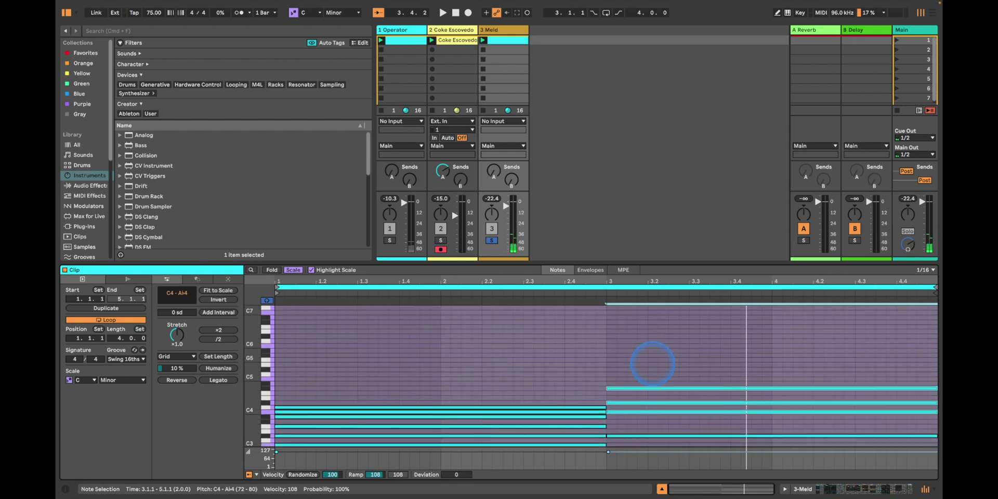
{"action": "left_click_drag", "start_coordinate": [648, 335], "coordinate": [650, 484]}
{"action": "left_click_drag", "start_coordinate": [517, 345], "coordinate": [530, 497]}
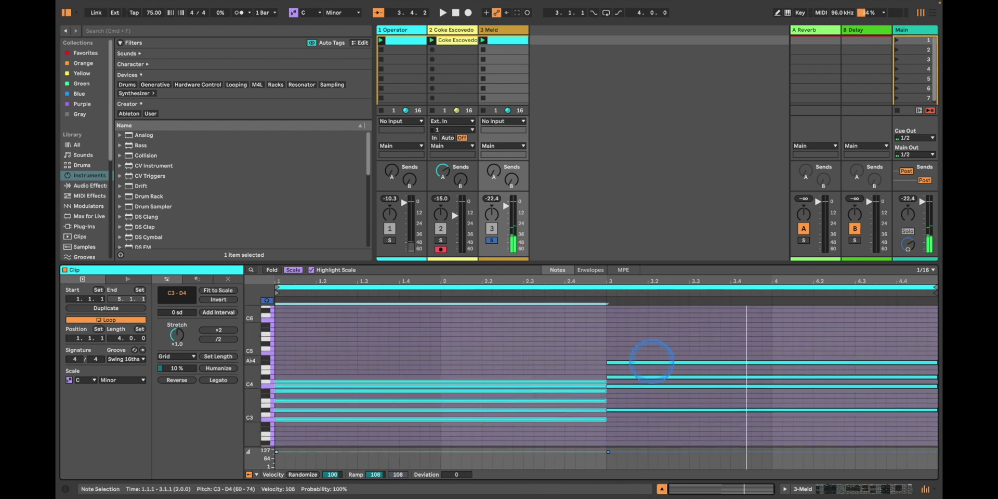
{"action": "left_click_drag", "start_coordinate": [650, 361], "coordinate": [666, 498]}
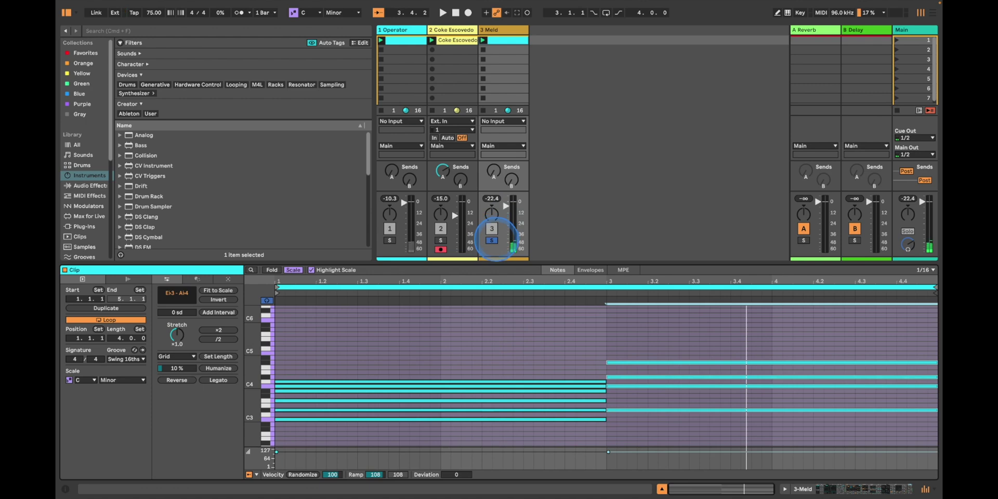
{"action": "left_click", "coordinate": [491, 240]}
{"action": "key", "text": "space"}
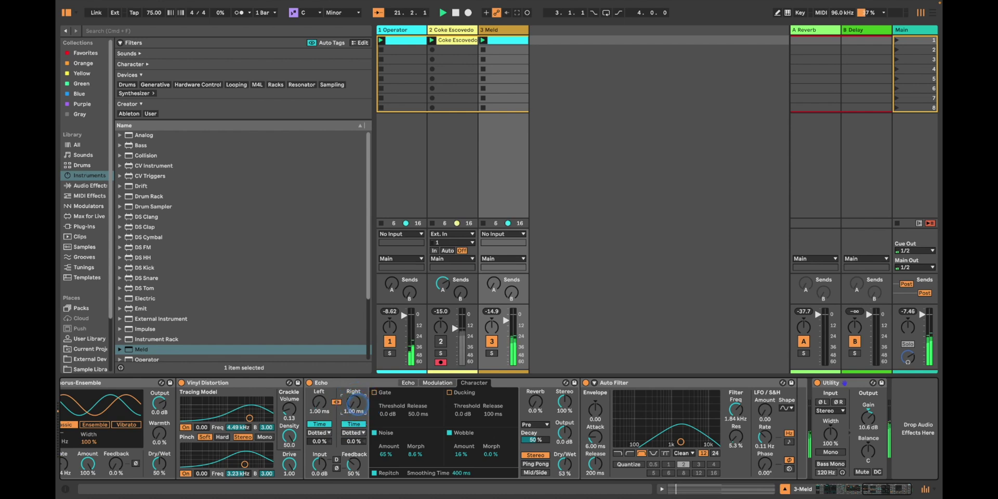
{"action": "key", "text": "space"}
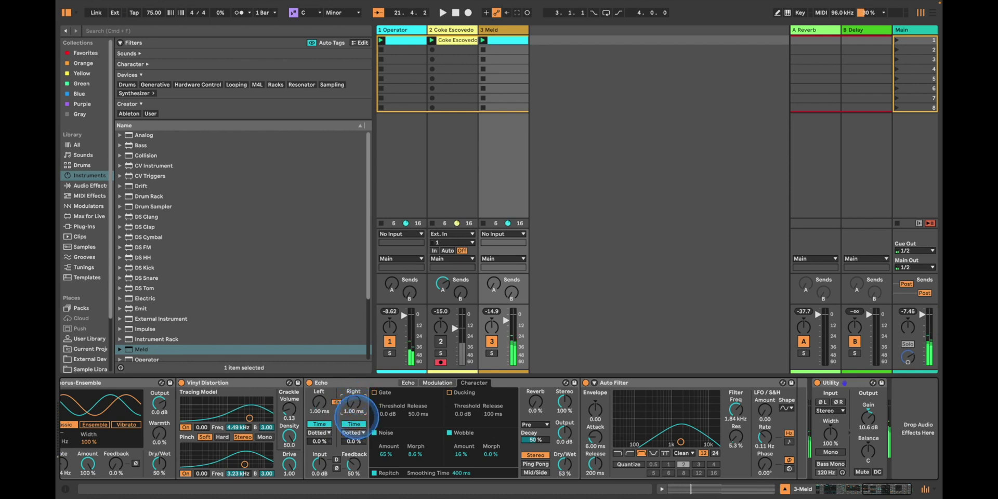
- In the Meld clip's Echo L Time envelope, draw a steep drop from 1.35 s at the clip's start to 1.00 ms
{"action": "left_click", "coordinate": [512, 41]}
{"action": "double_click", "coordinate": [513, 41]}
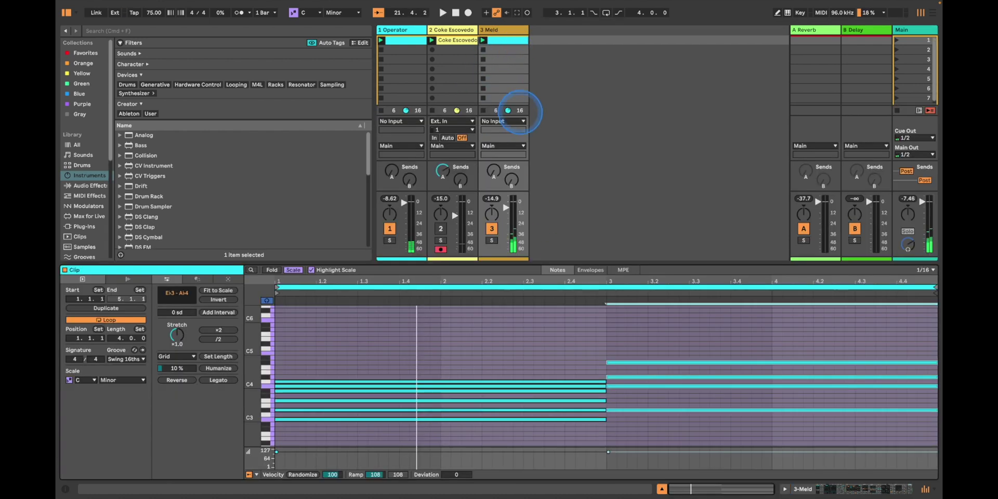
{"action": "left_click", "coordinate": [588, 269]}
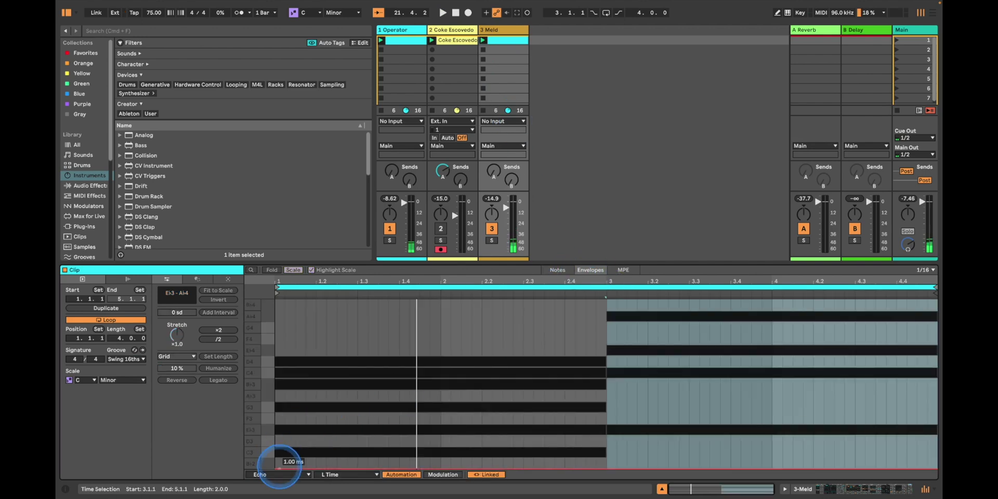
{"action": "left_click", "coordinate": [278, 468]}
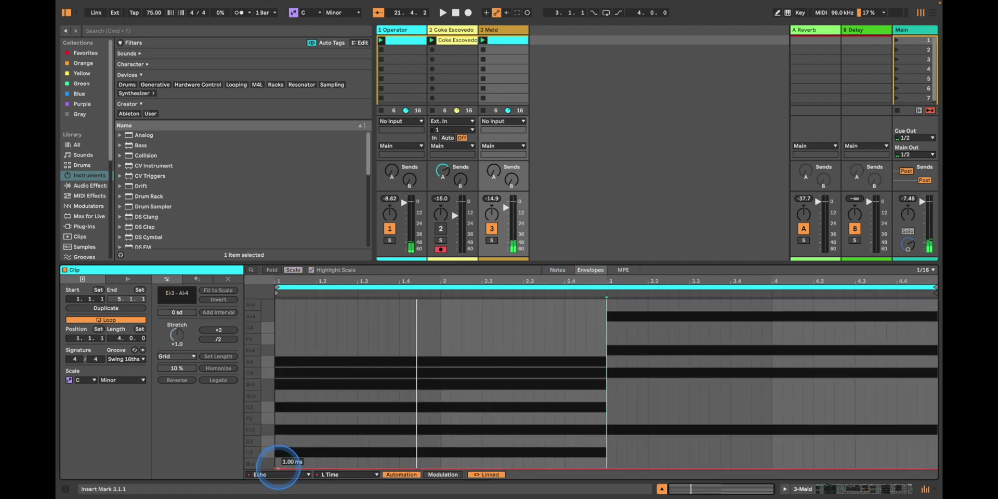
{"action": "left_click_drag", "start_coordinate": [276, 467], "coordinate": [399, 338]}
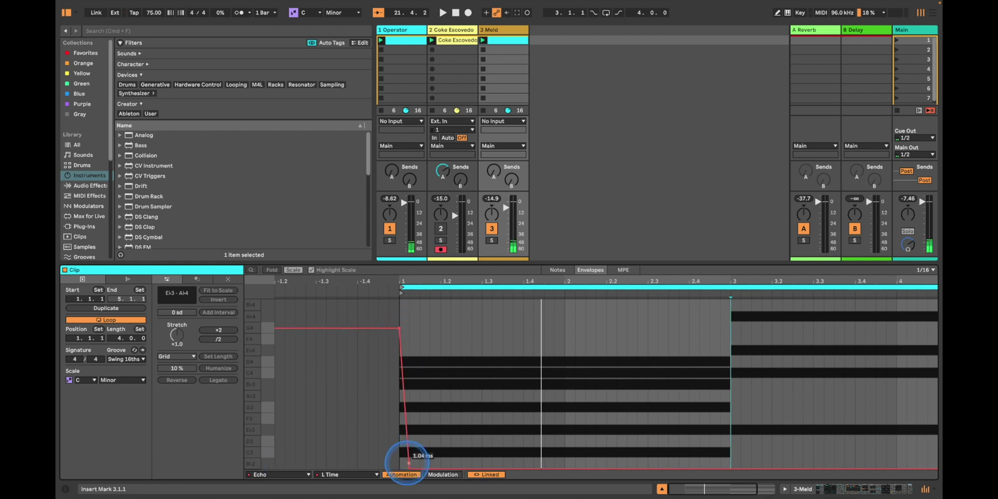
{"action": "left_click_drag", "start_coordinate": [408, 468], "coordinate": [404, 467]}
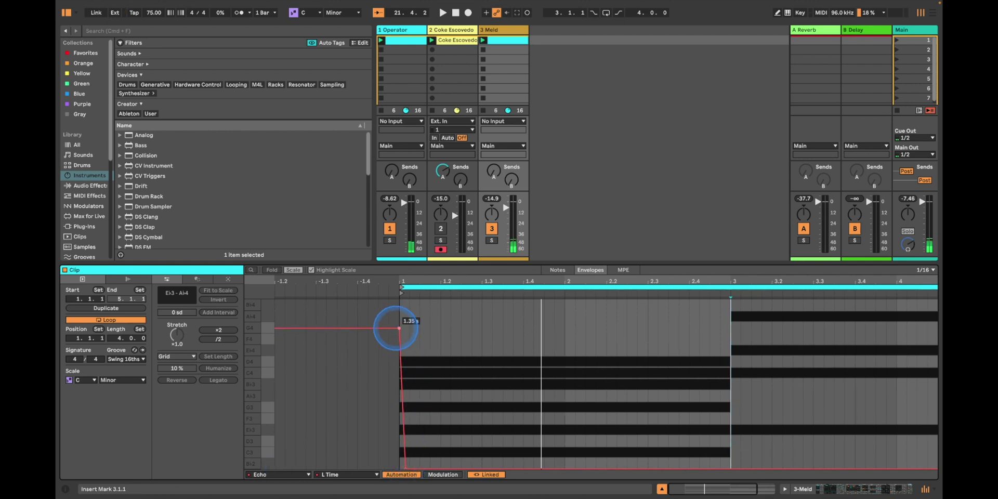
- Lower the Echo L Time envelope's starting point, shift its 1.00 ms point slightly later, and audition the sweep
{"action": "left_click_drag", "start_coordinate": [398, 328], "coordinate": [399, 377]}
{"action": "key", "text": "space"}
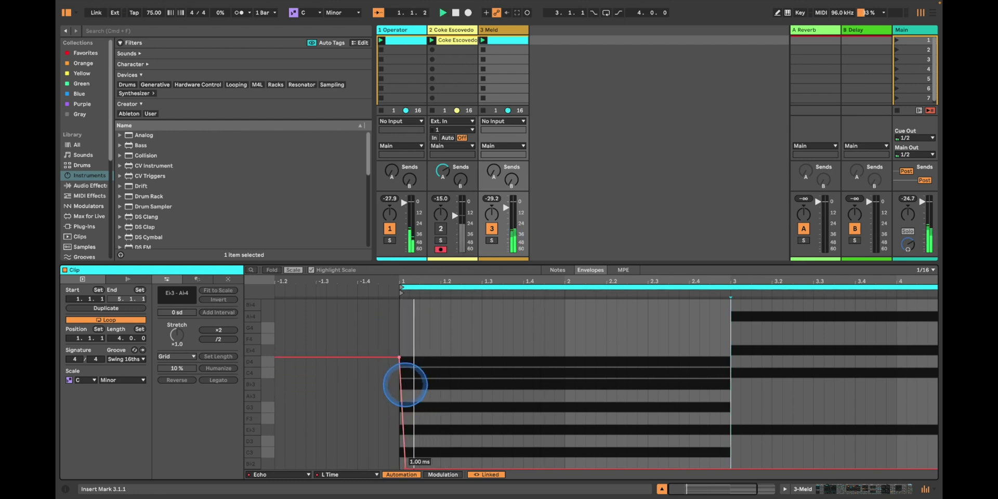
{"action": "left_click_drag", "start_coordinate": [406, 467], "coordinate": [409, 467]}
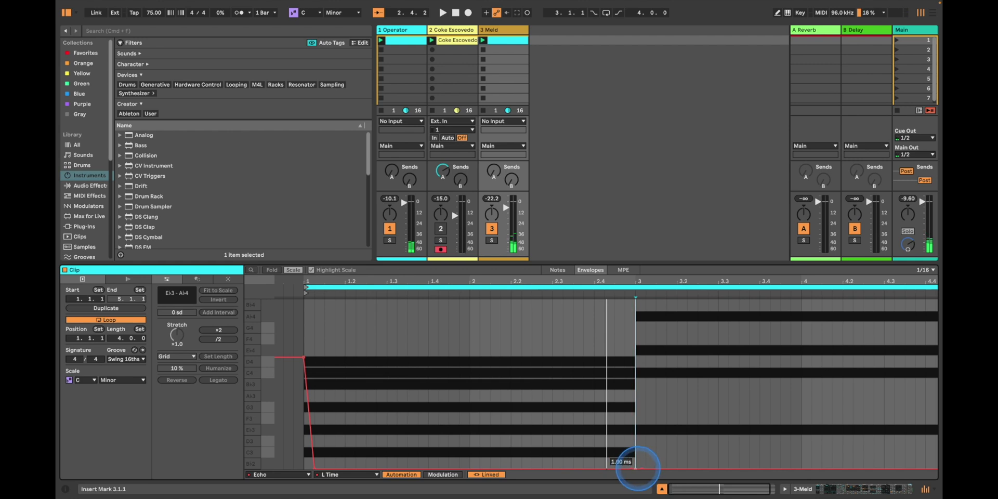
- Add an Echo L Time peak at bar 3 of the Meld clip's envelope and lower the Meld track's volume slightly during playback
{"action": "key", "text": "space"}
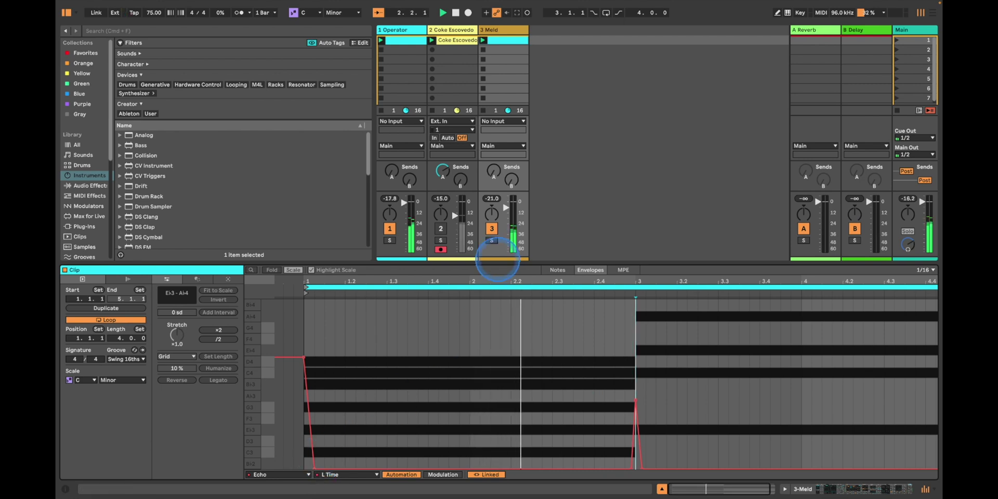
{"action": "left_click", "coordinate": [506, 207]}
{"action": "left_click_drag", "start_coordinate": [506, 207], "coordinate": [506, 212]}
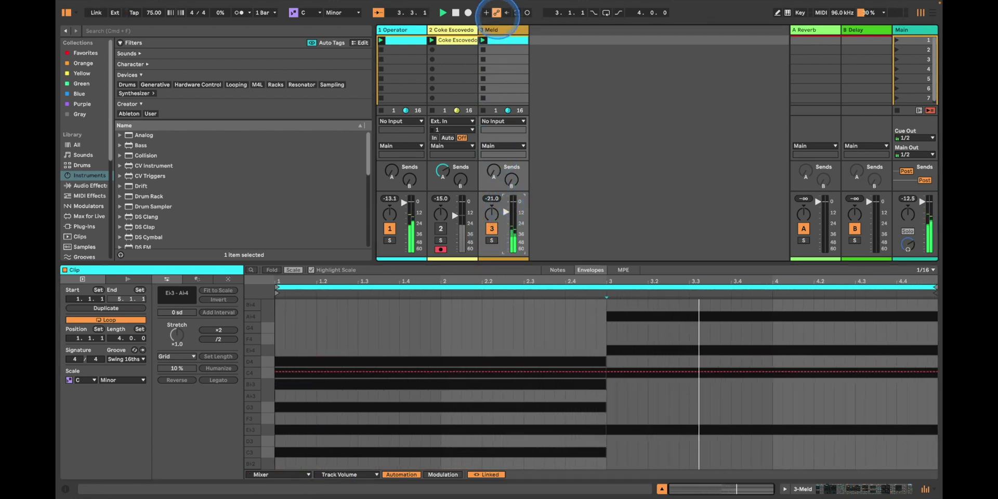
- In the Meld track's Echo, set the right channel's time offset to 33% and the feedback to 20%
{"action": "left_click", "coordinate": [497, 30]}
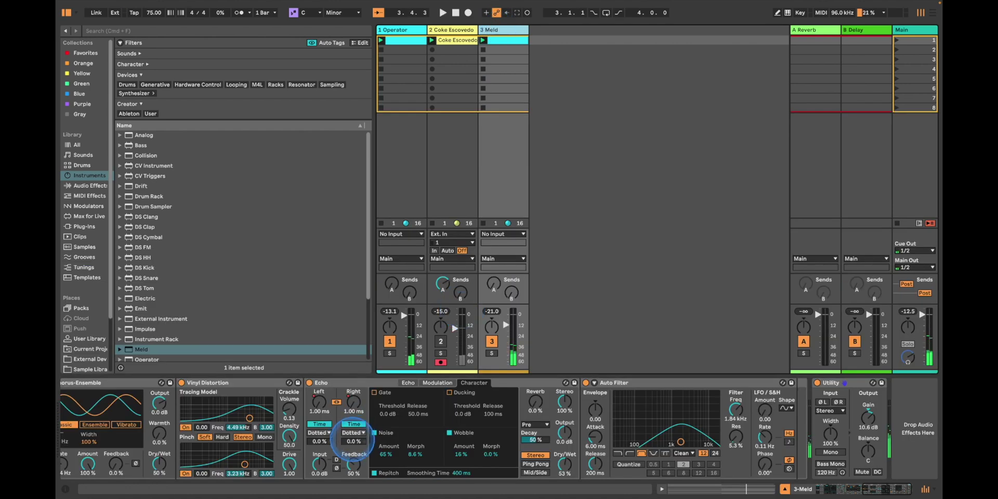
{"action": "left_click_drag", "start_coordinate": [354, 442], "coordinate": [354, 441]}
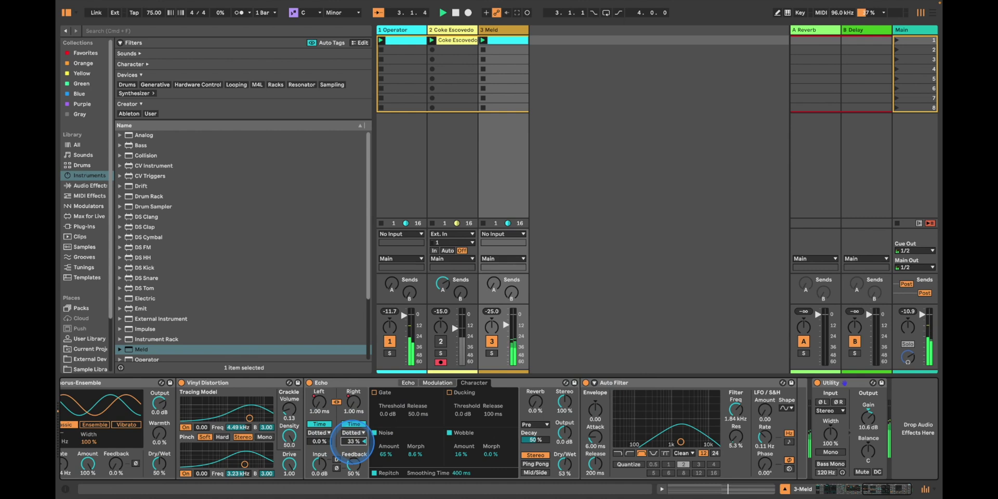
{"action": "left_click_drag", "start_coordinate": [352, 454], "coordinate": [352, 473]}
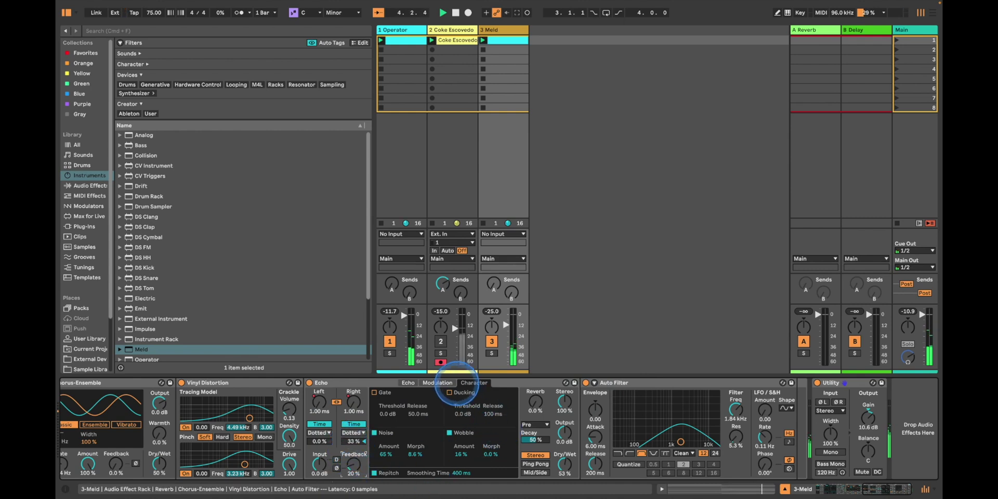
- Set the Meld Echo's wobble amount to 37%, morph to 55% and smoothing time to 200 ms, and raise the track's volume slightly
{"action": "left_click", "coordinate": [437, 382]}
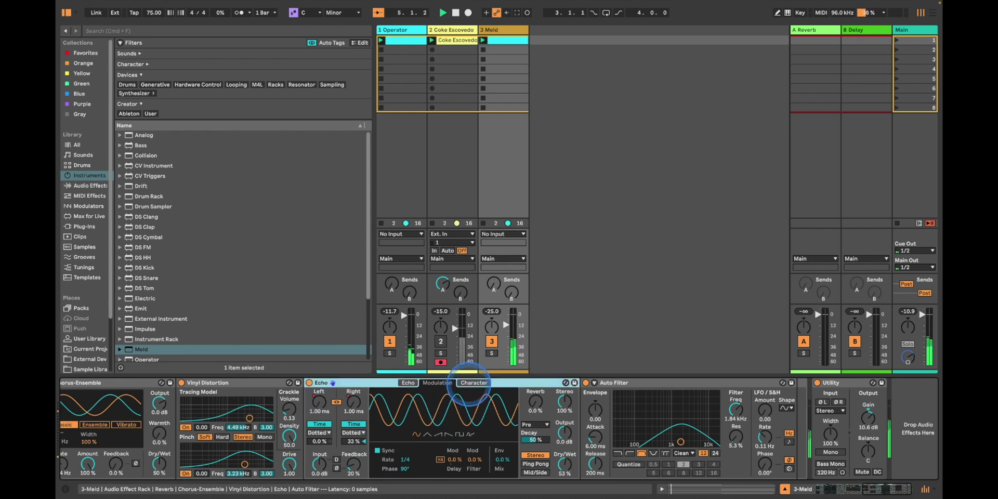
{"action": "left_click", "coordinate": [473, 382]}
{"action": "left_click_drag", "start_coordinate": [467, 450], "coordinate": [461, 466]}
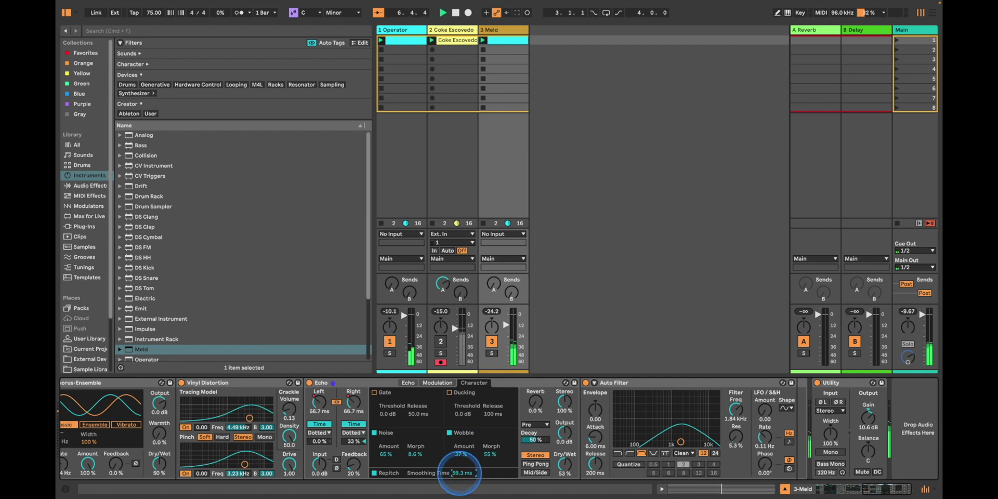
{"action": "left_click_drag", "start_coordinate": [459, 472], "coordinate": [456, 486]}
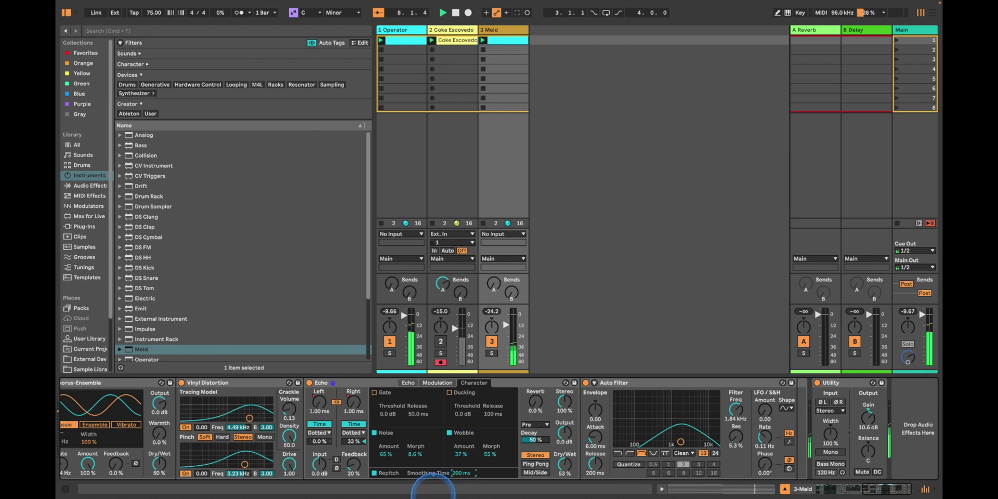
{"action": "left_click_drag", "start_coordinate": [508, 334], "coordinate": [512, 322]}
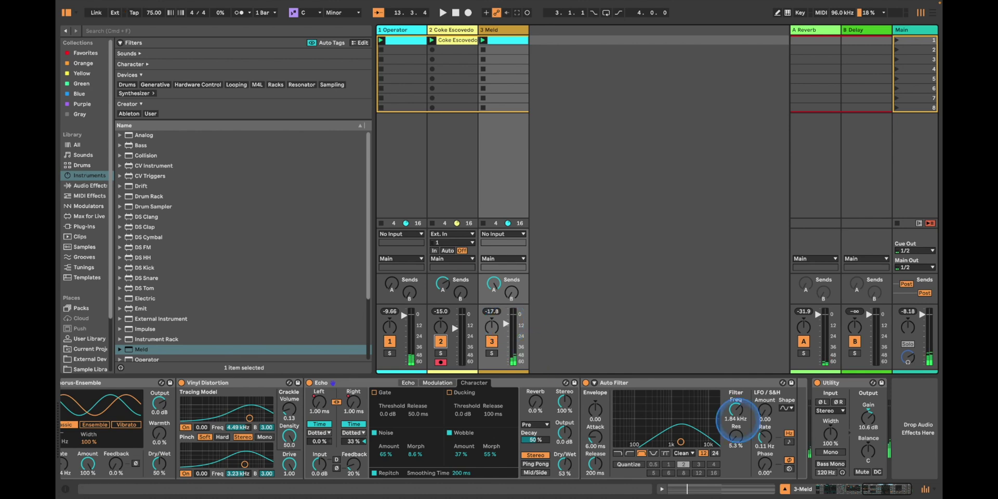
- Add the Auto Pan modulation effect to the Meld track, adjust it, and audition the beat
{"action": "scroll", "coordinate": [793, 415], "scroll_direction": "right", "scroll_amount": 2}
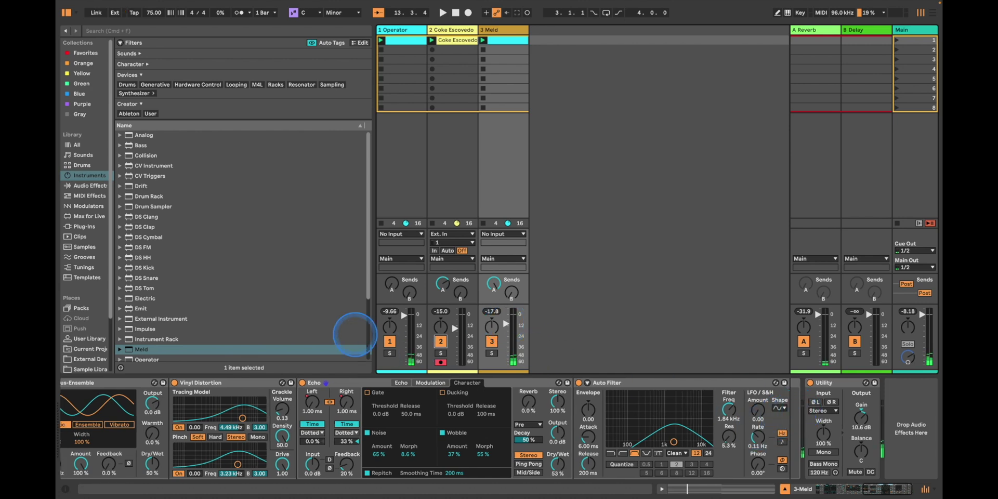
{"action": "left_click", "coordinate": [89, 185]}
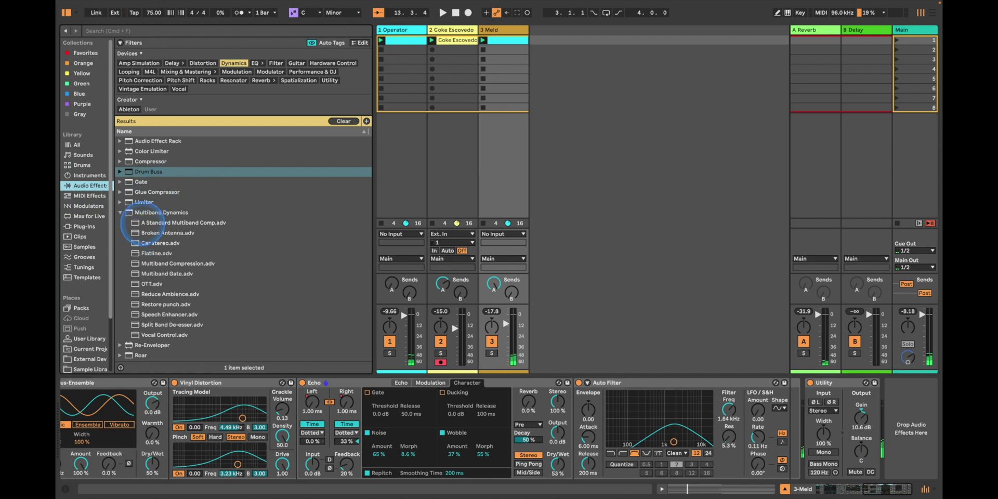
{"action": "left_click", "coordinate": [120, 212]}
{"action": "left_click", "coordinate": [240, 63]}
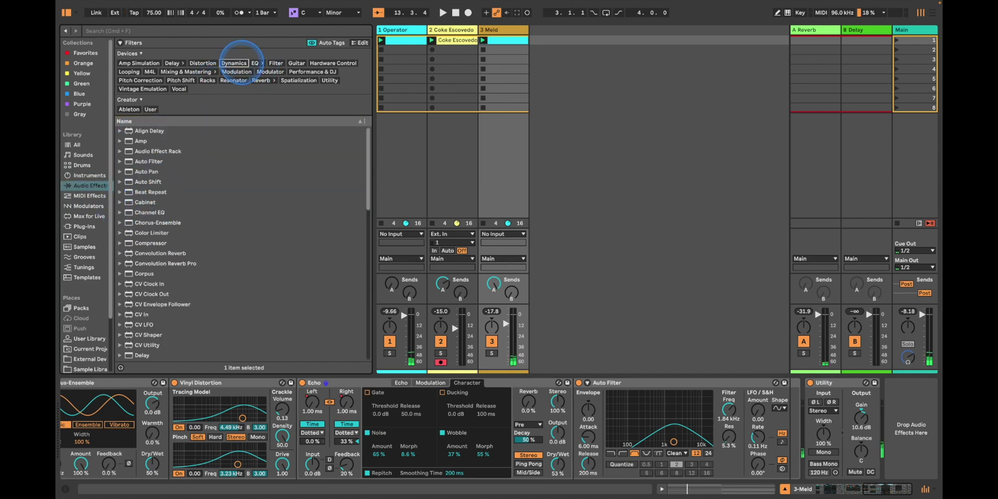
{"action": "left_click", "coordinate": [237, 71]}
{"action": "double_click", "coordinate": [113, 163]}
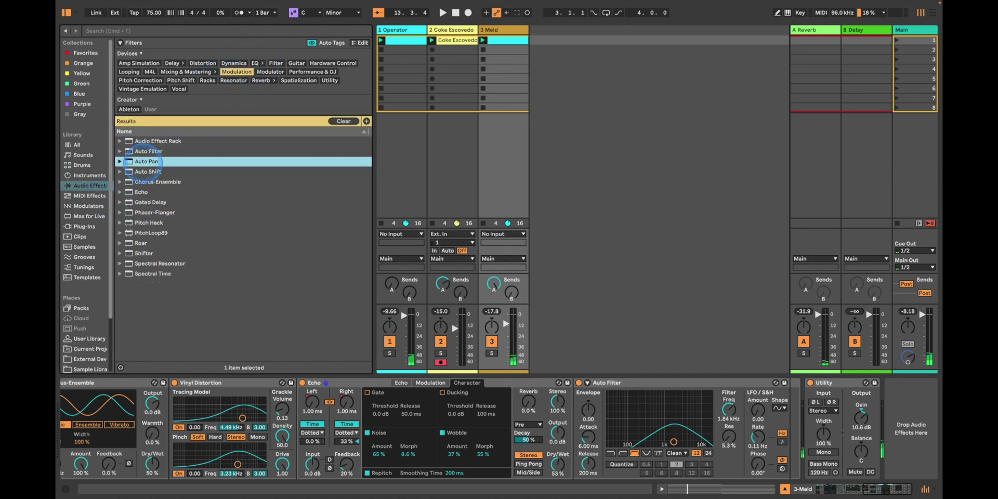
{"action": "mouse_move", "coordinate": [836, 437]}
{"action": "left_mouse_down"}
{"action": "mouse_move", "coordinate": [862, 440]}
{"action": "mouse_move", "coordinate": [862, 460]}
{"action": "mouse_move", "coordinate": [843, 423]}
{"action": "left_mouse_up"}
{"action": "key", "text": "space"}
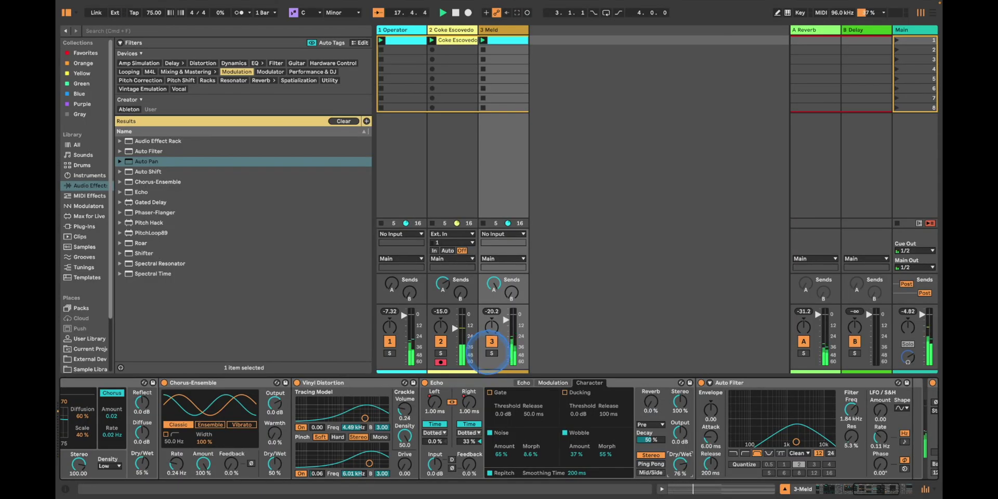
- Review the Operator track's effect chain around its Echo and audition it with the other tracks
{"action": "left_click", "coordinate": [455, 328]}
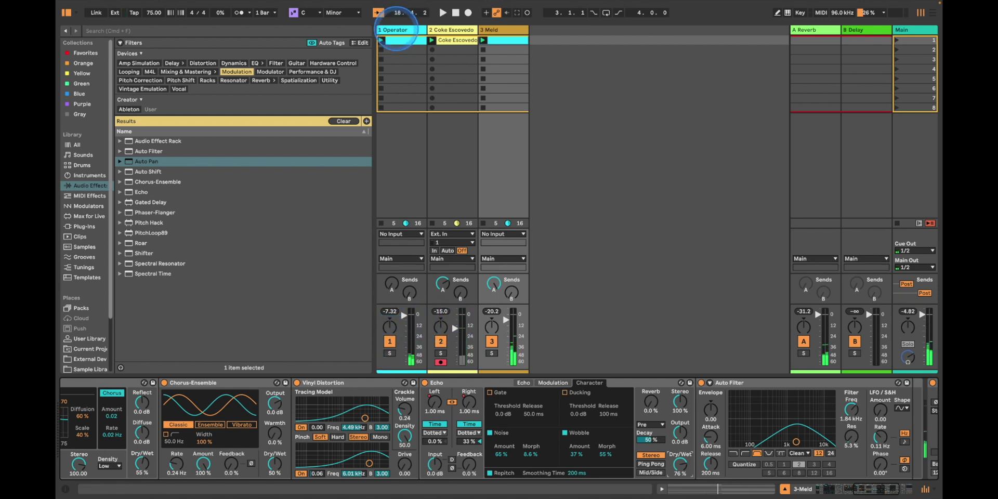
{"action": "left_click", "coordinate": [397, 29]}
{"action": "scroll", "coordinate": [450, 462], "scroll_direction": "left", "scroll_amount": 3}
{"action": "scroll", "coordinate": [465, 457], "scroll_direction": "left", "scroll_amount": 2}
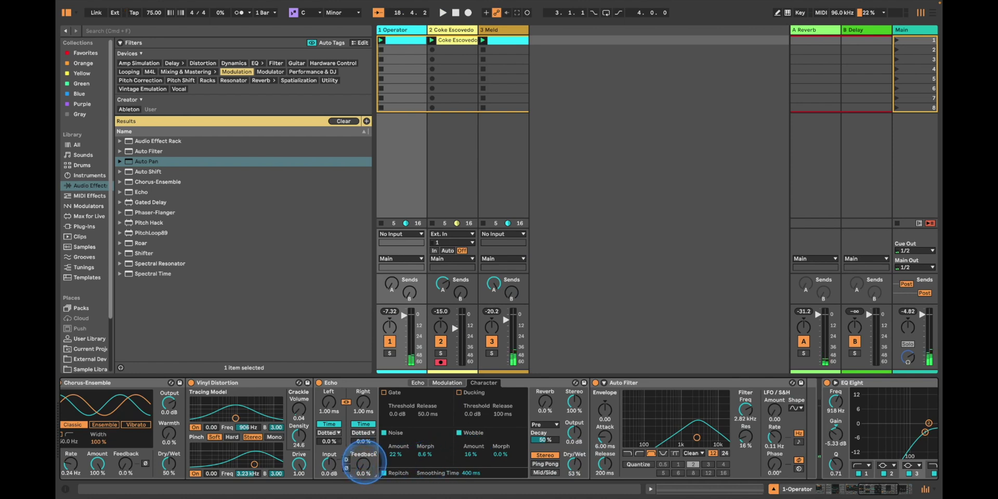
{"action": "key", "text": "space"}
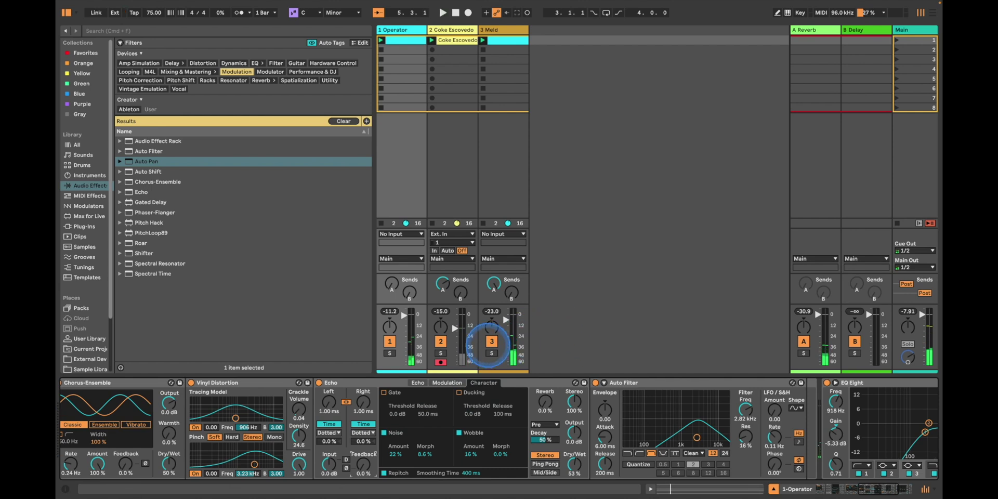
- Duplicate the Auto Pan on the Meld track and group the first copy into an Audio Effect Rack
{"action": "left_click", "coordinate": [491, 341]}
{"action": "left_click", "coordinate": [491, 341]}
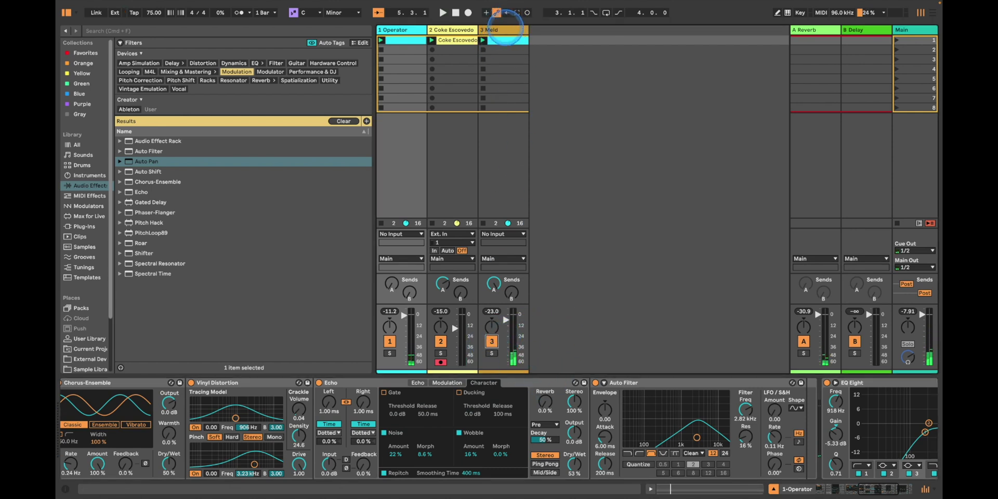
{"action": "left_click", "coordinate": [499, 30]}
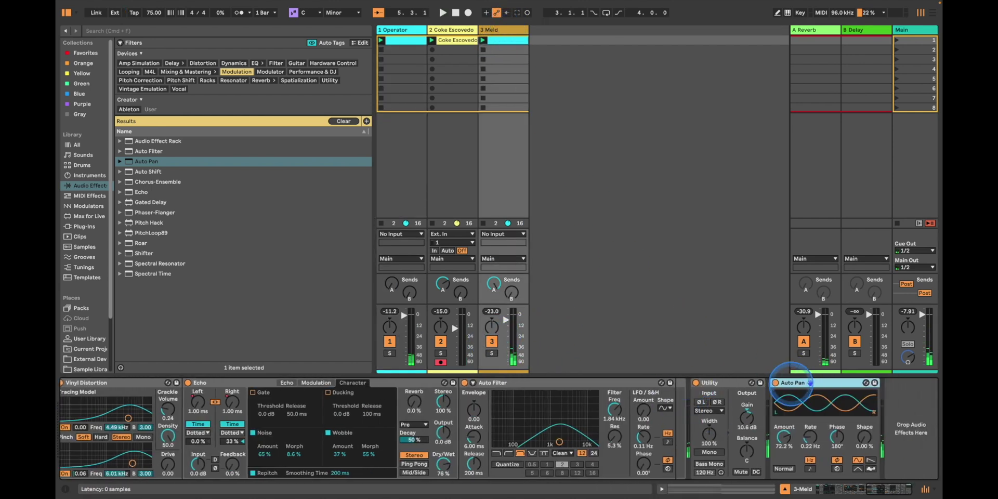
{"action": "key", "text": "super+d"}
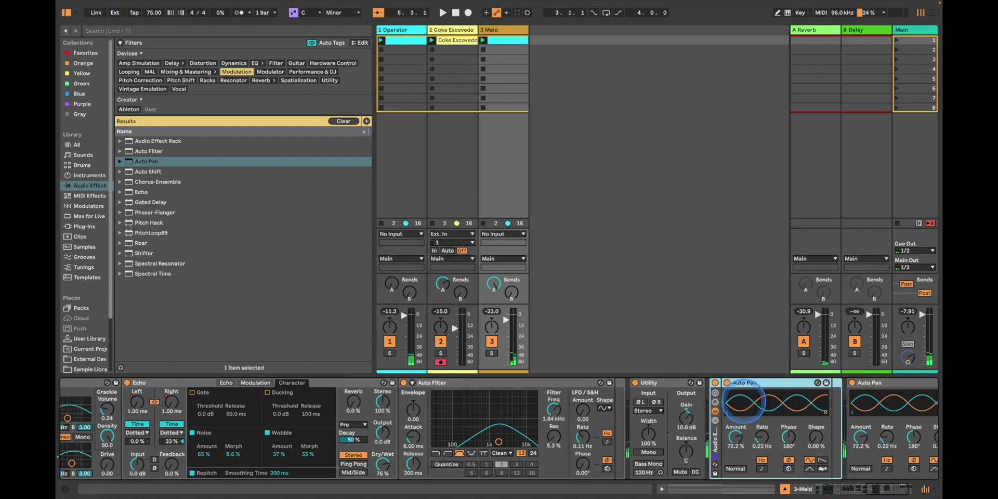
{"action": "key", "text": "super+g"}
- Create a second chain in the Audio Effect Rack and move the duplicate Auto Pan into it
{"action": "right_click", "coordinate": [747, 425]}
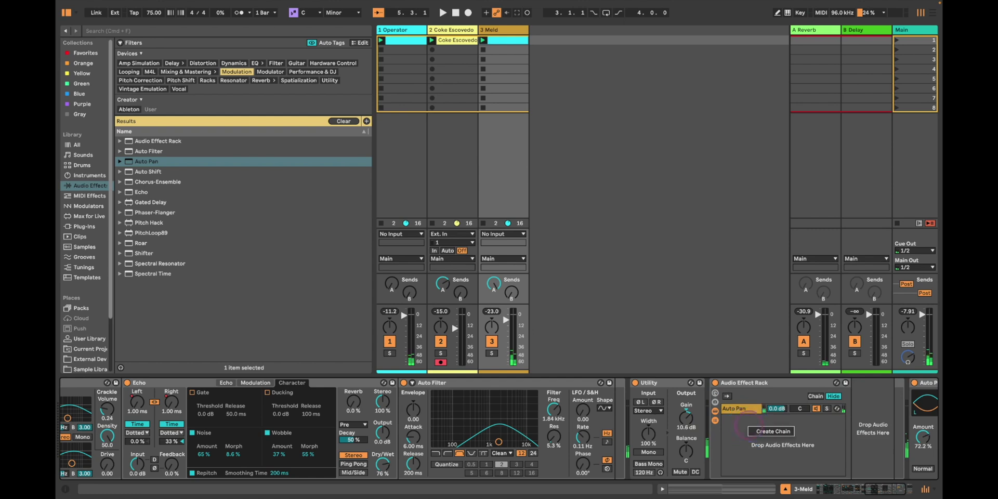
{"action": "left_click", "coordinate": [752, 431]}
{"action": "scroll", "coordinate": [753, 424], "scroll_direction": "right", "scroll_amount": 5}
{"action": "left_click_drag", "start_coordinate": [787, 383], "coordinate": [597, 418]}
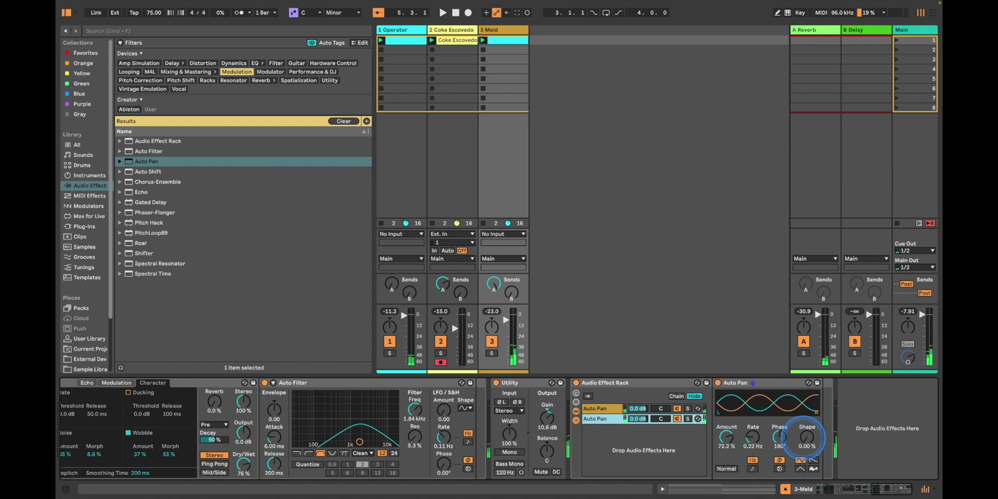
- Set the second chain's Auto Pan to a tempo-synced 1/8 rate, 0° phase, sawtooth waveform and 100% amount
{"action": "left_click", "coordinate": [753, 468]}
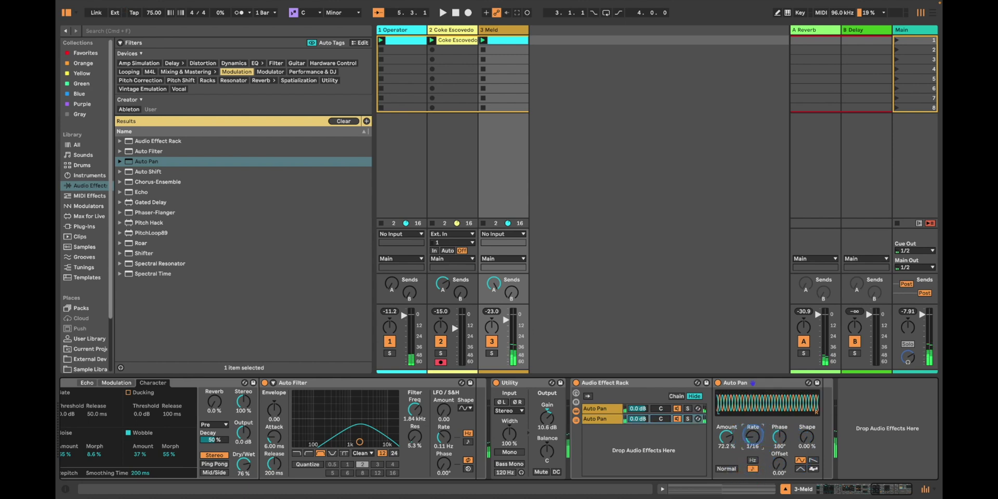
{"action": "left_click_drag", "start_coordinate": [752, 436], "coordinate": [779, 473]}
{"action": "left_click", "coordinate": [813, 460]}
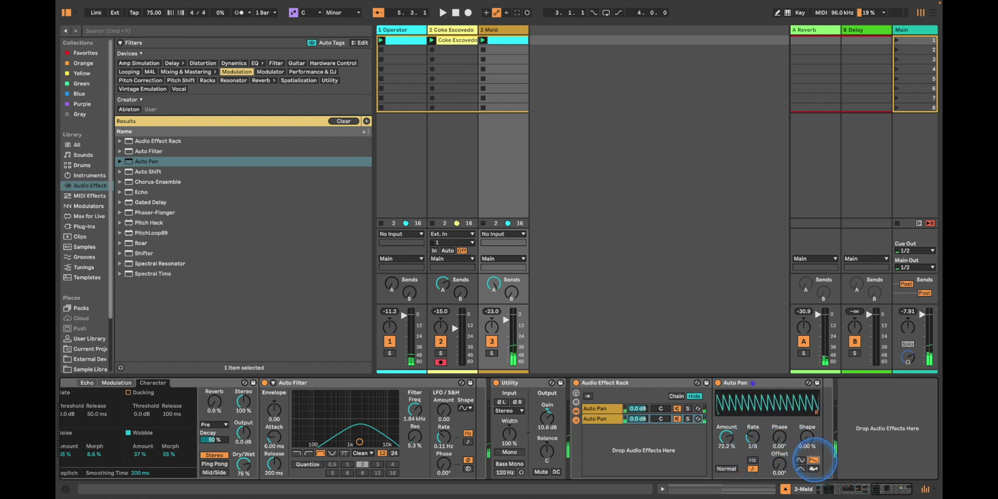
{"action": "left_click_drag", "start_coordinate": [728, 437], "coordinate": [728, 429]}
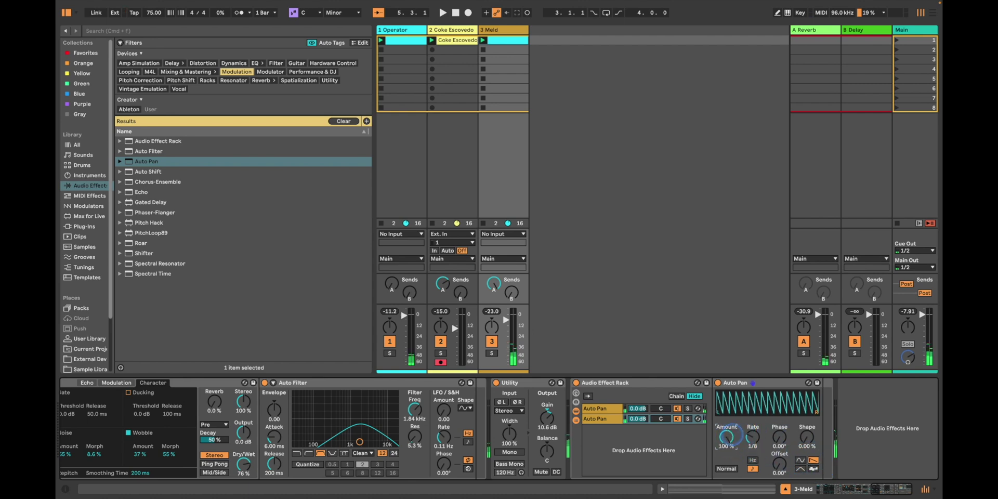
- Play the set, audition the second Auto Pan chain in solo and reduce its amount to 67.5%
{"action": "key", "text": "space"}
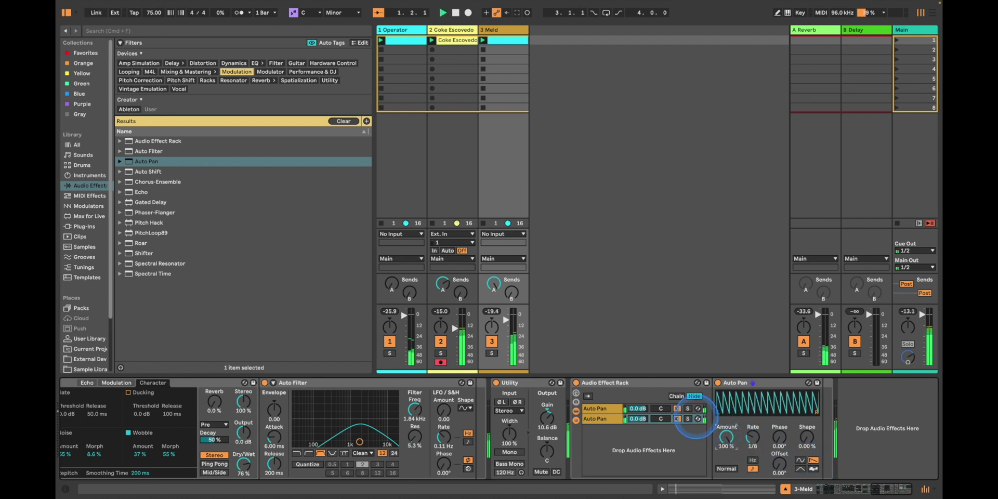
{"action": "left_click", "coordinate": [688, 420]}
{"action": "left_click", "coordinate": [688, 419]}
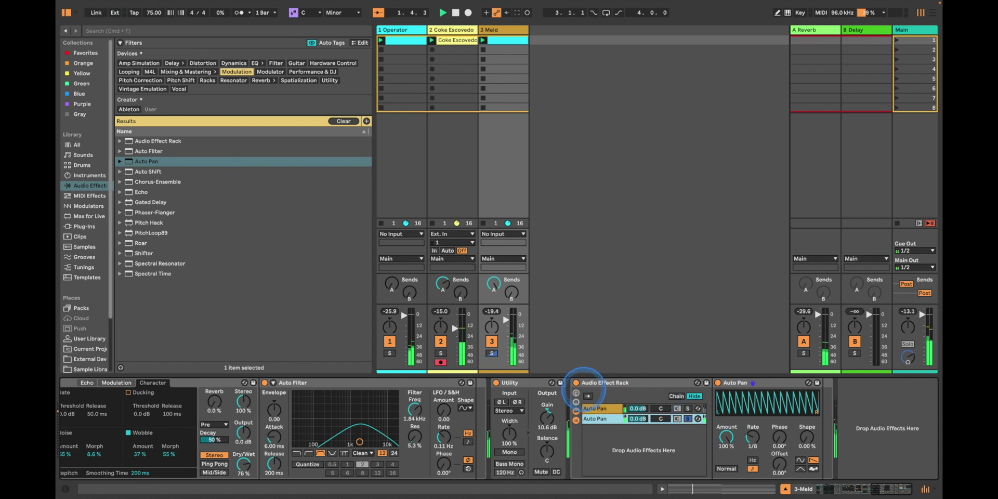
{"action": "left_click_drag", "start_coordinate": [726, 438], "coordinate": [726, 447]}
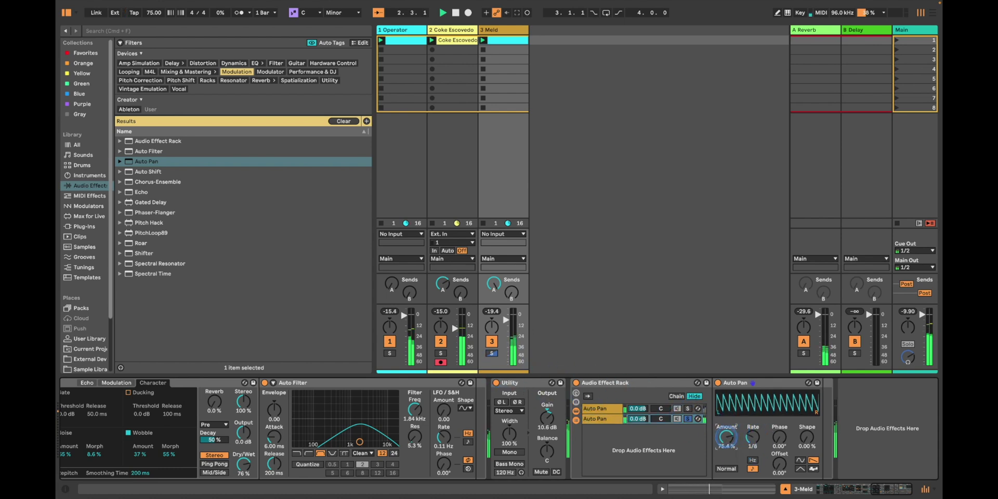
{"action": "left_click", "coordinate": [686, 418]}
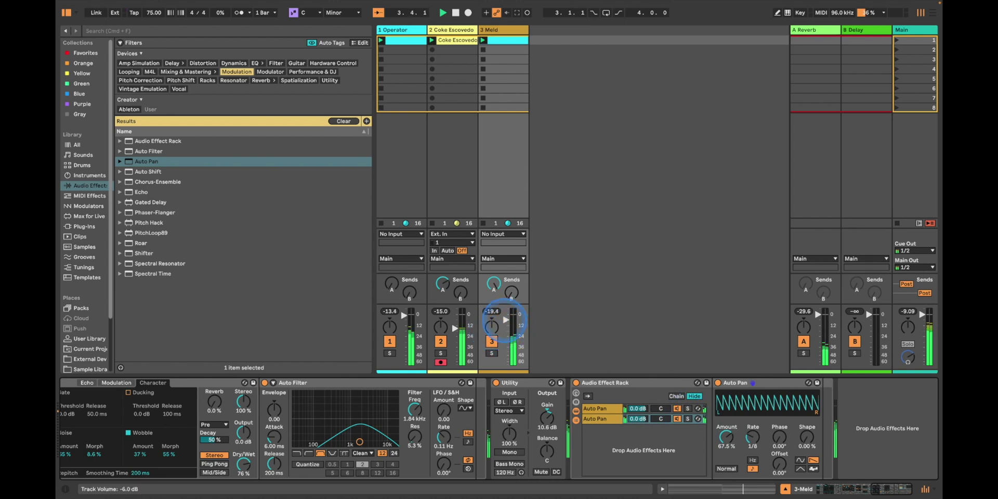
- Solo the Meld track, remove its send to the Reverb return and restart playback
{"action": "left_click", "coordinate": [491, 353]}
{"action": "left_click", "coordinate": [491, 354]}
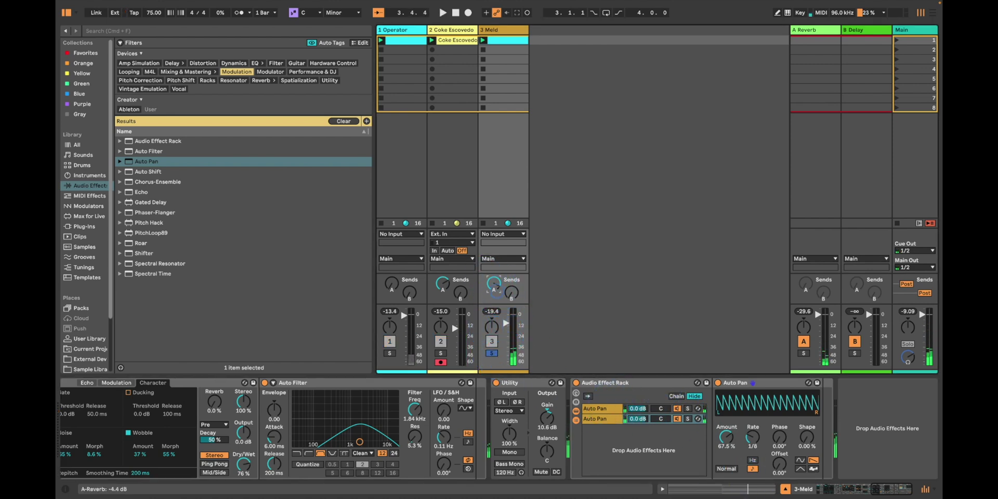
{"action": "double_click", "coordinate": [493, 284]}
{"action": "key", "text": "space"}
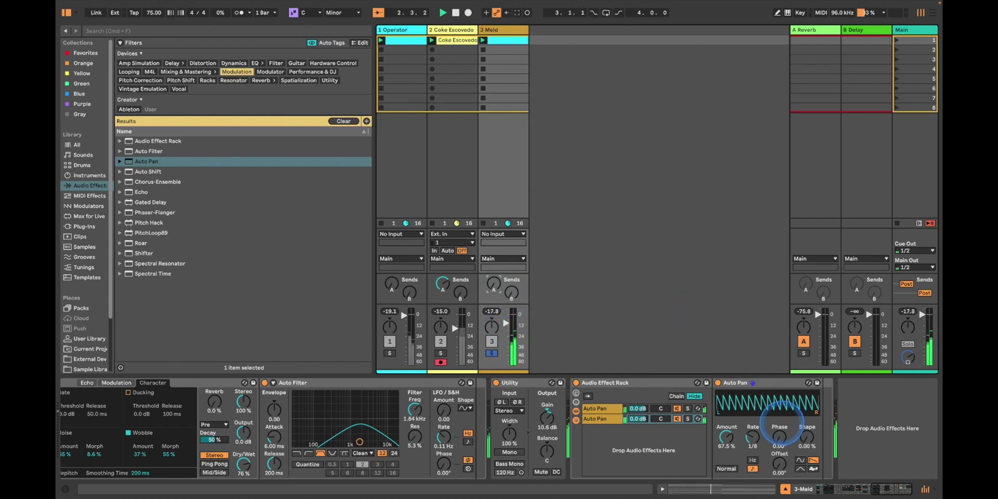
- Set the second Auto Pan's phase to 326° and shape to 35.7%, auditioning the chain in solo and in the full mix
{"action": "mouse_move", "coordinate": [780, 440]}
{"action": "left_mouse_down"}
{"action": "mouse_move", "coordinate": [780, 460]}
{"action": "mouse_move", "coordinate": [806, 435]}
{"action": "mouse_move", "coordinate": [779, 447]}
{"action": "left_mouse_up"}
{"action": "key", "text": "Delete"}
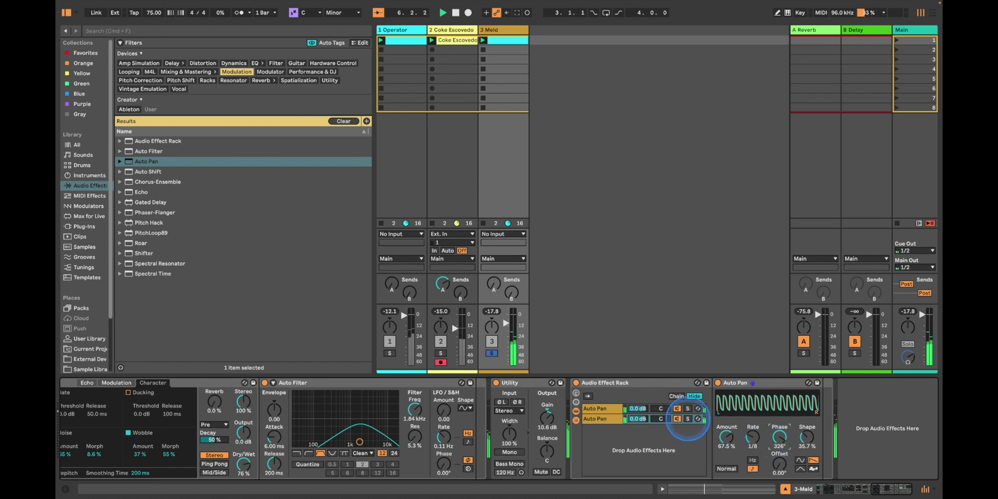
{"action": "left_click", "coordinate": [687, 418]}
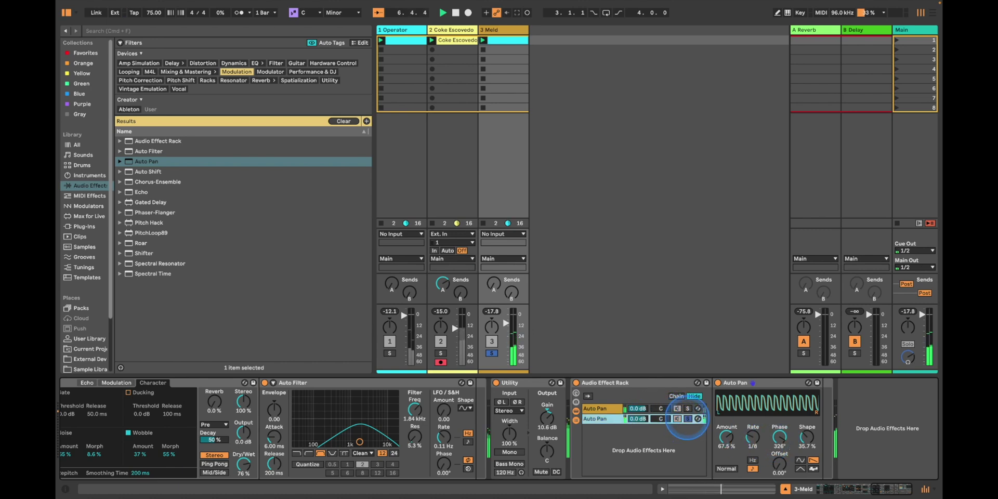
{"action": "left_click", "coordinate": [491, 353]}
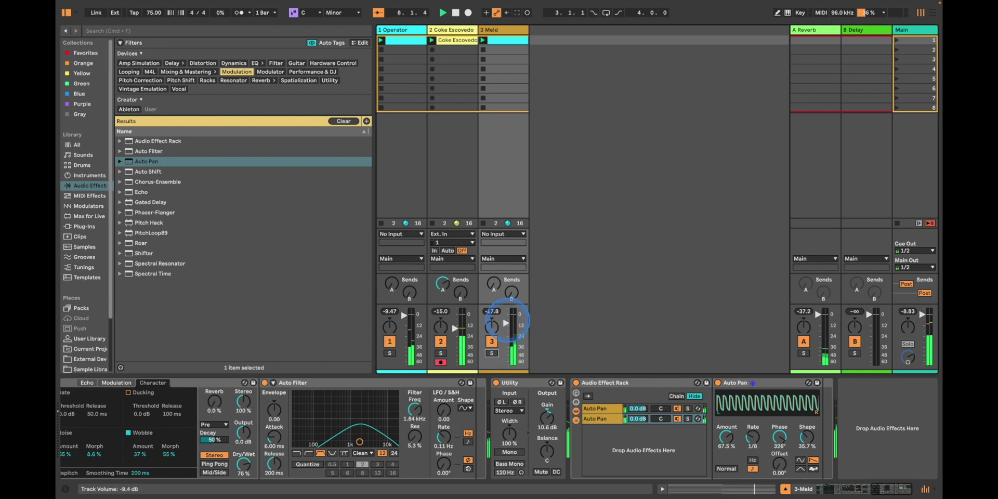
- Lower the Meld track's volume to -11.0 dB and turn up the Operator track's Reverb send
{"action": "left_click", "coordinate": [506, 322]}
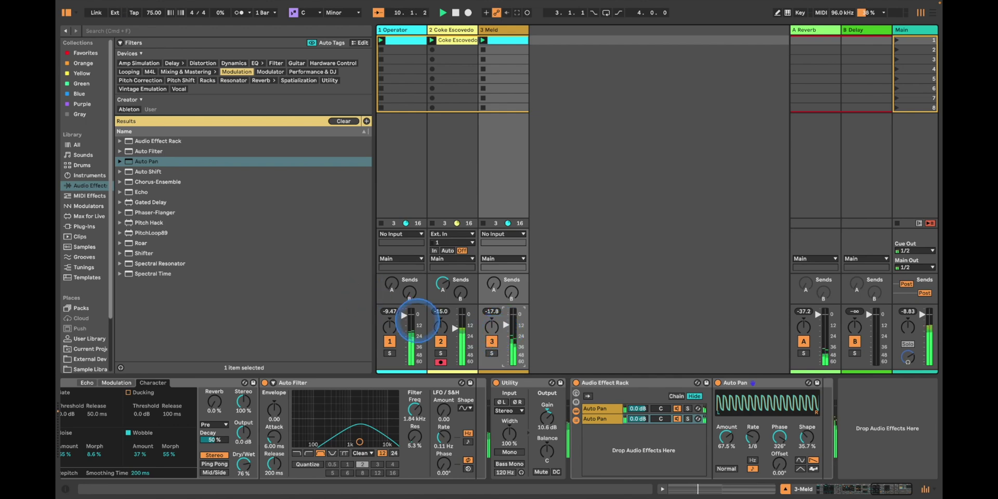
{"action": "double_click", "coordinate": [402, 40]}
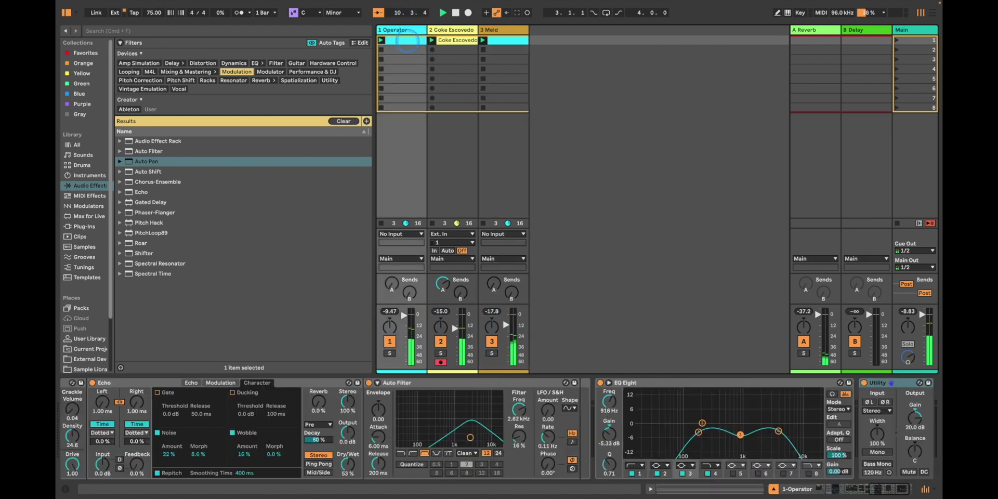
{"action": "key", "text": "shift+Tab"}
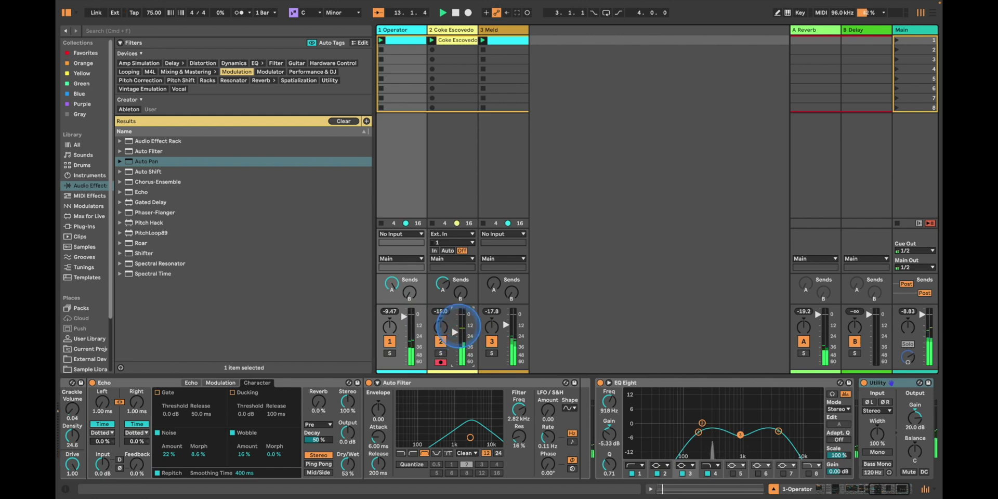
- Enlarge the mixer's volume section and set the Coke Escovedo track's volume to -17.4 dB
{"action": "left_click_drag", "start_coordinate": [477, 304], "coordinate": [475, 255]}
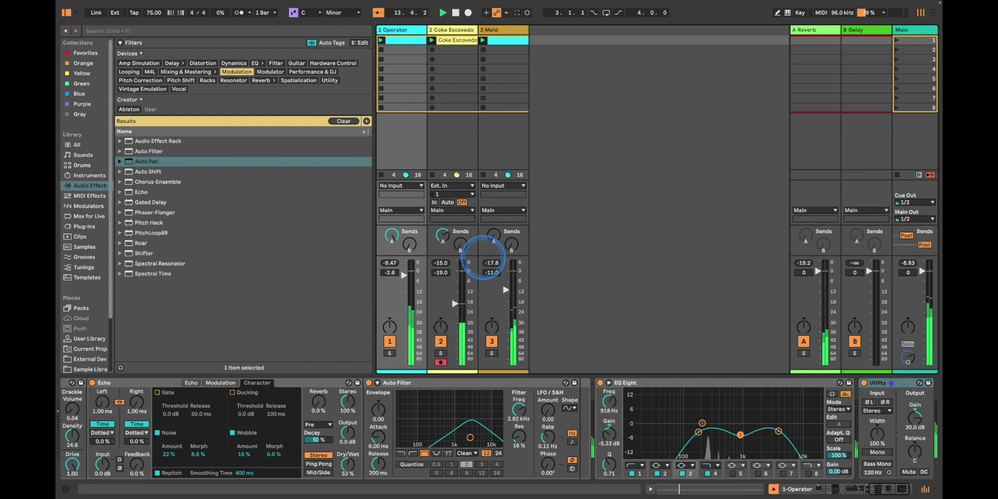
{"action": "left_click_drag", "start_coordinate": [461, 303], "coordinate": [454, 300]}
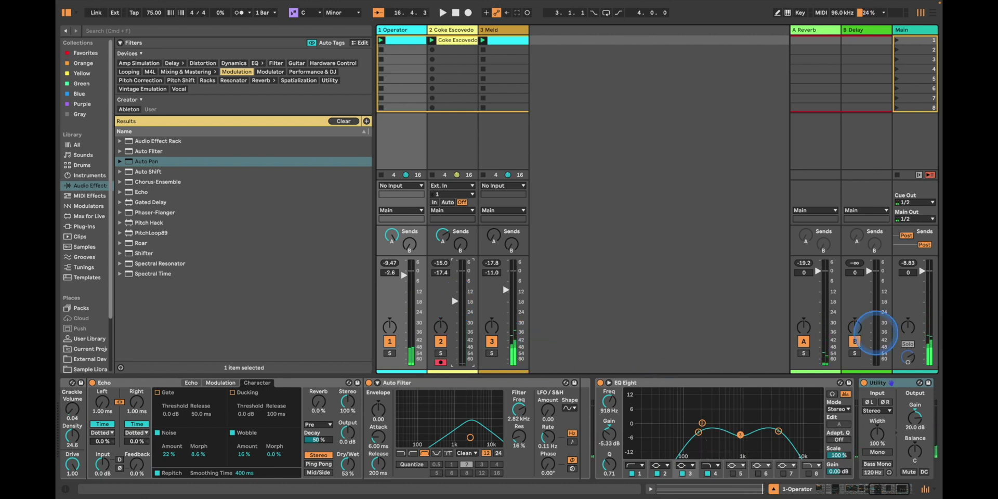
- Add a new MIDI track and load the Analog instrument onto it
{"action": "left_click_drag", "start_coordinate": [918, 281], "coordinate": [920, 364]}
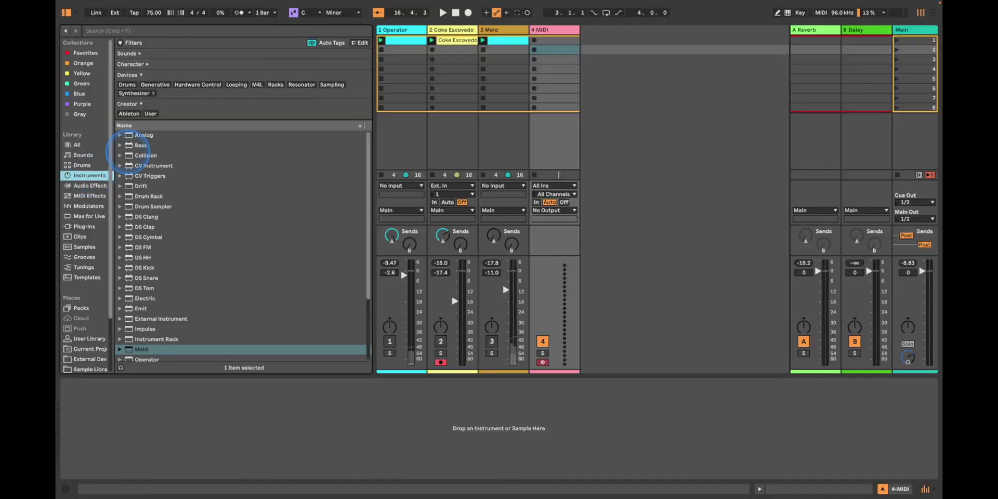
{"action": "left_click", "coordinate": [165, 134]}
{"action": "left_click_drag", "start_coordinate": [552, 61], "coordinate": [553, 61]}
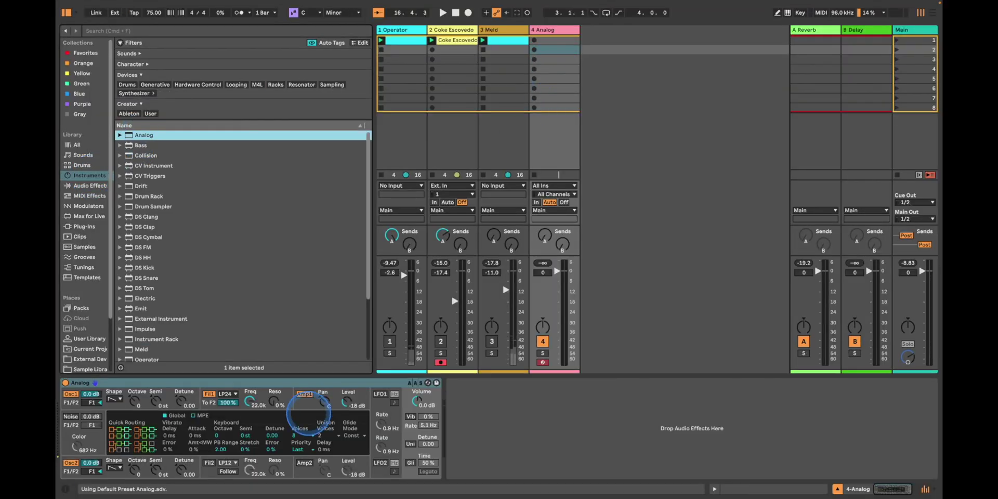
- Set Analog's oscillator 1 to a rectangle wave and its octave to -1
{"action": "left_click", "coordinate": [114, 399]}
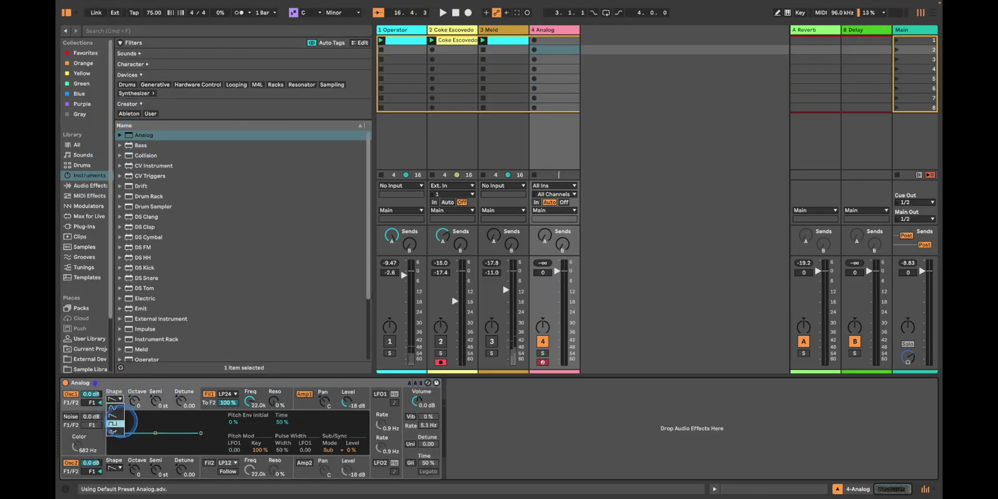
{"action": "left_click", "coordinate": [114, 424]}
{"action": "left_click", "coordinate": [134, 401]}
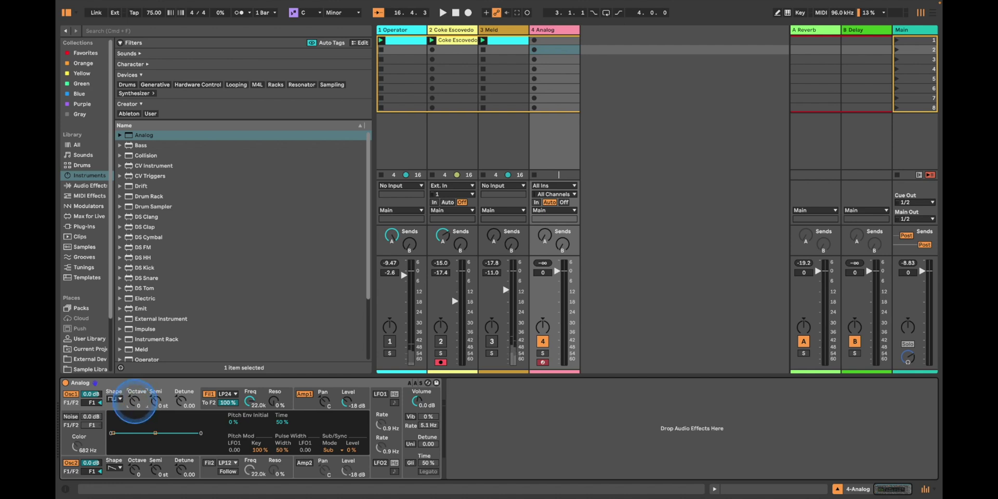
{"action": "left_click", "coordinate": [134, 401]}
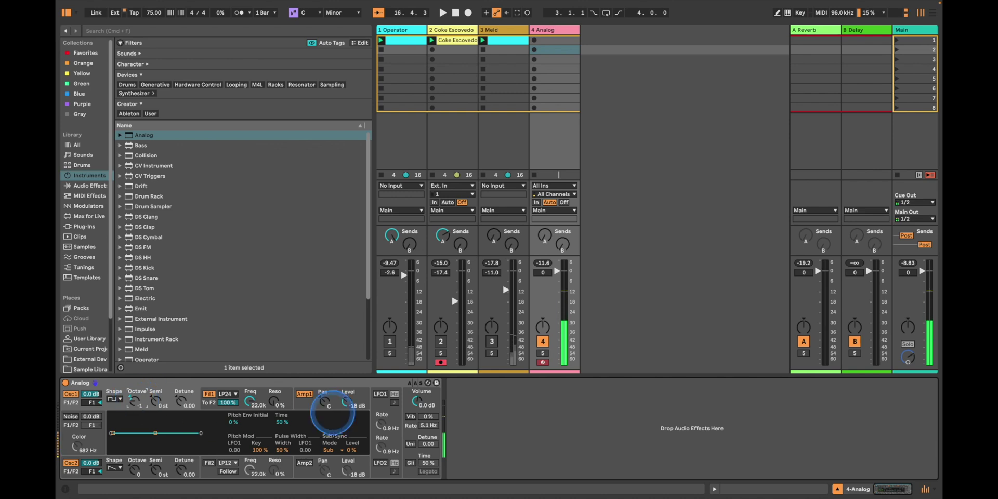
- Set Analog's filter 1 frequency to 547 Hz and resonance to 41%, and adjust its frequency envelope modulation
{"action": "left_click", "coordinate": [378, 425]}
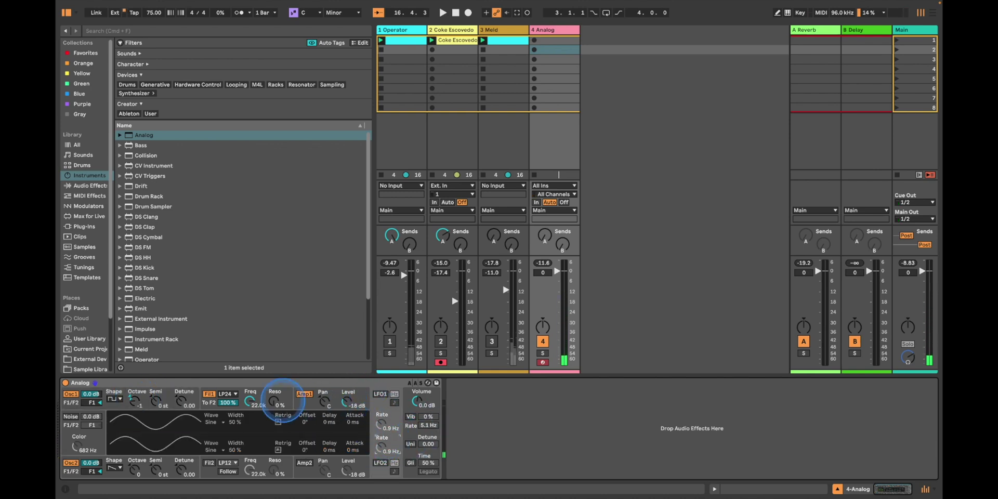
{"action": "left_click_drag", "start_coordinate": [253, 401], "coordinate": [252, 400]}
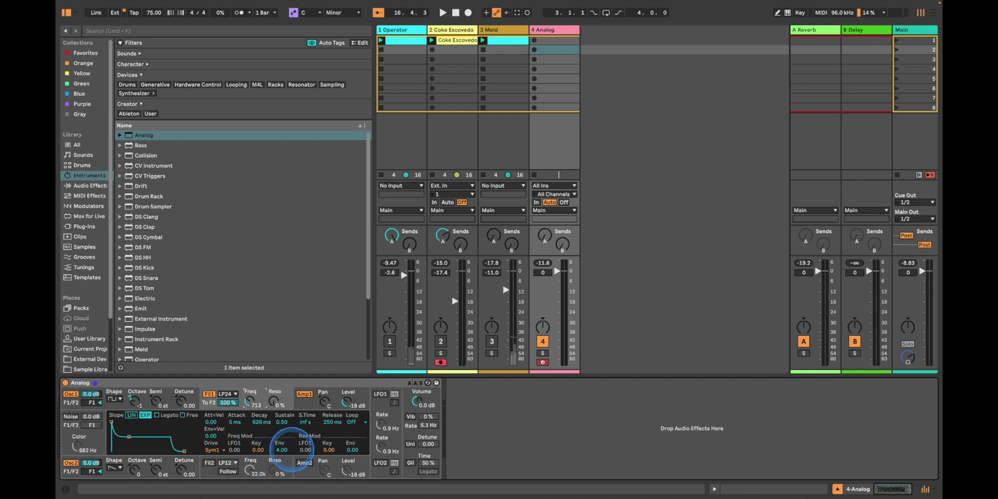
{"action": "mouse_move", "coordinate": [282, 449]}
{"action": "left_mouse_down"}
{"action": "mouse_move", "coordinate": [282, 461]}
{"action": "mouse_move", "coordinate": [282, 454]}
{"action": "left_mouse_up"}
{"action": "left_click_drag", "start_coordinate": [273, 401], "coordinate": [249, 402]}
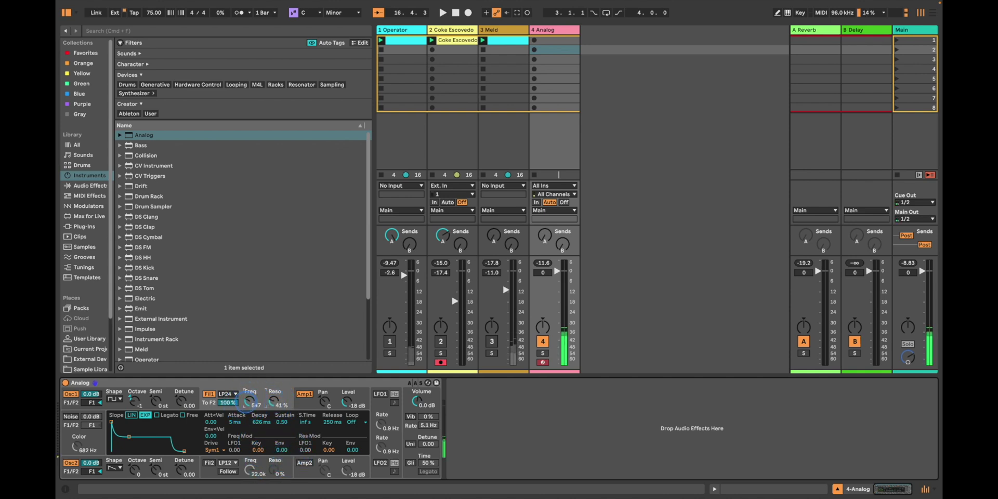
- Set Analog's oscillator 2 to a rectangle wave with a detune of 0.15 and an octave of 1
{"action": "left_click", "coordinate": [134, 469]}
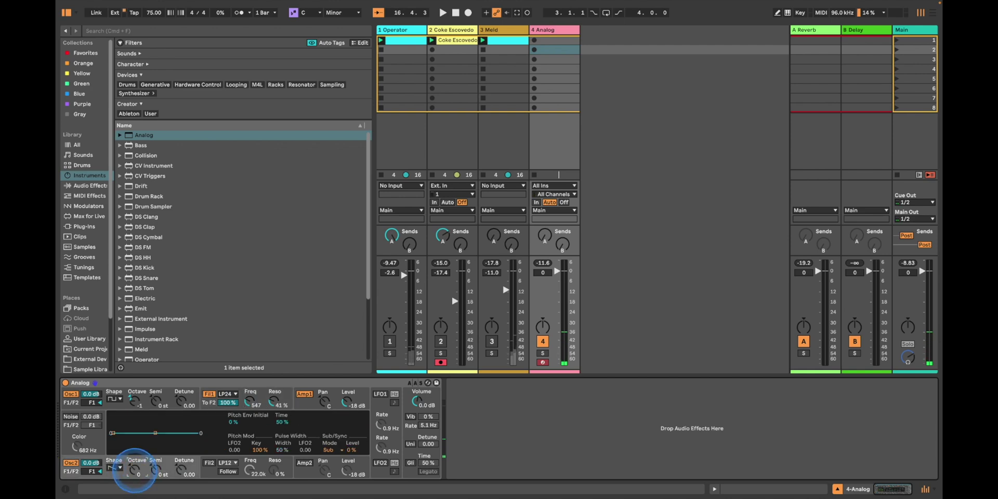
{"action": "left_click", "coordinate": [113, 467]}
{"action": "left_click", "coordinate": [119, 446]}
{"action": "left_click_drag", "start_coordinate": [181, 470], "coordinate": [180, 471]}
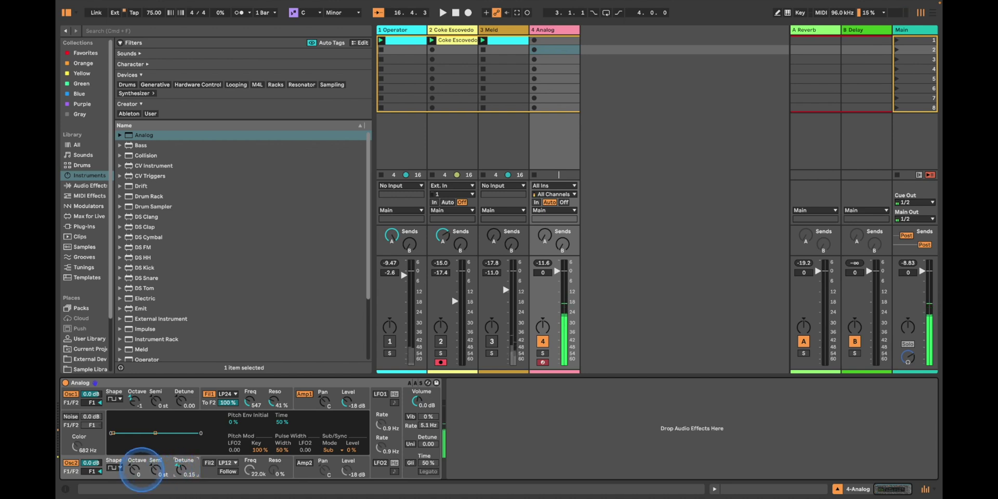
{"action": "left_click", "coordinate": [136, 471]}
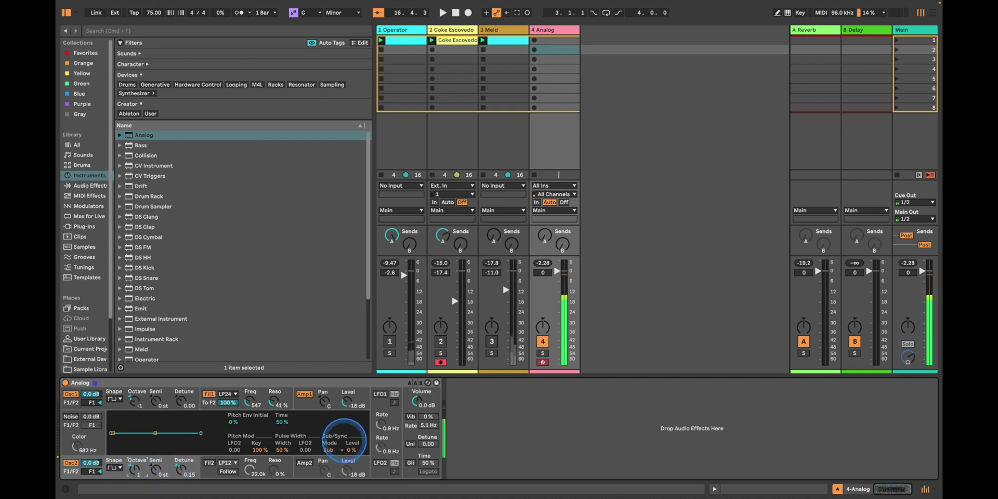
- Set Analog's global pitch bend range to 12
{"action": "left_click", "coordinate": [403, 400]}
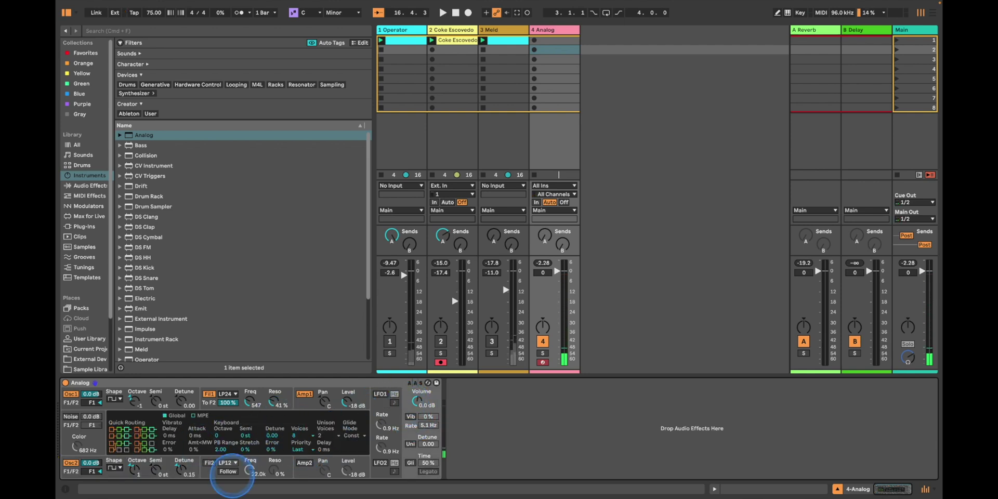
{"action": "left_click_drag", "start_coordinate": [221, 449], "coordinate": [219, 438]}
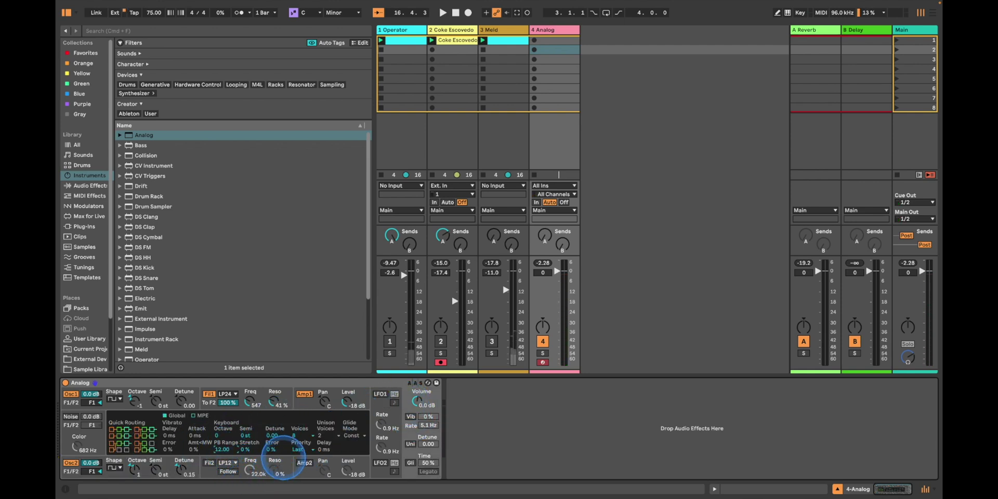
- Make Analog monophonic and set its global keyboard detune to 0.04
{"action": "left_click", "coordinate": [306, 432]}
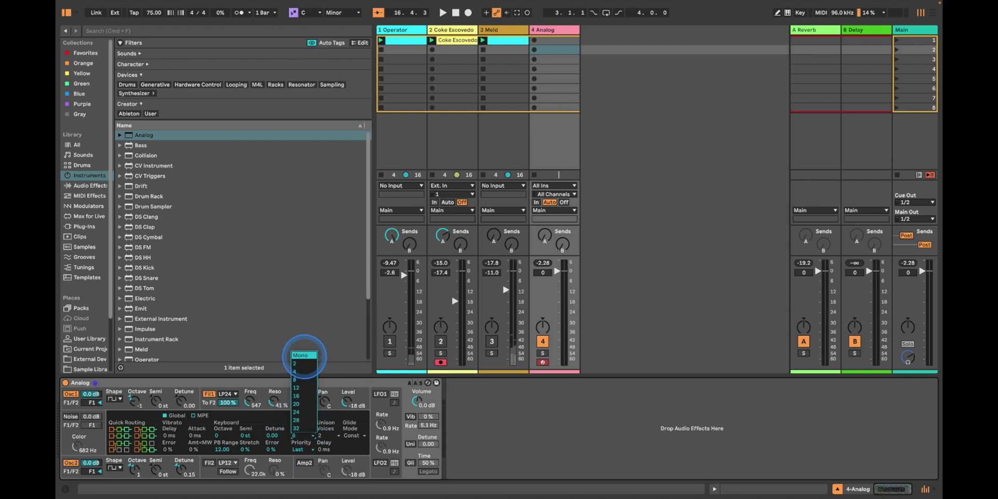
{"action": "left_click", "coordinate": [305, 357]}
{"action": "left_click_drag", "start_coordinate": [277, 434], "coordinate": [275, 436]}
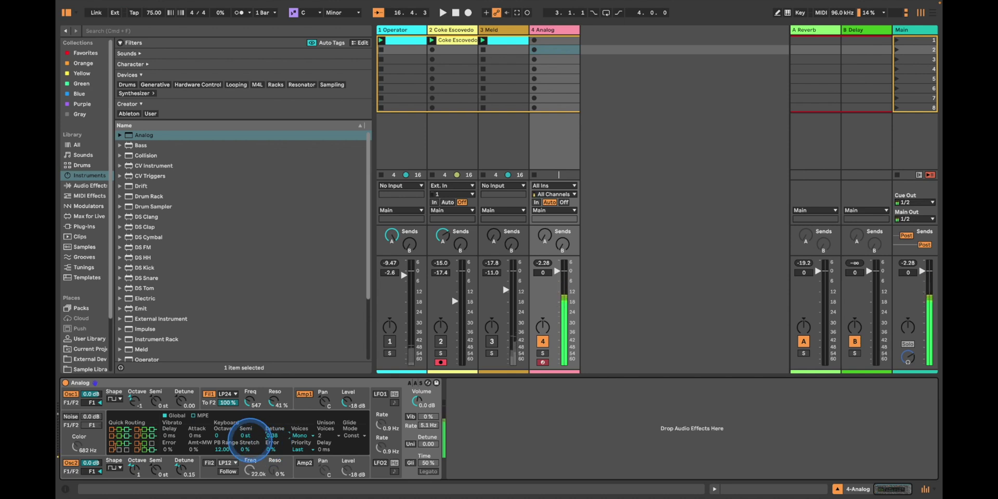
{"action": "left_click", "coordinate": [272, 435]}
{"action": "key", "text": "Delete"}
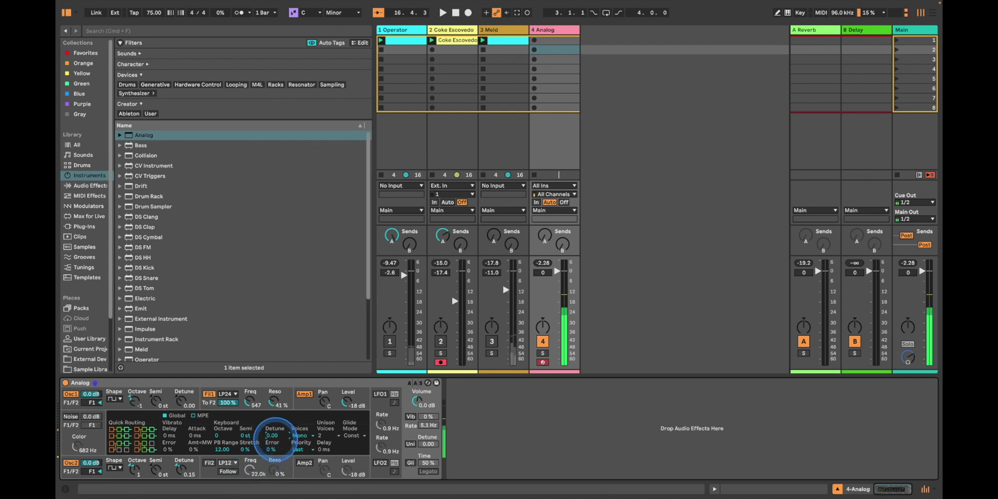
{"action": "left_click_drag", "start_coordinate": [272, 435], "coordinate": [271, 435]}
{"action": "left_click", "coordinate": [271, 435]}
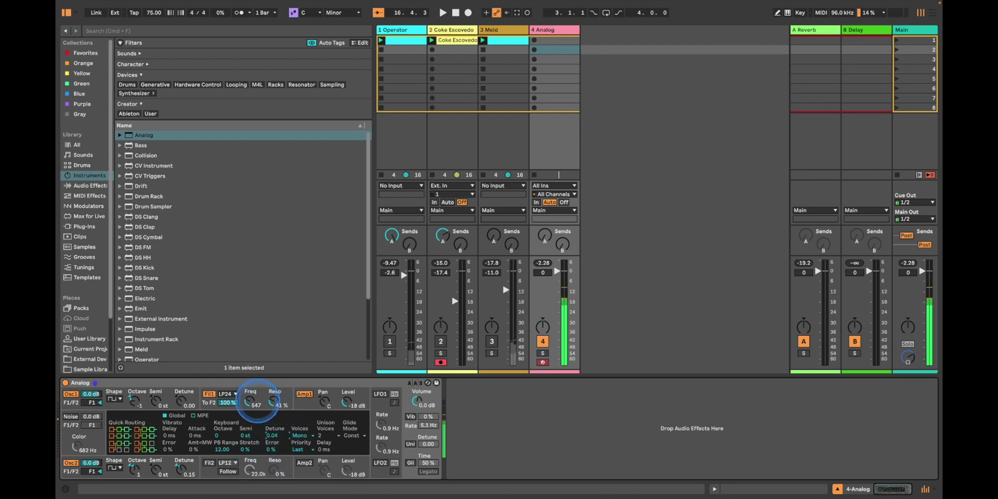
- Set Analog's filter 1 frequency to 1.1k and resonance to 30%, and enable glide with a time of 66%
{"action": "left_click_drag", "start_coordinate": [251, 402], "coordinate": [273, 402]}
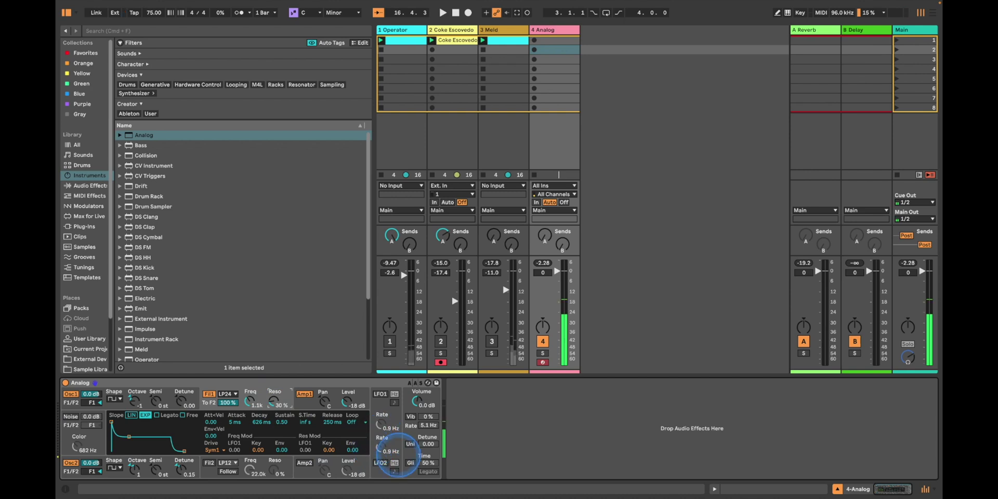
{"action": "left_click", "coordinate": [412, 464]}
{"action": "left_click_drag", "start_coordinate": [428, 463], "coordinate": [429, 454]}
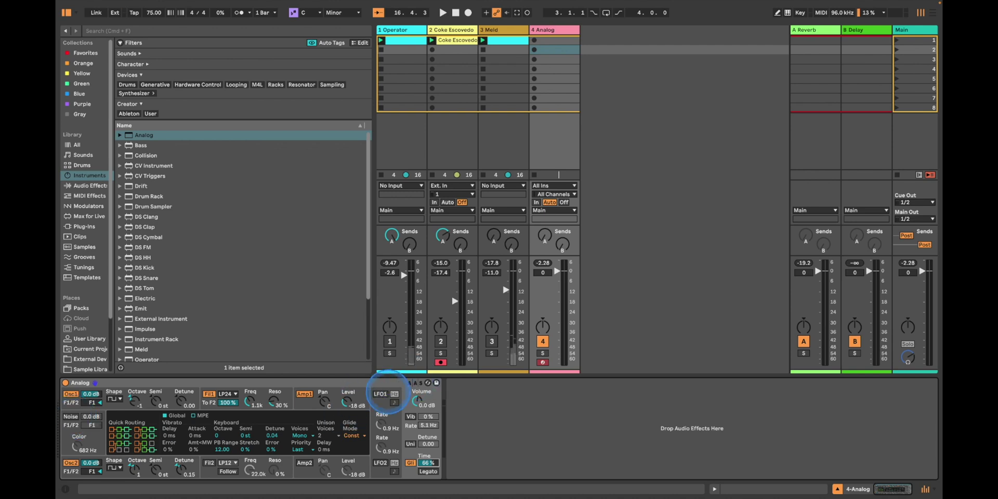
- Enable LFO 1 at 1.9 Hz and set its pulse width modulation of oscillator 1 to 0.91
{"action": "left_click", "coordinate": [383, 426]}
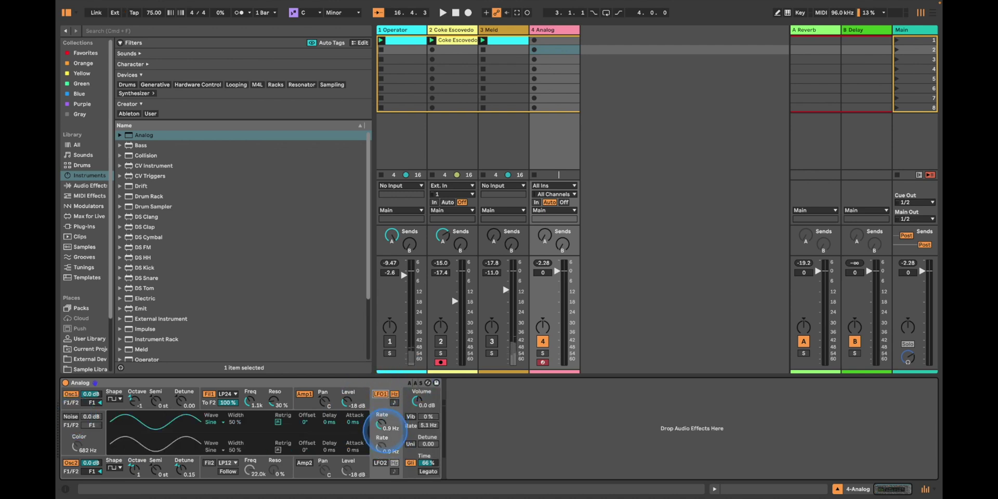
{"action": "left_click_drag", "start_coordinate": [384, 429], "coordinate": [384, 418]}
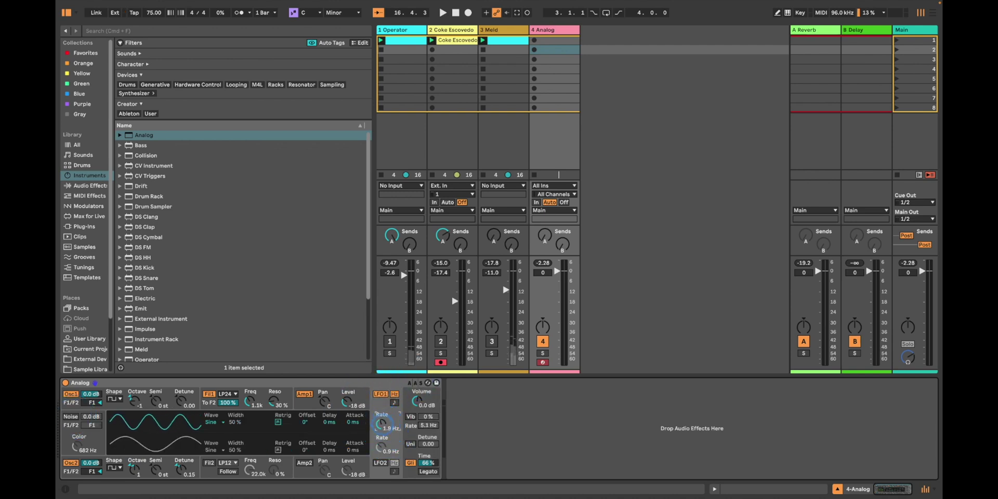
{"action": "left_click", "coordinate": [180, 400]}
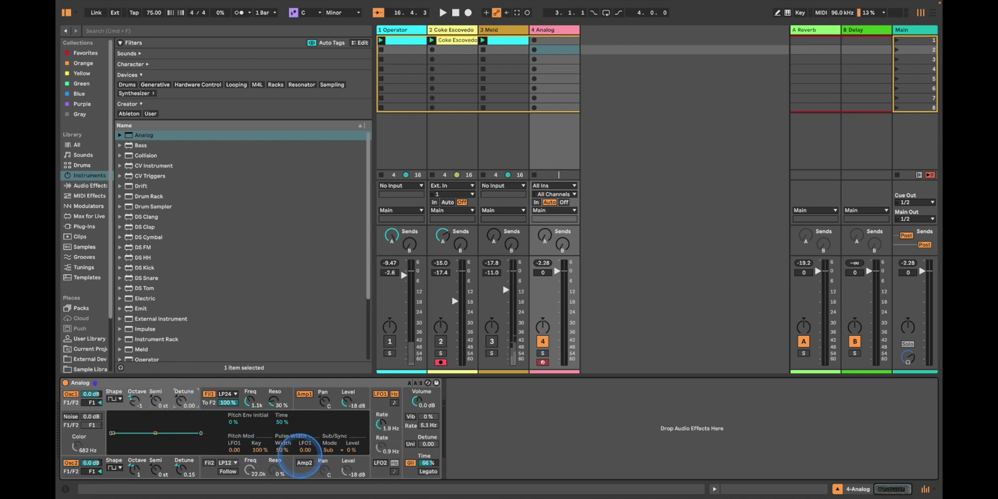
{"action": "left_click_drag", "start_coordinate": [308, 450], "coordinate": [306, 449]}
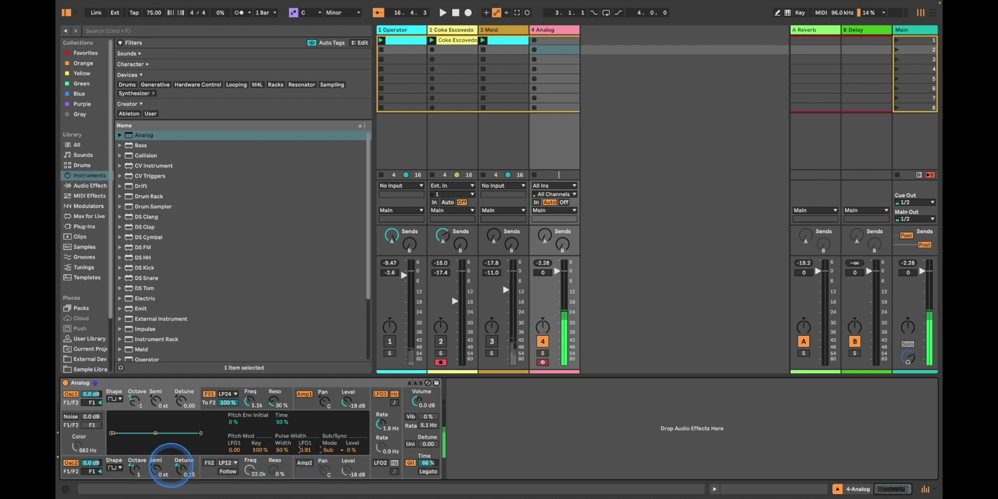
- Enable LFO 2, modulate oscillator 2's pulse width by 0.44, and set the LFO 1 and 2 rates to 0.9 and 1.0 Hz
{"action": "left_click", "coordinate": [158, 466]}
{"action": "left_click", "coordinate": [380, 462]}
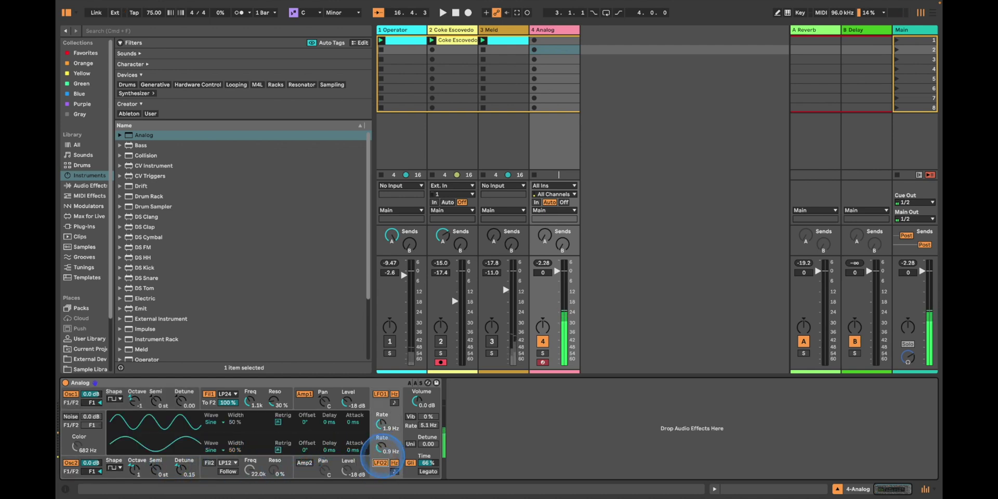
{"action": "left_click_drag", "start_coordinate": [380, 449], "coordinate": [380, 446]}
{"action": "left_click", "coordinate": [198, 470]}
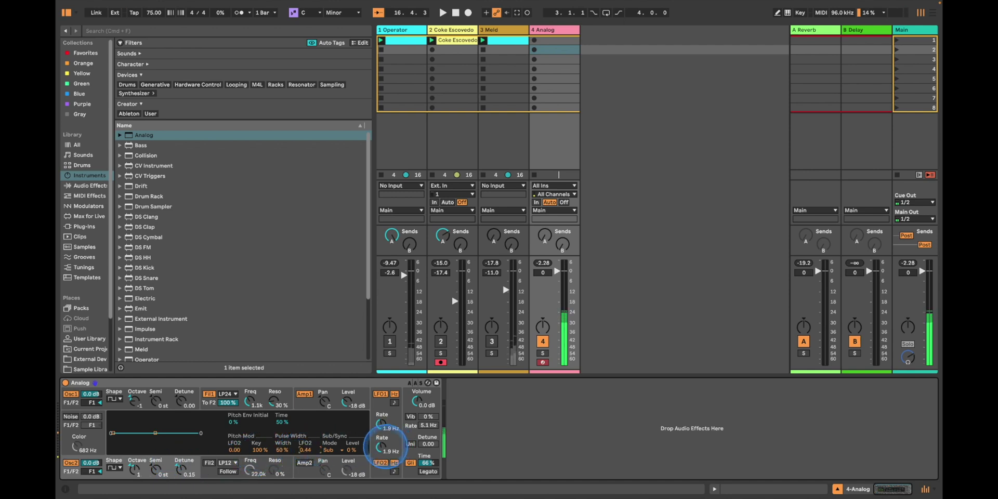
{"action": "left_click_drag", "start_coordinate": [381, 424], "coordinate": [381, 448]}
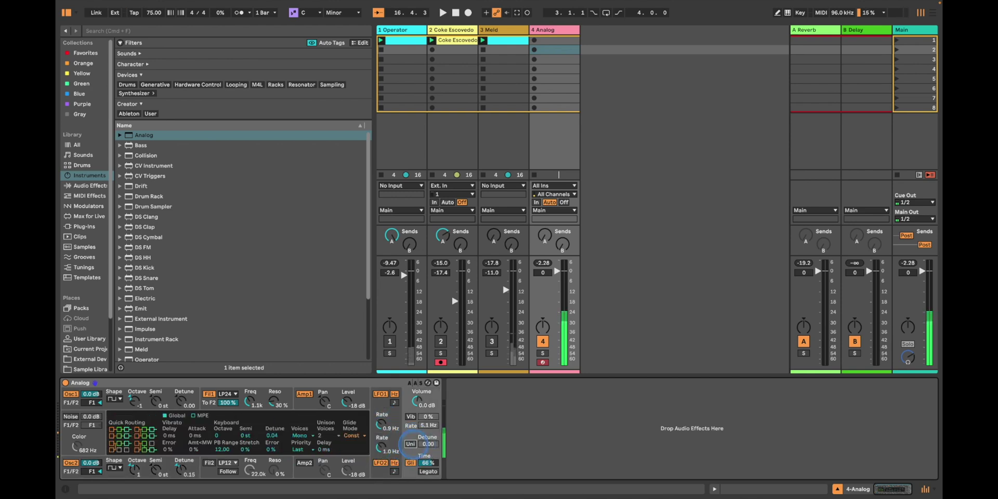
- Enable unison in Analog and lower the Analog track's volume to -8.8 dB
{"action": "left_click", "coordinate": [416, 444]}
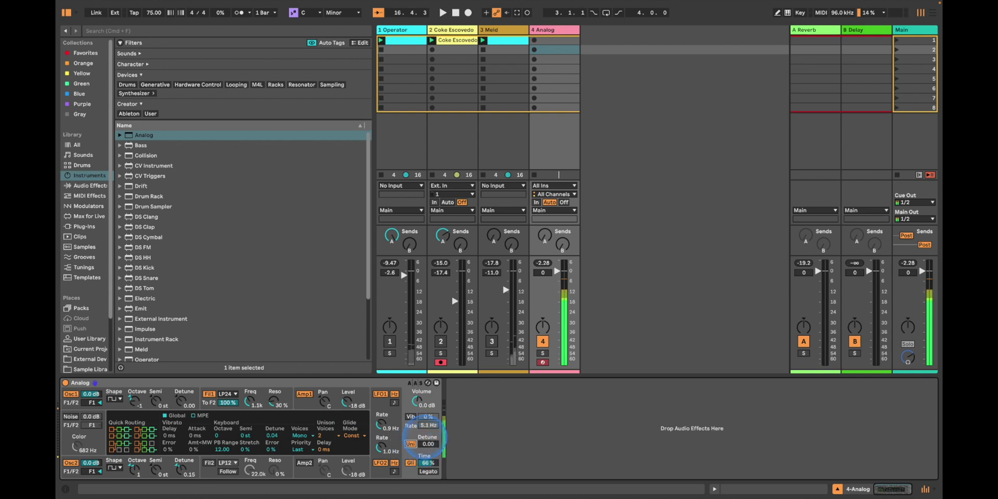
{"action": "left_click_drag", "start_coordinate": [561, 262], "coordinate": [563, 272]}
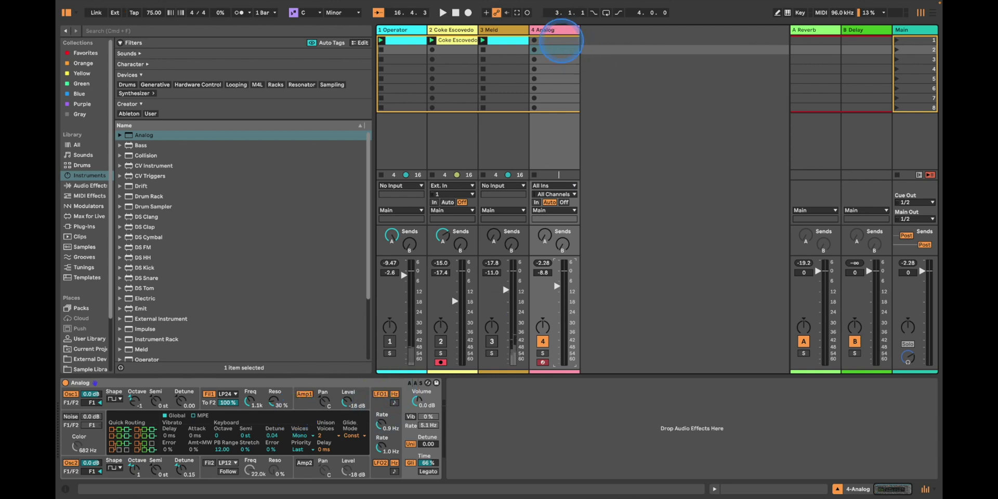
- Create a MIDI clip in the Analog track's first slot and lengthen it to 4 bars
{"action": "double_click", "coordinate": [559, 40]}
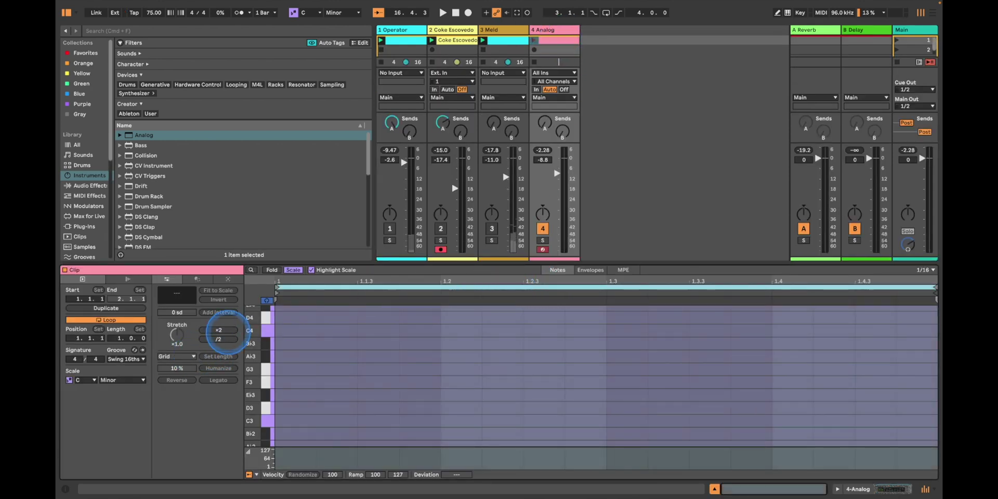
{"action": "left_click", "coordinate": [218, 330]}
{"action": "left_click", "coordinate": [219, 329]}
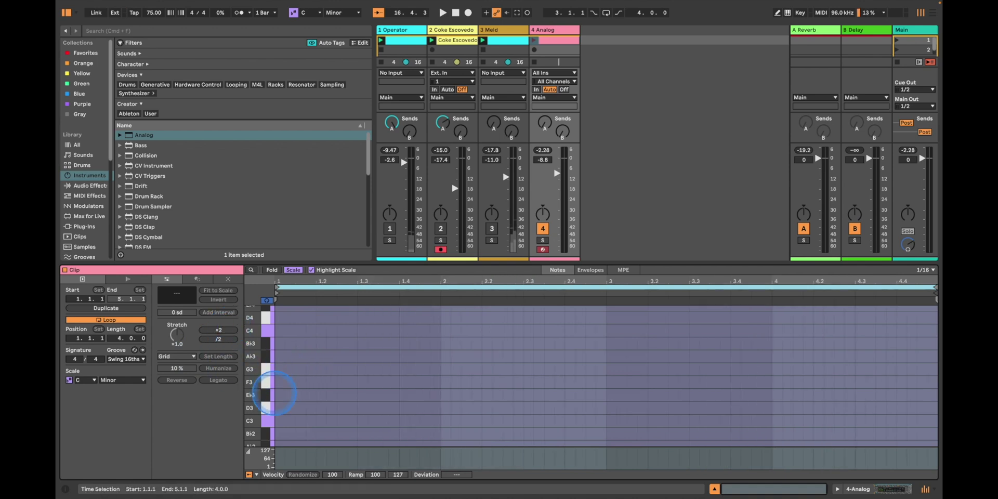
{"action": "scroll", "coordinate": [275, 390], "scroll_direction": "down", "scroll_amount": 2}
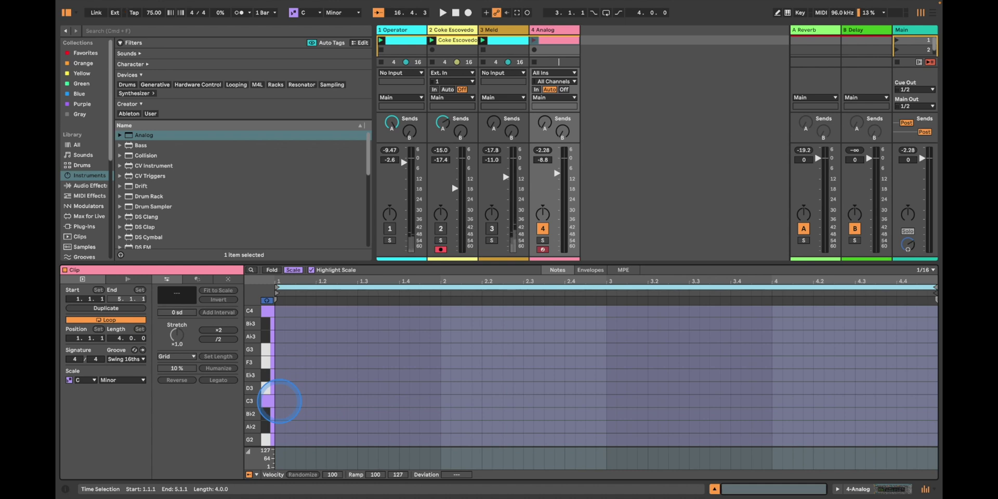
{"action": "scroll", "coordinate": [279, 401], "scroll_direction": "down", "scroll_amount": 6}
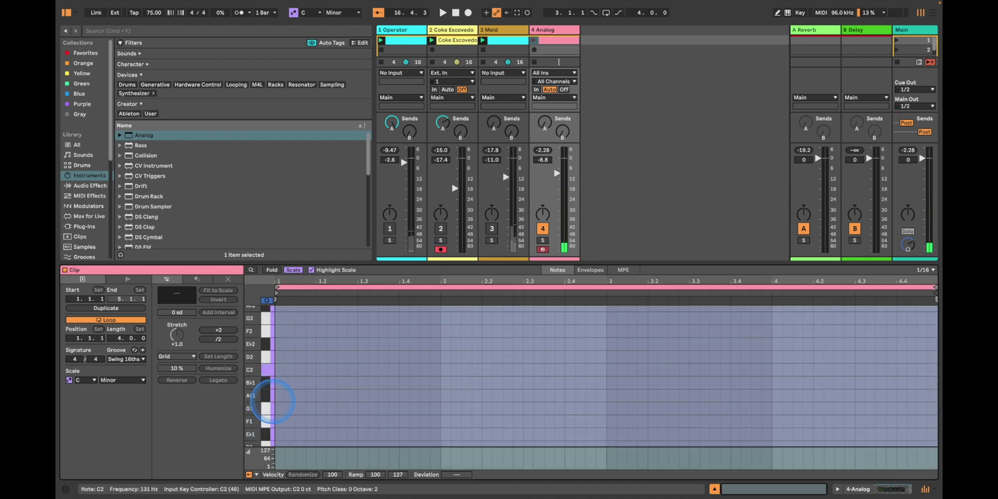
- Draw a bass line in the clip's bars 1 and 2 using C1, G1, B♭0, F1, E♭1 and A♭0 notes
{"action": "double_click", "coordinate": [283, 411]}
{"action": "left_click_drag", "start_coordinate": [319, 360], "coordinate": [443, 388]}
{"action": "double_click", "coordinate": [341, 424]}
{"action": "double_click", "coordinate": [351, 411]}
{"action": "left_click_drag", "start_coordinate": [442, 437], "coordinate": [605, 424]}
- Complete the bass line in bars 3 and 4 with E♭1, D1, B♭0 and C1, and audition the clip
{"action": "left_click", "coordinate": [534, 40]}
{"action": "key", "text": "space"}
{"action": "left_click_drag", "start_coordinate": [609, 386], "coordinate": [686, 386]}
{"action": "mouse_move", "coordinate": [692, 398]}
{"action": "left_mouse_down"}
{"action": "mouse_move", "coordinate": [768, 399]}
{"action": "mouse_move", "coordinate": [851, 424]}
{"action": "left_mouse_up"}
{"action": "left_click_drag", "start_coordinate": [858, 412], "coordinate": [933, 411]}
{"action": "key", "text": "space"}
- Reactivate the muted Operator, Coke Escovedo and Meld tracks to hear the full mix
{"action": "left_click", "coordinate": [542, 240]}
{"action": "left_click", "coordinate": [441, 228]}
{"action": "left_click", "coordinate": [389, 228]}
- Set Analog's oscillator 2 octave to 0 and the Analog track's volume to -9.4 dB
{"action": "key", "text": "shift+Tab"}
{"action": "left_click_drag", "start_coordinate": [181, 469], "coordinate": [181, 463]}
{"action": "left_click_drag", "start_coordinate": [556, 286], "coordinate": [557, 287]}
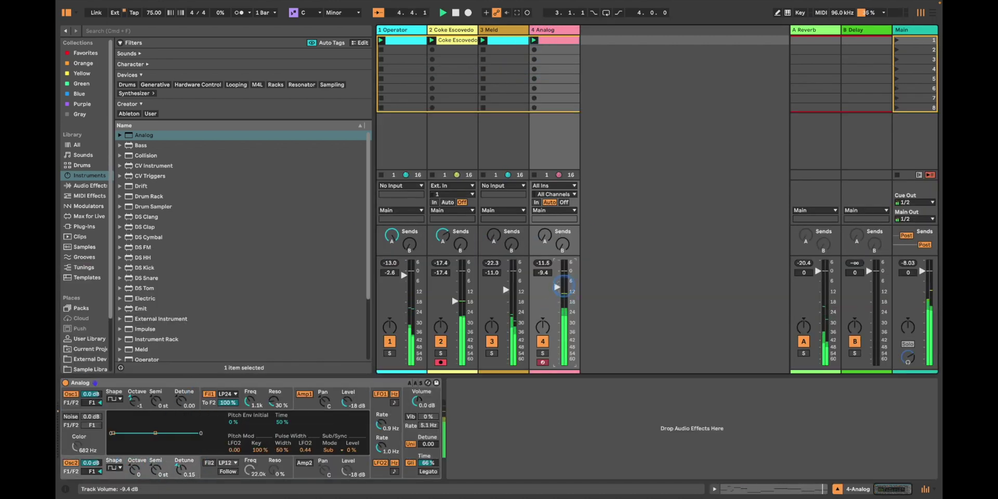
- Set Analog's filter 1 frequency to 1.6k and glide time to 57%, and lower its track volume to -12.8 dB
{"action": "left_click_drag", "start_coordinate": [251, 401], "coordinate": [251, 398]}
{"action": "left_click_drag", "start_coordinate": [427, 462], "coordinate": [428, 467]}
{"action": "left_click_drag", "start_coordinate": [557, 287], "coordinate": [557, 292]}
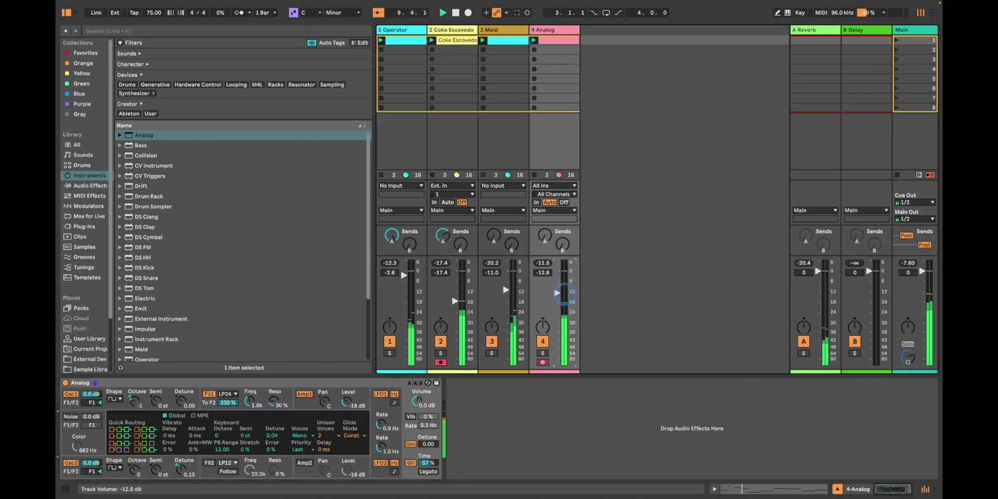
- Solo the Analog track and stop playback
{"action": "left_click", "coordinate": [543, 353]}
{"action": "key", "text": "space"}
{"action": "left_click", "coordinate": [543, 342]}
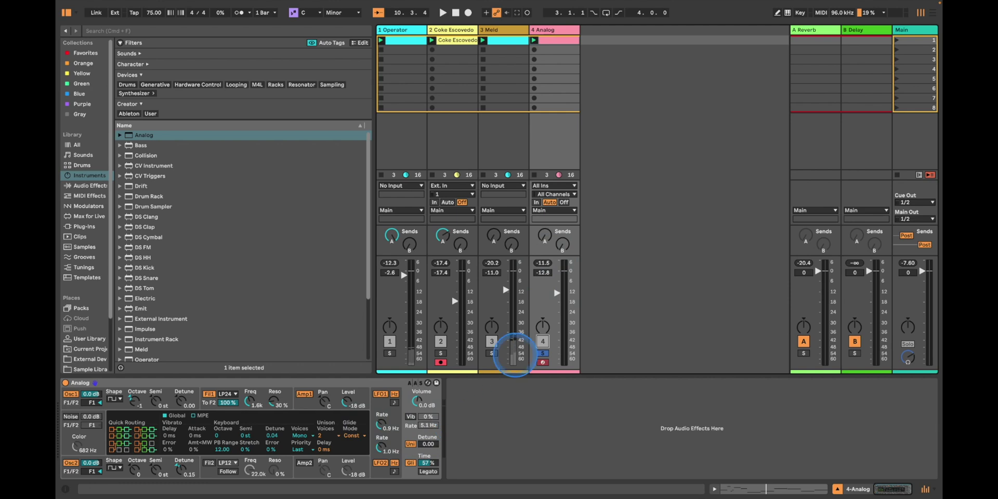
- Start bar 1's E♭1 slightly earlier and extend A♭0 and D1 so they overlap neighbouring notes, then audition the glides
{"action": "double_click", "coordinate": [572, 42]}
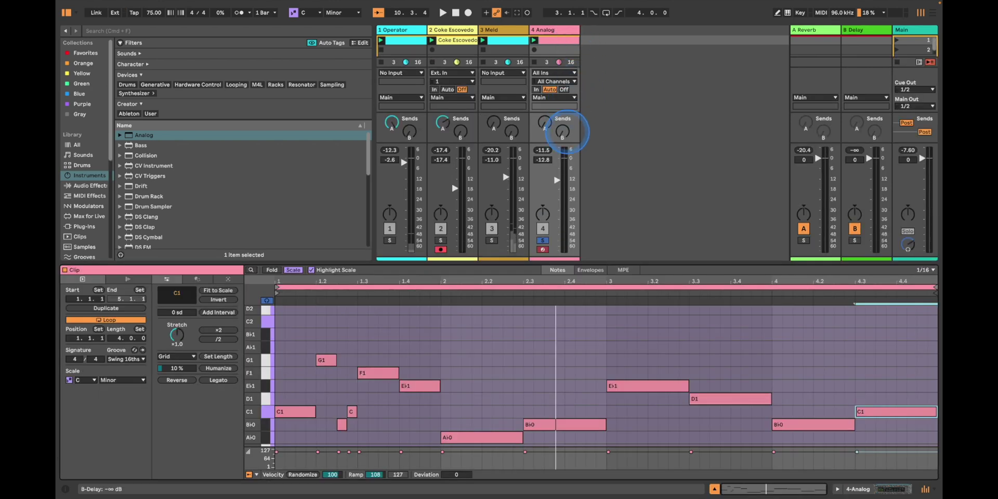
{"action": "key", "text": "space"}
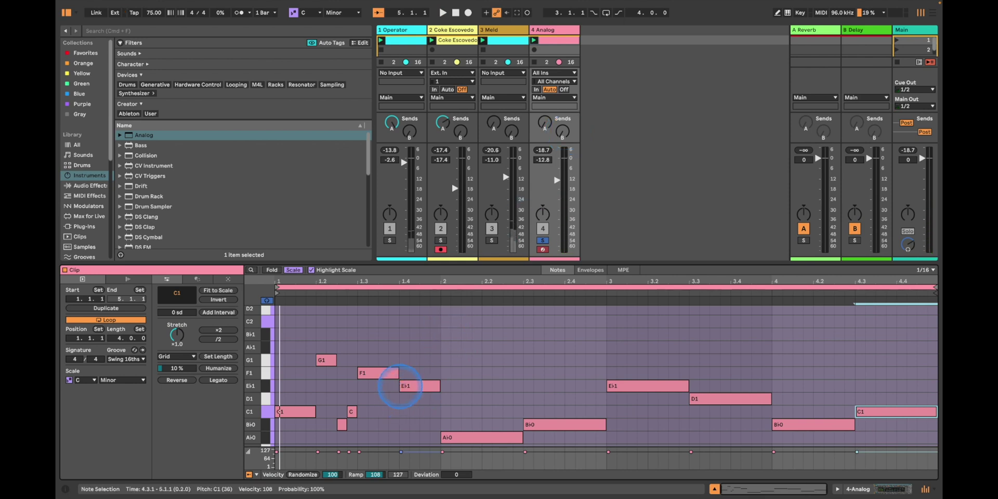
{"action": "left_click_drag", "start_coordinate": [400, 386], "coordinate": [397, 385]}
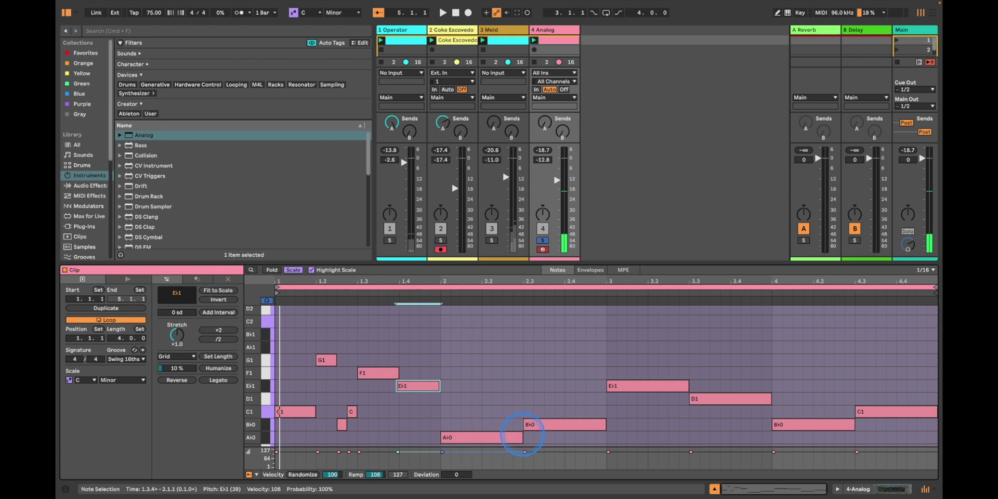
{"action": "left_click_drag", "start_coordinate": [521, 437], "coordinate": [525, 437]}
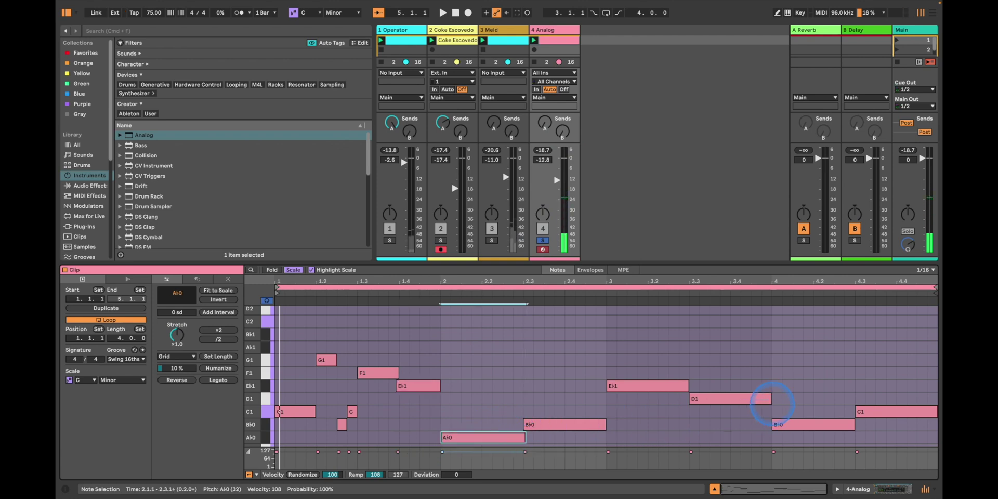
{"action": "left_click_drag", "start_coordinate": [772, 399], "coordinate": [773, 399]}
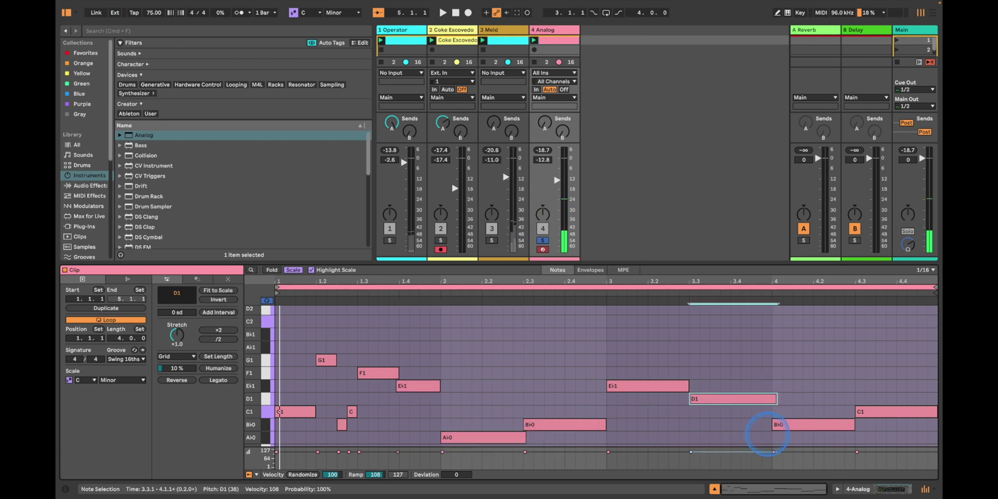
{"action": "key", "text": "space"}
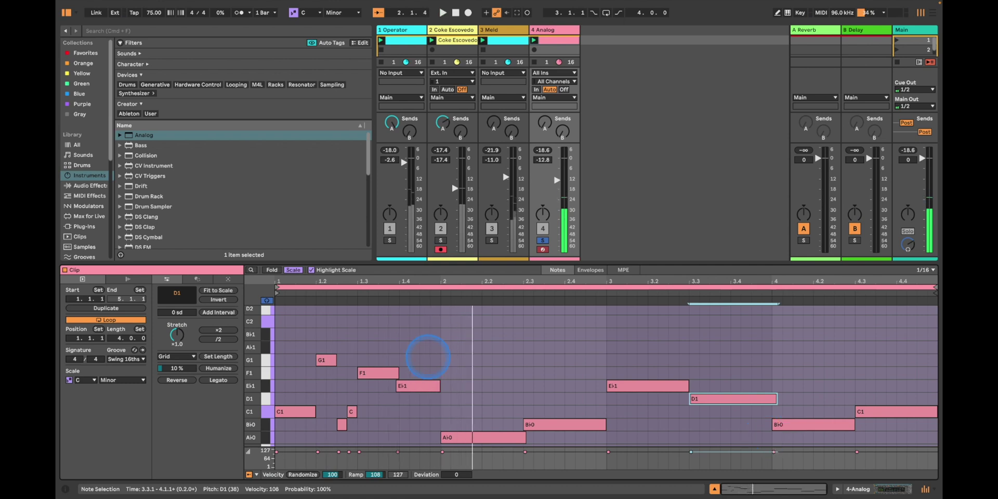
{"action": "left_click", "coordinate": [413, 385]}
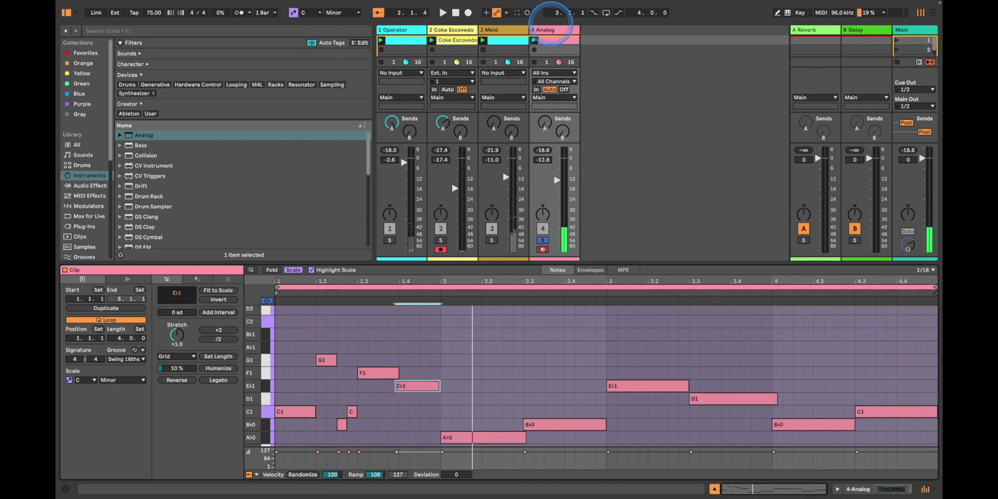
- Enable Legato for Analog's glide, set the glide mode to Prop, and adjust the glide time
{"action": "left_click", "coordinate": [550, 29]}
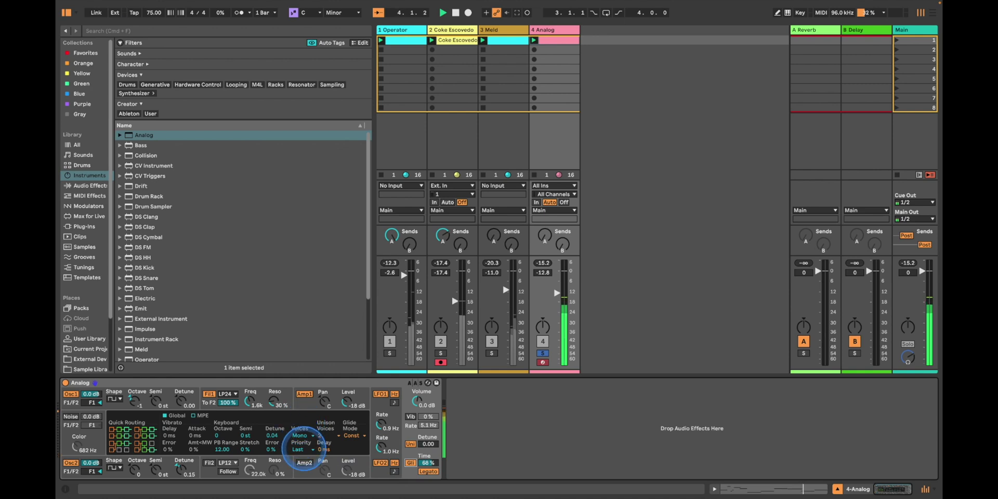
{"action": "left_click", "coordinate": [302, 449]}
{"action": "left_click", "coordinate": [359, 441]}
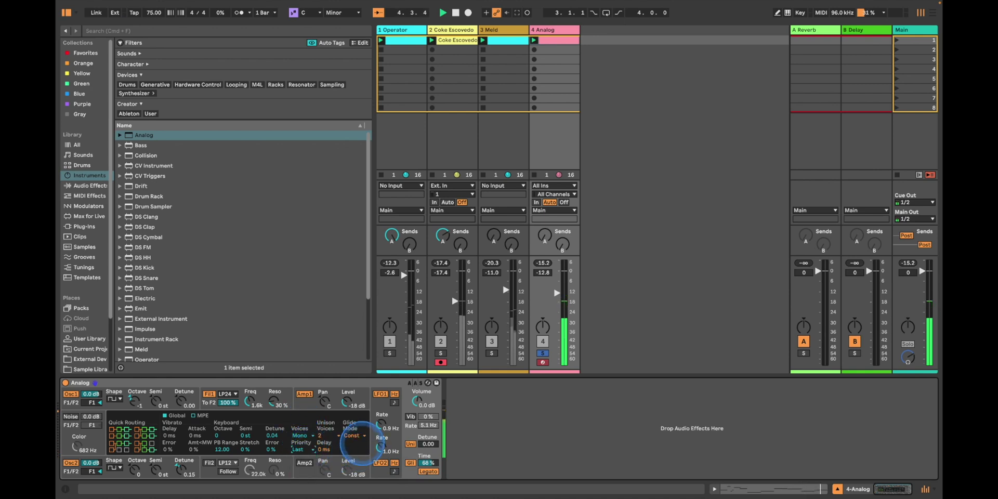
{"action": "left_click", "coordinate": [356, 435]}
{"action": "left_click", "coordinate": [354, 452]}
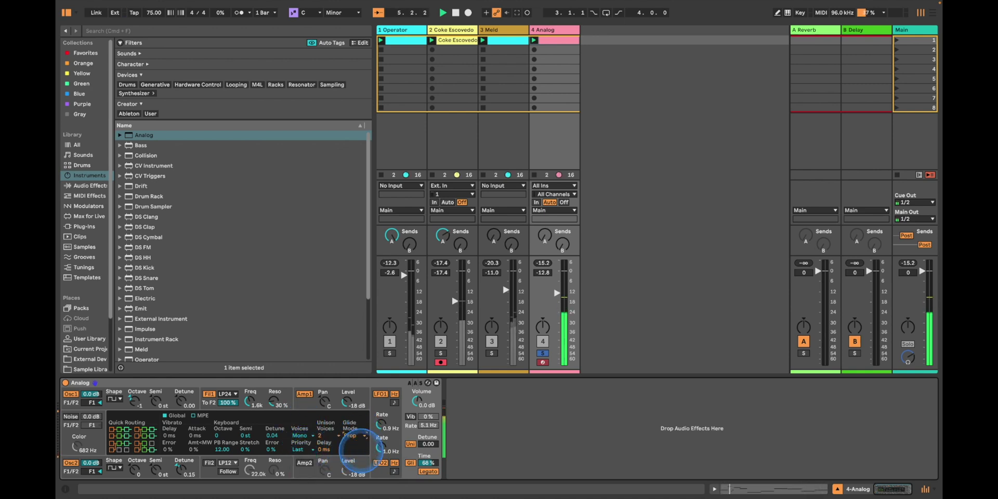
{"action": "left_click_drag", "start_coordinate": [425, 462], "coordinate": [431, 472]}
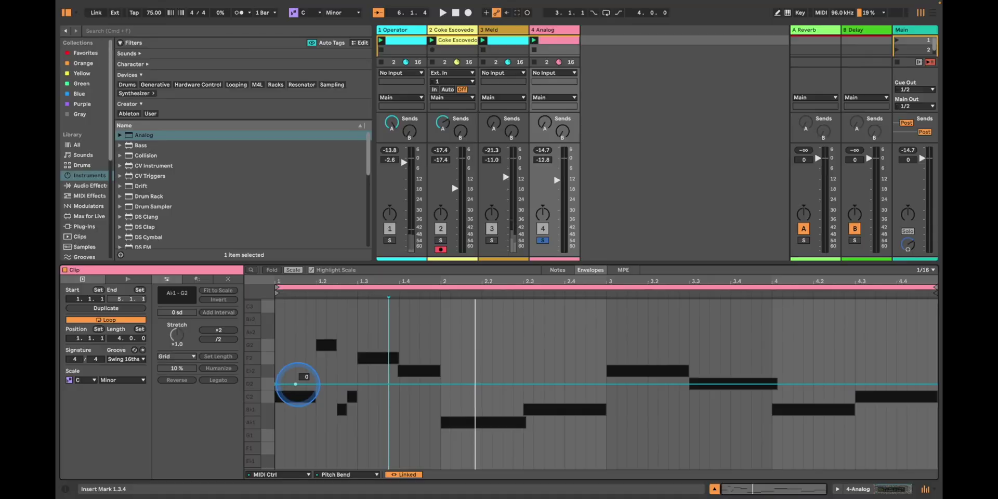
- Draw a pitch bend that rises to zero from below at the clip's start, add a 1000 peak at 1.3.3, and audition it
{"action": "left_click_drag", "start_coordinate": [295, 383], "coordinate": [276, 390]}
{"action": "left_click_drag", "start_coordinate": [276, 394], "coordinate": [279, 448]}
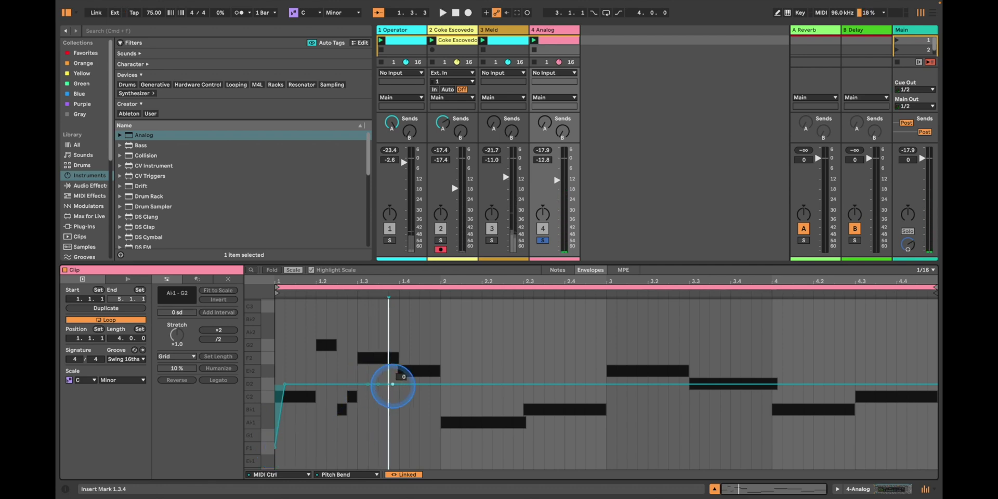
{"action": "right_click", "coordinate": [378, 384]}
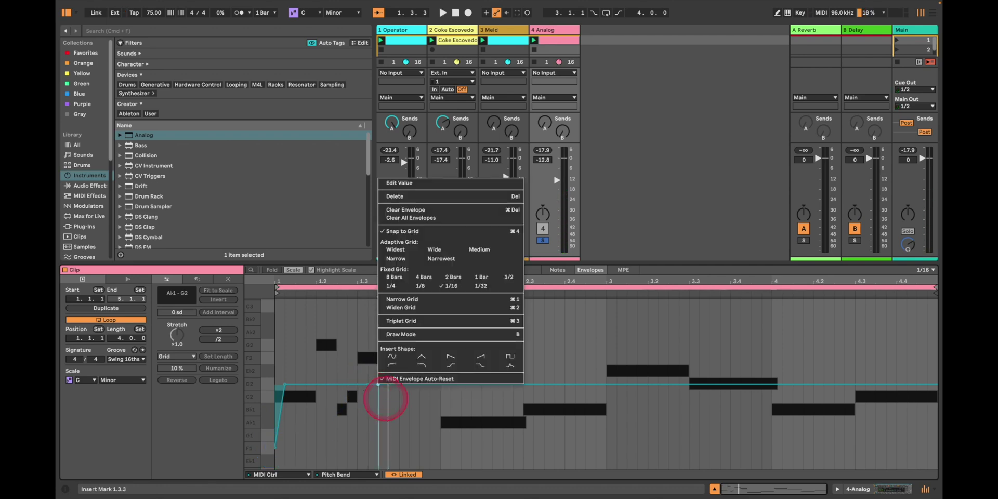
{"action": "left_click", "coordinate": [400, 161]}
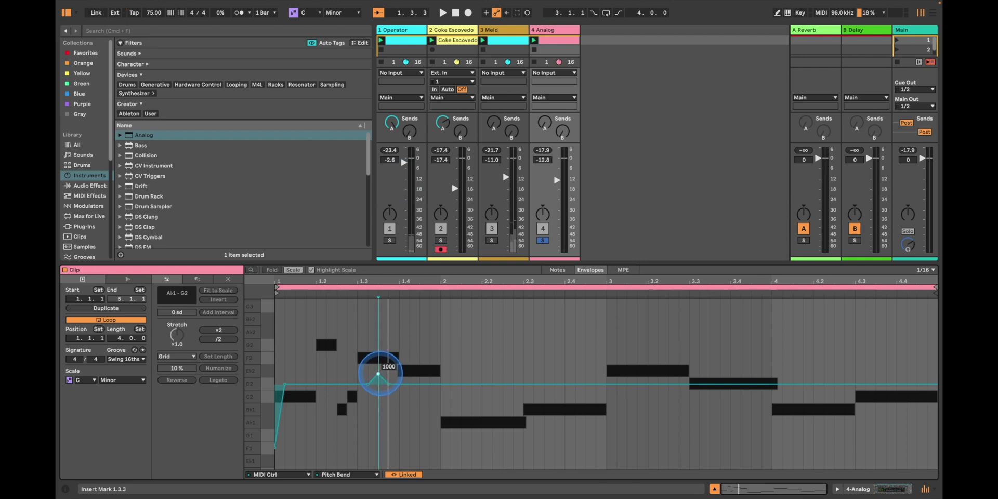
{"action": "key", "text": "space"}
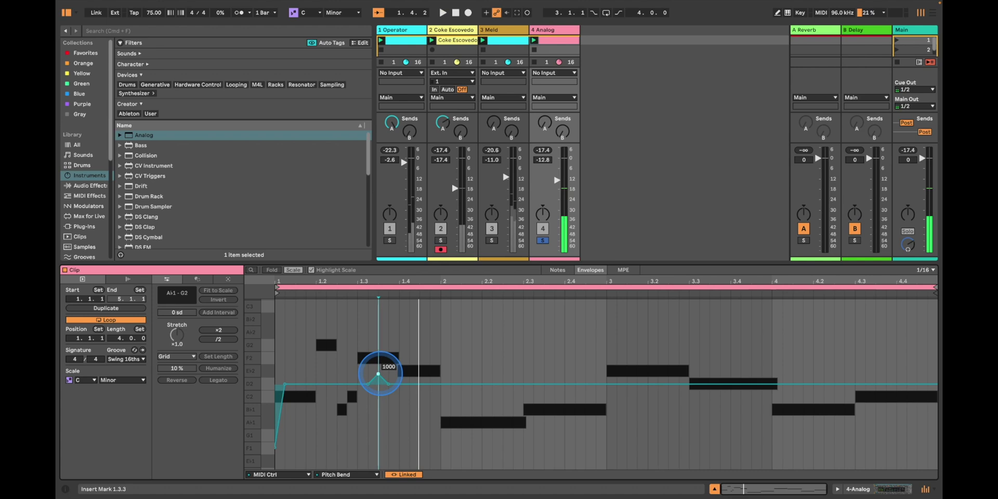
- Raise the pitch bend peak at 1.3.3 on the Analog clip's envelope, keep it narrow, and play the result
{"action": "right_click", "coordinate": [378, 384]}
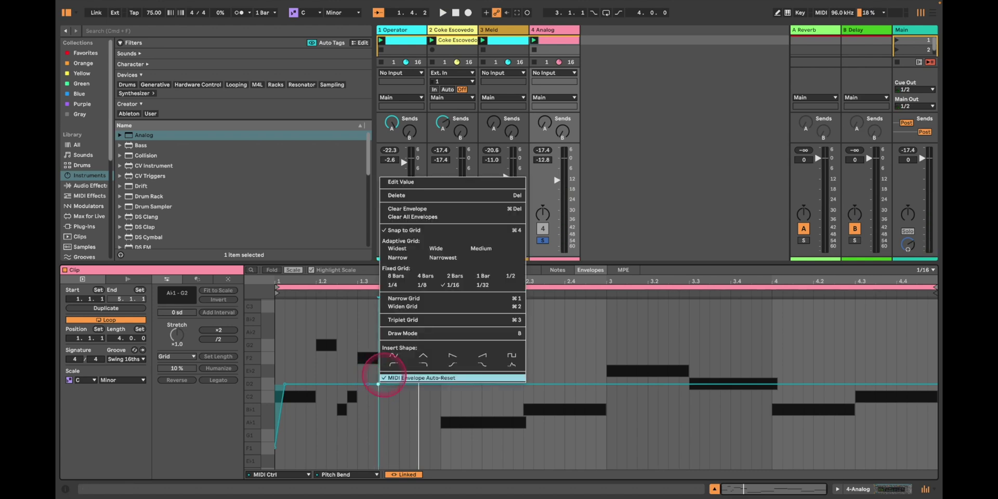
{"action": "left_click", "coordinate": [419, 356]}
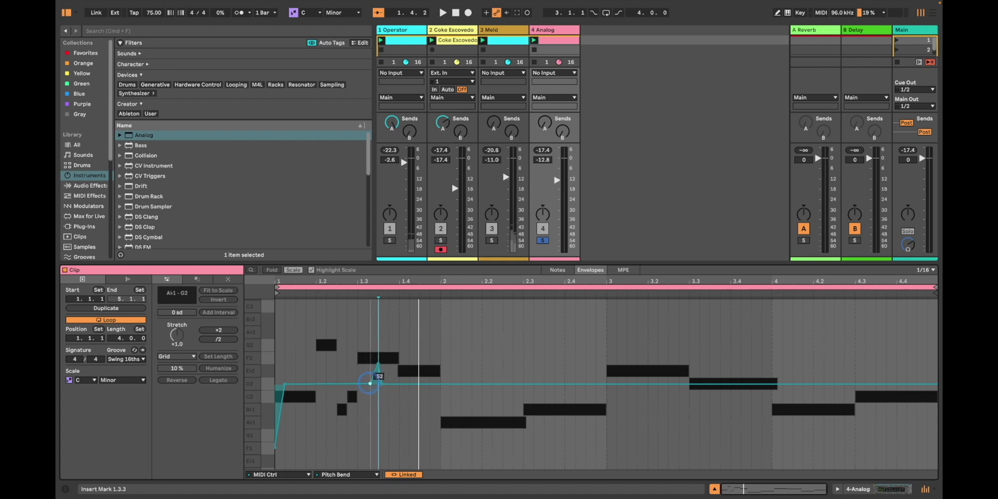
{"action": "key", "text": "space"}
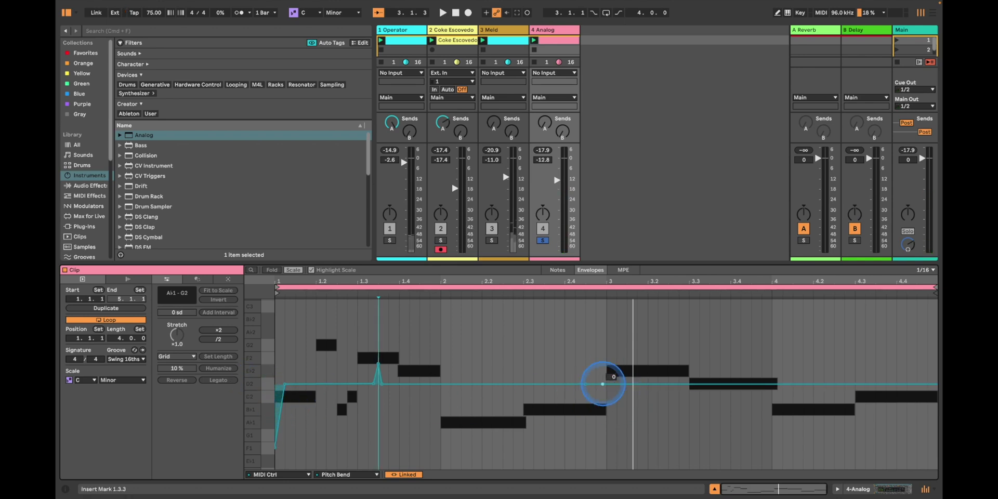
- Add a pitch bend ramp up to 3000 at 3.1.1, return it to 0 right after that point, and audition it
{"action": "right_click", "coordinate": [606, 383]}
{"action": "left_click", "coordinate": [620, 183]}
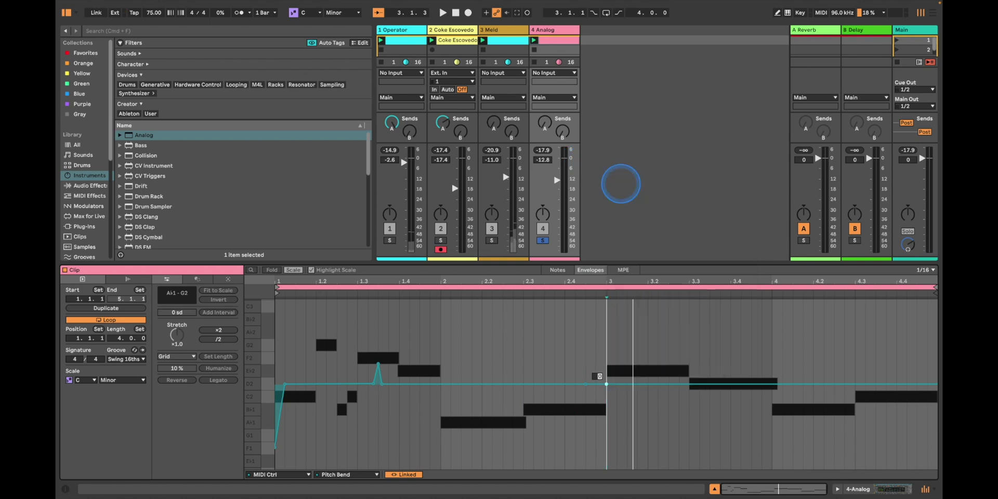
{"action": "type", "text": "3000"}
{"action": "key", "text": "Return"}
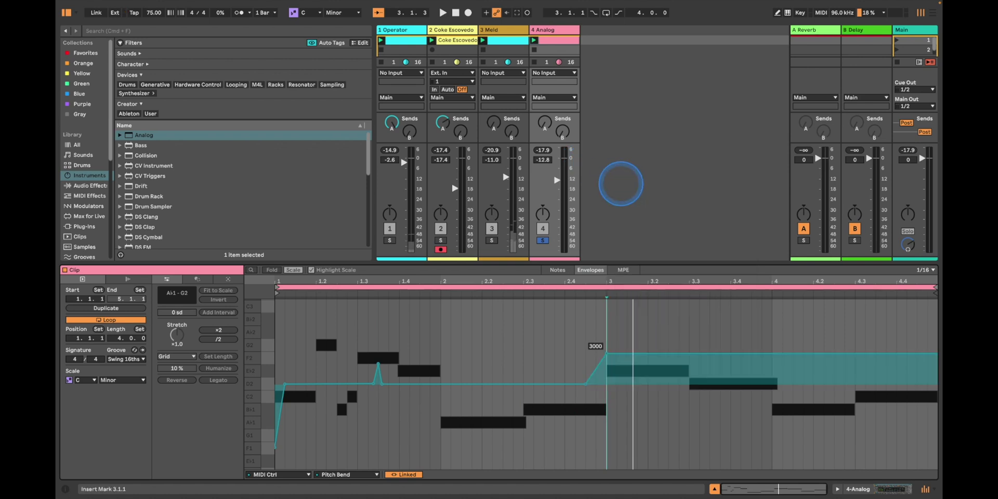
{"action": "left_click_drag", "start_coordinate": [609, 354], "coordinate": [609, 384]}
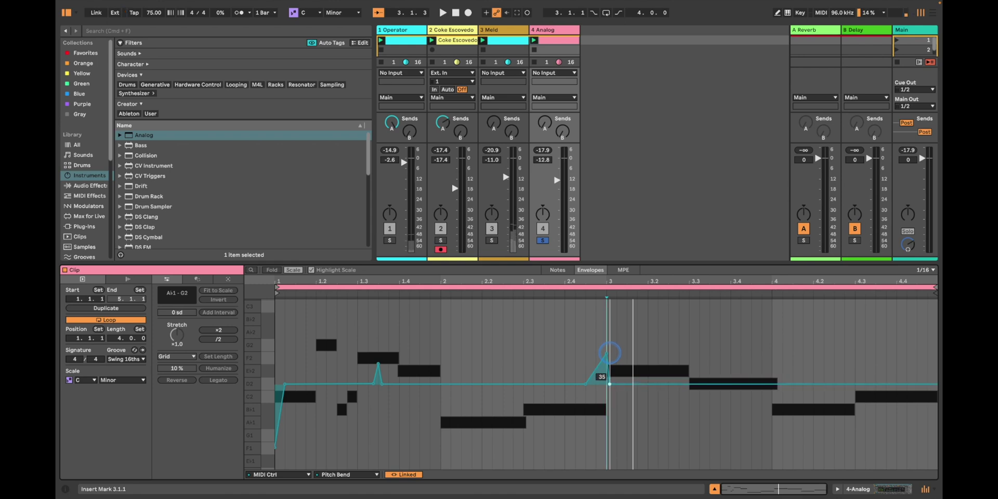
{"action": "right_click", "coordinate": [609, 384]}
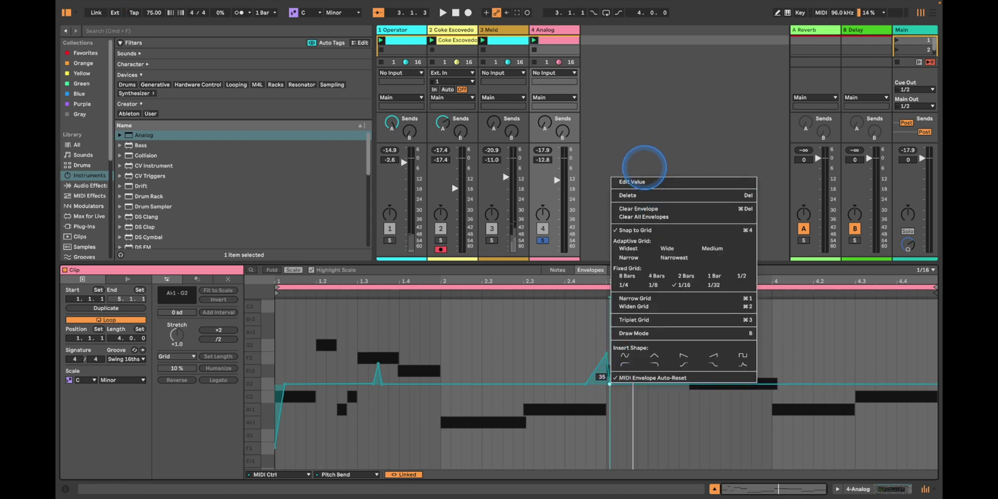
{"action": "left_click", "coordinate": [644, 180]}
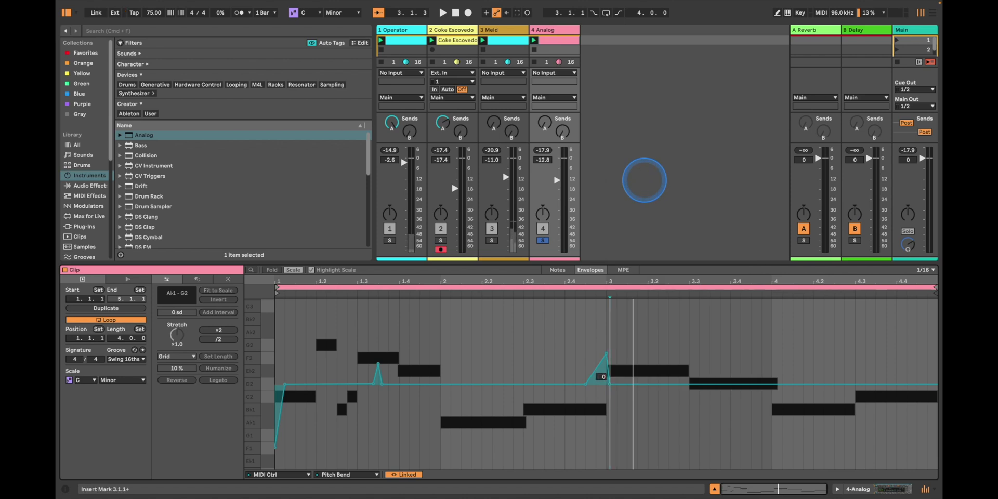
{"action": "key", "text": "space"}
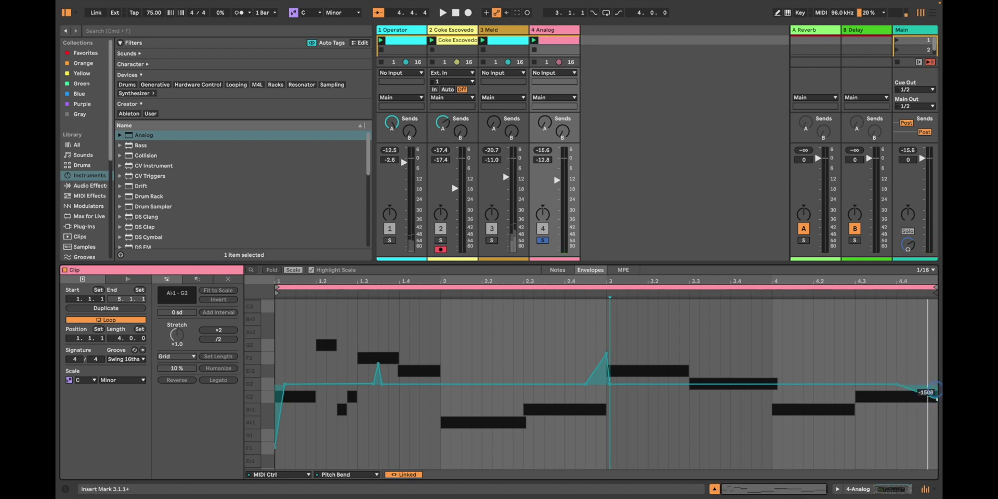
- Draw a steep downward pitch bend over the last sixteenths of bar 4 and play the clip
{"action": "left_click_drag", "start_coordinate": [923, 427], "coordinate": [930, 453]}
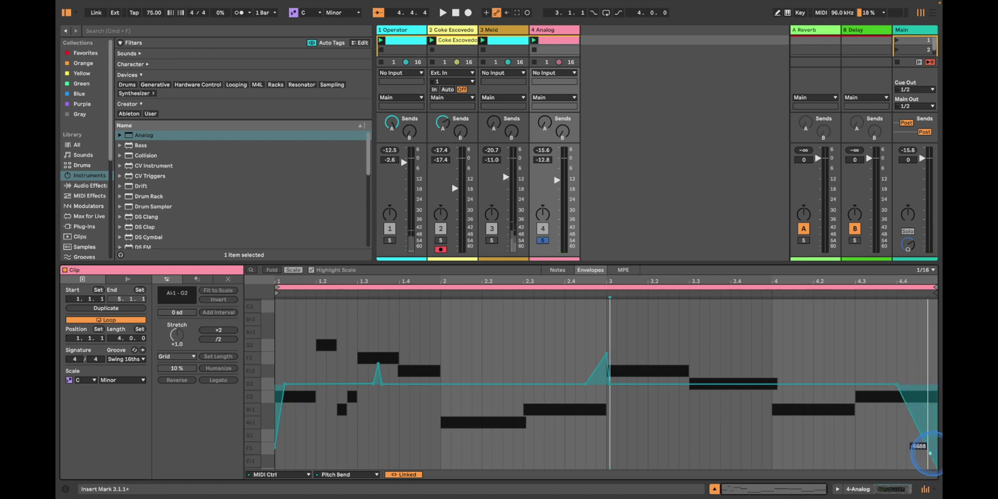
{"action": "key", "text": "space"}
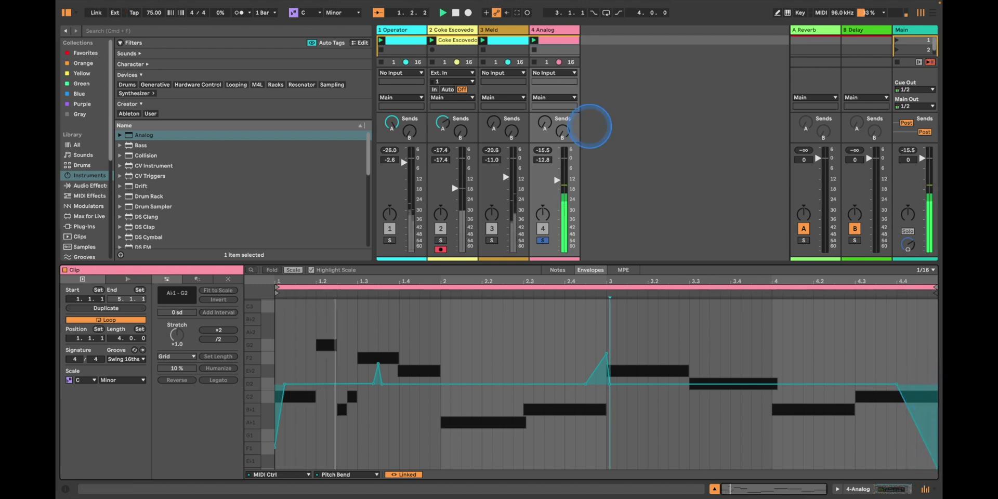
- Set Analog's glide time to 50% and reopen the Analog clip
{"action": "left_click", "coordinate": [557, 32]}
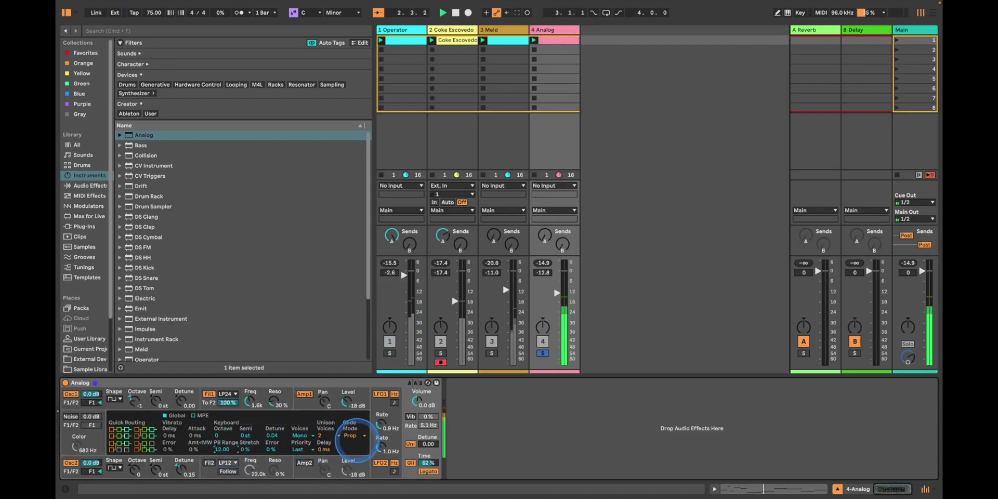
{"action": "left_click_drag", "start_coordinate": [431, 461], "coordinate": [430, 466]}
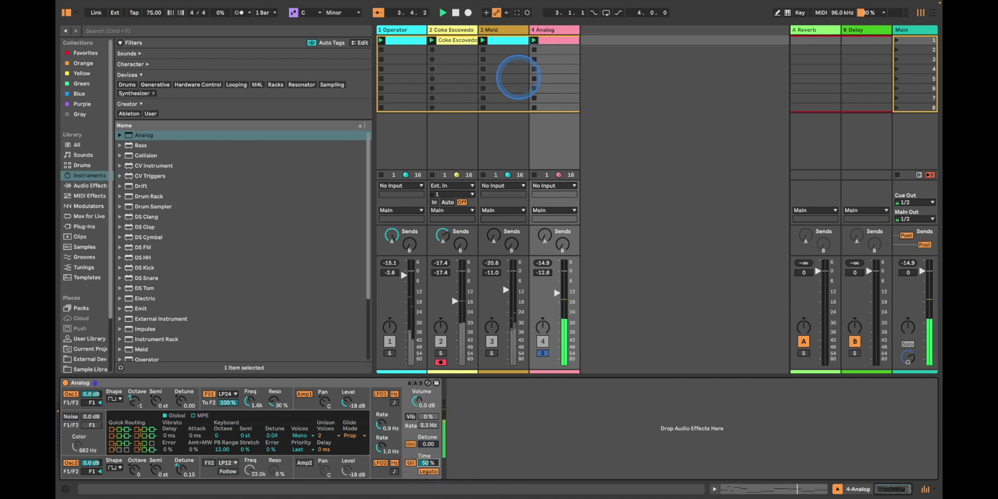
{"action": "double_click", "coordinate": [559, 39]}
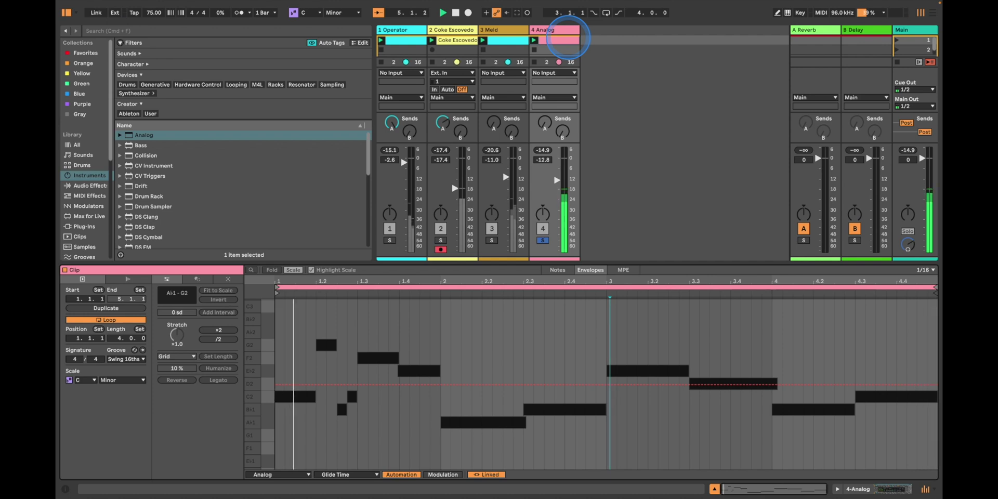
- Unsolo the Analog track and lower its volume to -15.2 dB
{"action": "left_click", "coordinate": [541, 240]}
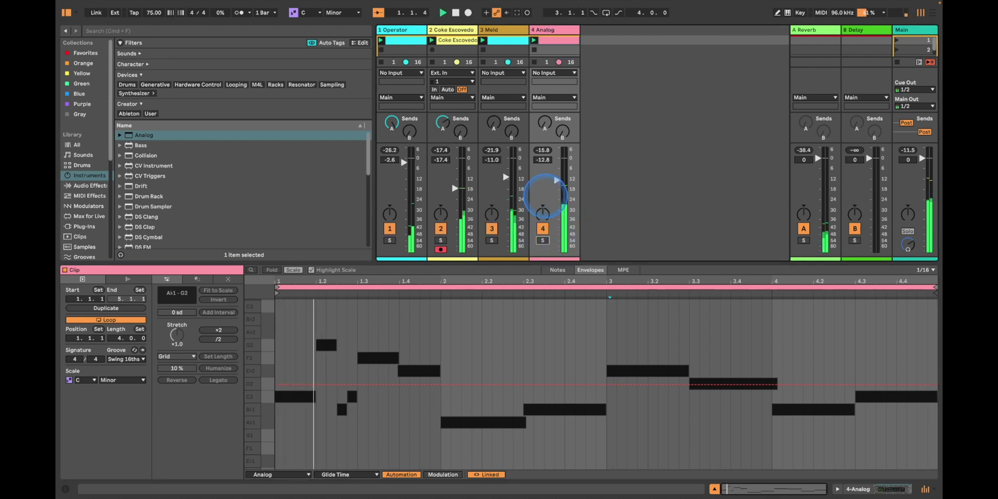
{"action": "left_click", "coordinate": [557, 180]}
{"action": "left_click_drag", "start_coordinate": [556, 179], "coordinate": [556, 184]}
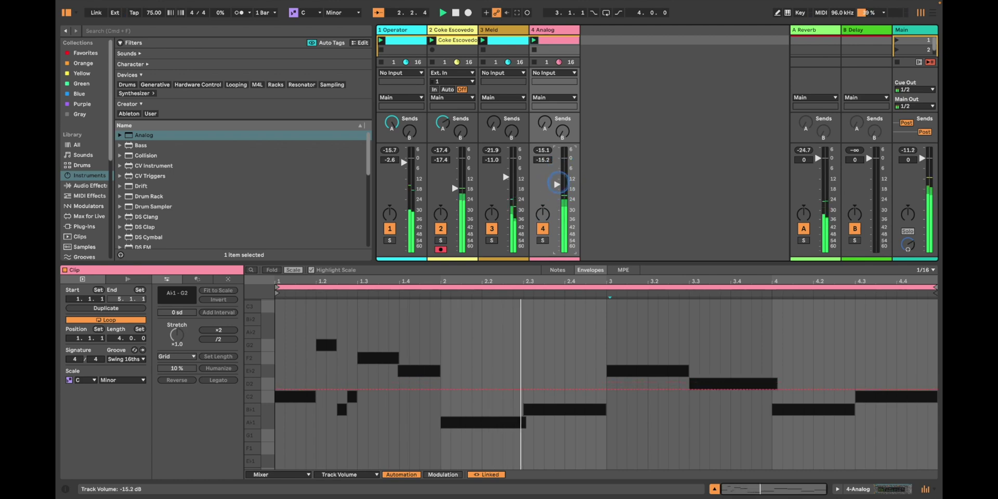
- Lower Analog's filter 1 frequency to 398 Hz and set its track volume to -15.0 dB
{"action": "left_click", "coordinate": [552, 30]}
{"action": "double_click", "coordinate": [552, 30]}
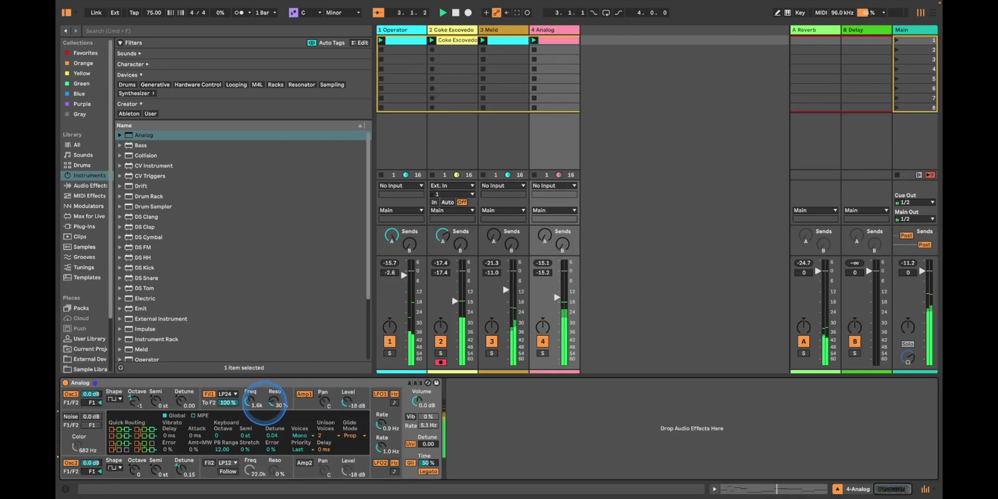
{"action": "left_click_drag", "start_coordinate": [253, 400], "coordinate": [253, 401]}
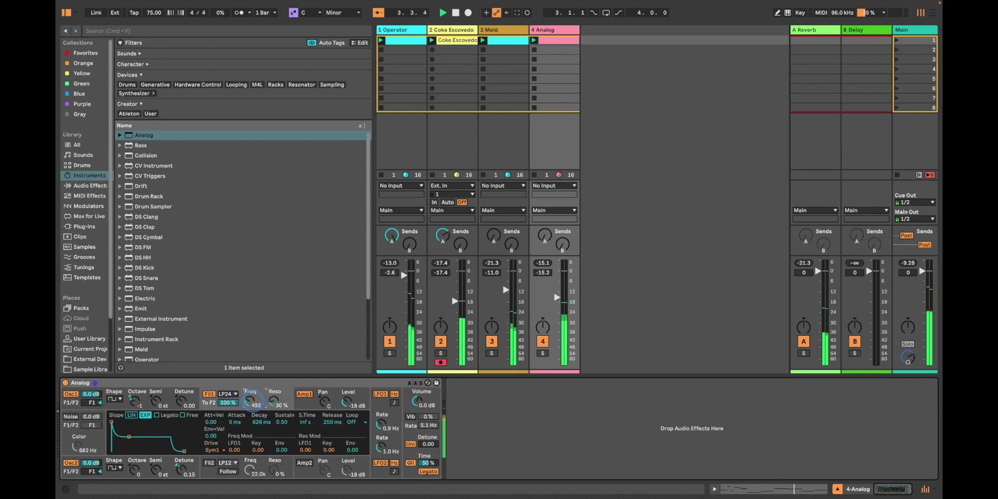
{"action": "left_click_drag", "start_coordinate": [556, 297], "coordinate": [557, 295]}
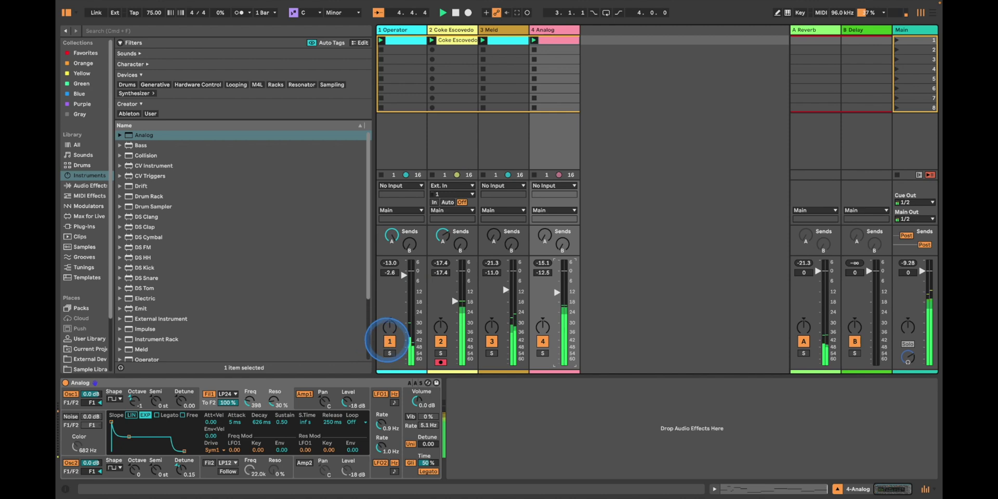
- Mute the Operator track and lower the second Auto Pan chain in the Meld track's last rack to -6.5 dB
{"action": "left_click", "coordinate": [390, 341]}
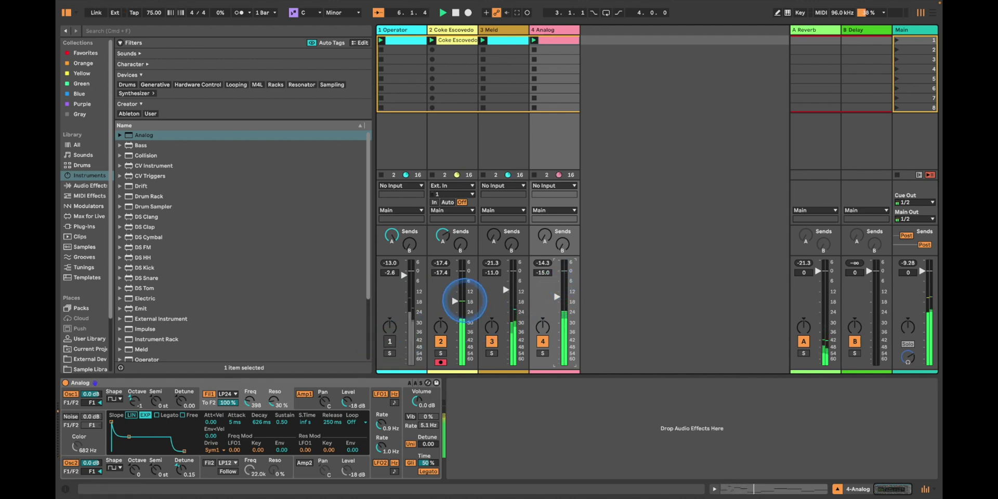
{"action": "left_click", "coordinate": [515, 47]}
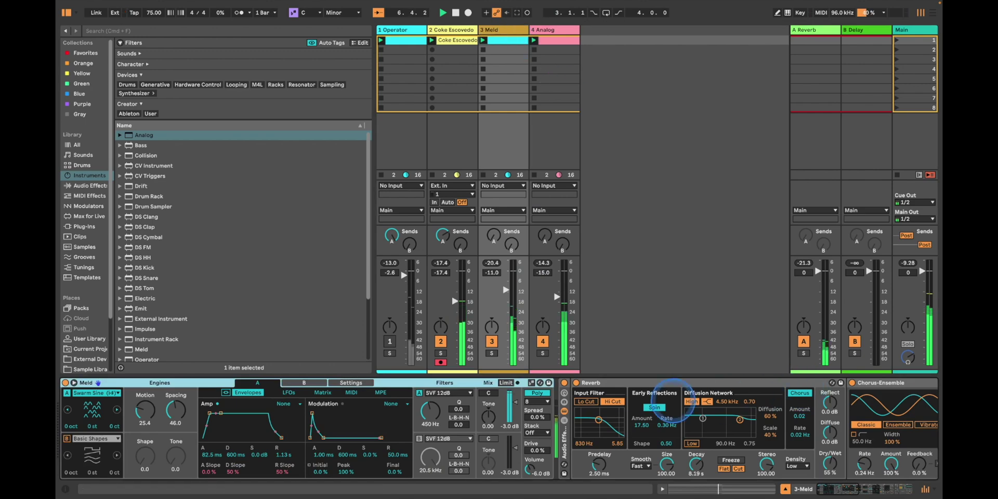
{"action": "scroll", "coordinate": [674, 399], "scroll_direction": "right", "scroll_amount": 20}
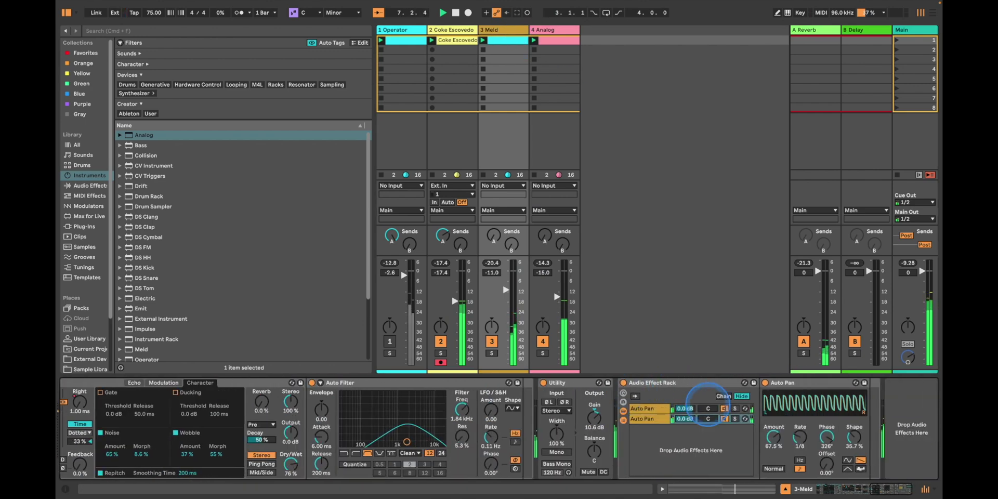
{"action": "left_click_drag", "start_coordinate": [685, 418], "coordinate": [685, 420]}
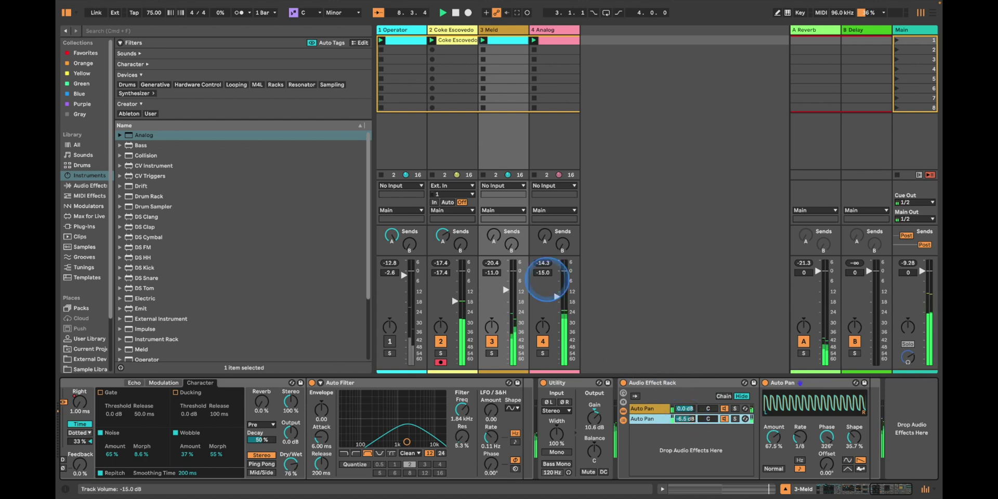
- Stop playback and show the MIDI Ctrl Pitch Bend envelope of the Meld clip
{"action": "left_click", "coordinate": [502, 39]}
{"action": "double_click", "coordinate": [502, 39]}
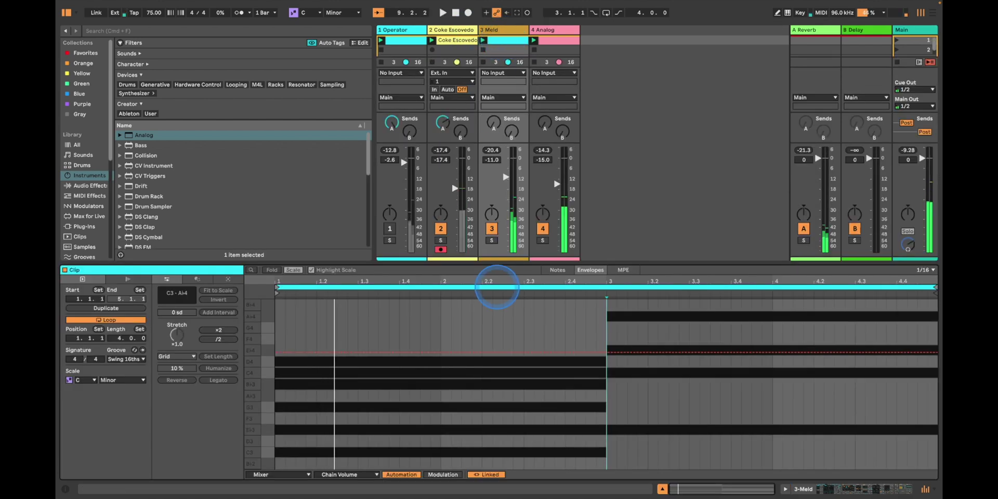
{"action": "left_click", "coordinate": [286, 474]}
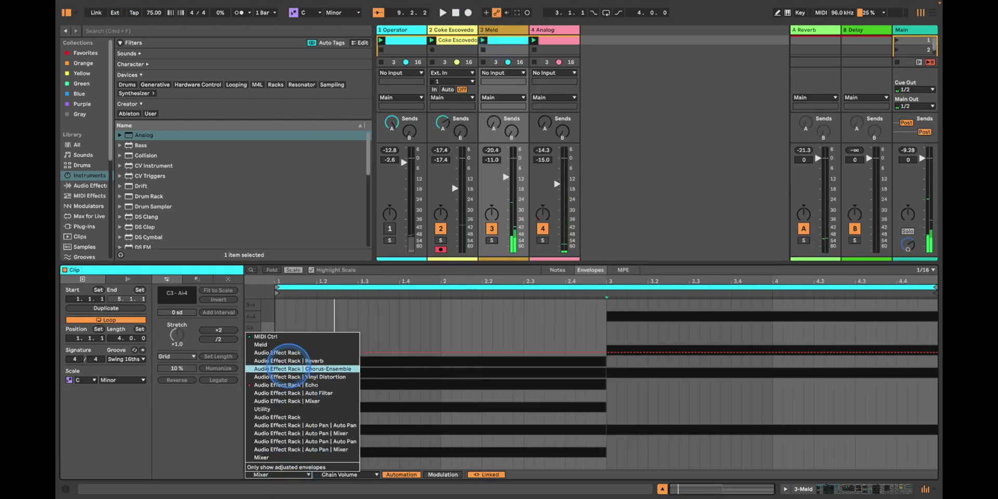
{"action": "left_click", "coordinate": [300, 336]}
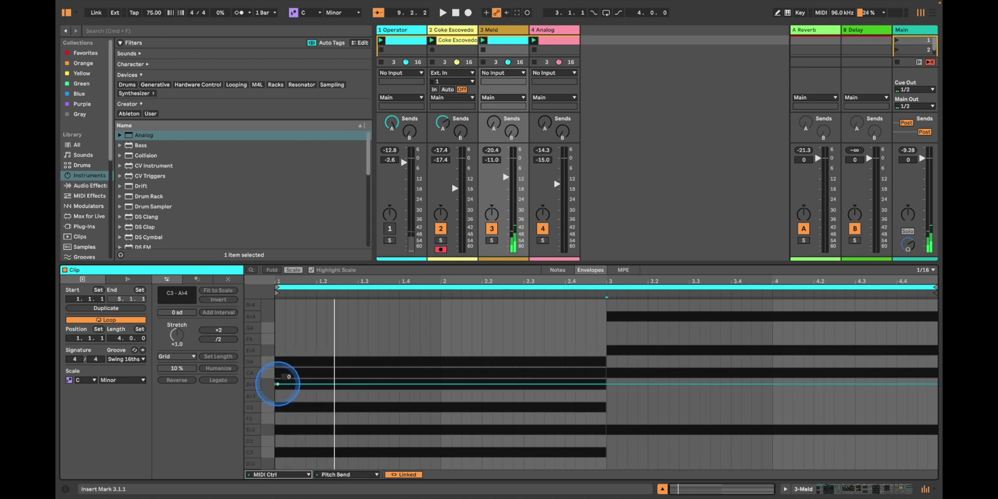
- Open the Operator clip, view its Arpeggiator envelope, and switch to the MIDI Ctrl Pitch Bend envelope
{"action": "left_click", "coordinate": [412, 40]}
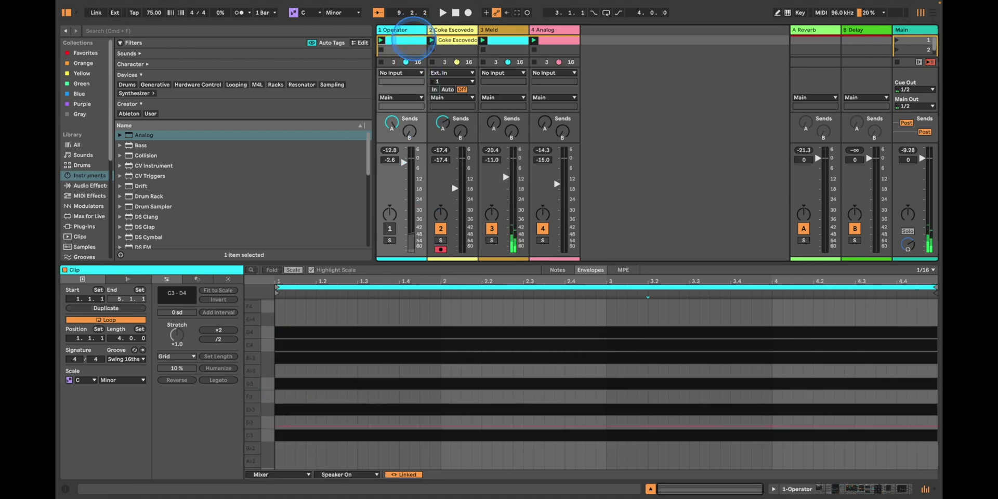
{"action": "left_click", "coordinate": [279, 474]}
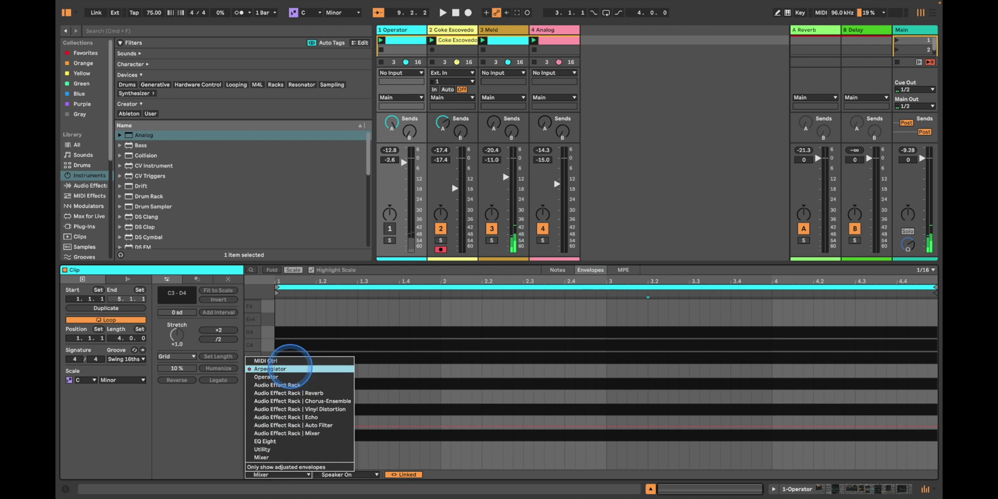
{"action": "left_click", "coordinate": [289, 368]}
{"action": "left_click", "coordinate": [287, 474]}
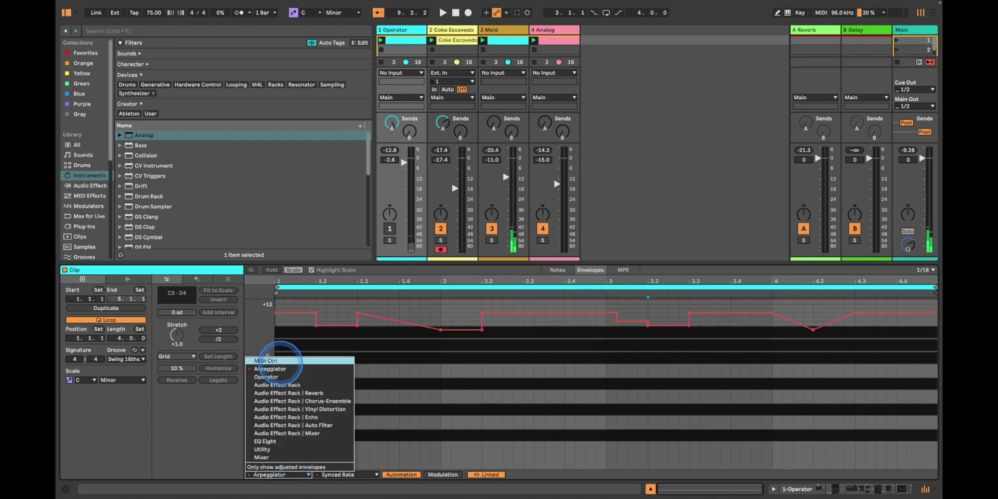
{"action": "left_click", "coordinate": [275, 360]}
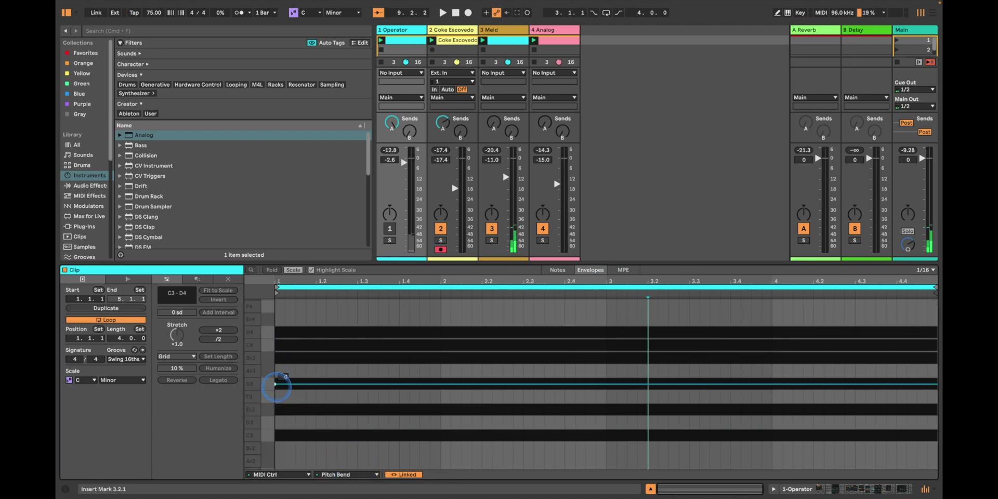
- Start playback and unmute the Operator track to hear the full mix
{"action": "key", "text": "space"}
{"action": "left_click", "coordinate": [390, 230]}
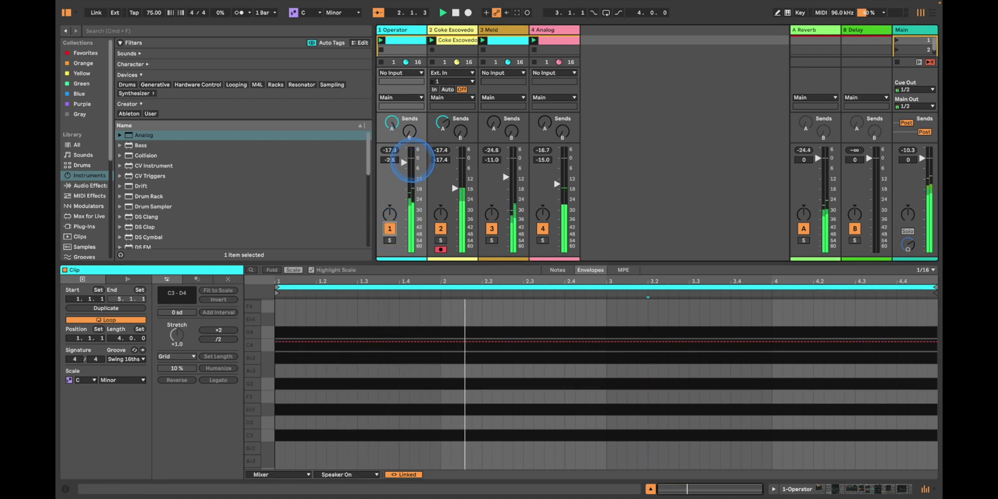
- Pan the Operator track slightly left and lower its volume to -6.0 dB
{"action": "left_click", "coordinate": [404, 163]}
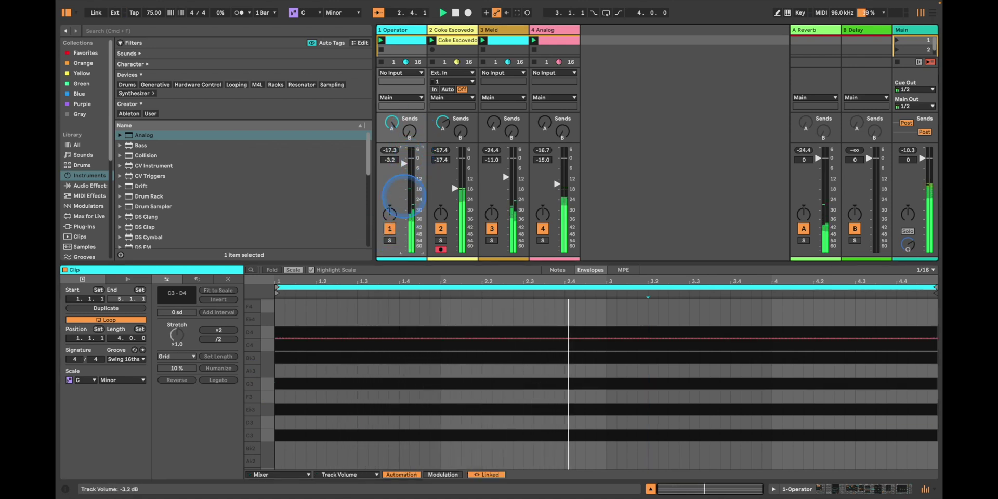
{"action": "left_click", "coordinate": [389, 213]}
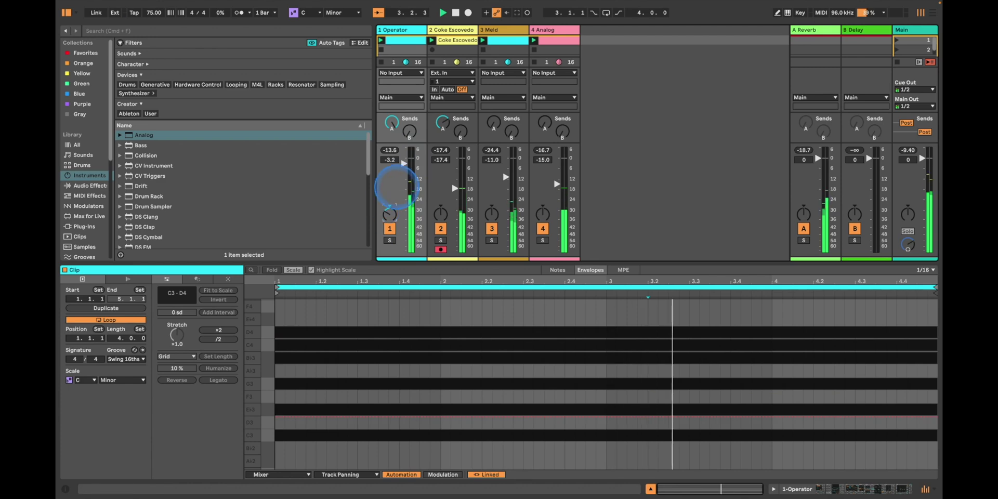
{"action": "left_click_drag", "start_coordinate": [404, 163], "coordinate": [405, 169]}
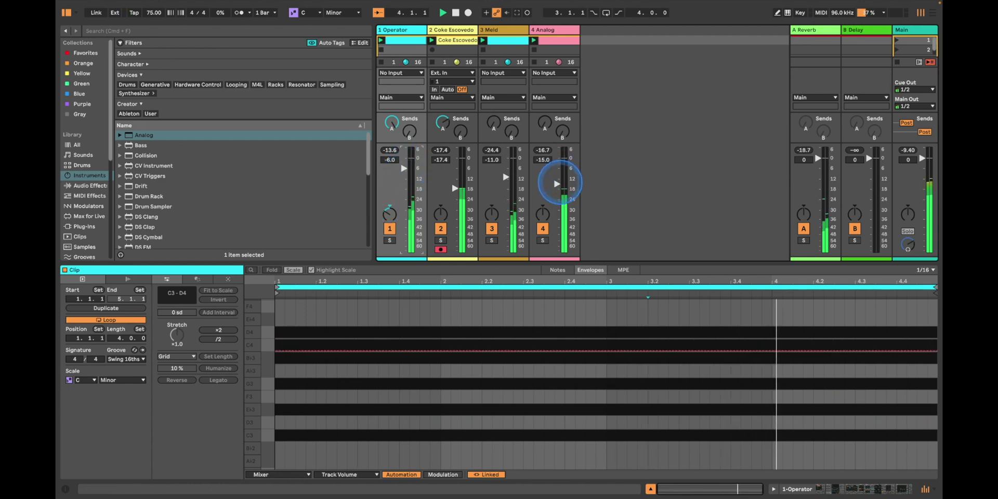
- Reset the Drum Buss Transients on the Coke Escovedo drum track to 0.00 and lower the track's volume to -19.0 dB
{"action": "double_click", "coordinate": [458, 28]}
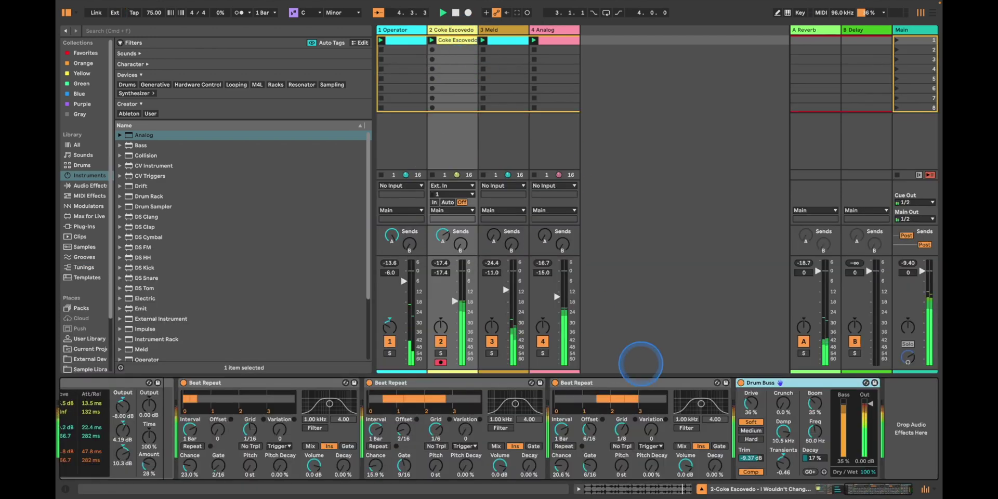
{"action": "scroll", "coordinate": [551, 457], "scroll_direction": "left", "scroll_amount": 3}
{"action": "scroll", "coordinate": [530, 462], "scroll_direction": "right", "scroll_amount": 3}
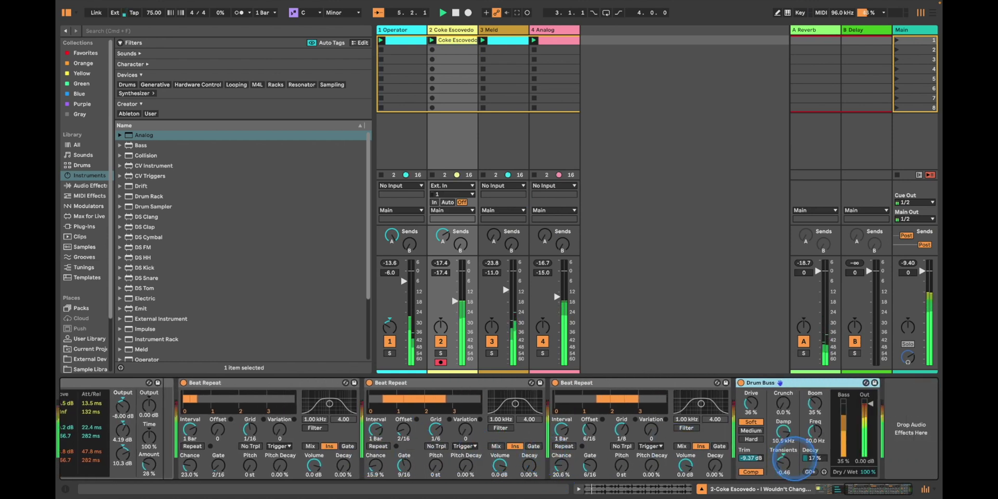
{"action": "double_click", "coordinate": [781, 461]}
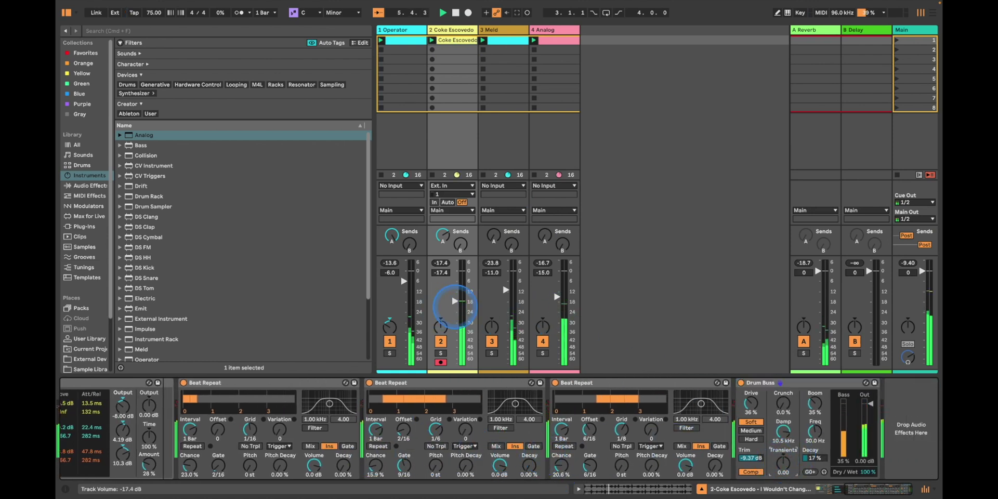
{"action": "left_click_drag", "start_coordinate": [454, 301], "coordinate": [454, 304]}
{"action": "left_click", "coordinate": [442, 235]}
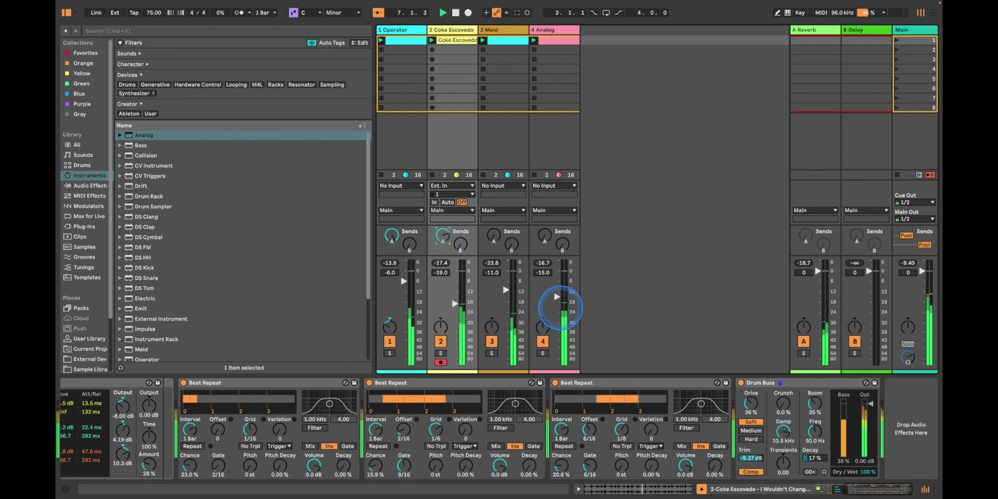
- Edit the Analog clip's MIDI Ctrl Pitch Bend envelope so the bend before bar 3 drops back to 0 exactly at bar 3
{"action": "double_click", "coordinate": [555, 40]}
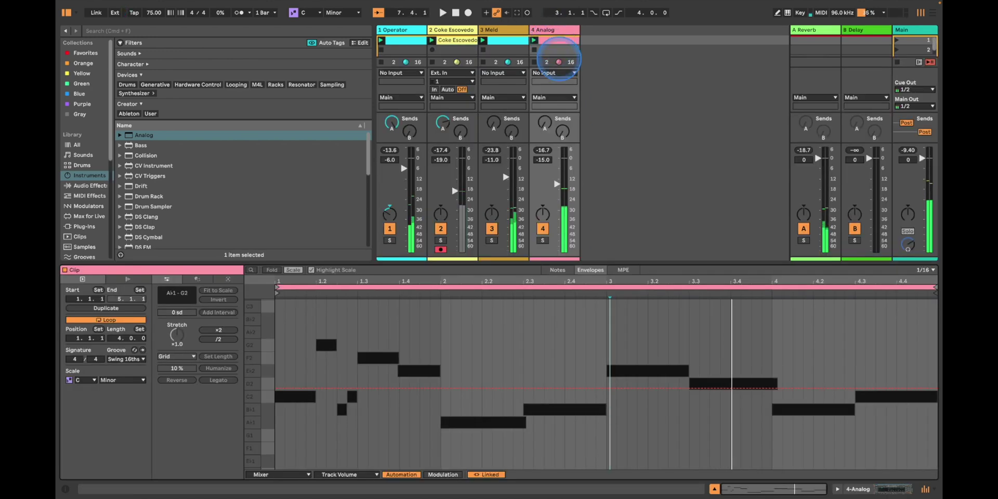
{"action": "left_click", "coordinate": [279, 474]}
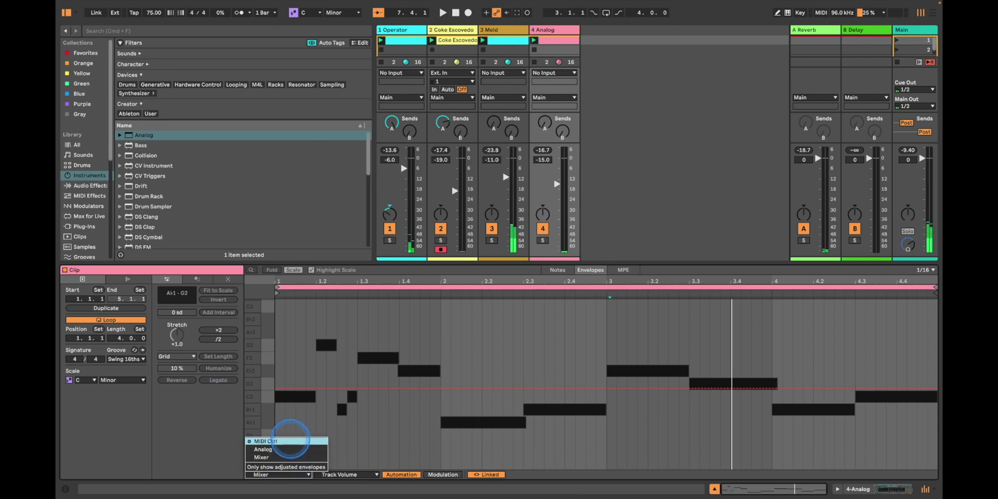
{"action": "left_click", "coordinate": [265, 440]}
{"action": "scroll", "coordinate": [605, 379], "scroll_direction": "up", "scroll_amount": 5}
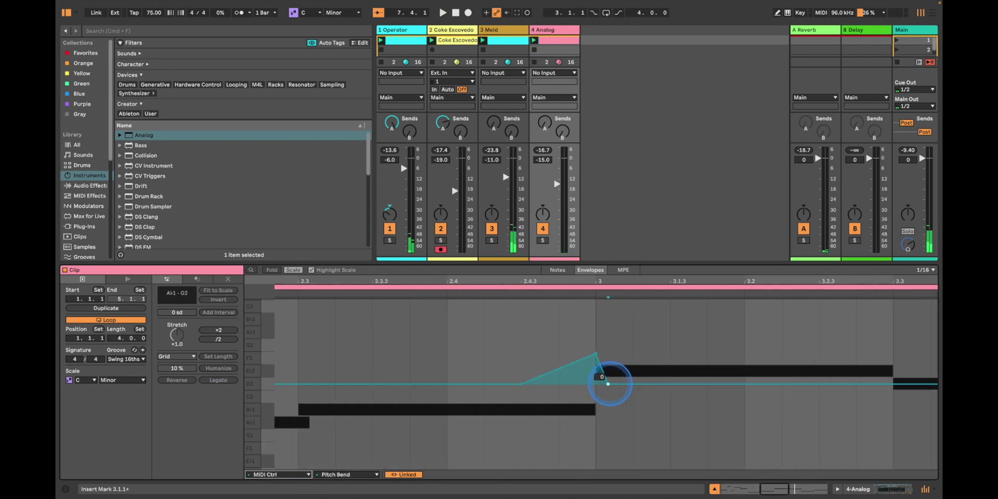
{"action": "left_click", "coordinate": [608, 384]}
{"action": "left_click", "coordinate": [596, 383]}
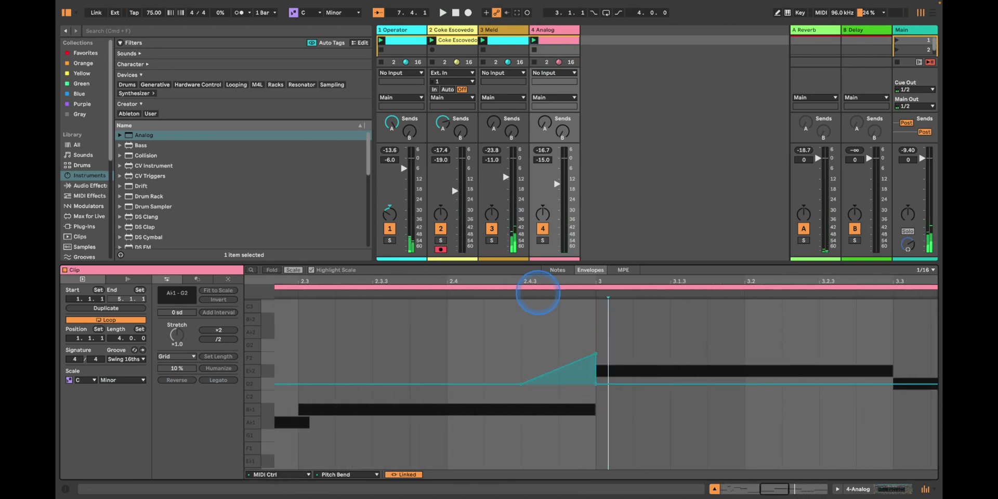
{"action": "scroll", "coordinate": [450, 354], "scroll_direction": "down", "scroll_amount": 5}
{"action": "left_click", "coordinate": [289, 293]}
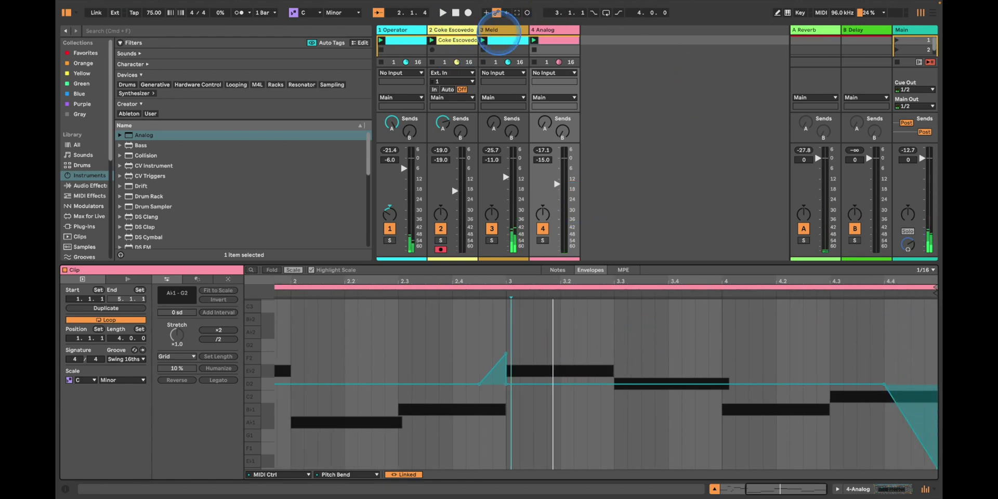
- Add a Utility audio effect at the end of the Meld track's device chain
{"action": "left_click", "coordinate": [503, 29]}
{"action": "left_click", "coordinate": [503, 29]}
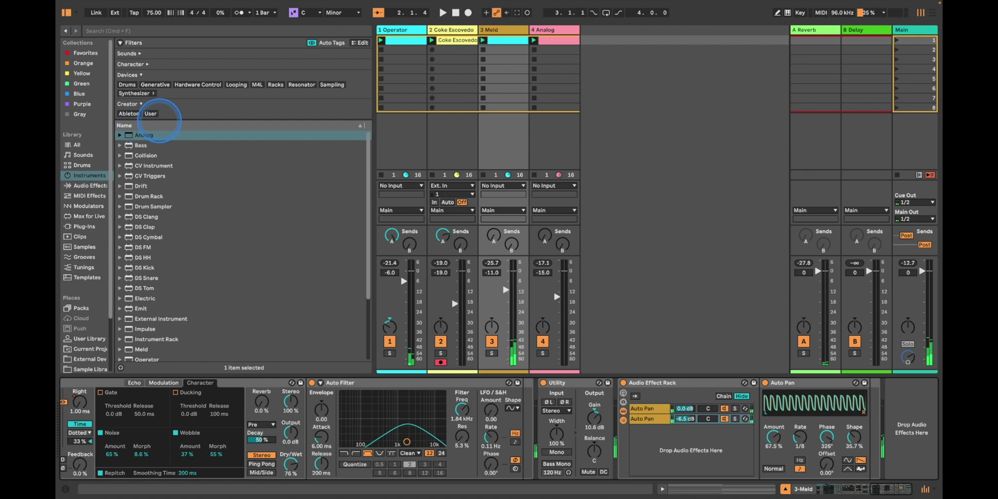
{"action": "left_click", "coordinate": [90, 185]}
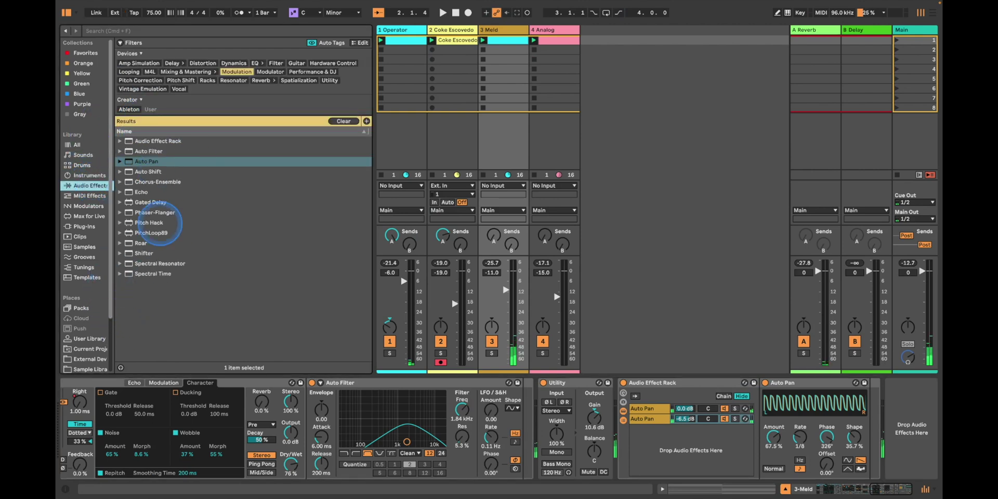
{"action": "left_click", "coordinate": [236, 71]}
{"action": "left_click", "coordinate": [329, 80]}
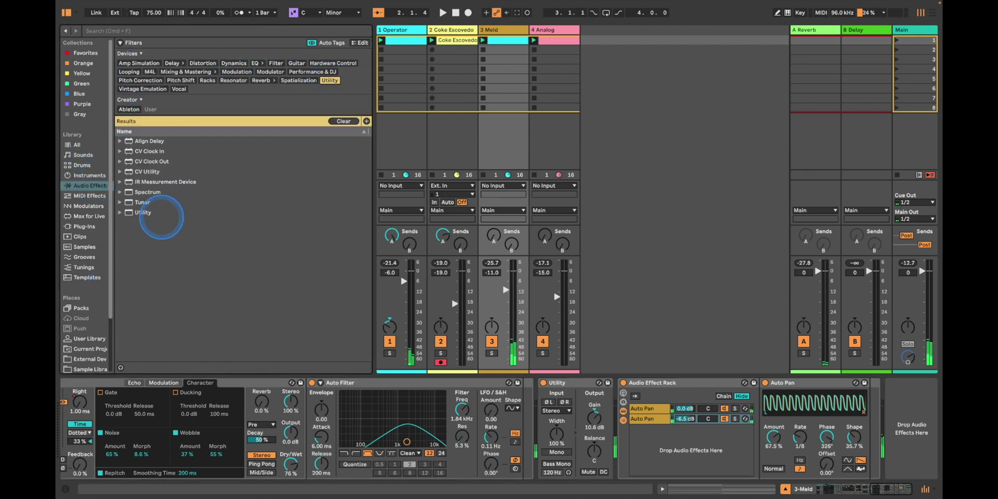
{"action": "left_click", "coordinate": [144, 212]}
{"action": "left_click_drag", "start_coordinate": [144, 212], "coordinate": [897, 391]}
- Copy the new Utility to the end of the drum track's and the Operator track's device chains
{"action": "left_click", "coordinate": [890, 383]}
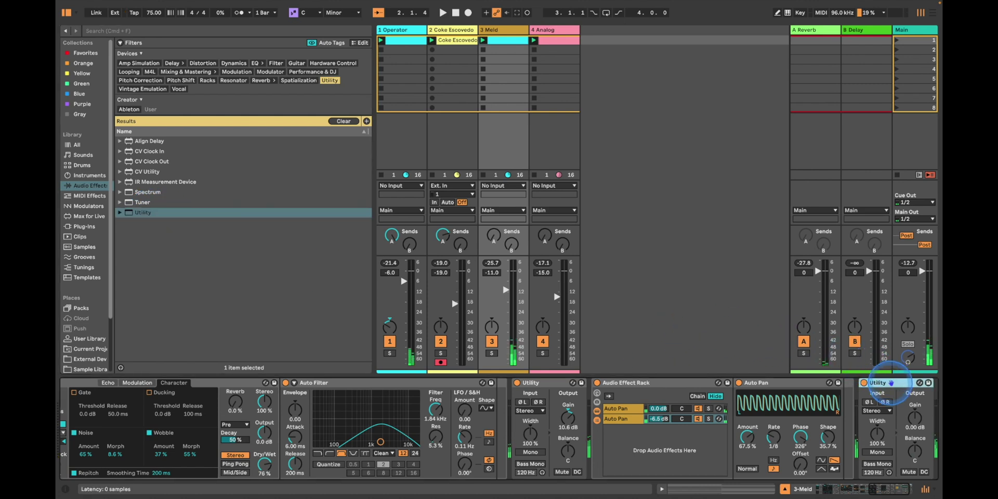
{"action": "left_click", "coordinate": [461, 290]}
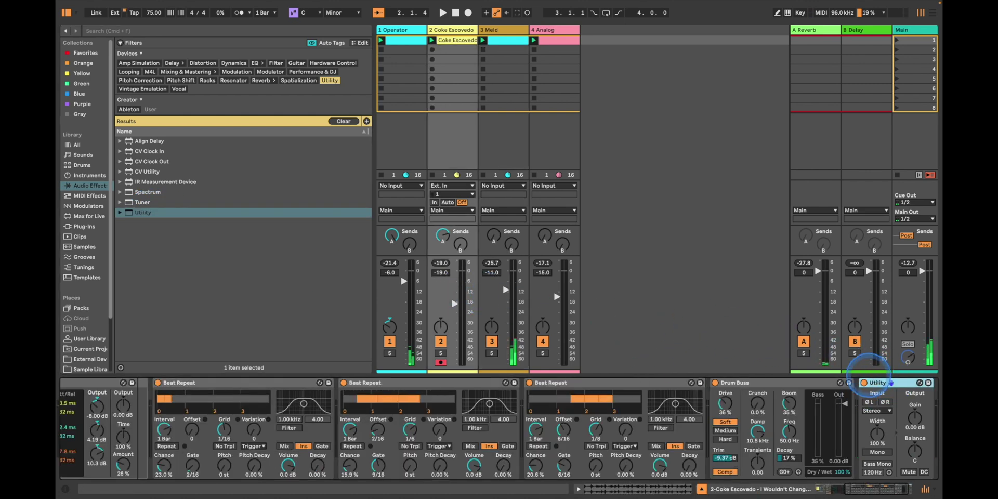
{"action": "left_click", "coordinate": [396, 300]}
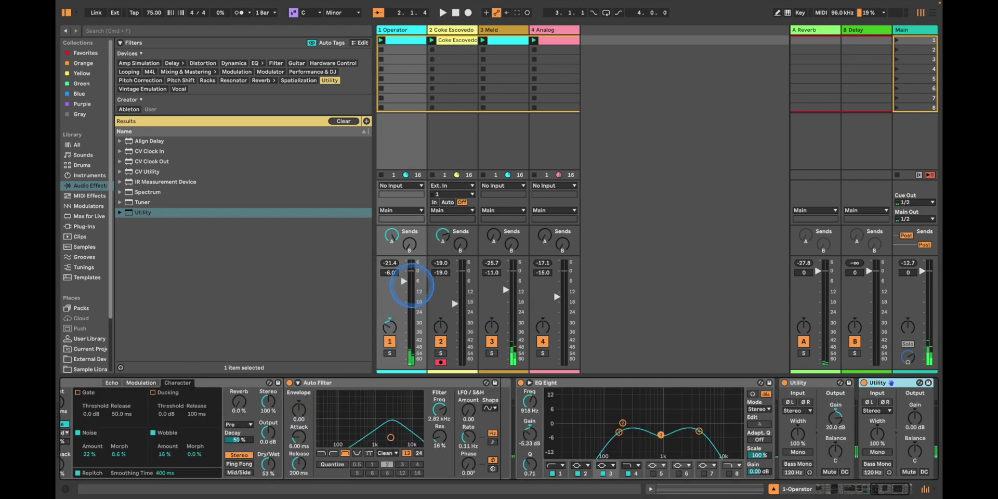
- In the Operator clip, shape the last Utility's Gain envelope to hold 0.00 dB until about 4.4 and fall to minimum at the clip's end
{"action": "double_click", "coordinate": [401, 44]}
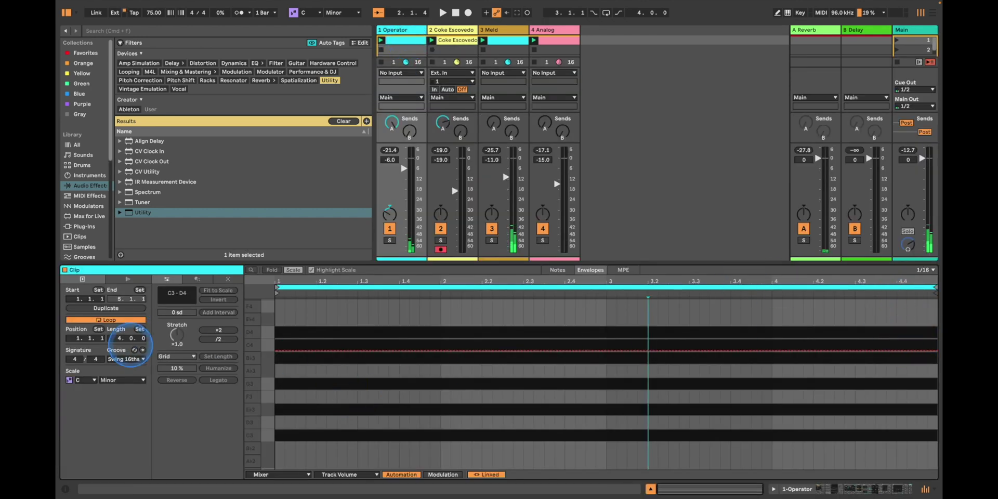
{"action": "left_click", "coordinate": [289, 474]}
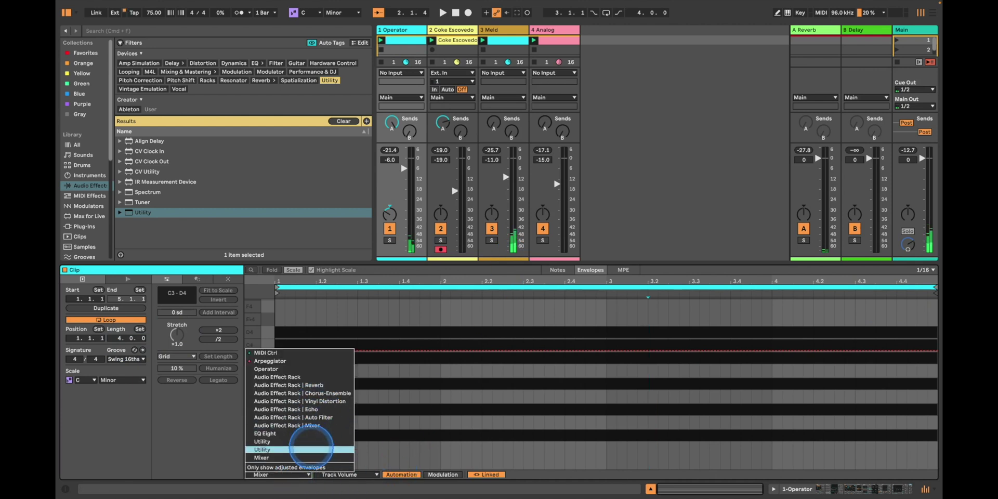
{"action": "left_click", "coordinate": [313, 455]}
{"action": "left_click", "coordinate": [345, 474]}
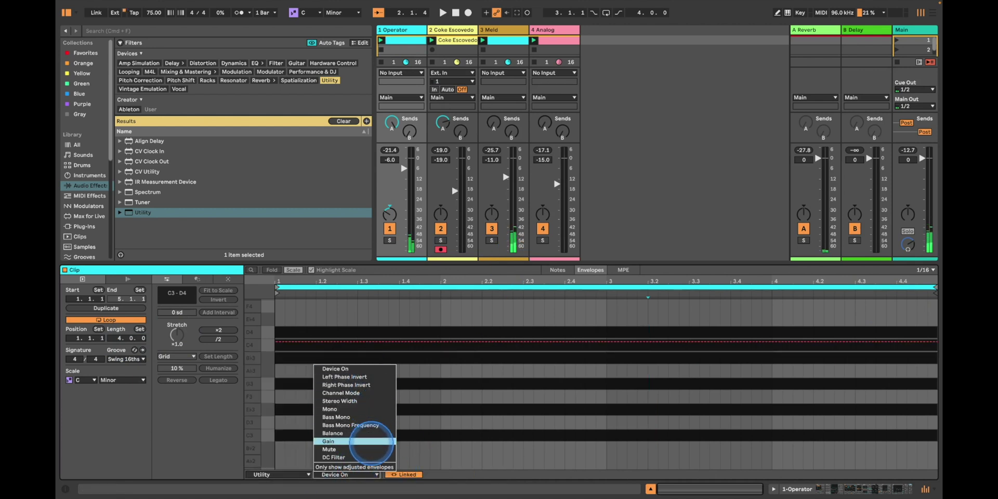
{"action": "left_click", "coordinate": [372, 441]}
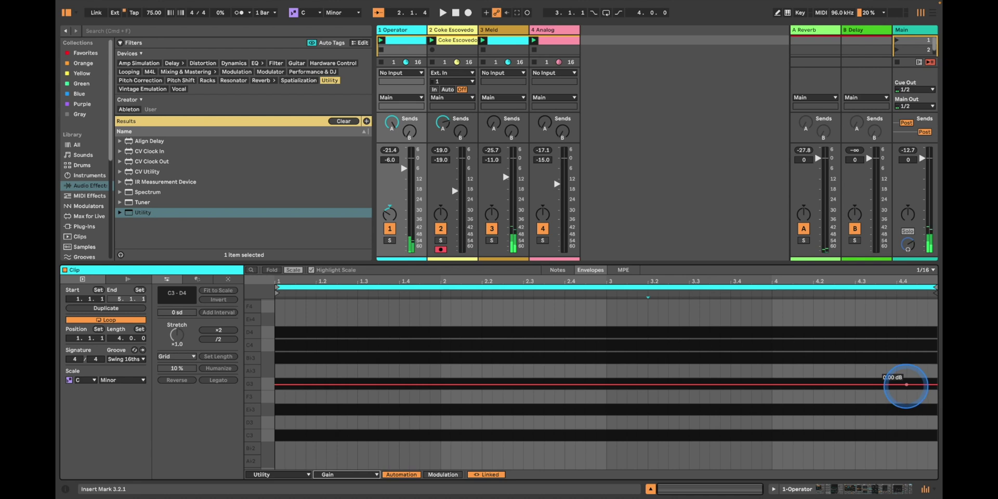
{"action": "left_click", "coordinate": [898, 384]}
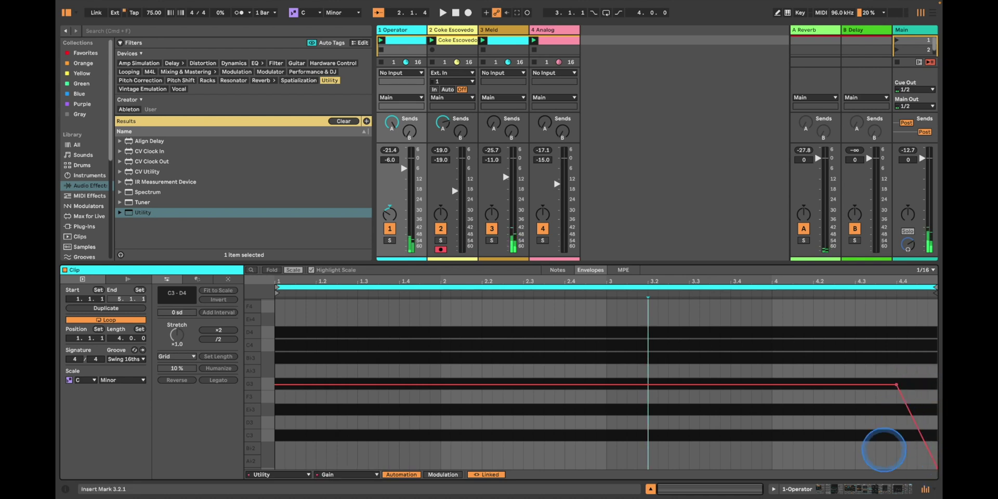
- Select the Operator clip's Utility Gain envelope over the full four bars and copy it
{"action": "left_click", "coordinate": [882, 451]}
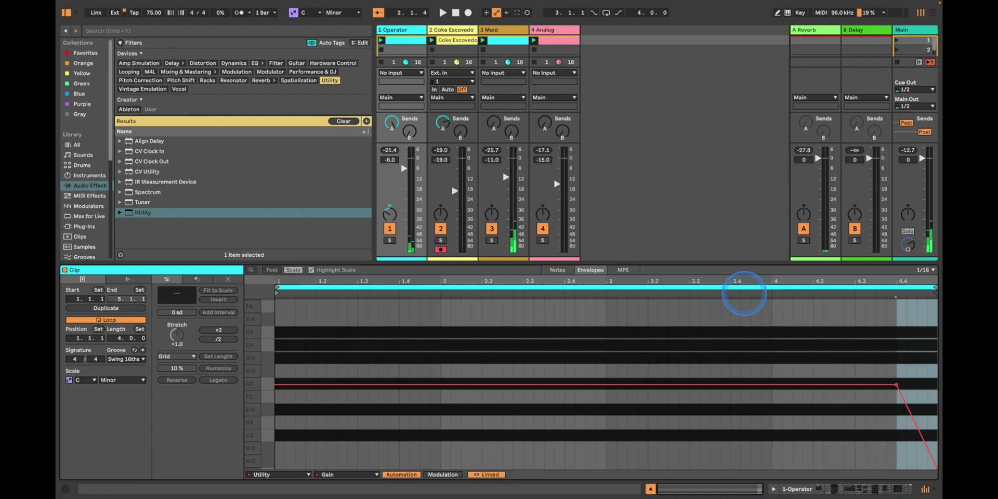
{"action": "left_click", "coordinate": [744, 288]}
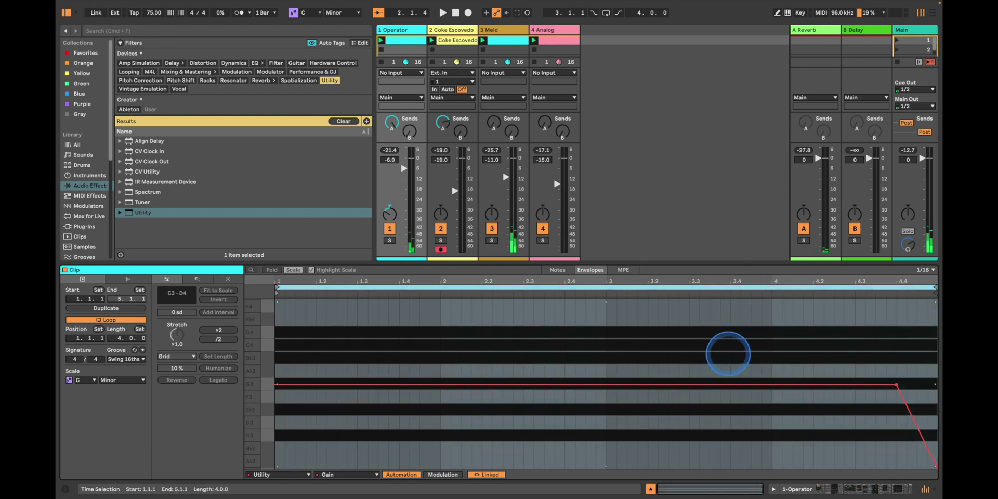
{"action": "right_click", "coordinate": [730, 352]}
{"action": "left_click", "coordinate": [790, 139]}
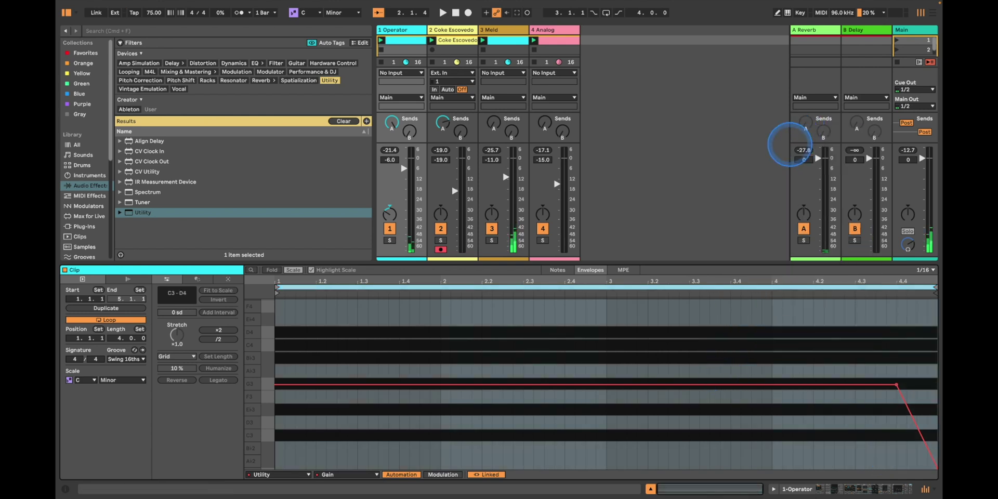
- Open the Coke Escovedo drum clip and show the Gain envelope of its Utility
{"action": "left_click", "coordinate": [450, 40]}
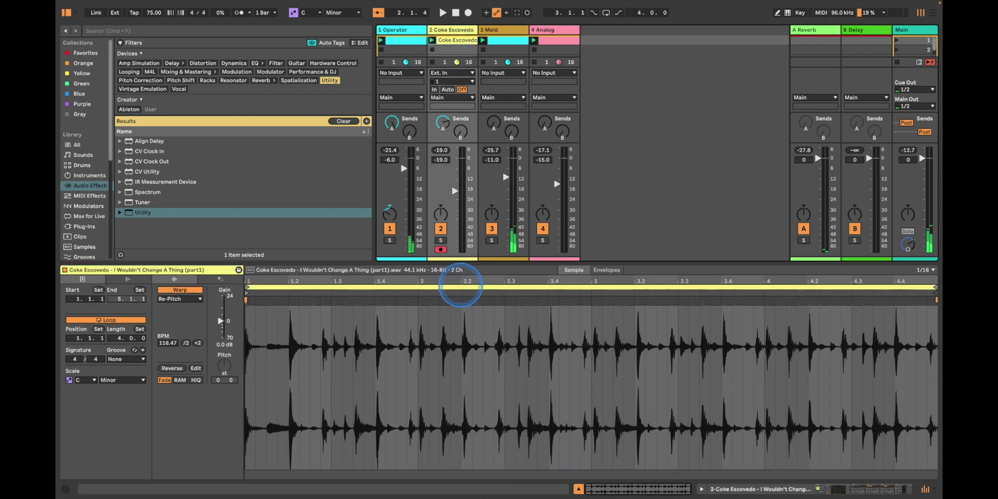
{"action": "left_click", "coordinate": [260, 474]}
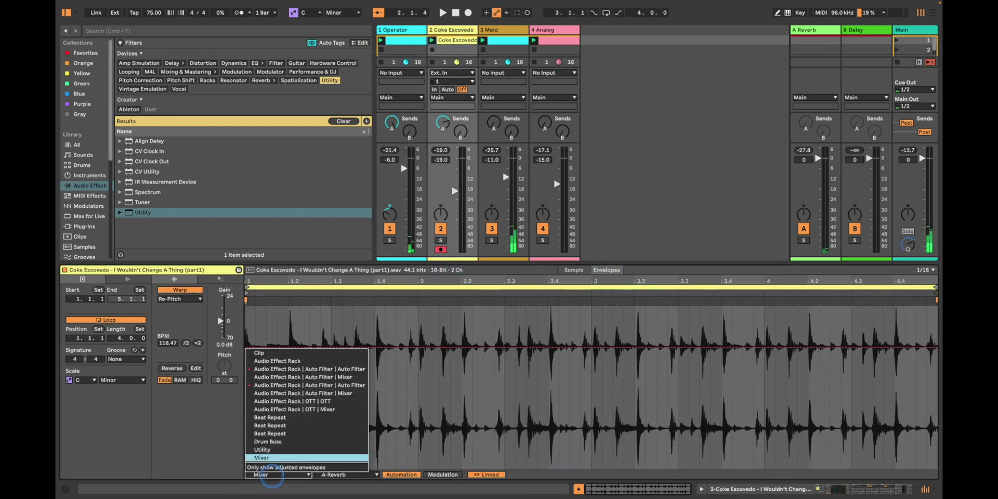
{"action": "left_click", "coordinate": [265, 441]}
{"action": "left_click", "coordinate": [332, 470]}
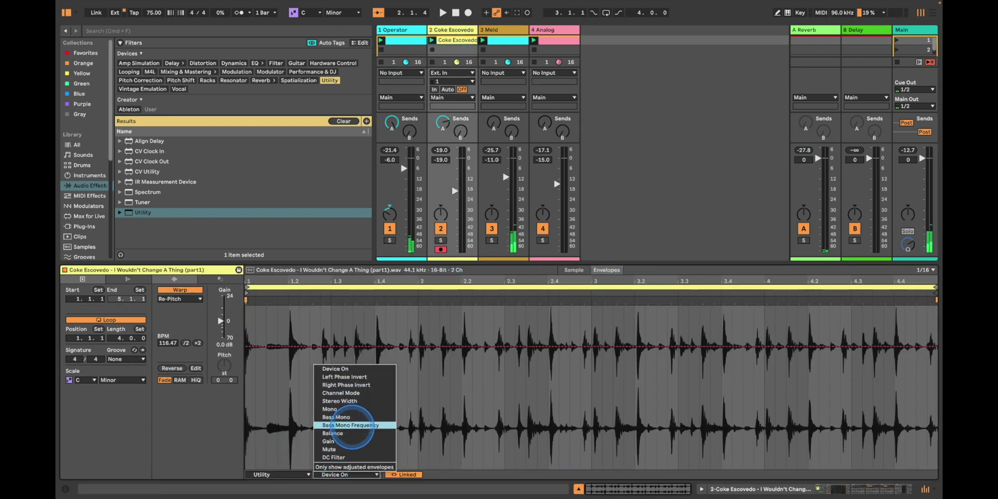
{"action": "left_click", "coordinate": [366, 410]}
- Try to paste the copied Gain envelope into the drum clip from position 1.3.4
{"action": "right_click", "coordinate": [366, 411]}
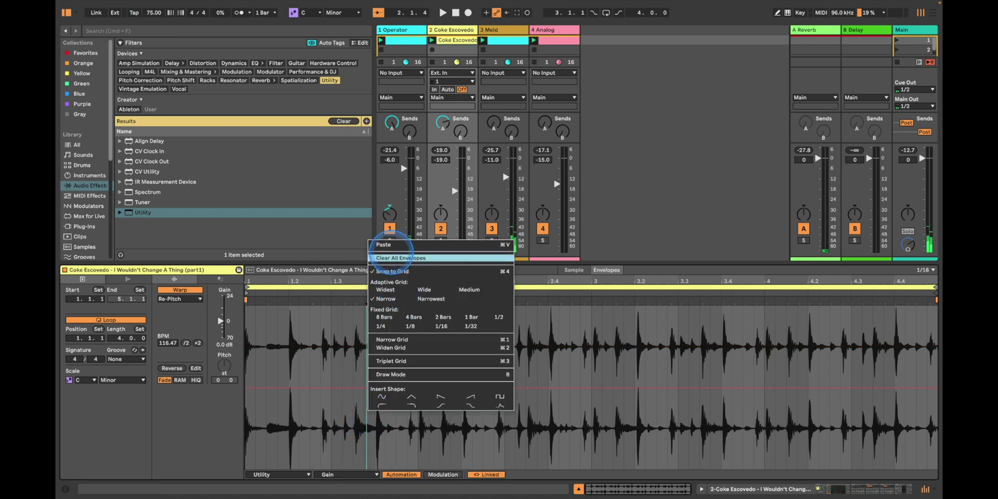
{"action": "left_click", "coordinate": [389, 247]}
{"action": "scroll", "coordinate": [559, 395], "scroll_direction": "right", "scroll_amount": 5}
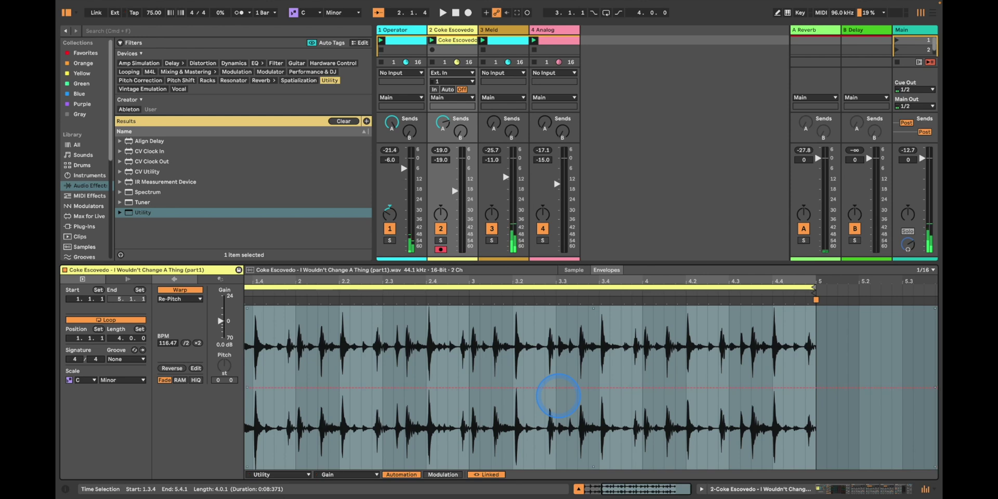
{"action": "scroll", "coordinate": [556, 395], "scroll_direction": "left", "scroll_amount": 5}
- Paste the copied Gain envelope into the drum clip from its start at 1.1.1
{"action": "left_click", "coordinate": [241, 359]}
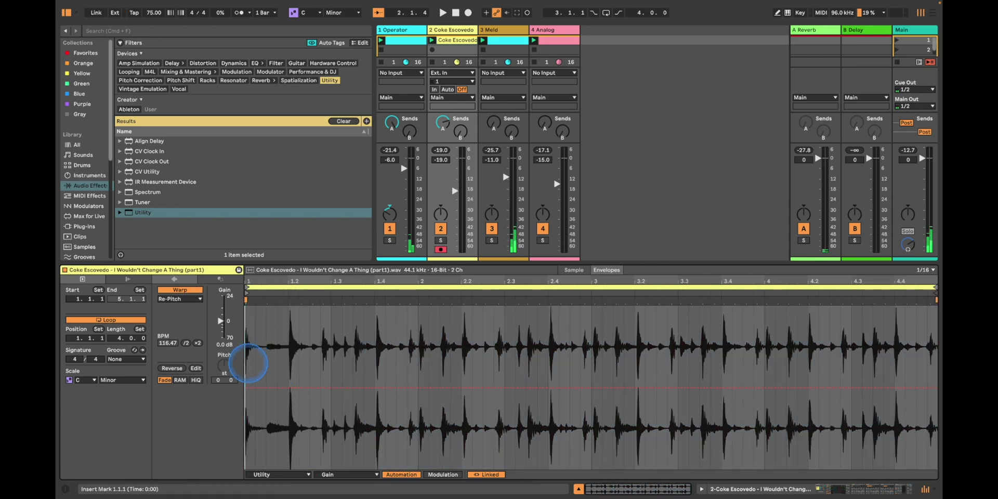
{"action": "right_click", "coordinate": [241, 358]}
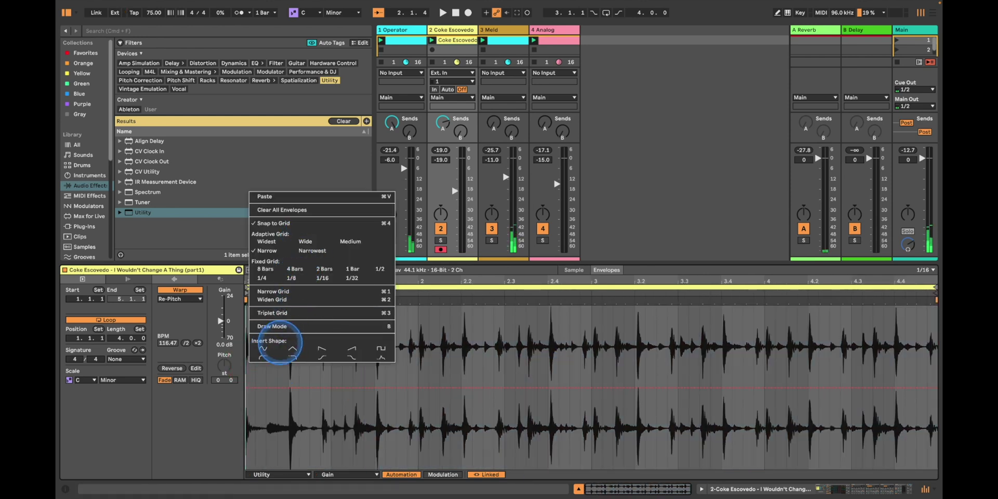
{"action": "left_click", "coordinate": [310, 195]}
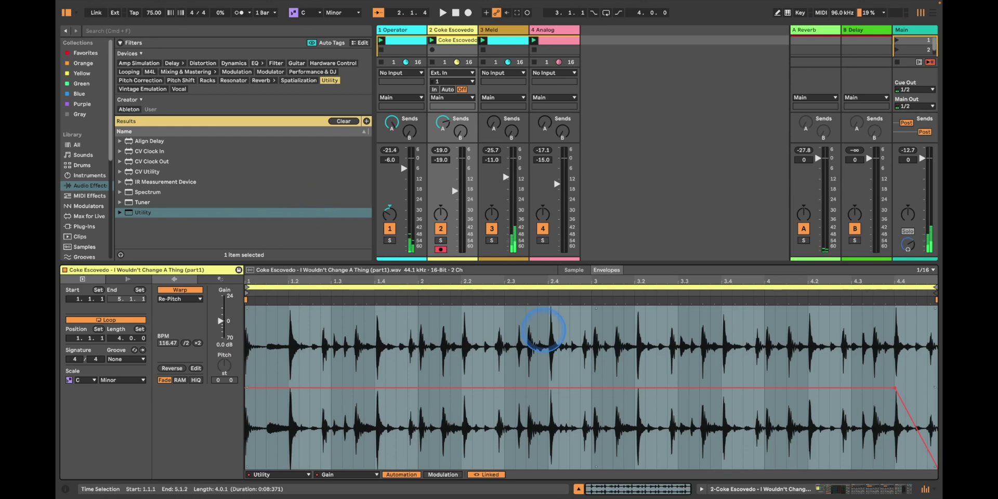
- Show the Utility Gain envelope of the Meld clip and paste the copied Gain envelope into it from 1.1.1
{"action": "left_click", "coordinate": [499, 41]}
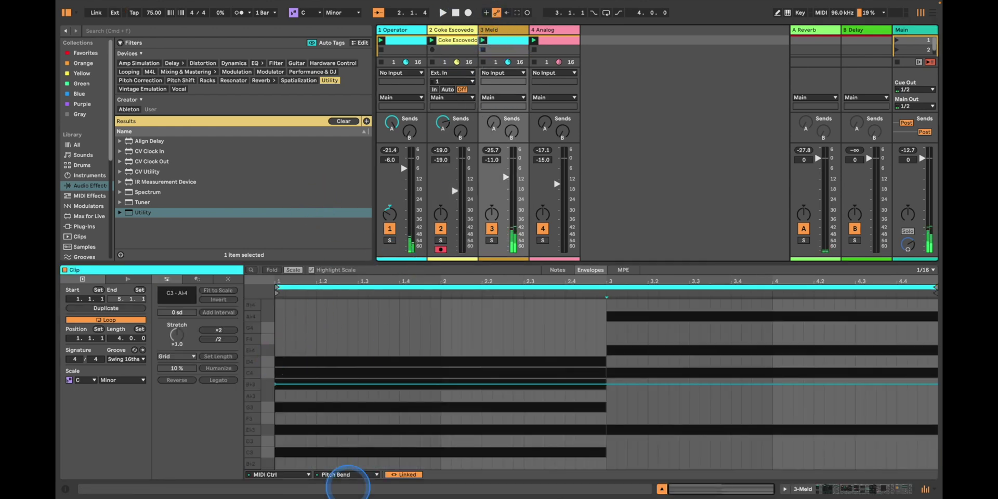
{"action": "left_click", "coordinate": [278, 475]}
{"action": "left_click", "coordinate": [286, 448]}
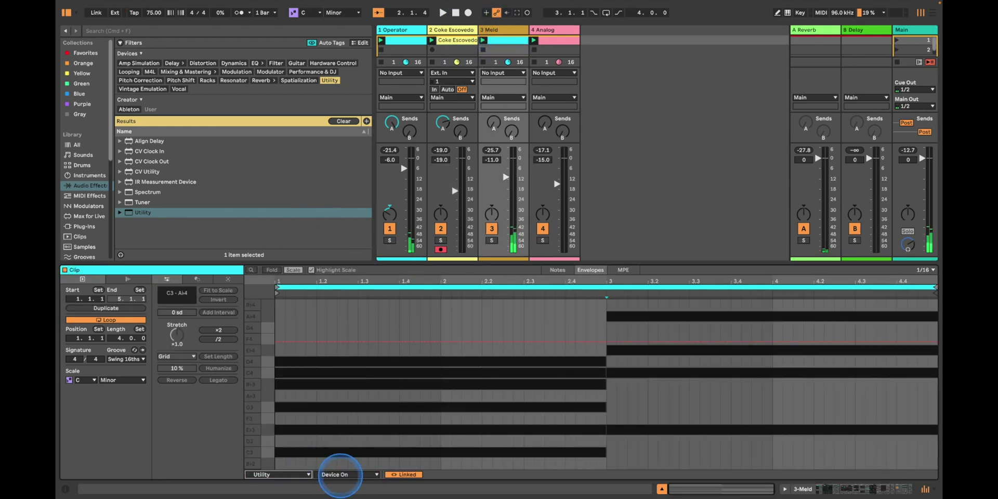
{"action": "left_click", "coordinate": [343, 475]}
{"action": "left_click", "coordinate": [338, 441]}
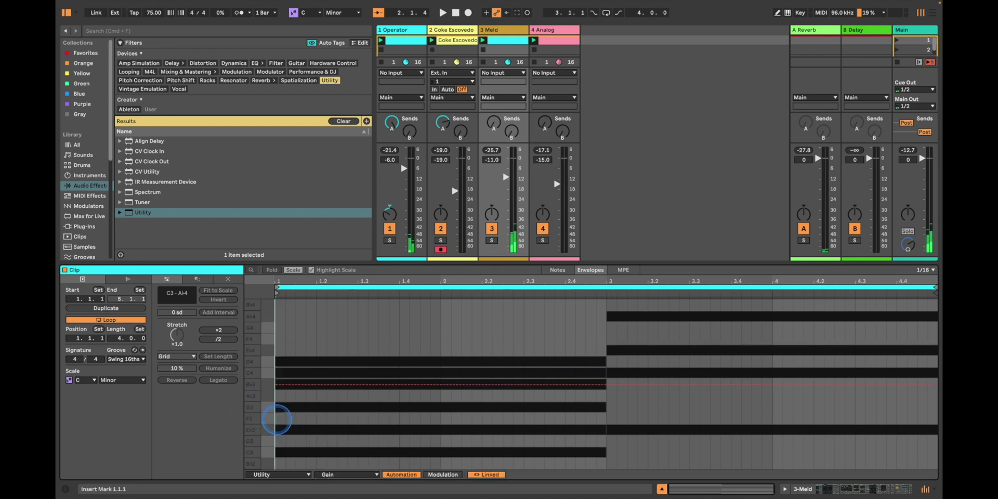
{"action": "right_click", "coordinate": [278, 416]}
{"action": "left_click", "coordinate": [315, 253]}
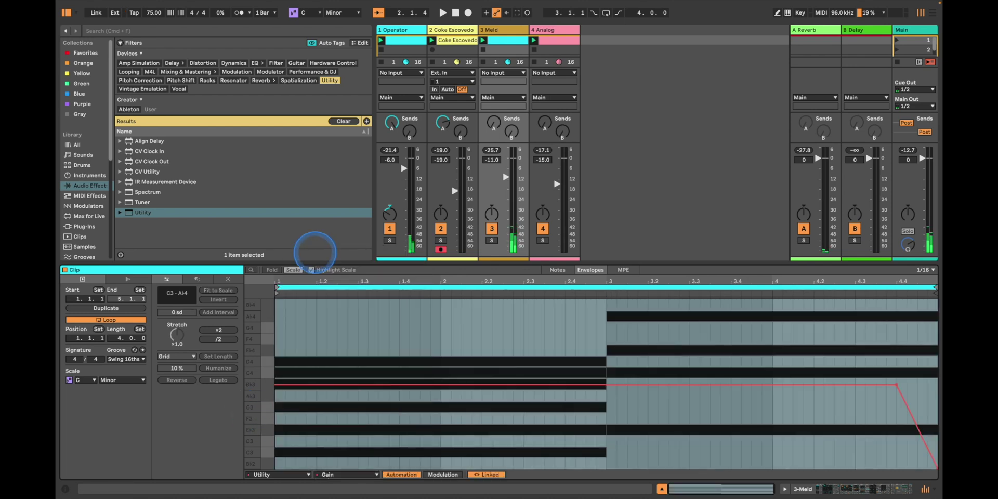
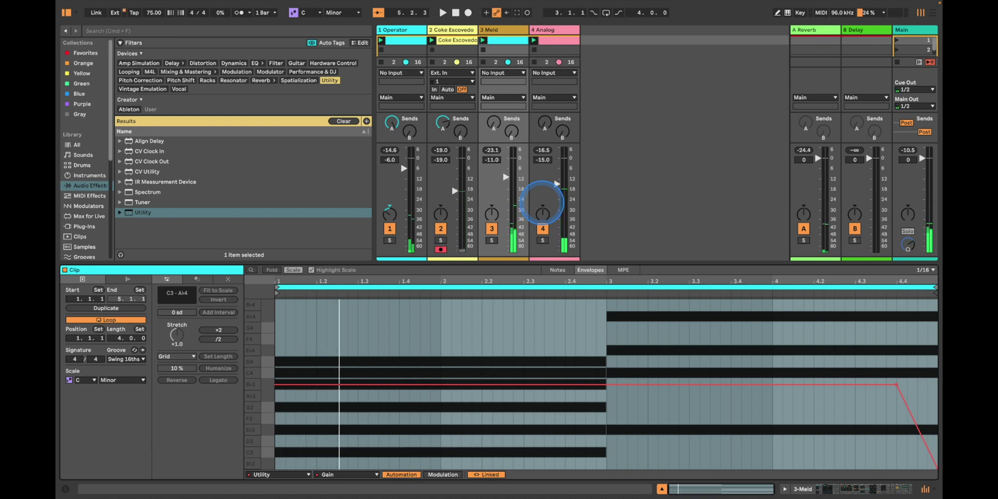
- Copy the Audio Effect Rack with Reverb, Chorus-Ensemble, Vinyl Distortion, Echo and Auto Filter from the Operator track to the Analog track
{"action": "left_click", "coordinate": [544, 29]}
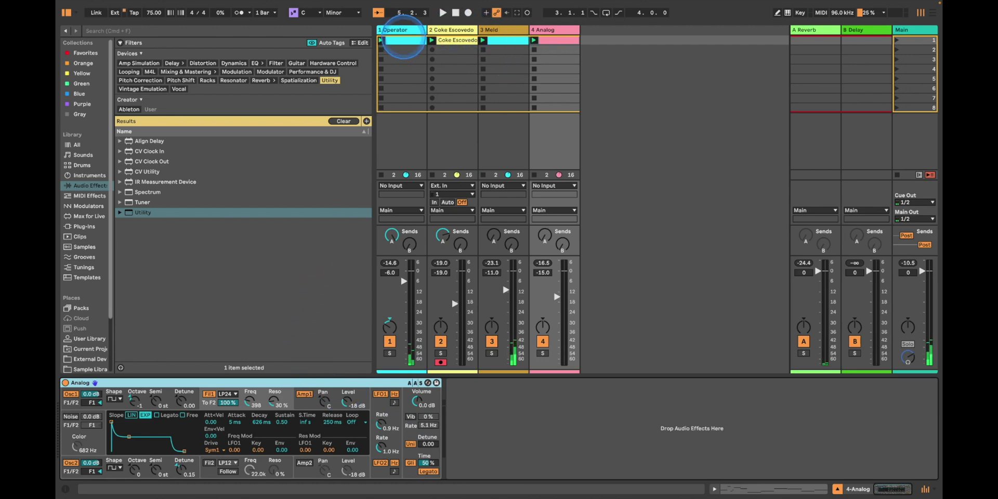
{"action": "left_click", "coordinate": [405, 29]}
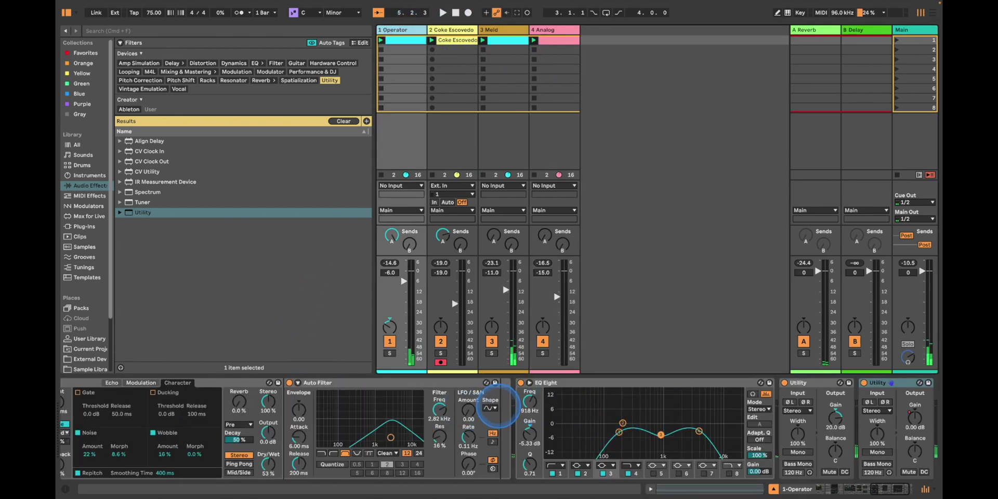
{"action": "scroll", "coordinate": [489, 408], "scroll_direction": "left", "scroll_amount": 10}
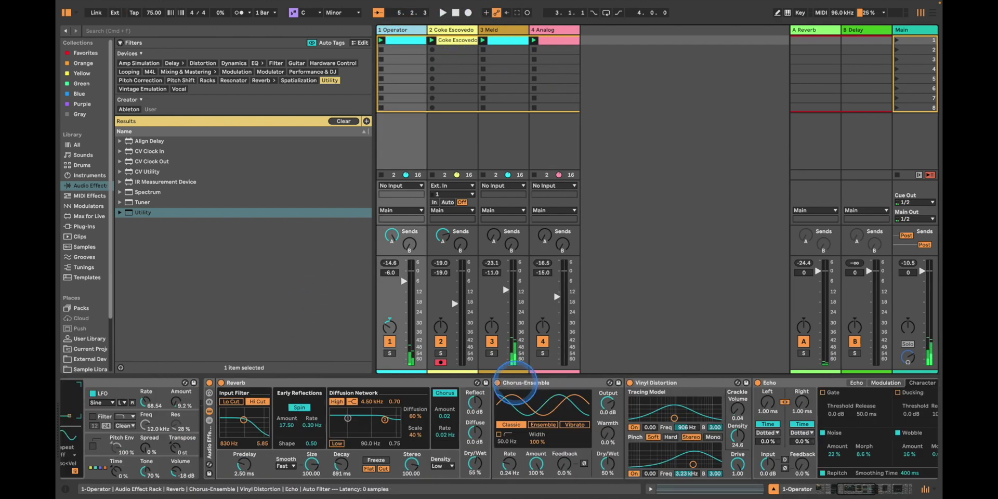
{"action": "scroll", "coordinate": [286, 431], "scroll_direction": "right", "scroll_amount": 5}
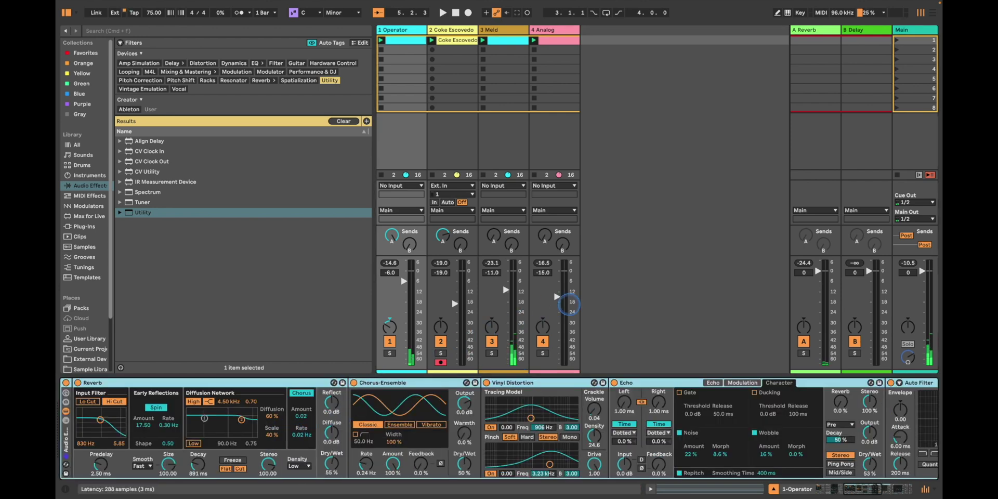
{"action": "left_click", "coordinate": [570, 304]}
- Solo the Analog track and switch off the Echo and Auto Filter in its copied effect rack
{"action": "left_click", "coordinate": [542, 353]}
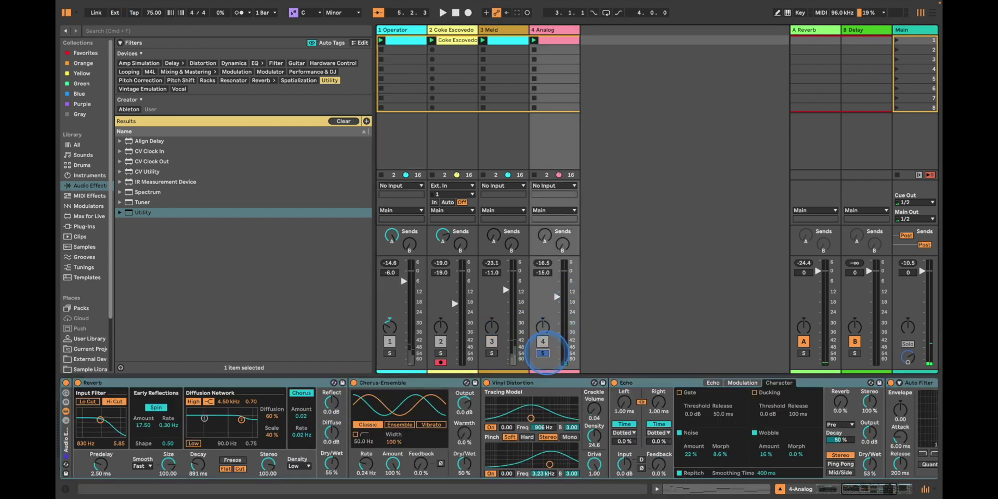
{"action": "scroll", "coordinate": [526, 412], "scroll_direction": "left", "scroll_amount": 5}
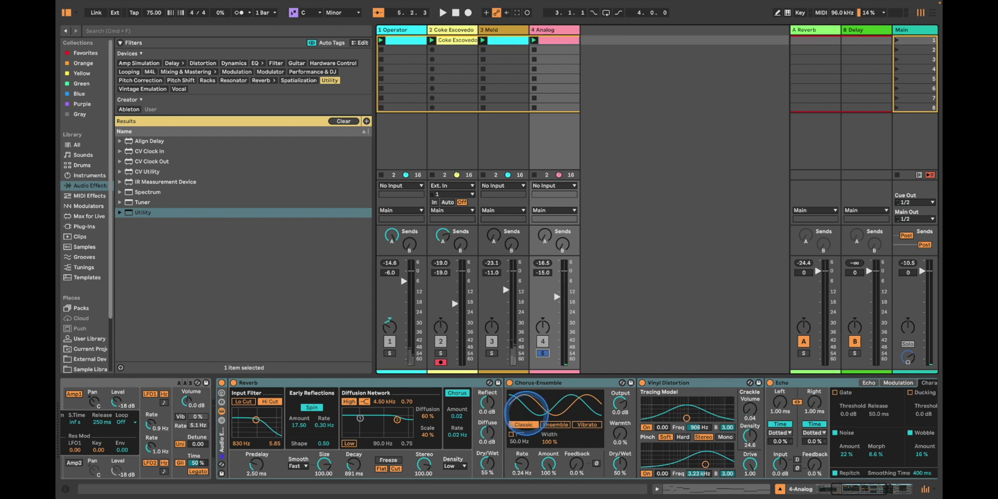
{"action": "scroll", "coordinate": [704, 412], "scroll_direction": "right", "scroll_amount": 12}
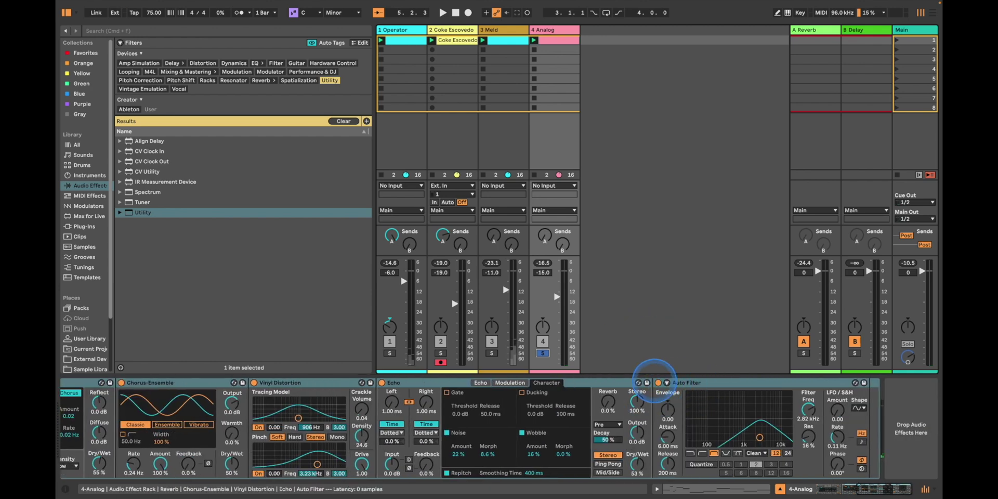
{"action": "left_click", "coordinate": [658, 382]}
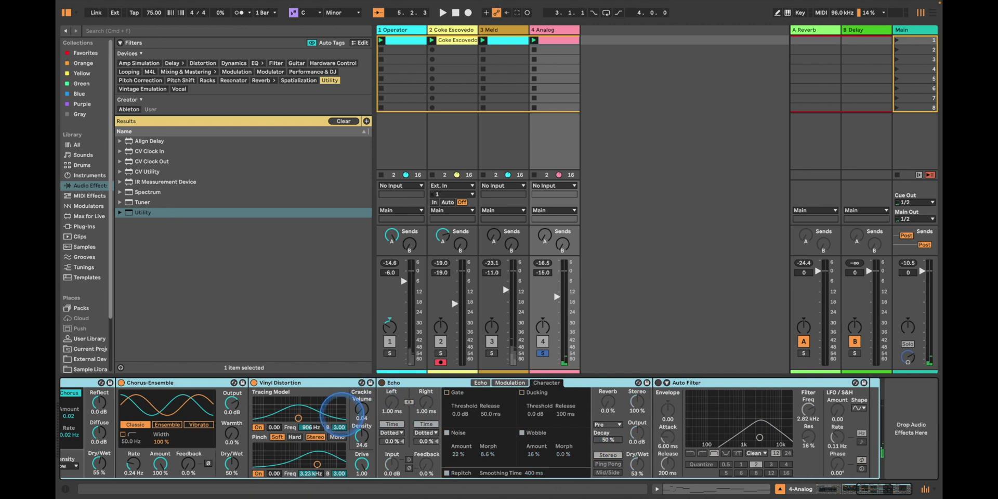
{"action": "scroll", "coordinate": [354, 416], "scroll_direction": "left", "scroll_amount": 9}
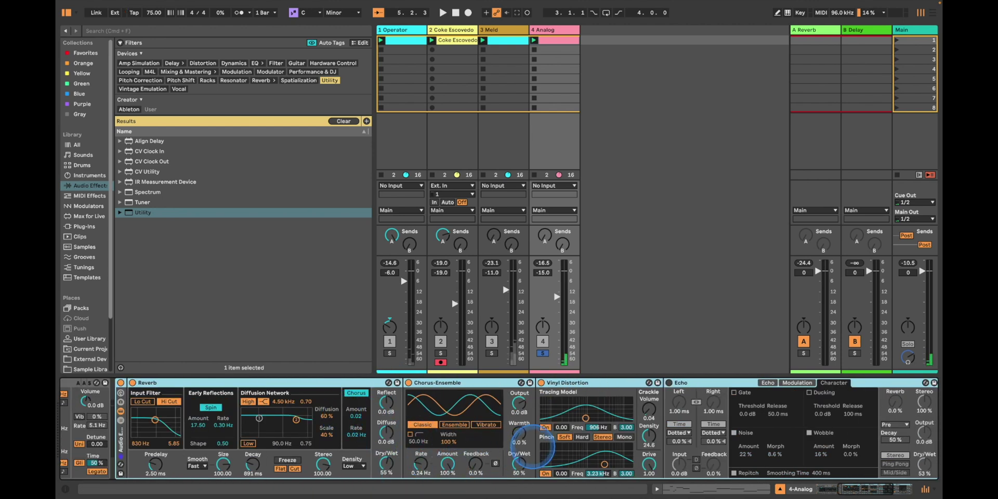
- During playback, set the Analog track's Vinyl Distortion crackle to volume 0.10 and density 50.0, and unsolo the track
{"action": "key", "text": "space"}
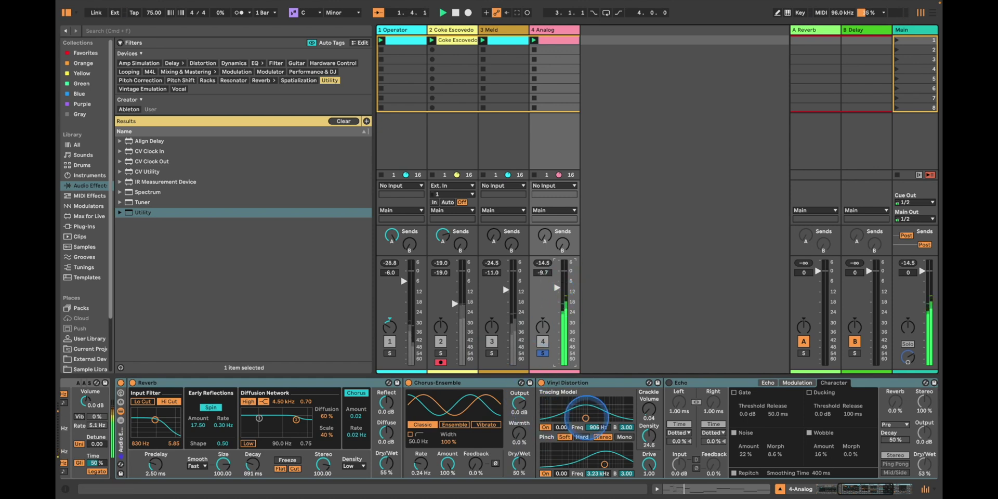
{"action": "left_click_drag", "start_coordinate": [648, 410], "coordinate": [649, 405]}
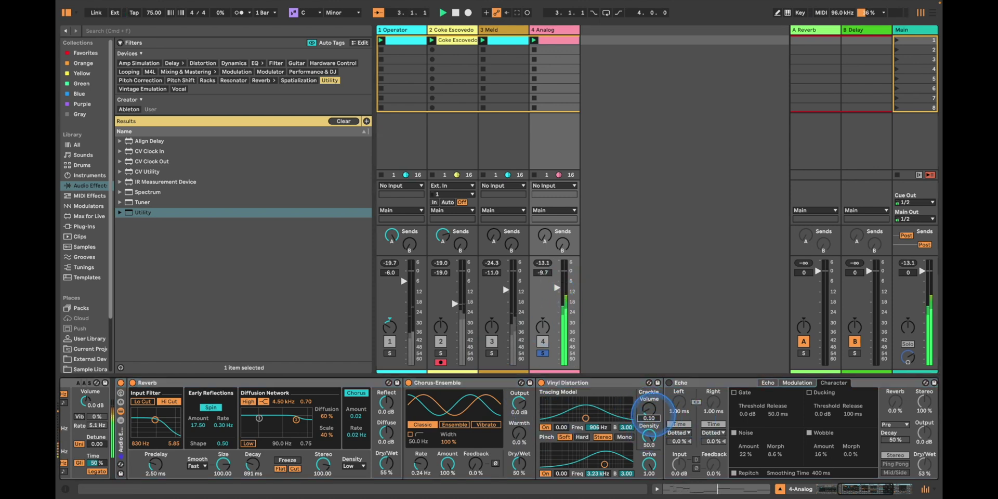
{"action": "left_click", "coordinate": [541, 353]}
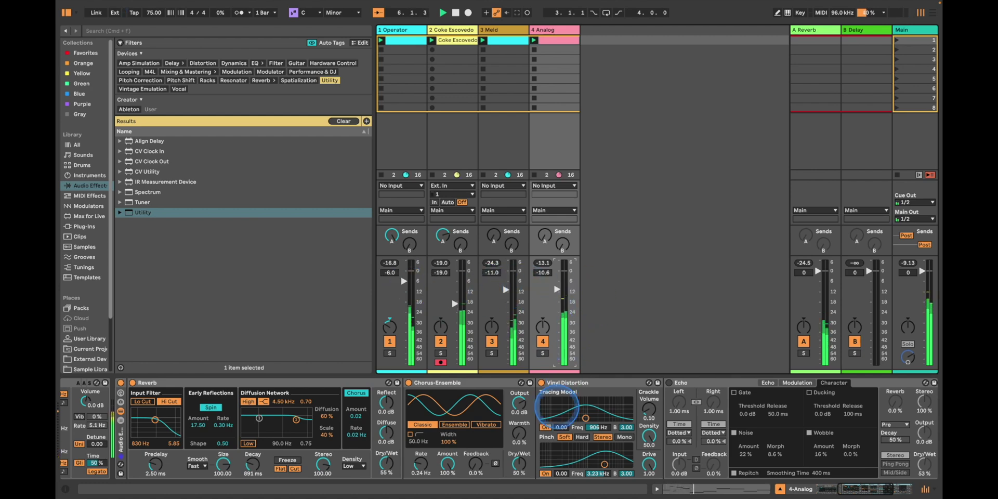
- Set Analog's first filter to 1.2 kHz with 6% resonance and its second oscillator to octave -1
{"action": "scroll", "coordinate": [562, 391], "scroll_direction": "left", "scroll_amount": 6}
{"action": "left_click_drag", "start_coordinate": [274, 402], "coordinate": [274, 404]}
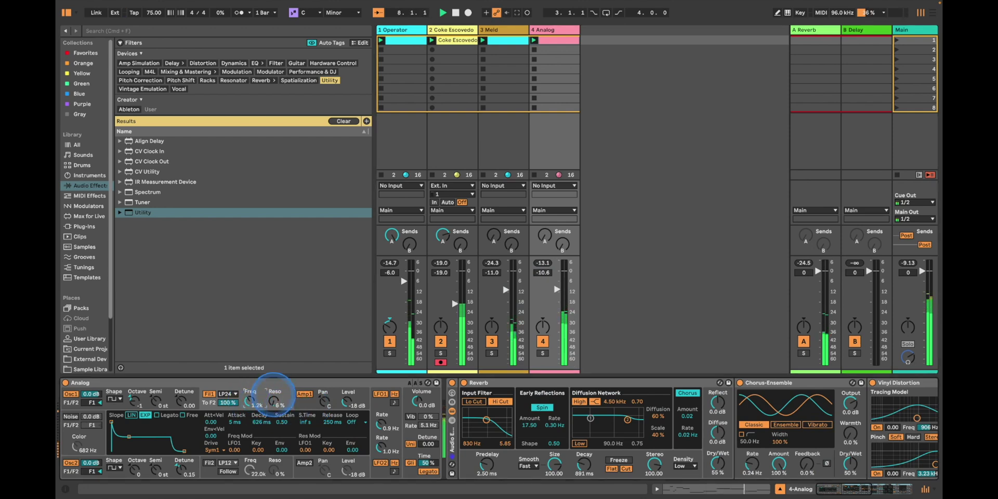
{"action": "left_click", "coordinate": [134, 468]}
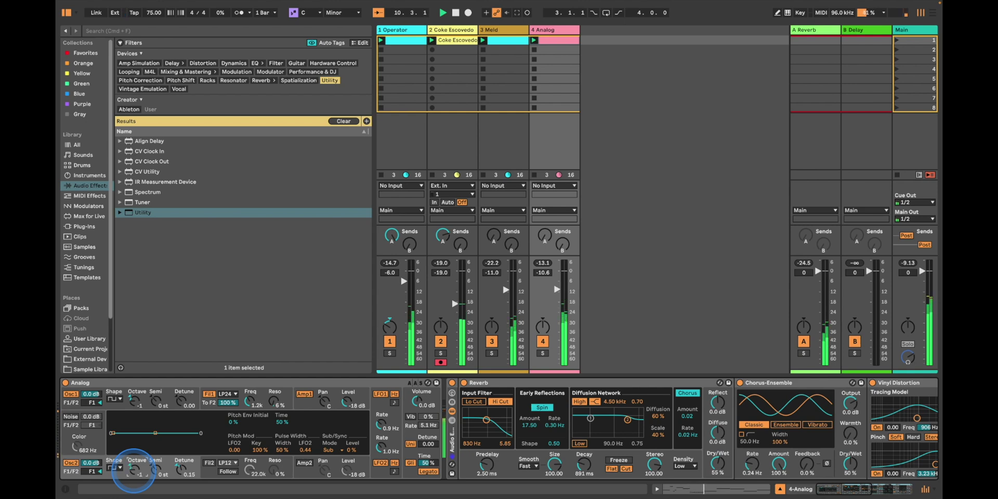
- Set the Analog track's volume to -8.8 dB and its Vinyl Distortion Pinch to 6.96 kHz with 0.21 drive, and restart playback
{"action": "left_click_drag", "start_coordinate": [556, 289], "coordinate": [557, 285]}
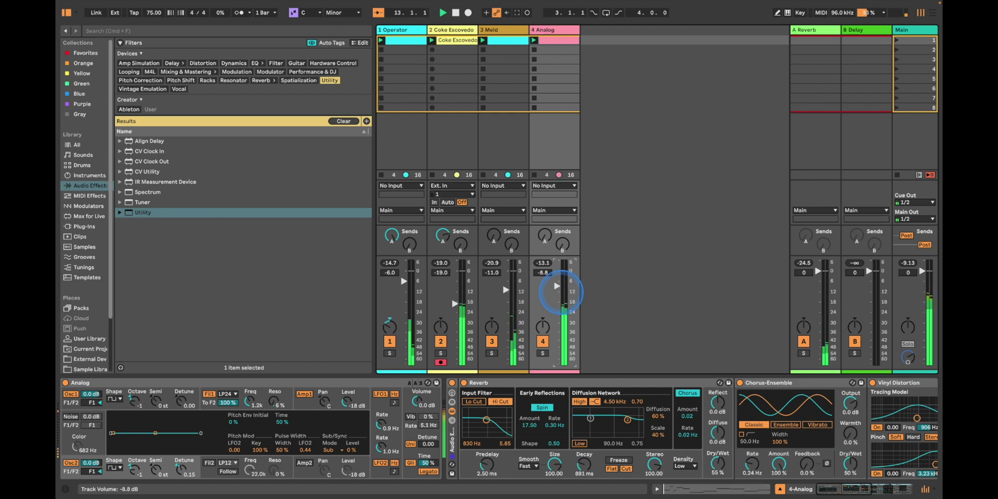
{"action": "scroll", "coordinate": [743, 413], "scroll_direction": "right", "scroll_amount": 5}
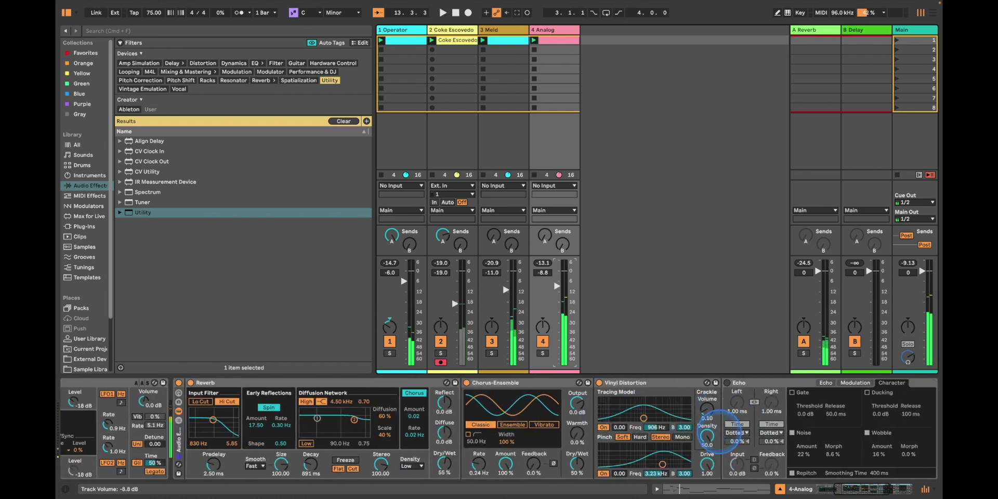
{"action": "left_click_drag", "start_coordinate": [662, 464], "coordinate": [669, 463]}
{"action": "key", "text": "space"}
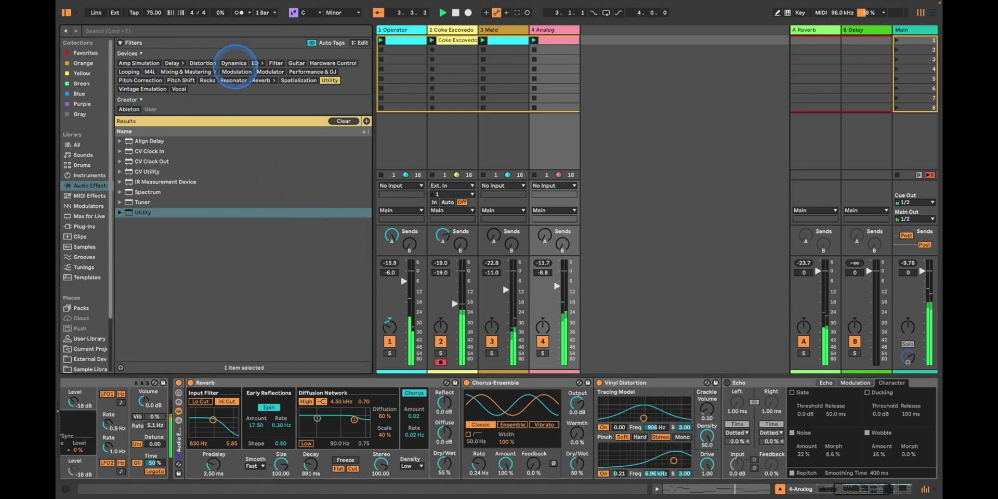
- Add a Glue Compressor to the Analog track with -27.0 dB threshold, 8.73 dB makeup and Soft clipping enabled
{"action": "left_click", "coordinate": [233, 63]}
{"action": "left_click", "coordinate": [177, 192]}
{"action": "double_click", "coordinate": [177, 191]}
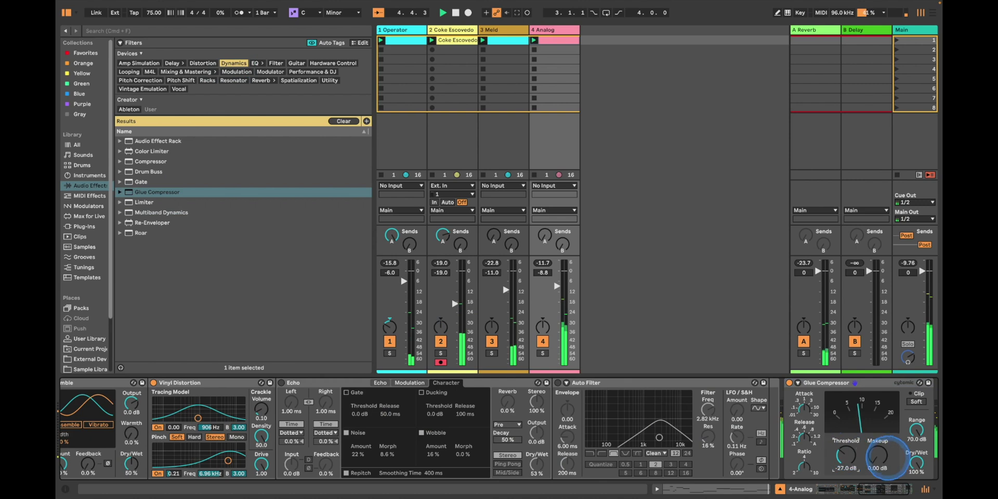
{"action": "left_click", "coordinate": [916, 401]}
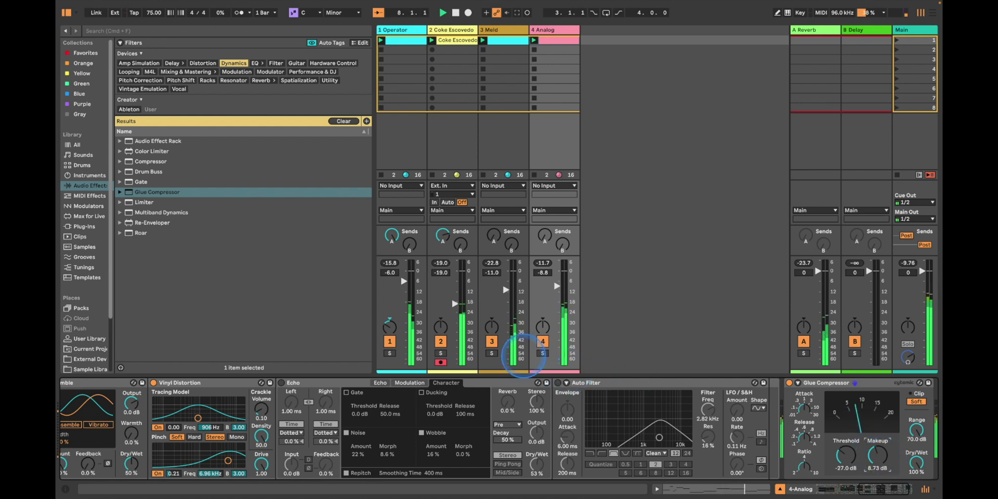
- Centre the Operator track's panning, solo the track and show its device chain
{"action": "left_click", "coordinate": [389, 333]}
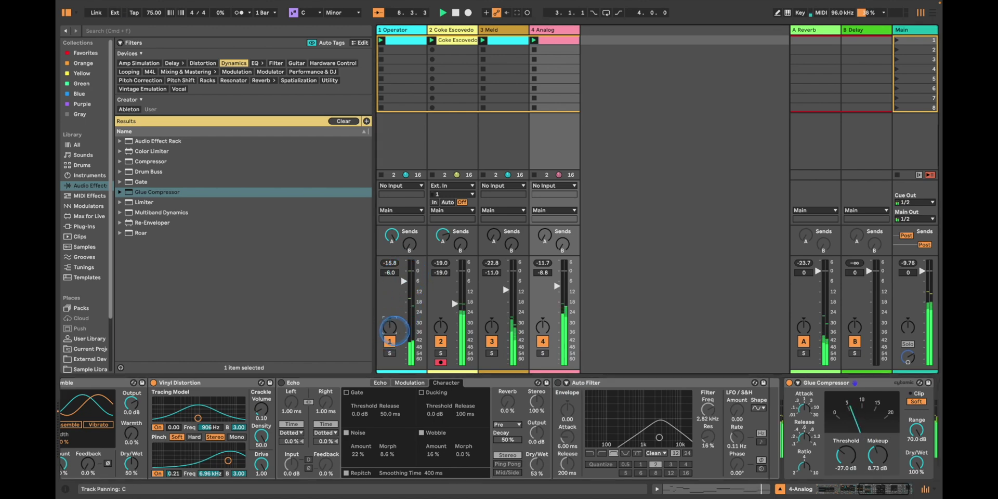
{"action": "left_click", "coordinate": [389, 352]}
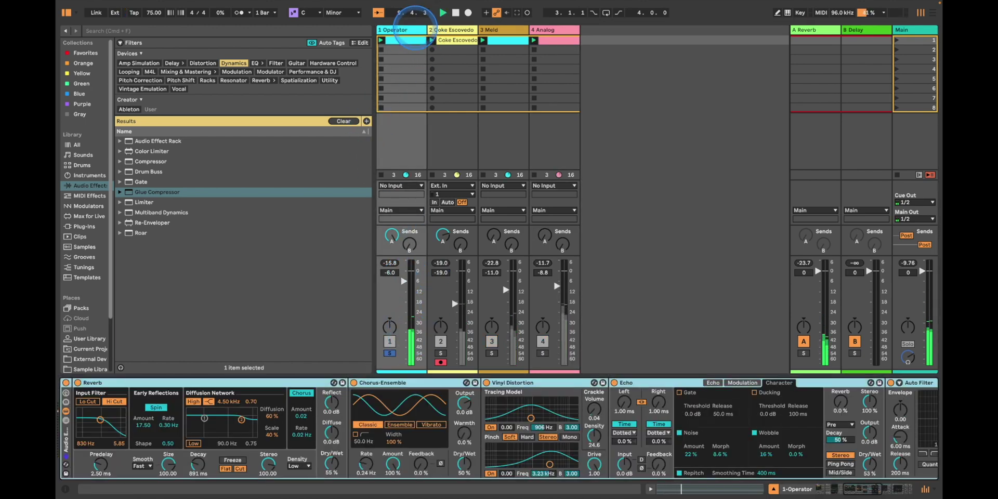
{"action": "scroll", "coordinate": [610, 410], "scroll_direction": "right", "scroll_amount": 10}
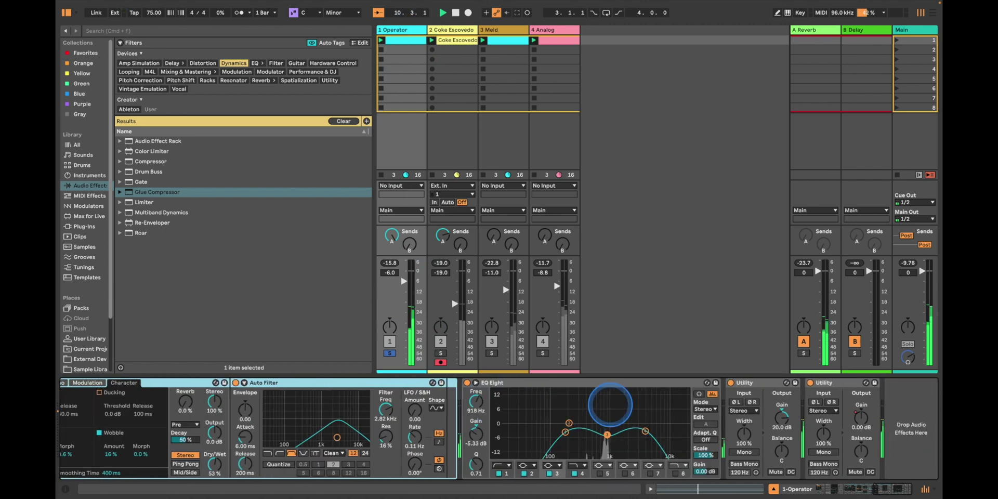
- Copy oscillator A's envelope to oscillator B in Operator and set the envelope release to 19.6 s
{"action": "scroll", "coordinate": [609, 405], "scroll_direction": "left", "scroll_amount": 10}
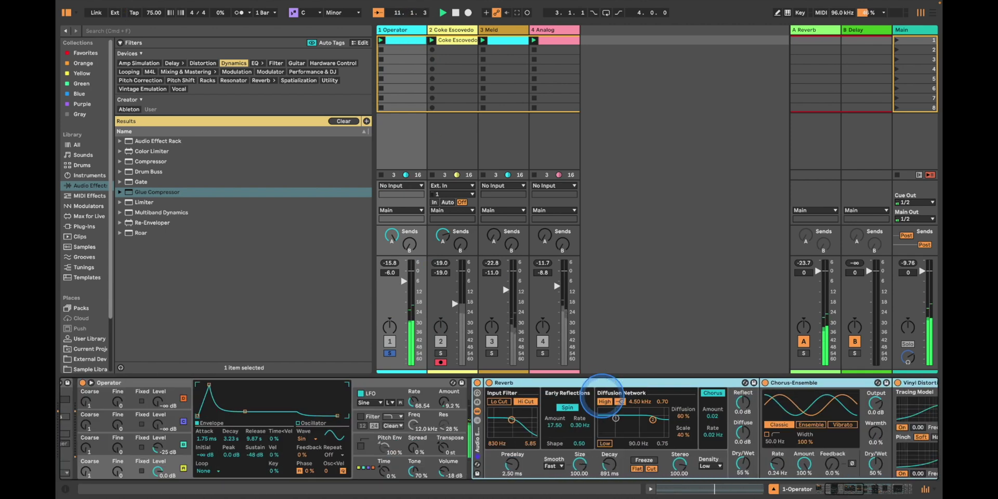
{"action": "scroll", "coordinate": [603, 396], "scroll_direction": "left", "scroll_amount": 4}
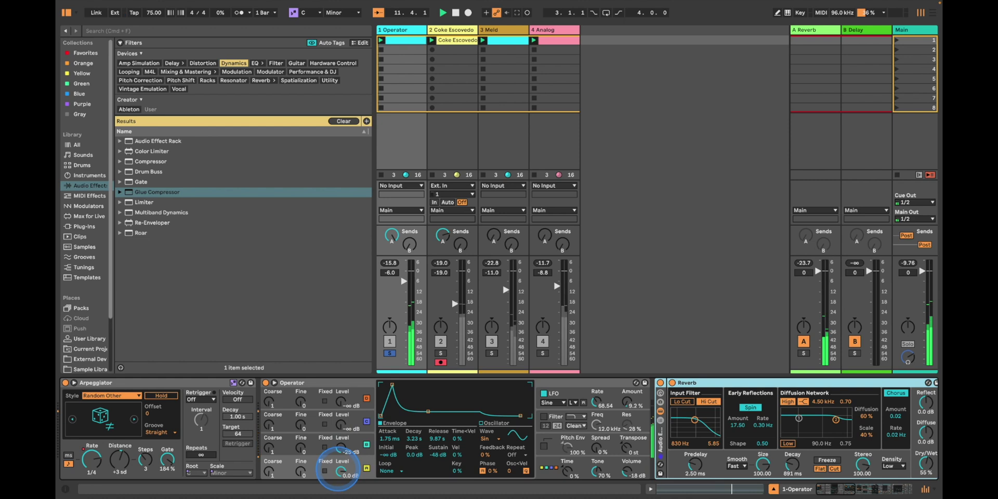
{"action": "left_click", "coordinate": [316, 462]}
{"action": "left_click", "coordinate": [321, 440]}
{"action": "right_click", "coordinate": [418, 397]}
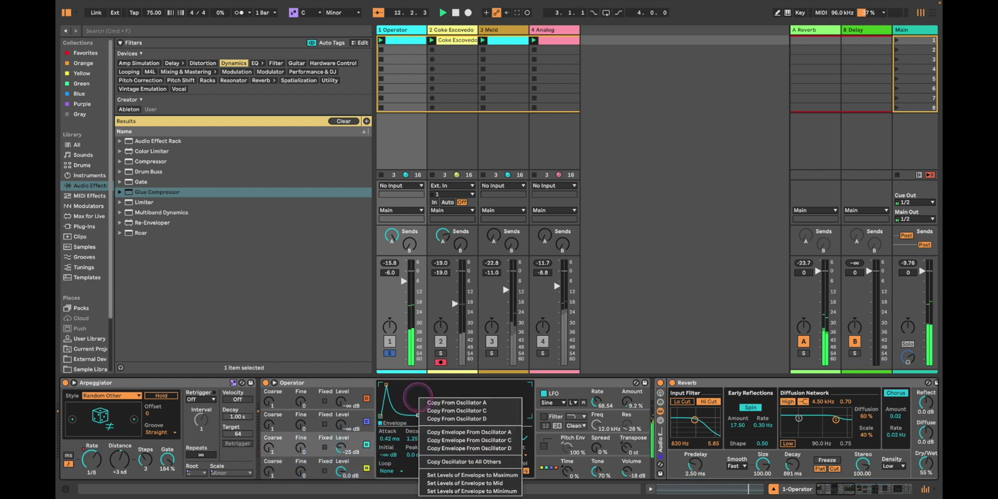
{"action": "left_click", "coordinate": [443, 431]}
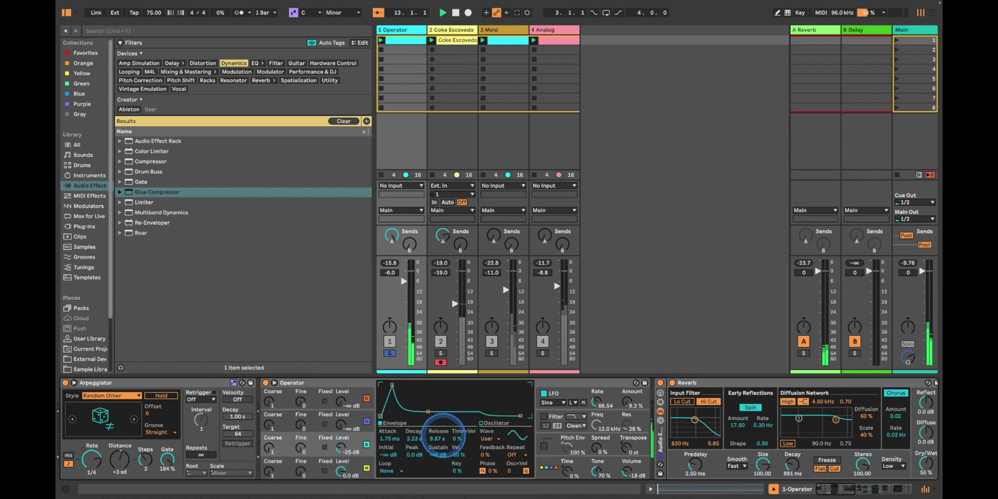
{"action": "mouse_move", "coordinate": [443, 433]}
{"action": "left_mouse_down"}
{"action": "mouse_move", "coordinate": [436, 401]}
{"action": "mouse_move", "coordinate": [463, 412]}
{"action": "mouse_move", "coordinate": [438, 414]}
{"action": "mouse_move", "coordinate": [440, 439]}
{"action": "left_mouse_up"}
{"action": "left_click", "coordinate": [303, 471]}
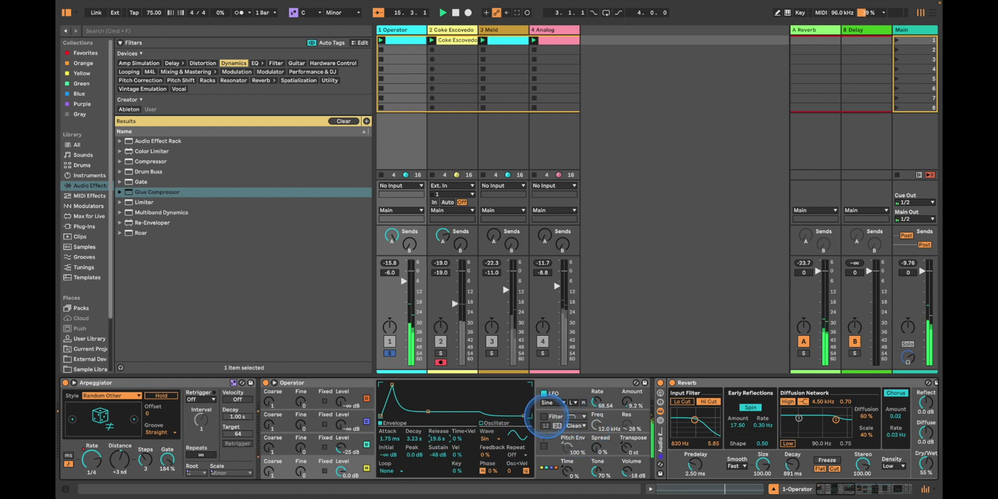
- Set the Operator track's Reverb input filter to 1.23 kHz and its Auto Filter to 4.98 kHz with 8.0% resonance, and restart playback
{"action": "scroll", "coordinate": [568, 426], "scroll_direction": "right", "scroll_amount": 5}
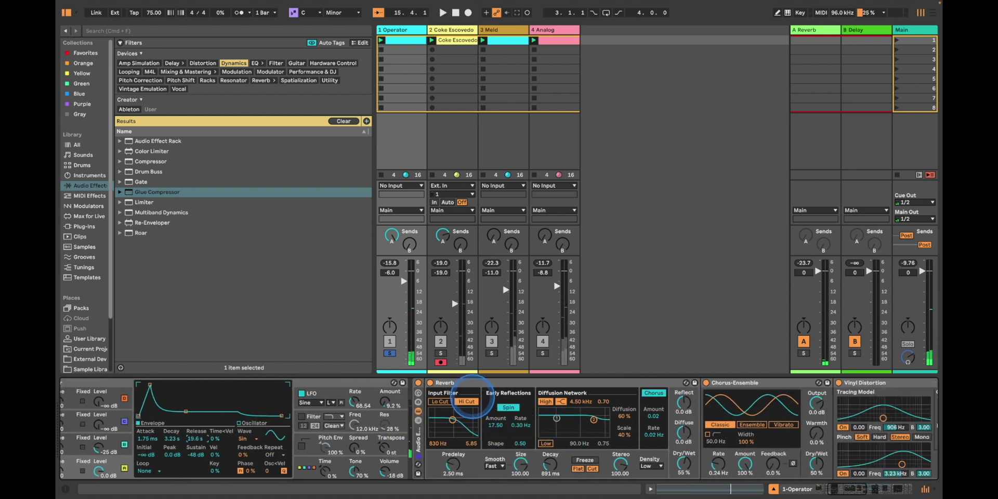
{"action": "left_click_drag", "start_coordinate": [464, 438], "coordinate": [471, 431]}
{"action": "scroll", "coordinate": [646, 463], "scroll_direction": "right", "scroll_amount": 10}
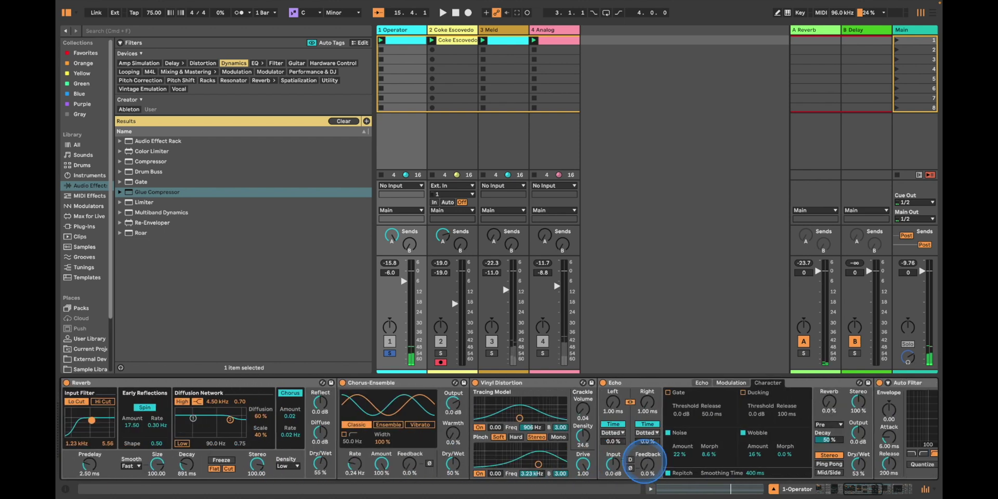
{"action": "left_click_drag", "start_coordinate": [655, 437], "coordinate": [664, 440]}
{"action": "key", "text": "space"}
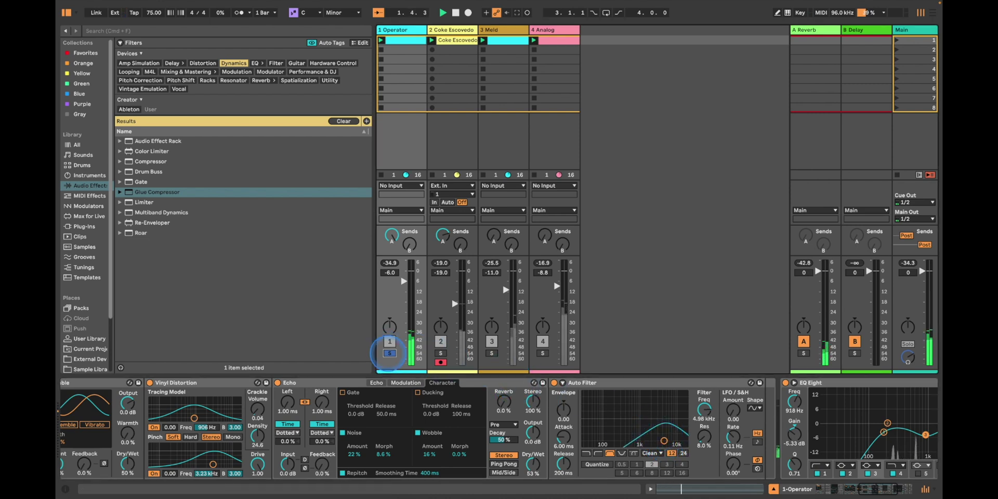
- Unsolo the Operator track and set its volume to -2.3 dB
{"action": "left_click", "coordinate": [389, 353]}
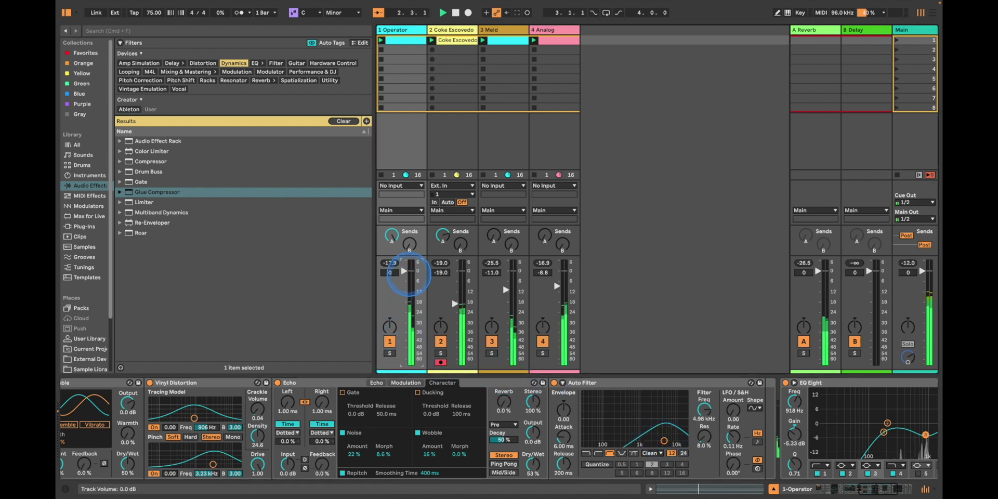
{"action": "left_click_drag", "start_coordinate": [408, 274], "coordinate": [408, 278]}
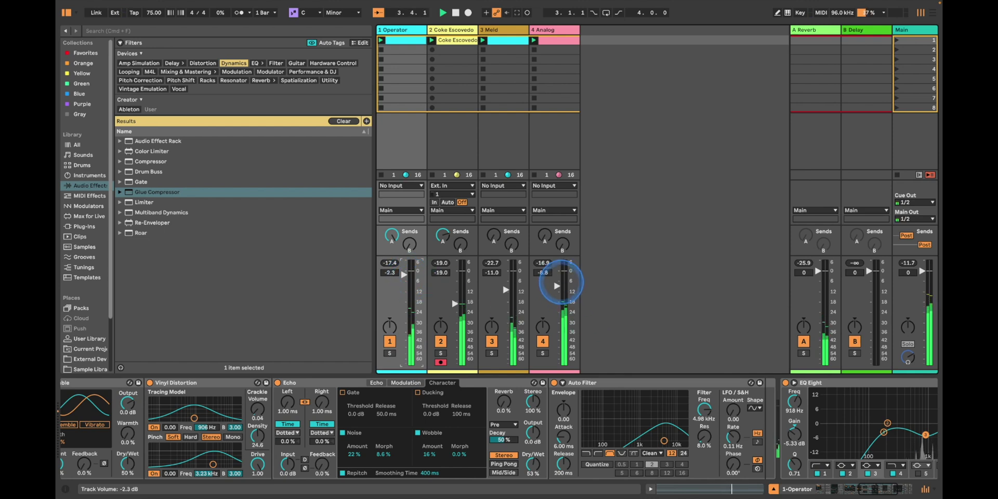
{"action": "left_click_drag", "start_coordinate": [560, 283], "coordinate": [556, 285]}
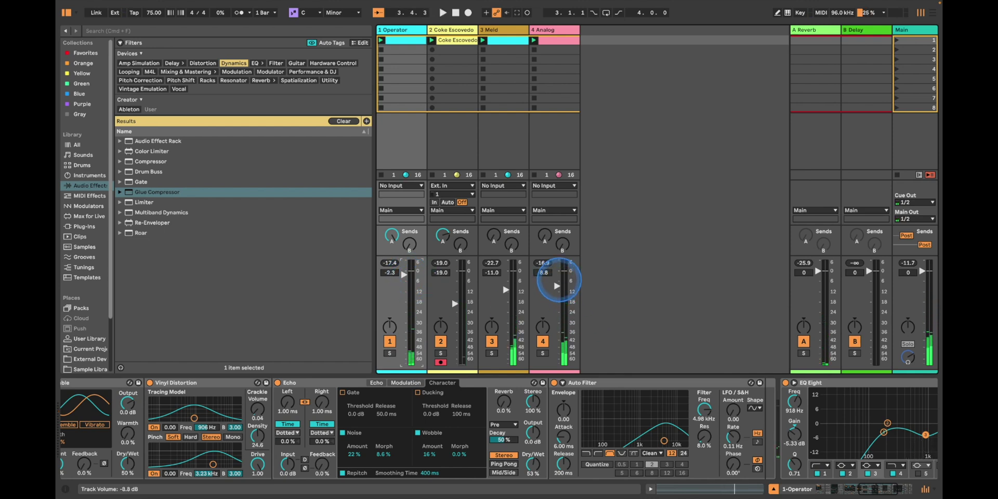
- Add a Glue Compressor to the Main track with -22.2 dB threshold, 3.65 dB makeup and Soft clipping enabled
{"action": "left_click", "coordinate": [923, 42]}
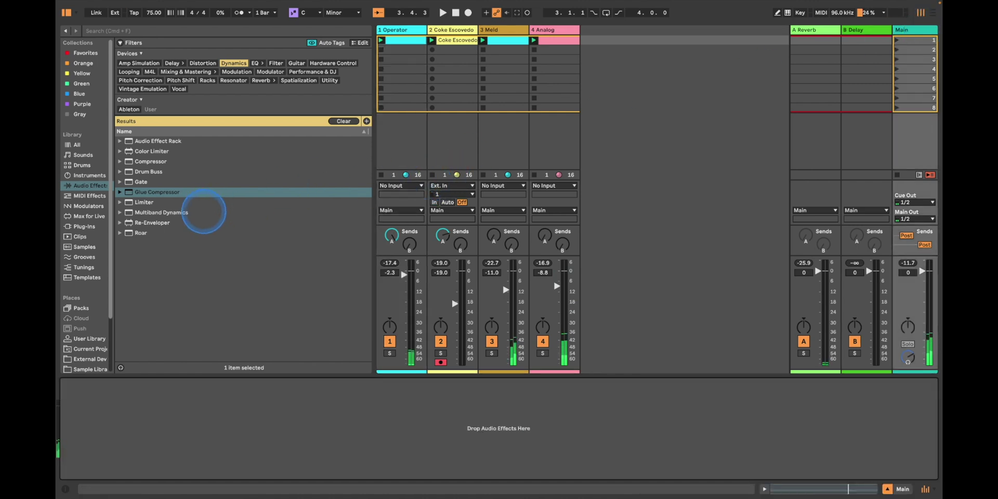
{"action": "left_click_drag", "start_coordinate": [195, 192], "coordinate": [133, 468]}
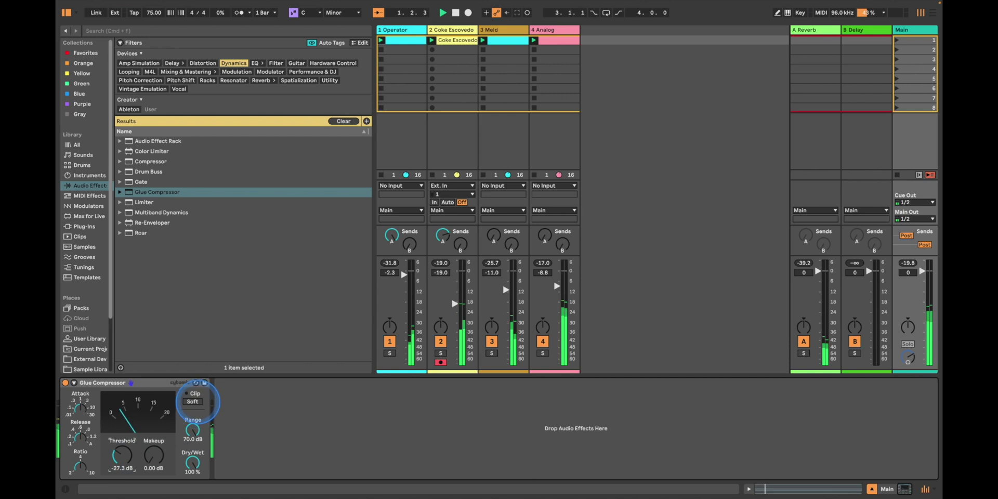
{"action": "left_click_drag", "start_coordinate": [122, 467], "coordinate": [124, 459]}
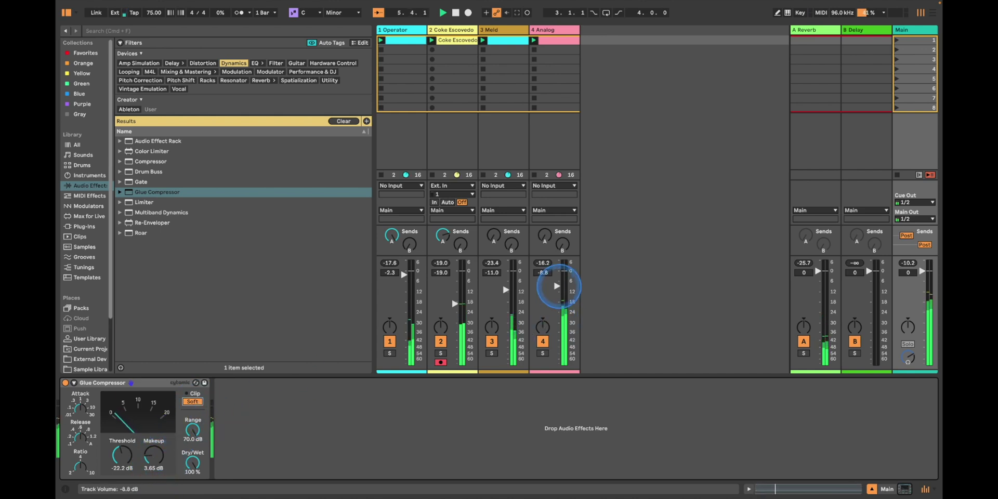
- Lower the Analog track's volume to -10.3 dB and fade the Main volume all the way down
{"action": "left_click", "coordinate": [557, 285]}
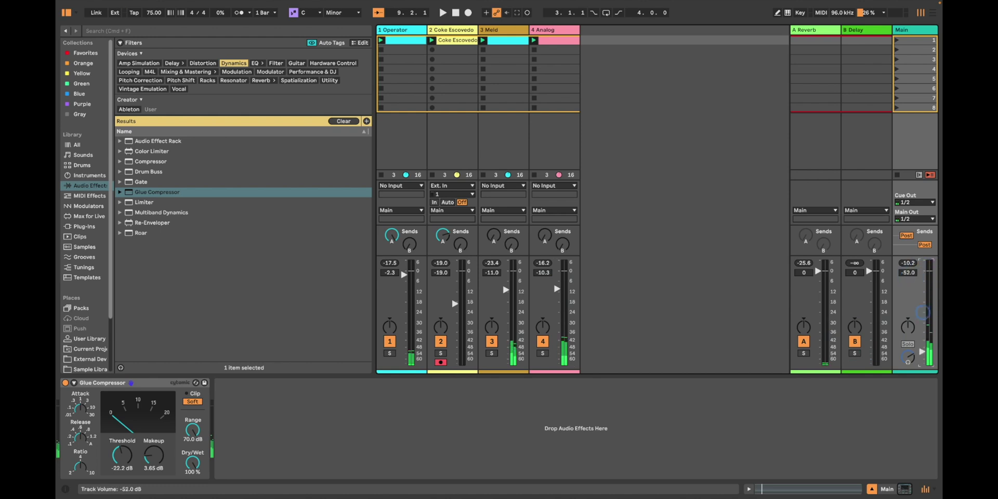
{"action": "left_click_drag", "start_coordinate": [922, 311], "coordinate": [735, 352]}
- Open the Stuff From tape Machines folder inside My Samples in the Sample Library
{"action": "scroll", "coordinate": [100, 287], "scroll_direction": "down", "scroll_amount": 3}
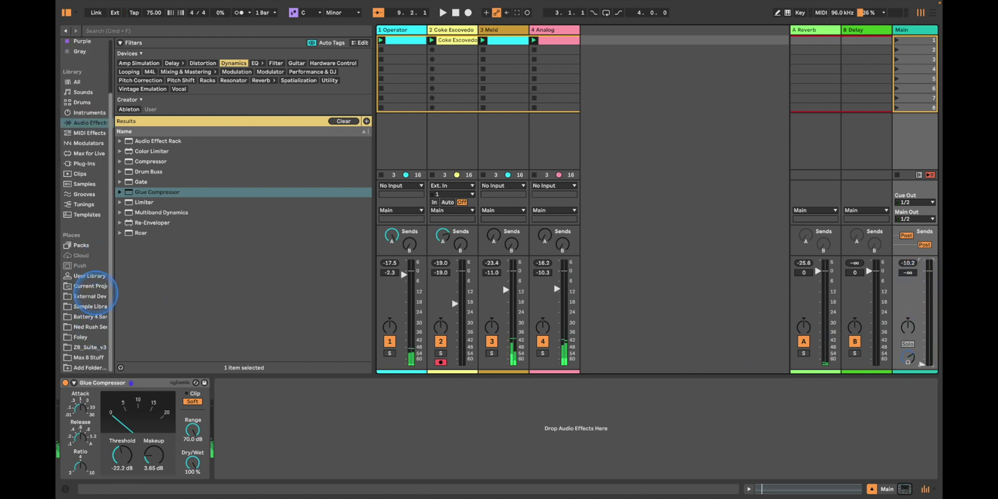
{"action": "left_click", "coordinate": [93, 286]}
{"action": "left_click", "coordinate": [82, 336]}
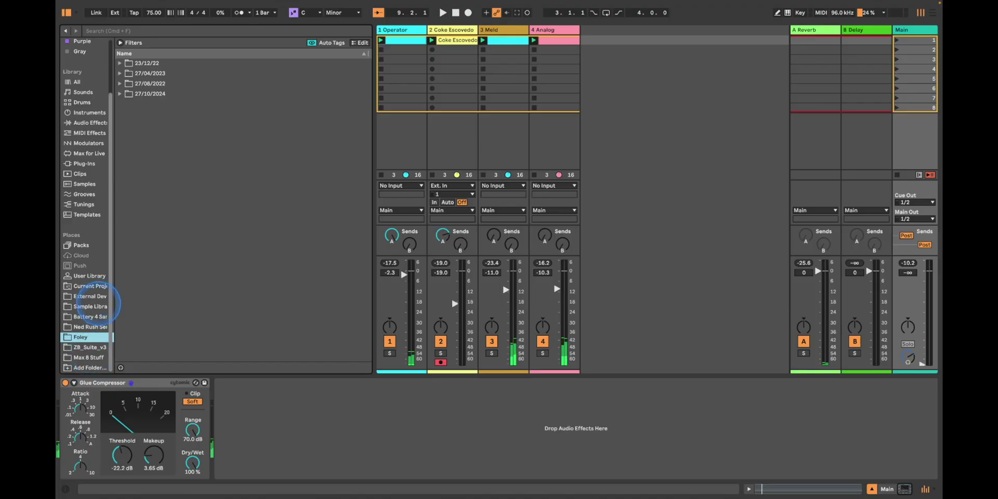
{"action": "left_click", "coordinate": [91, 307]}
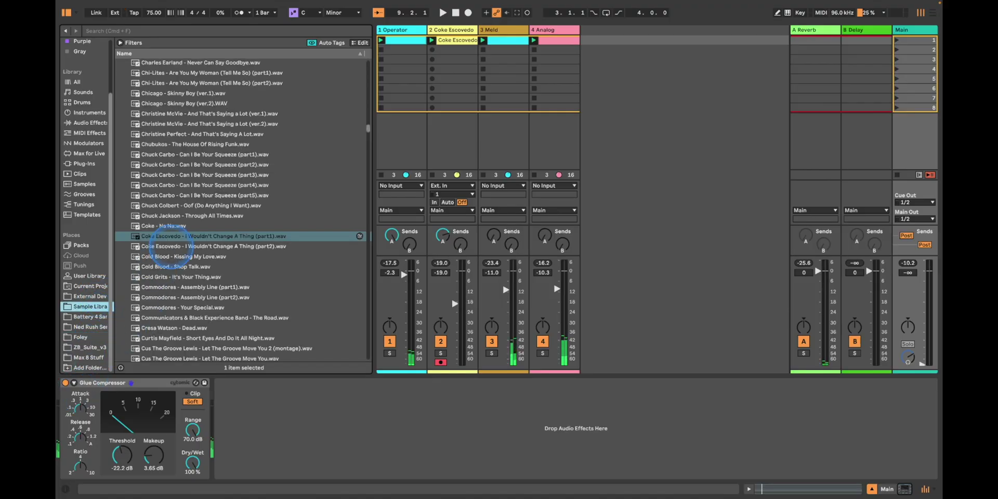
{"action": "scroll", "coordinate": [165, 245], "scroll_direction": "up", "scroll_amount": 20}
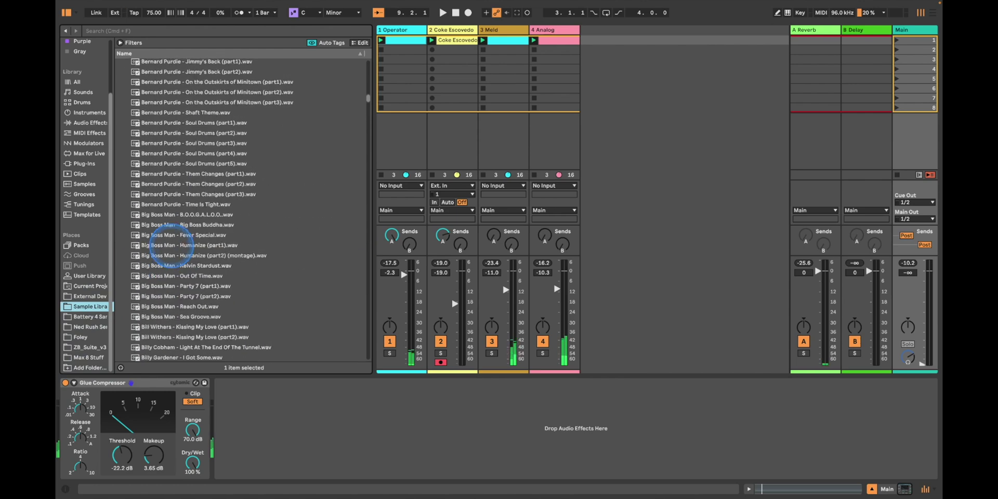
{"action": "left_click_drag", "start_coordinate": [368, 98], "coordinate": [369, 52]}
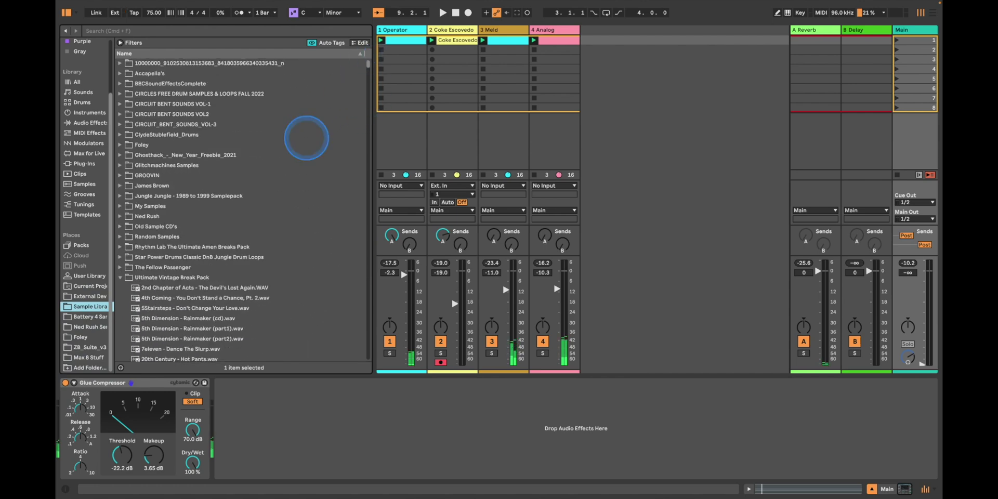
{"action": "double_click", "coordinate": [154, 205]}
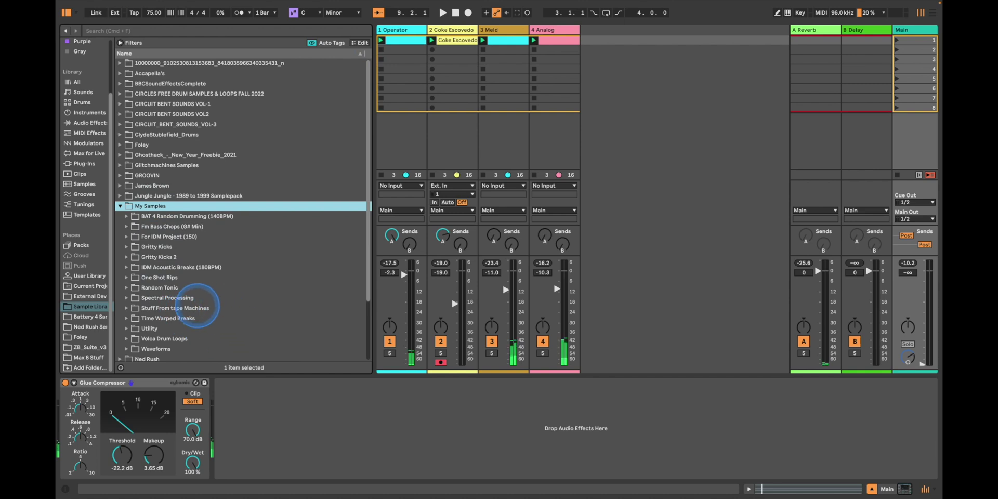
{"action": "double_click", "coordinate": [197, 308]}
{"action": "scroll", "coordinate": [199, 304], "scroll_direction": "down", "scroll_amount": 3}
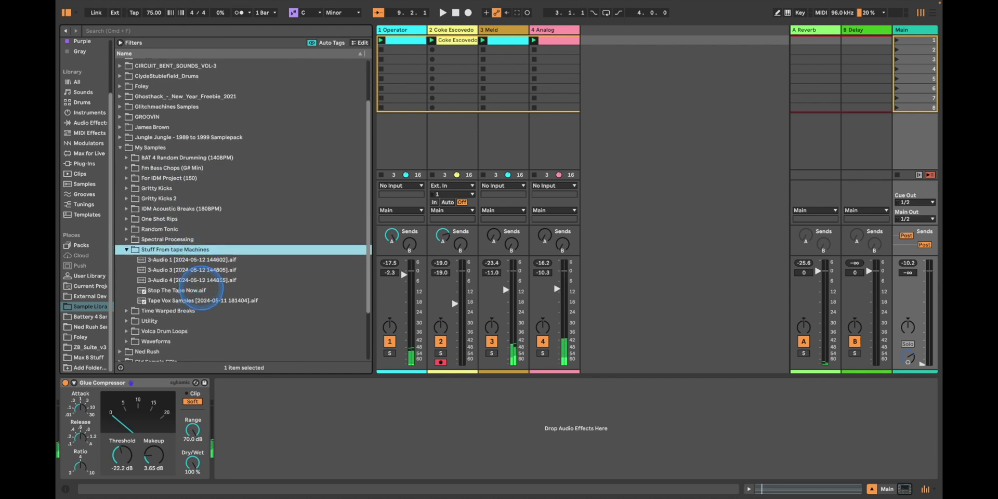
- Load Tape Vox Samples onto a new audio track in the second scene, launch the clip and set the track's volume to -7.0 dB
{"action": "left_click", "coordinate": [194, 300]}
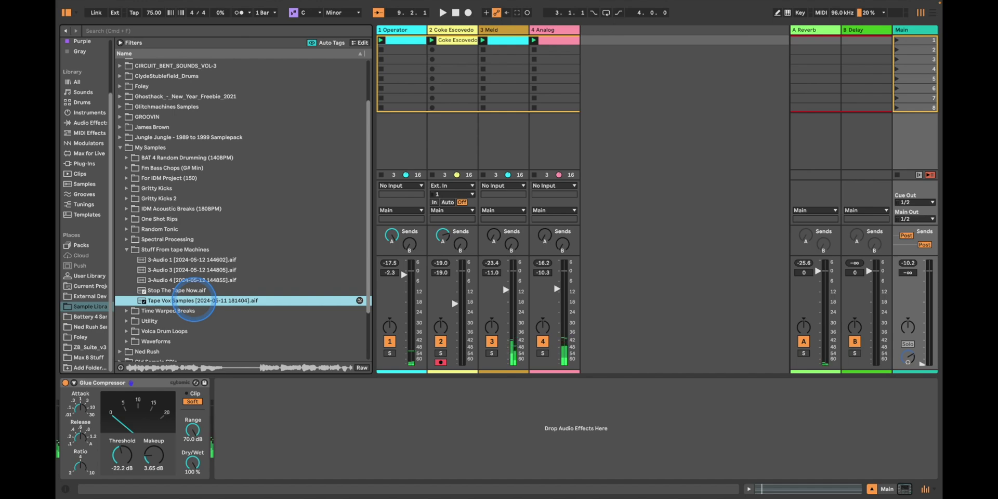
{"action": "left_click_drag", "start_coordinate": [195, 300], "coordinate": [602, 50]}
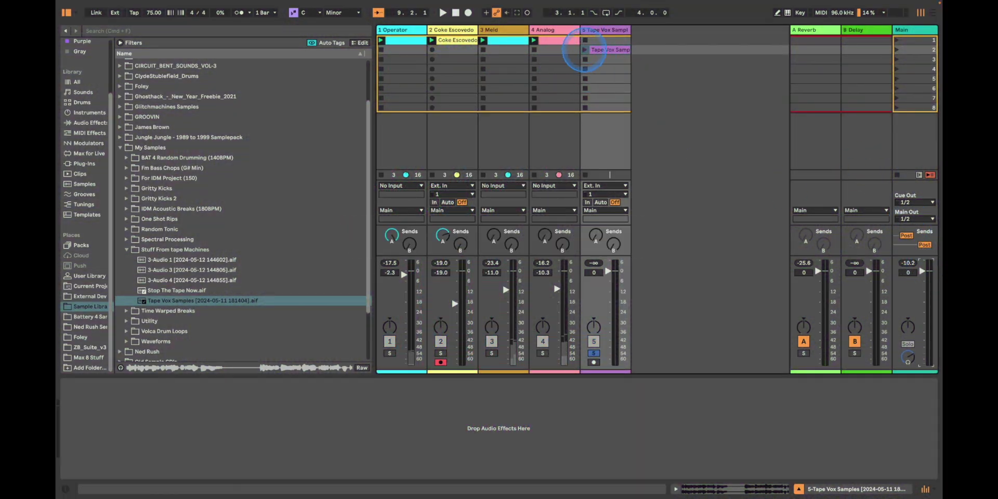
{"action": "left_click", "coordinate": [584, 49]}
{"action": "left_click", "coordinate": [619, 283]}
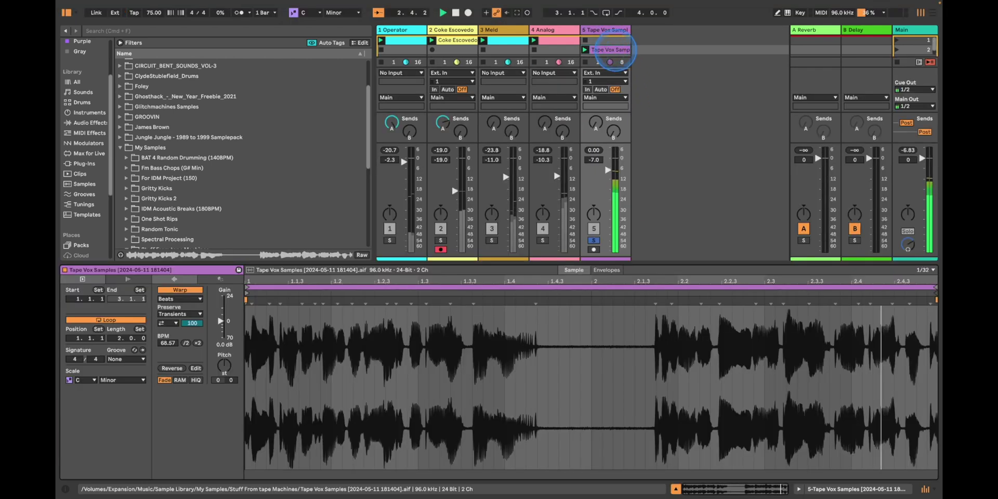
- Keep the Tape Vox clip's warp mode on Beats and copy the clip to the start of the arrangement
{"action": "double_click", "coordinate": [611, 49]}
{"action": "left_click", "coordinate": [179, 298]}
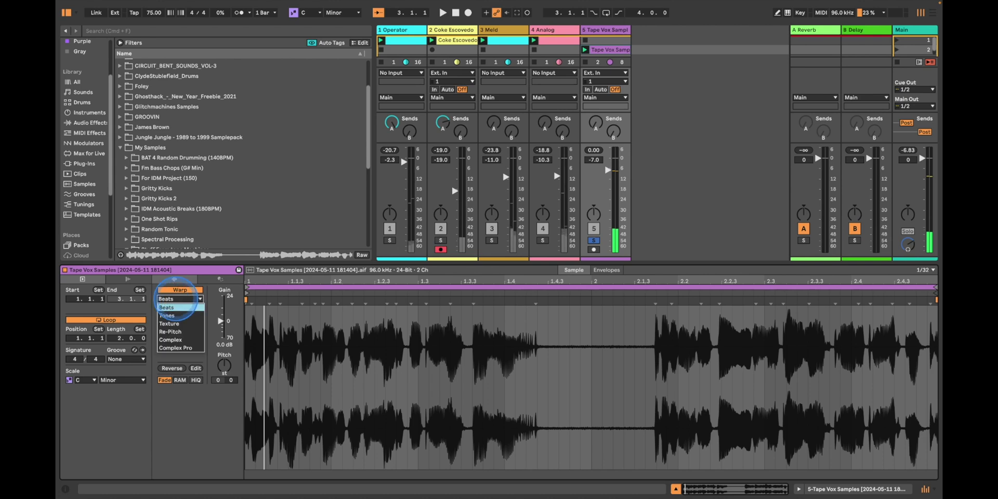
{"action": "left_click", "coordinate": [183, 306]}
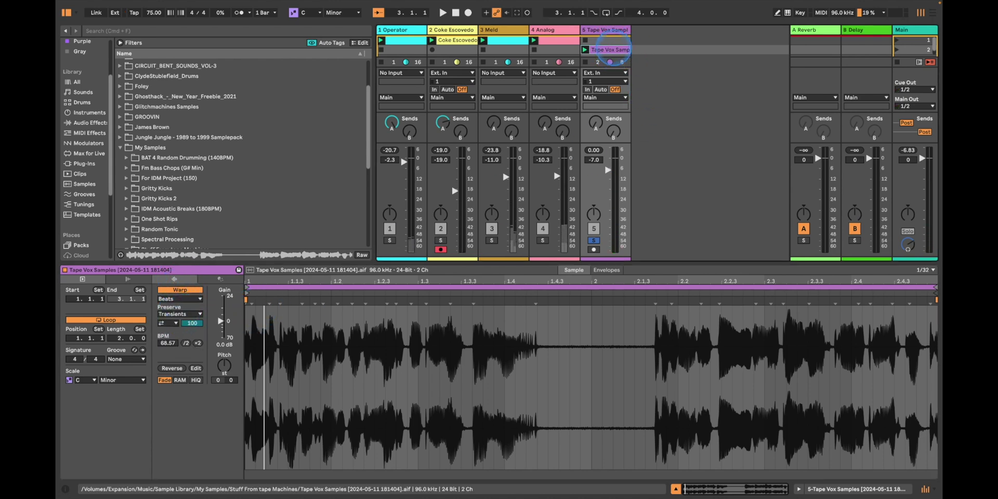
{"action": "key", "text": "Tab"}
{"action": "left_click_drag", "start_coordinate": [609, 88], "coordinate": [380, 196]}
{"action": "left_click", "coordinate": [771, 182]}
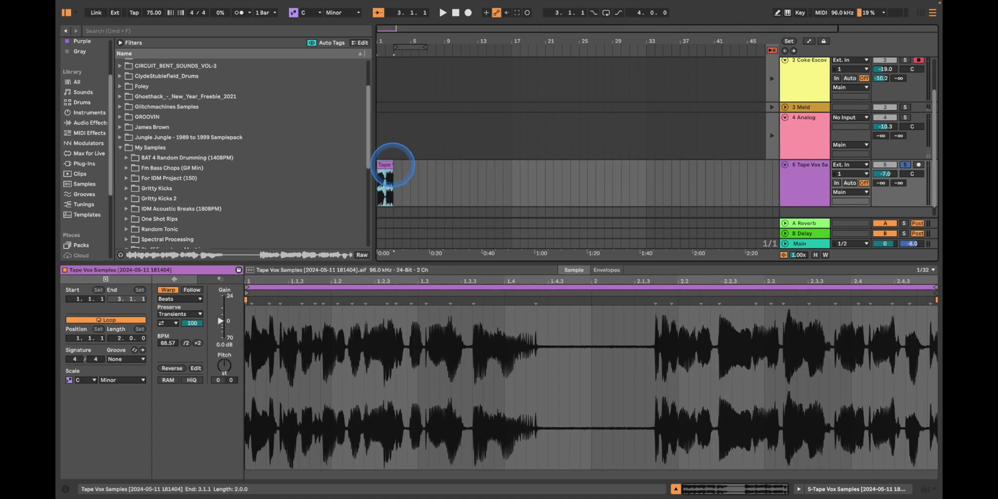
- Stretch the arrangement's vocal clip to 5 bars, set its warp mode to Re-Pitch and play it
{"action": "left_click_drag", "start_coordinate": [390, 163], "coordinate": [418, 163]}
{"action": "left_click", "coordinate": [194, 299]}
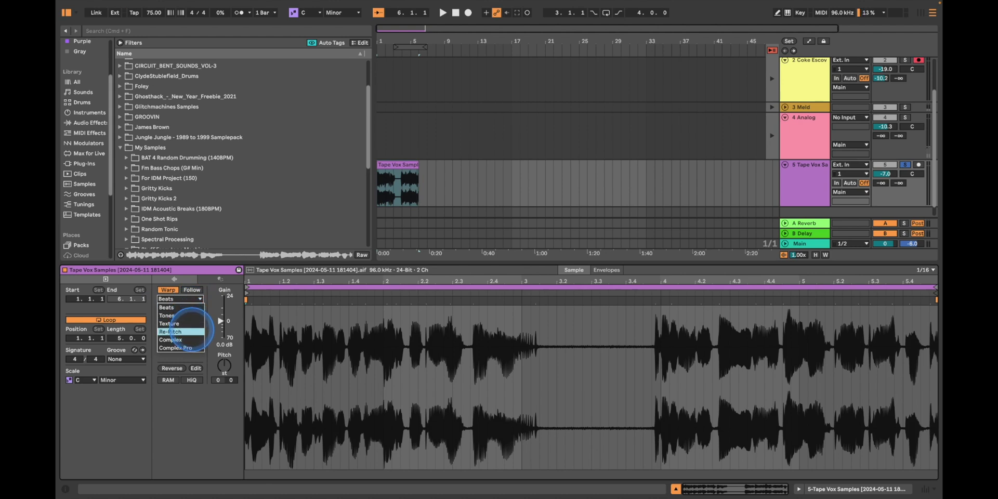
{"action": "left_click", "coordinate": [177, 332]}
{"action": "key", "text": "space"}
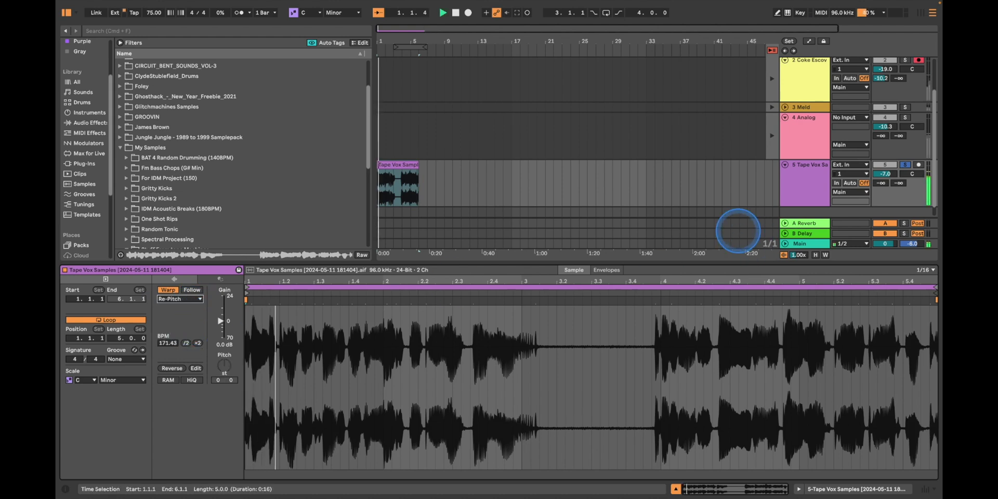
- Try the vocal clip at 3 bars, then restore it to 2 bars with the Beats warp mode
{"action": "left_click_drag", "start_coordinate": [419, 165], "coordinate": [399, 166]}
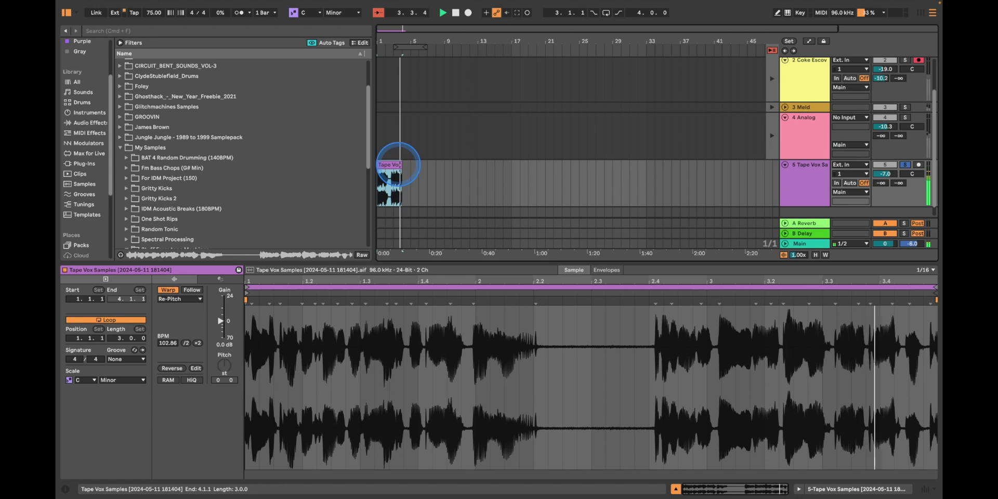
{"action": "left_click", "coordinate": [179, 299]}
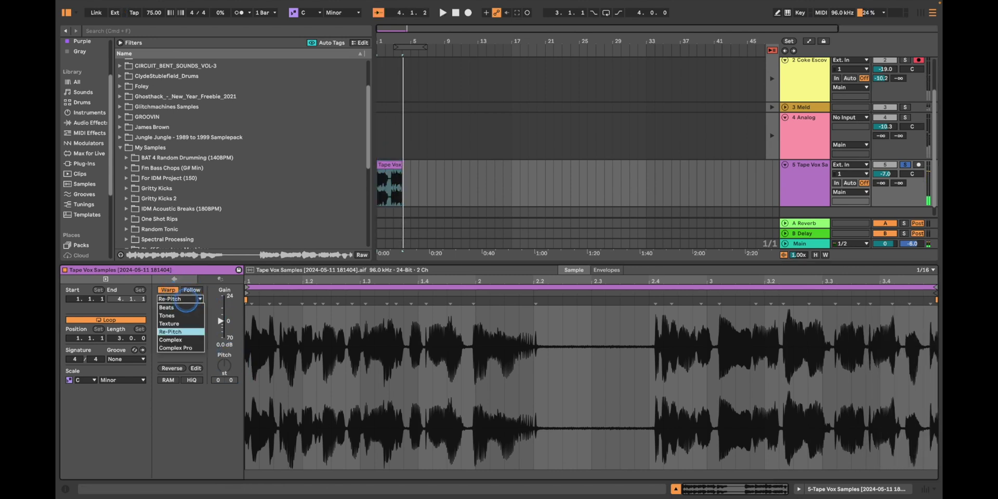
{"action": "left_click", "coordinate": [187, 306]}
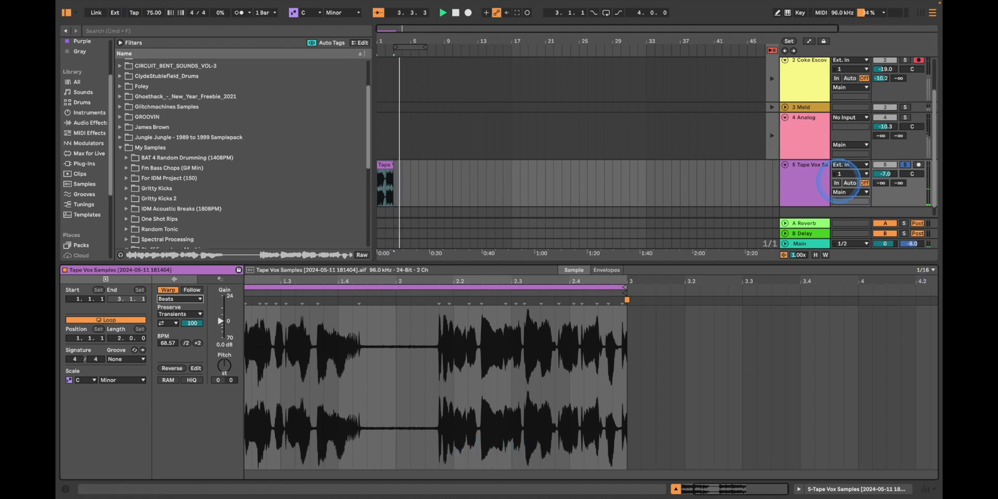
- Return to the Session view, launch the Tape Vox clip and transpose it to -7 semitones
{"action": "left_click", "coordinate": [820, 178]}
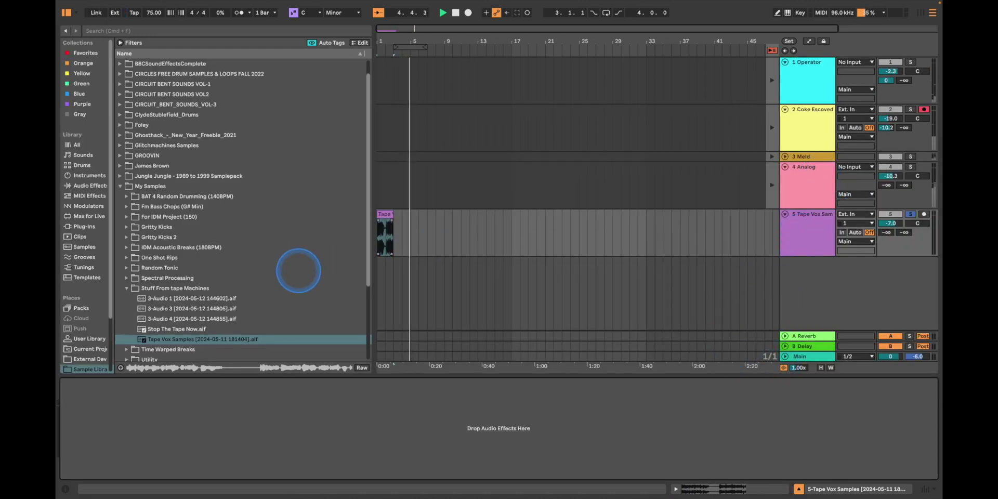
{"action": "key", "text": "Tab"}
{"action": "left_click", "coordinate": [383, 215]}
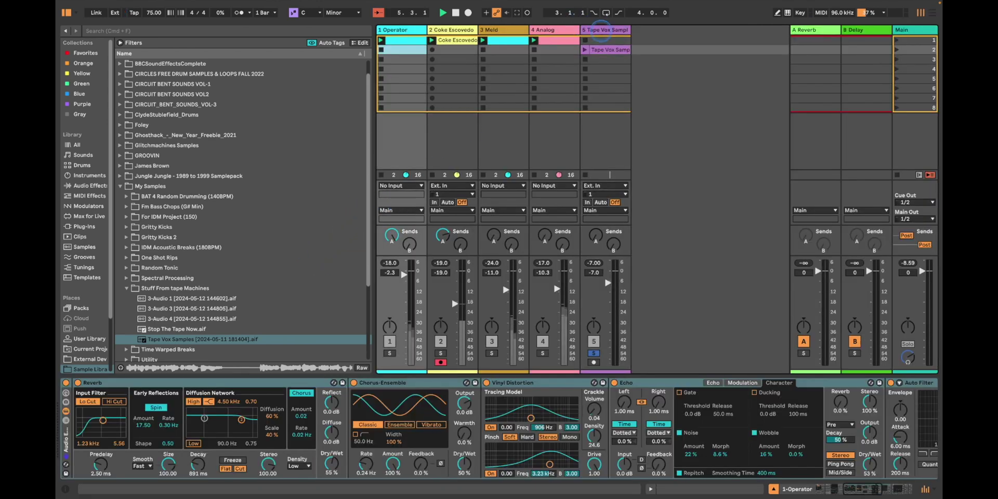
{"action": "double_click", "coordinate": [603, 51]}
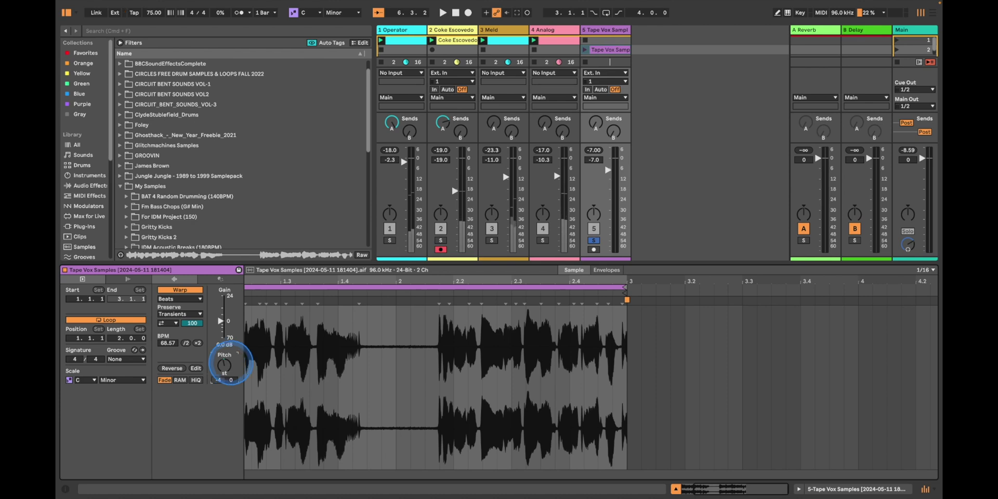
{"action": "left_click", "coordinate": [584, 50]}
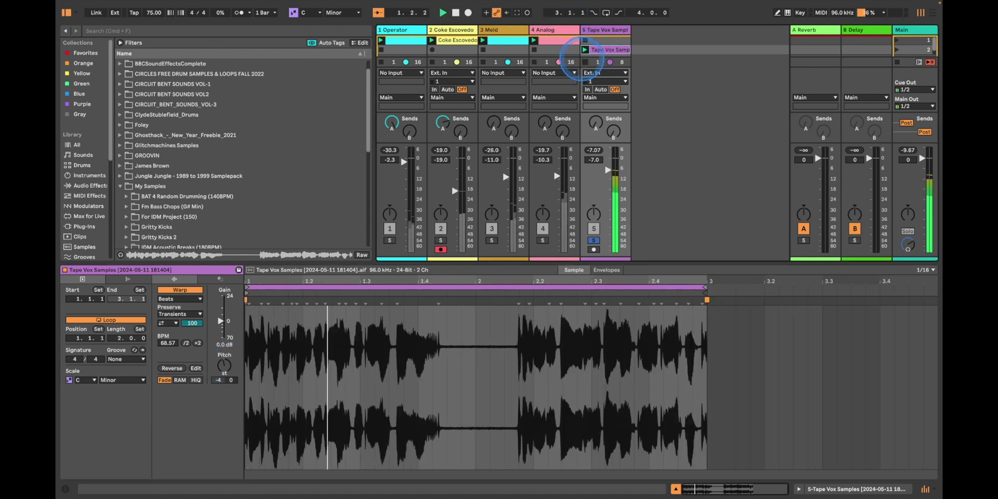
{"action": "left_click_drag", "start_coordinate": [224, 365], "coordinate": [224, 371]}
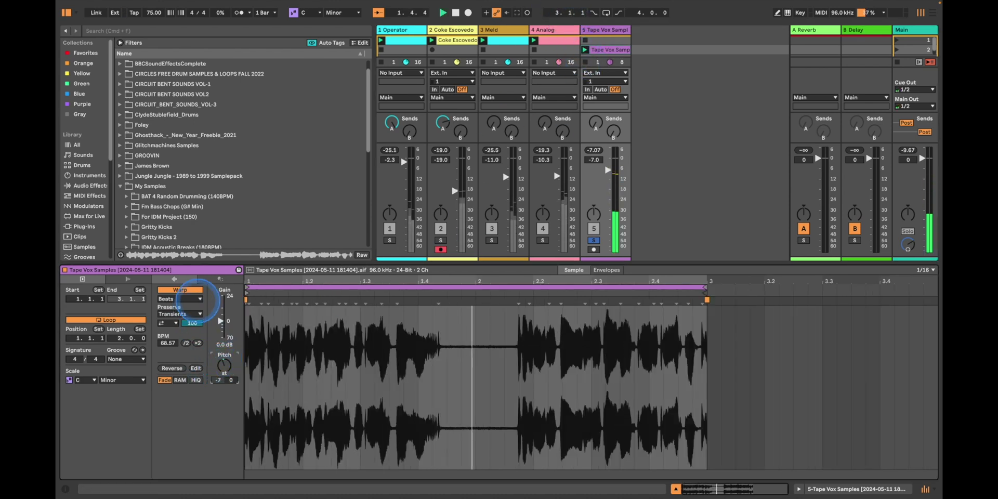
- Audition the Complex Pro warp mode on the Tape Vox clip, then set it to Complex
{"action": "left_click", "coordinate": [193, 300]}
{"action": "left_click", "coordinate": [223, 357]}
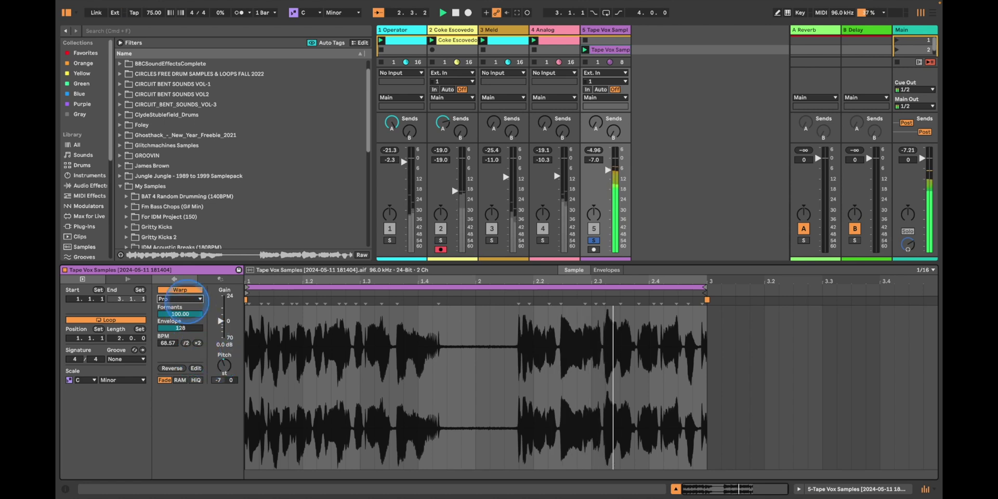
{"action": "left_click", "coordinate": [184, 299]}
{"action": "left_click", "coordinate": [187, 361]}
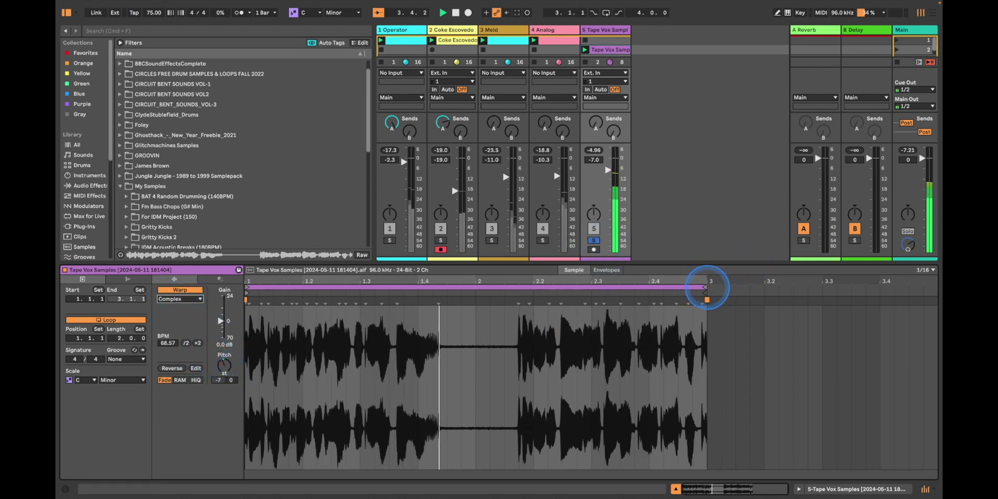
- Lower the vocal track's volume to -12.5 dB and shorten the clip's loop length to 1.0.3
{"action": "left_click", "coordinate": [705, 287]}
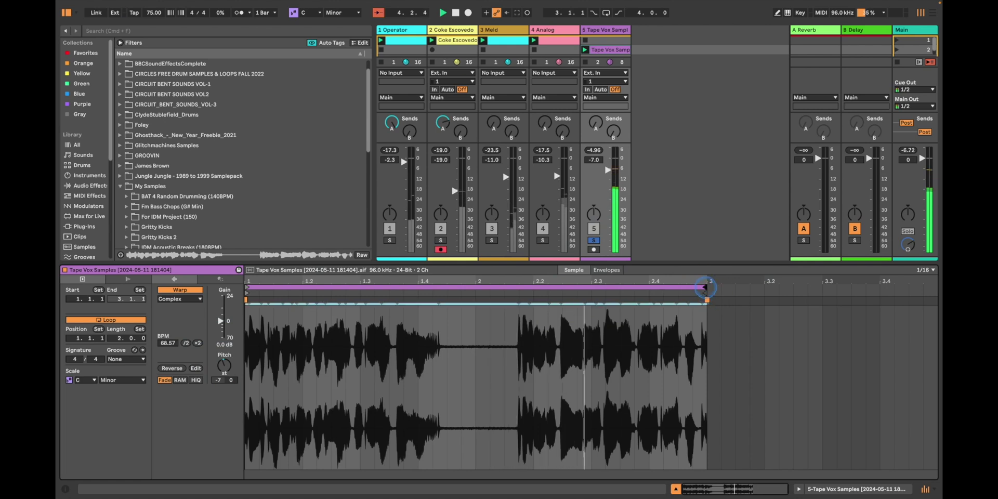
{"action": "mouse_move", "coordinate": [705, 287]}
{"action": "left_mouse_down"}
{"action": "mouse_move", "coordinate": [734, 287]}
{"action": "mouse_move", "coordinate": [708, 287]}
{"action": "left_mouse_up"}
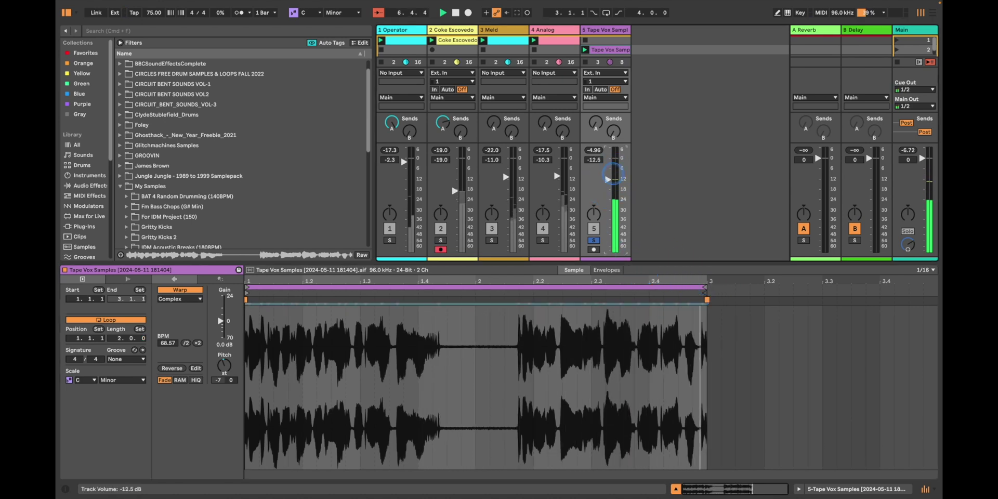
{"action": "left_click_drag", "start_coordinate": [608, 170], "coordinate": [616, 178]}
{"action": "mouse_move", "coordinate": [706, 283]}
{"action": "left_mouse_down"}
{"action": "mouse_move", "coordinate": [562, 289]}
{"action": "mouse_move", "coordinate": [507, 299]}
{"action": "mouse_move", "coordinate": [512, 306]}
{"action": "left_mouse_up"}
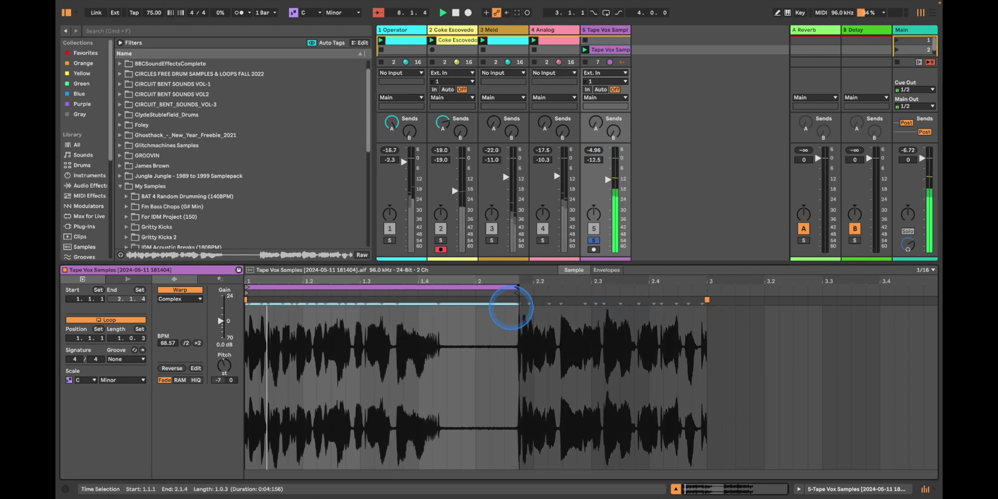
- Transpose the vocal clip to -3 semitones and add a band-pass Auto Filter at 513 Hz with 21% resonance to its track
{"action": "left_click_drag", "start_coordinate": [222, 364], "coordinate": [224, 360]}
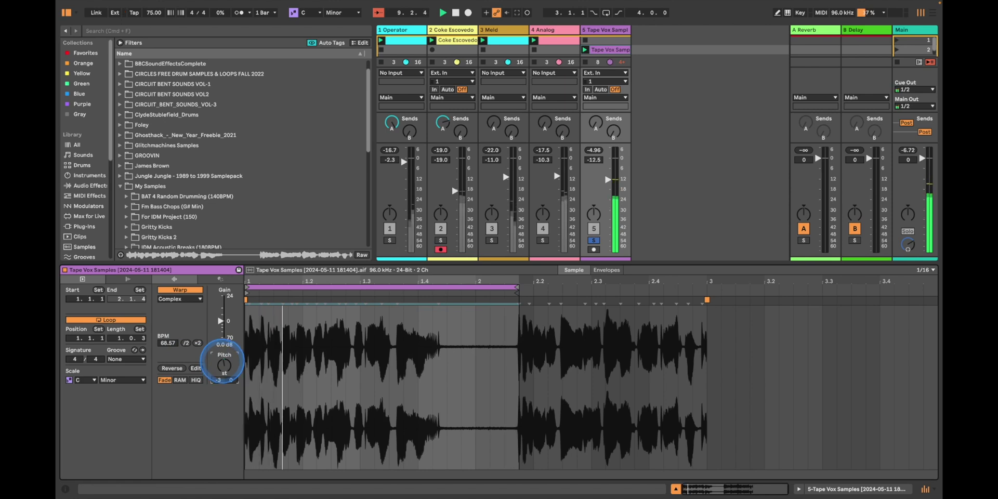
{"action": "left_click", "coordinate": [89, 186]}
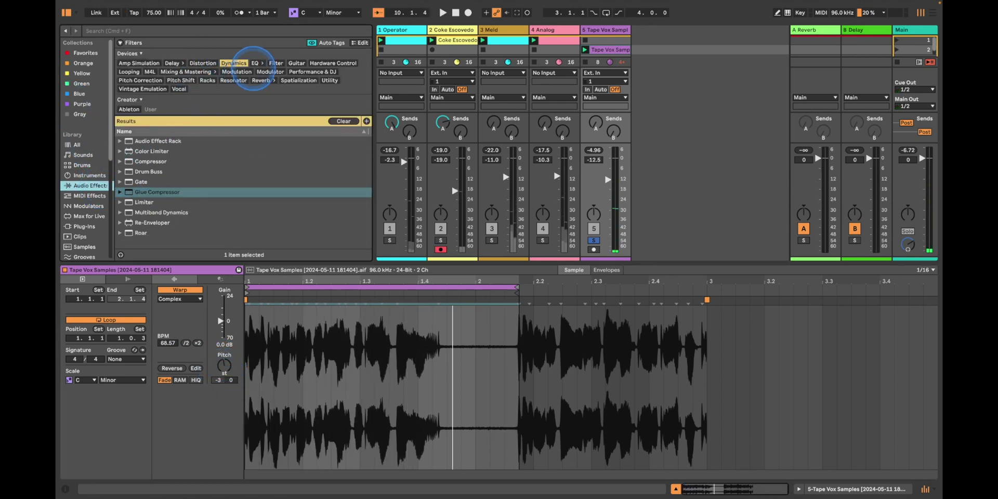
{"action": "left_click", "coordinate": [275, 63]}
{"action": "double_click", "coordinate": [155, 150]}
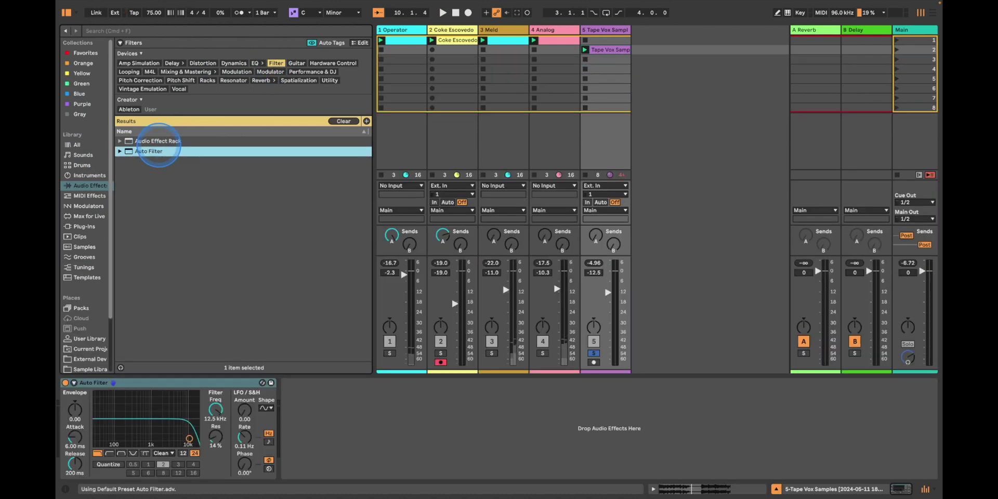
{"action": "left_click", "coordinate": [121, 453]}
{"action": "mouse_move", "coordinate": [147, 431]}
{"action": "left_mouse_down"}
{"action": "mouse_move", "coordinate": [140, 427]}
{"action": "mouse_move", "coordinate": [184, 451]}
{"action": "mouse_move", "coordinate": [155, 421]}
{"action": "mouse_move", "coordinate": [134, 444]}
{"action": "mouse_move", "coordinate": [147, 428]}
{"action": "mouse_move", "coordinate": [141, 435]}
{"action": "left_mouse_up"}
- Pan the vocal track slightly right during playback and turn off its solo
{"action": "key", "text": "space"}
{"action": "left_click_drag", "start_coordinate": [593, 326], "coordinate": [594, 324]}
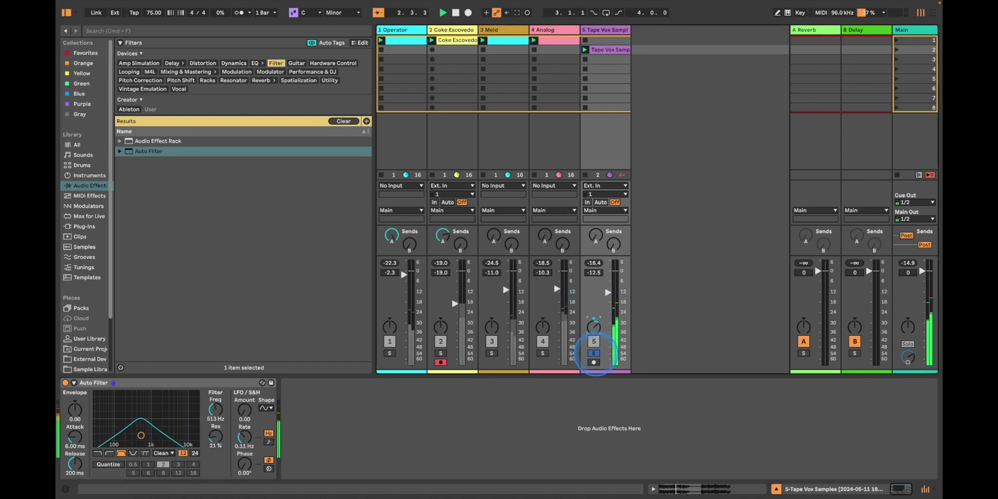
{"action": "left_click", "coordinate": [593, 353]}
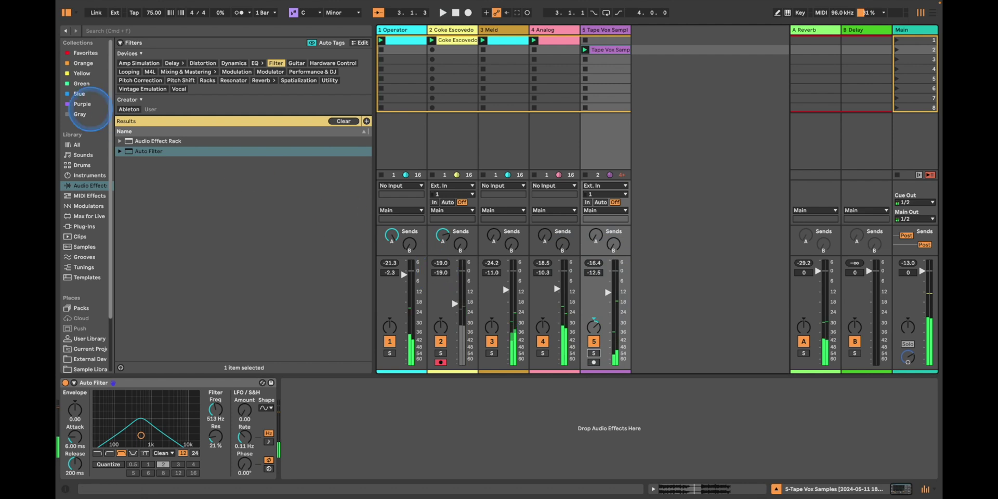
- Add an Echo to the vocal track with both delays in Time mode at 1.00 ms and feedback at 0%
{"action": "left_click", "coordinate": [276, 63]}
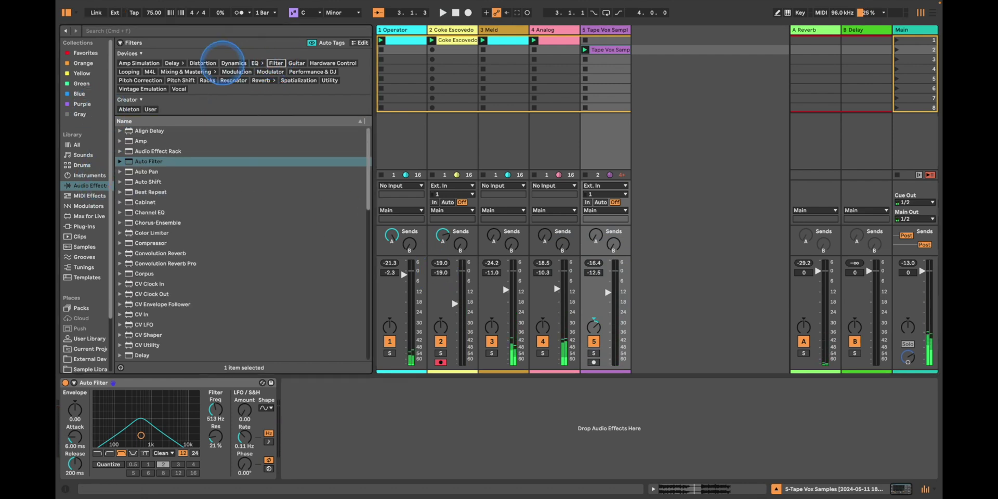
{"action": "left_click", "coordinate": [172, 62]}
{"action": "double_click", "coordinate": [141, 184]}
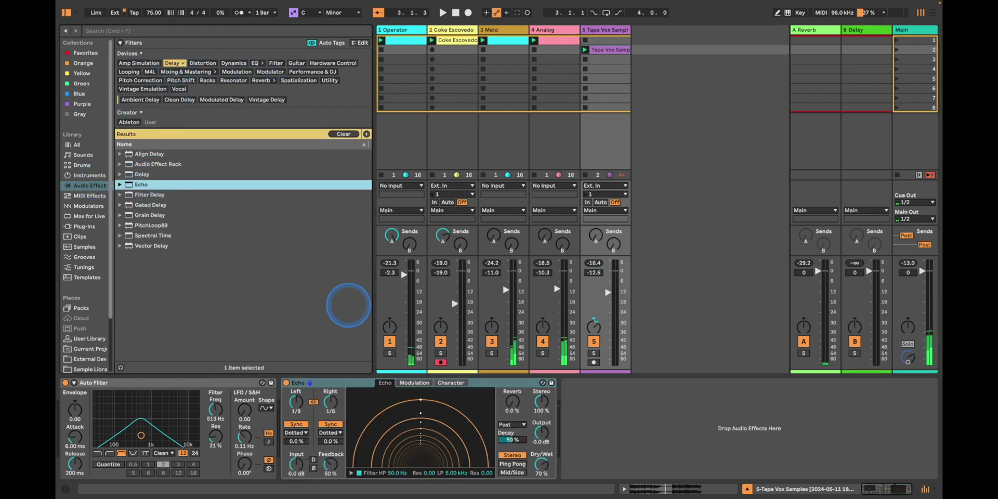
{"action": "left_click", "coordinate": [296, 423]}
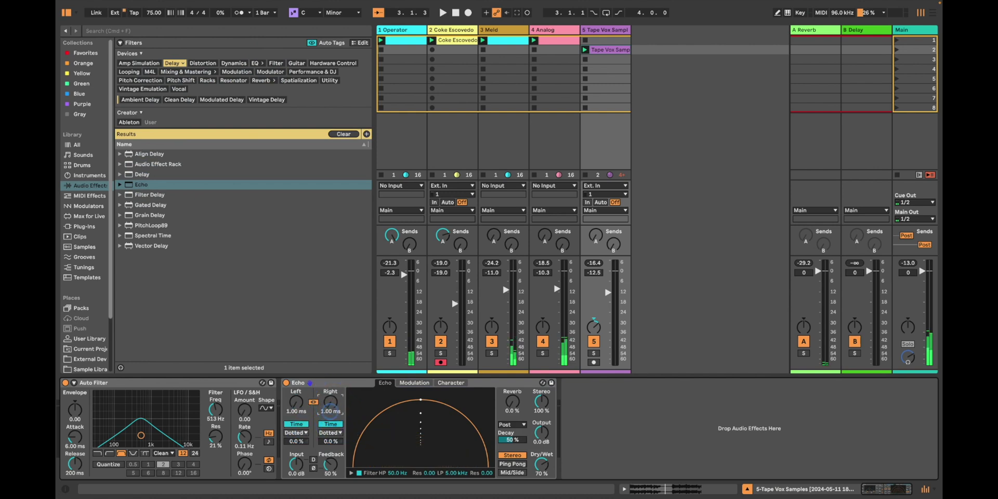
{"action": "left_click_drag", "start_coordinate": [330, 464], "coordinate": [328, 476]}
- Enable Noise in the Echo's character settings and set its amount to 52%
{"action": "left_click", "coordinate": [414, 382]}
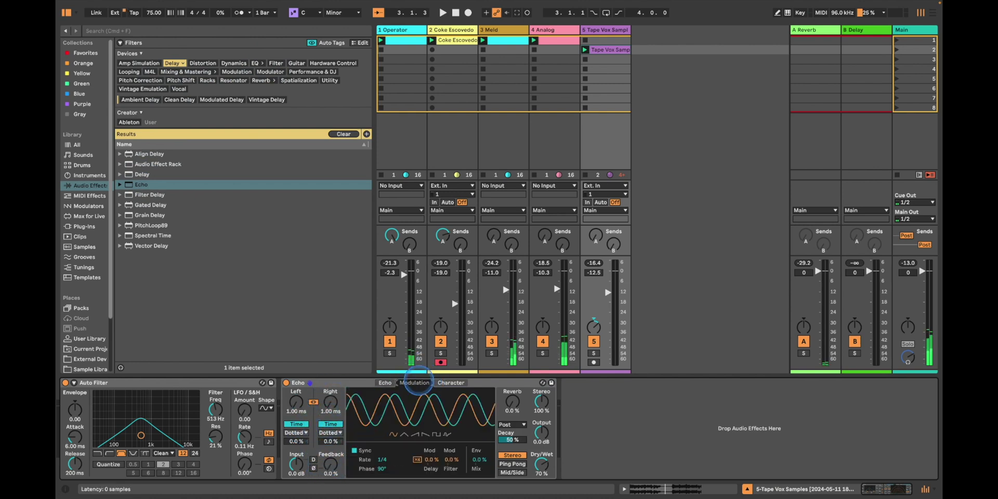
{"action": "left_click", "coordinate": [442, 383]}
{"action": "left_click", "coordinate": [351, 432]}
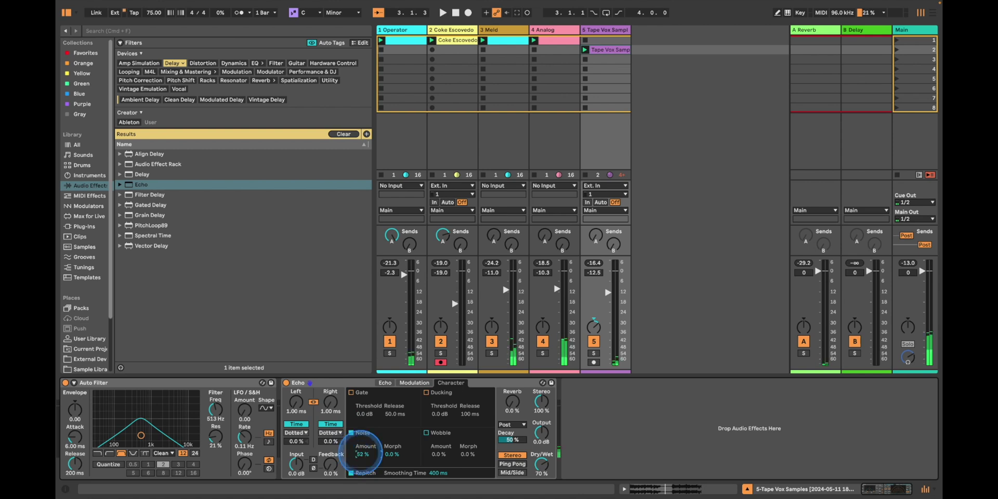
- Raise the vocal track's volume to -7.2 dB and set the Tape Vox clip's BPM to 89.00
{"action": "left_click_drag", "start_coordinate": [607, 292], "coordinate": [607, 284]}
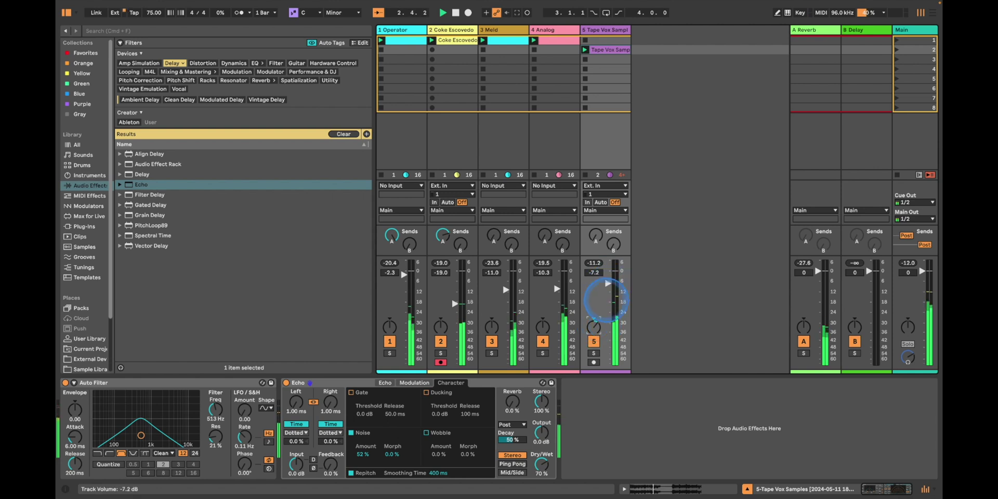
{"action": "double_click", "coordinate": [607, 49]}
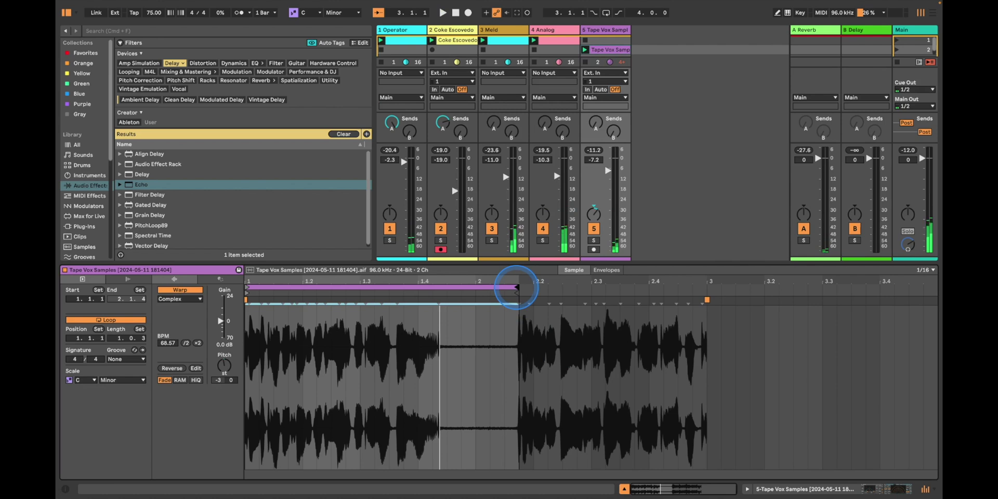
{"action": "left_click_drag", "start_coordinate": [167, 343], "coordinate": [165, 344]}
{"action": "key", "text": "space"}
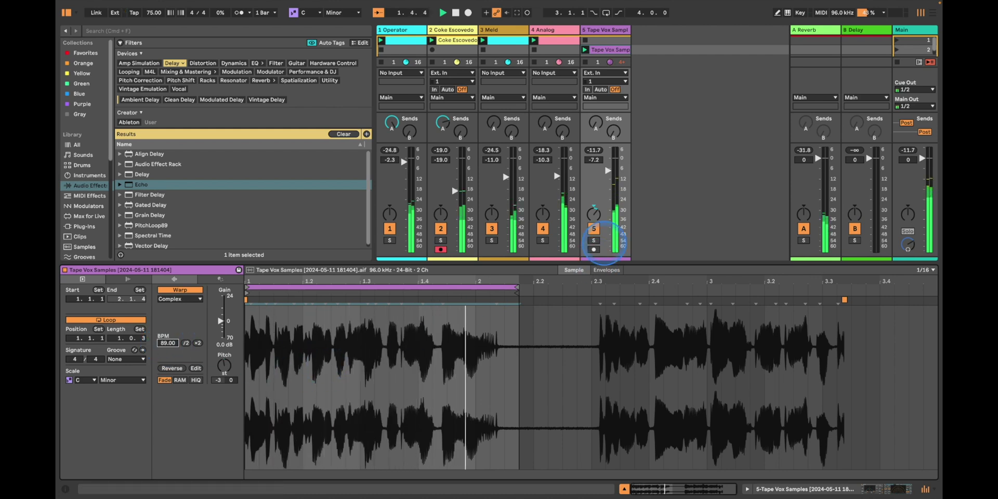
- Raise the vocal track's Reverb send and set the track's volume to -7.8 dB
{"action": "left_click_drag", "start_coordinate": [607, 170], "coordinate": [607, 168]}
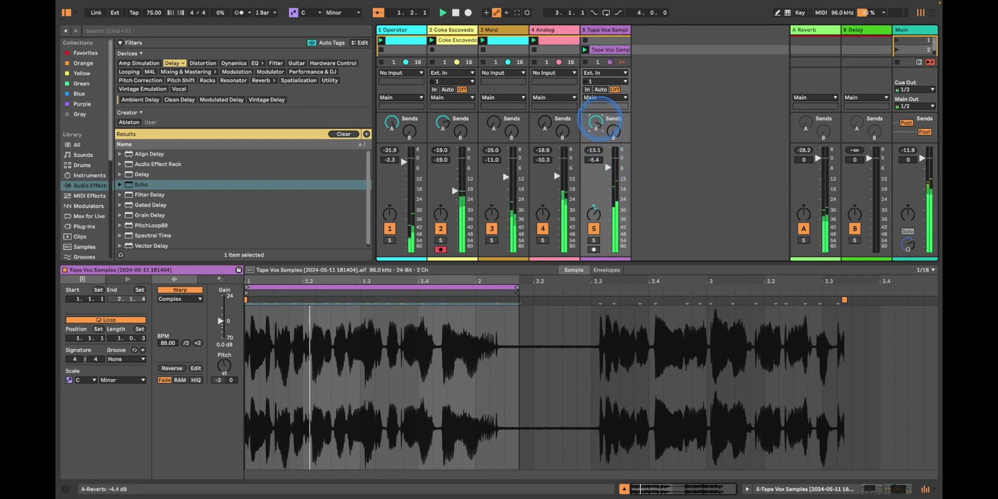
{"action": "left_click_drag", "start_coordinate": [595, 123], "coordinate": [597, 127]}
{"action": "left_click_drag", "start_coordinate": [607, 168], "coordinate": [607, 171]}
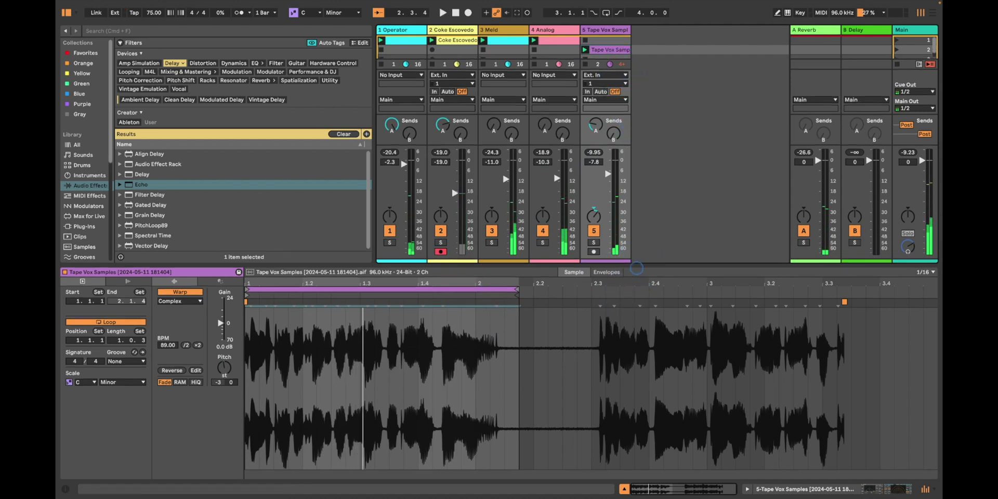
{"action": "left_click_drag", "start_coordinate": [634, 265], "coordinate": [609, 358]}
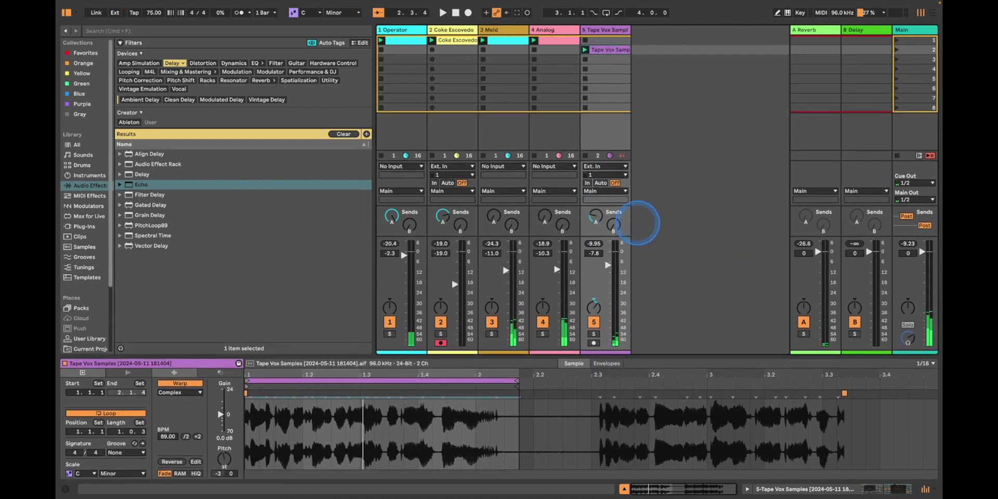
- Pull the main output volume all the way down to silence
{"action": "left_click_drag", "start_coordinate": [922, 253], "coordinate": [897, 379]}
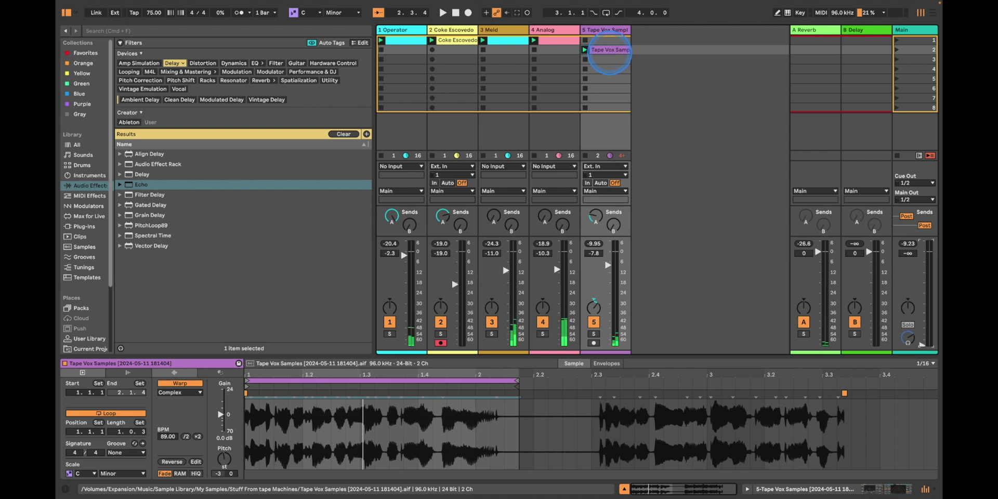
{"action": "key", "text": "ctrl+Left"}
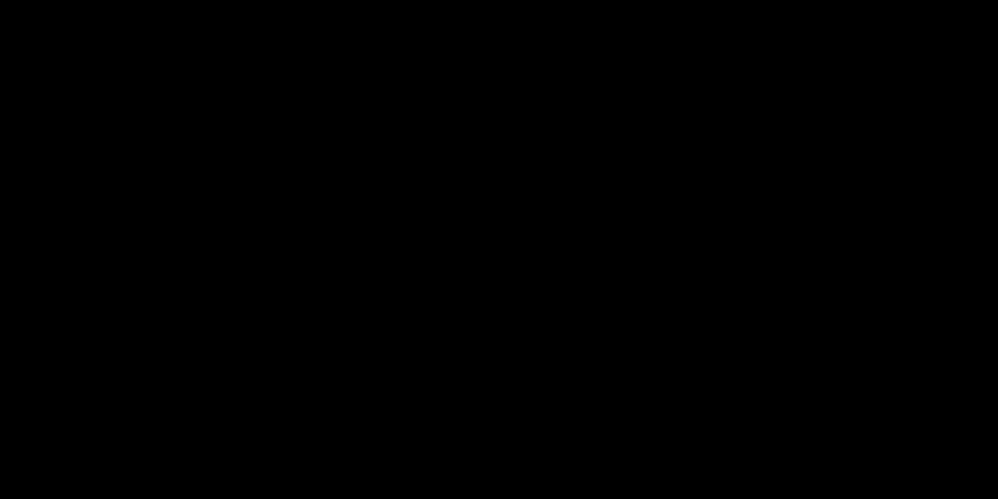
{"action": "key", "text": "super+Tab"}
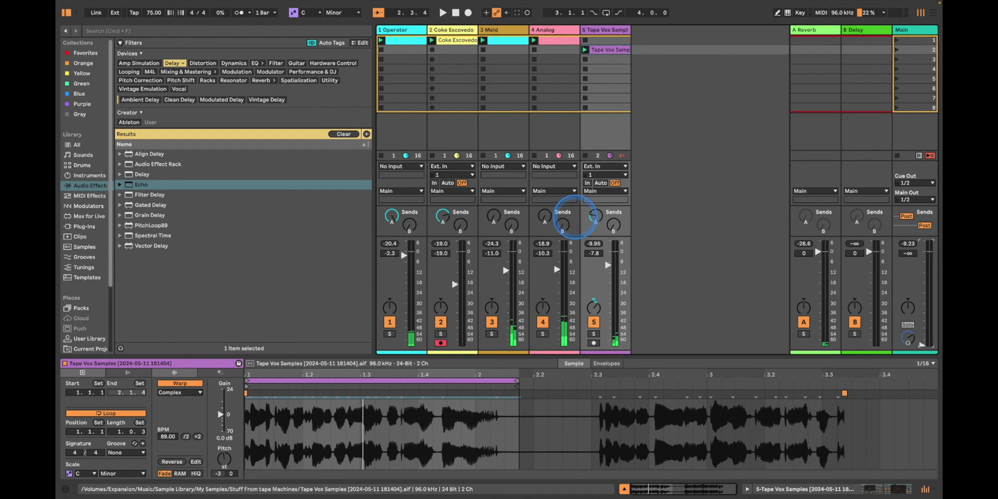
{"action": "left_click_drag", "start_coordinate": [931, 302], "coordinate": [929, 274]}
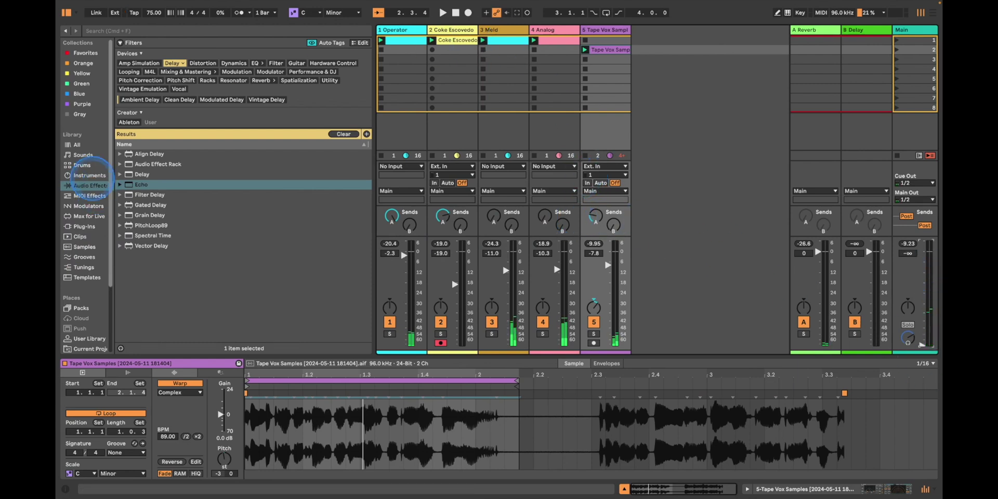
- Load Sesame_Street_-_The_Yellow_Yahoo_1970.mp3 from the sample library's Stuff From tape Machines folder onto a new audio track
{"action": "scroll", "coordinate": [88, 224], "scroll_direction": "down", "scroll_amount": 3}
{"action": "scroll", "coordinate": [85, 227], "scroll_direction": "down", "scroll_amount": 1}
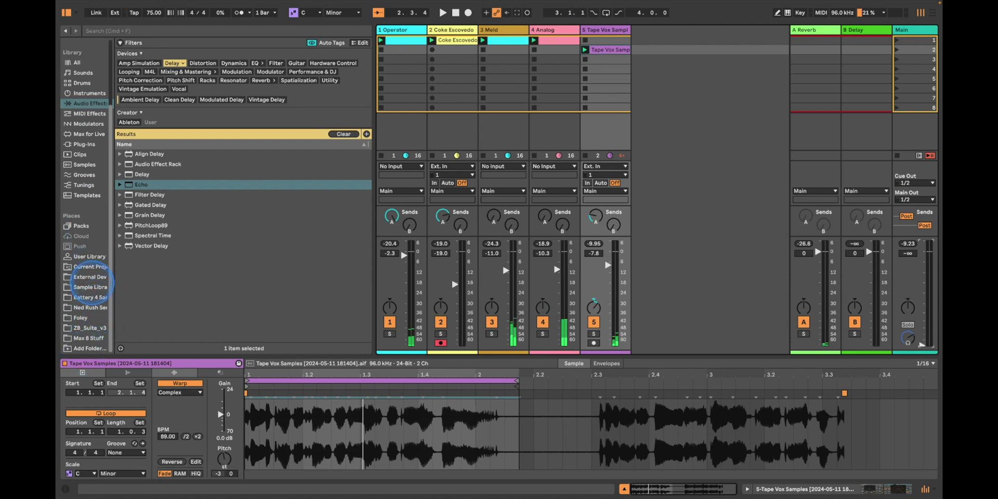
{"action": "left_click", "coordinate": [90, 287]}
{"action": "scroll", "coordinate": [185, 296], "scroll_direction": "down", "scroll_amount": 2}
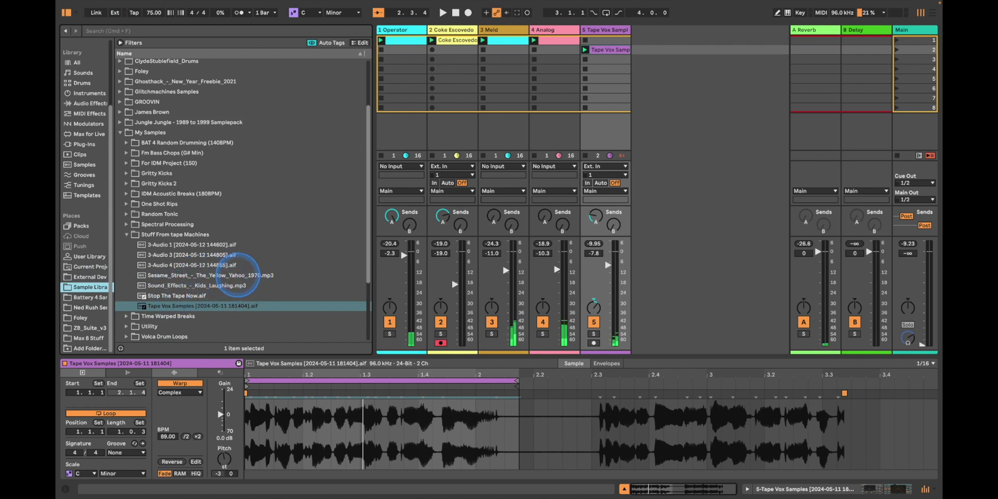
{"action": "left_click", "coordinate": [219, 275]}
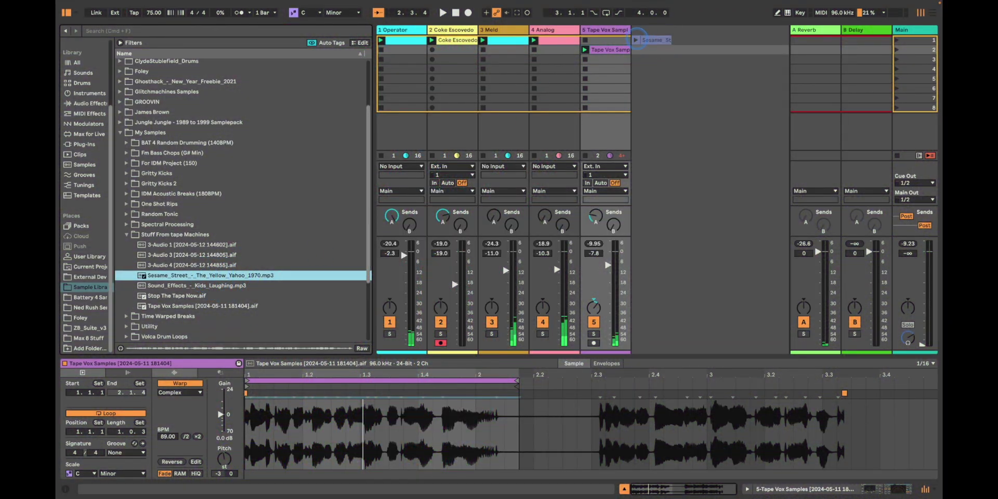
{"action": "left_click_drag", "start_coordinate": [638, 40], "coordinate": [638, 40]}
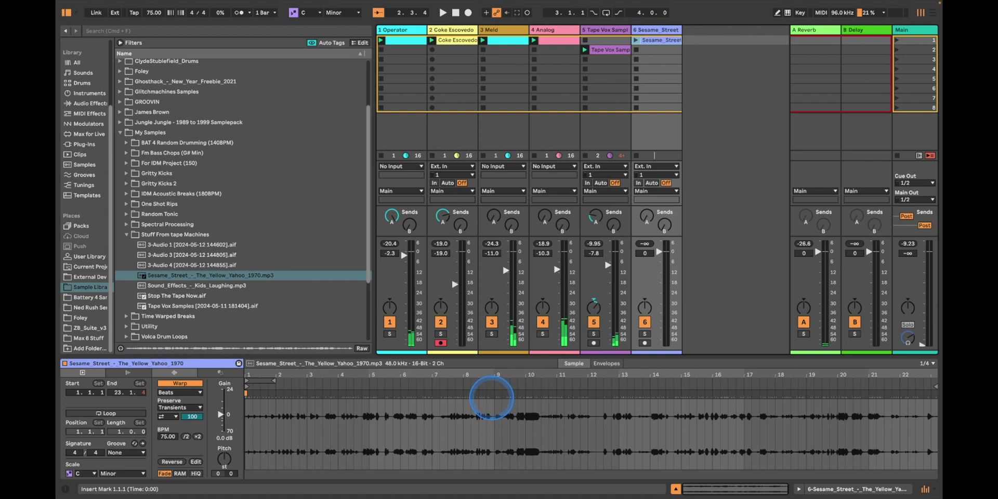
- Start the Sesame Street clip from around bar 9, reset the main volume to 0 dB and solo its track
{"action": "left_click", "coordinate": [498, 384]}
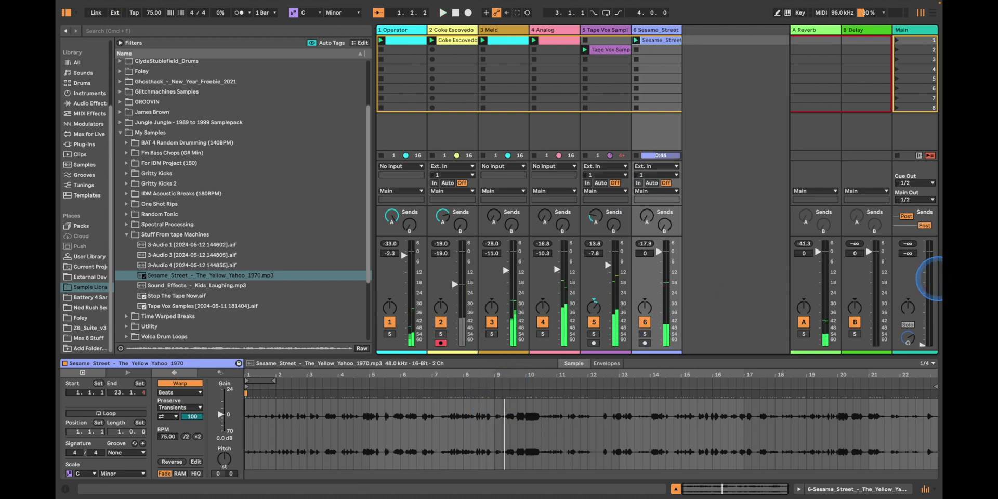
{"action": "double_click", "coordinate": [930, 272]}
{"action": "left_click", "coordinate": [644, 334]}
{"action": "left_click_drag", "start_coordinate": [467, 399], "coordinate": [494, 382]}
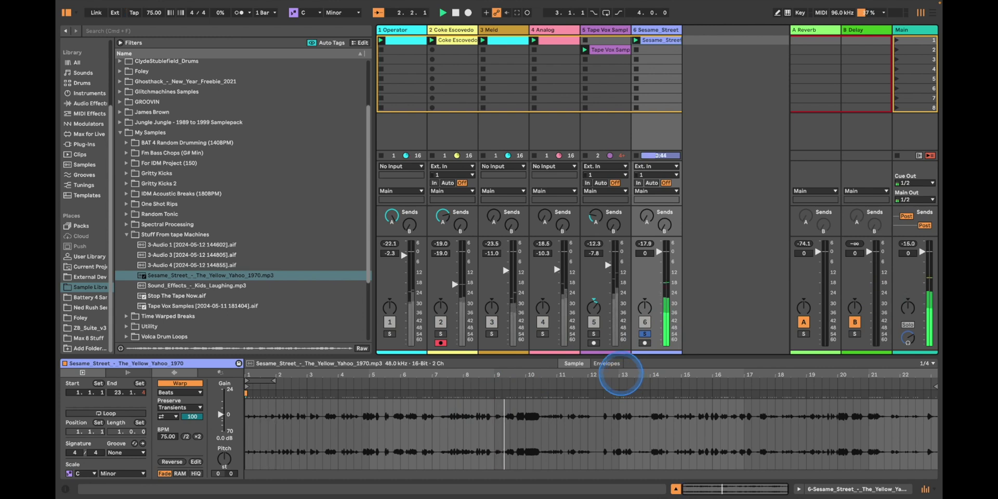
- Audition the Sesame Street clip from several points between bars 18 and 21, then stop playback
{"action": "left_click", "coordinate": [869, 386]}
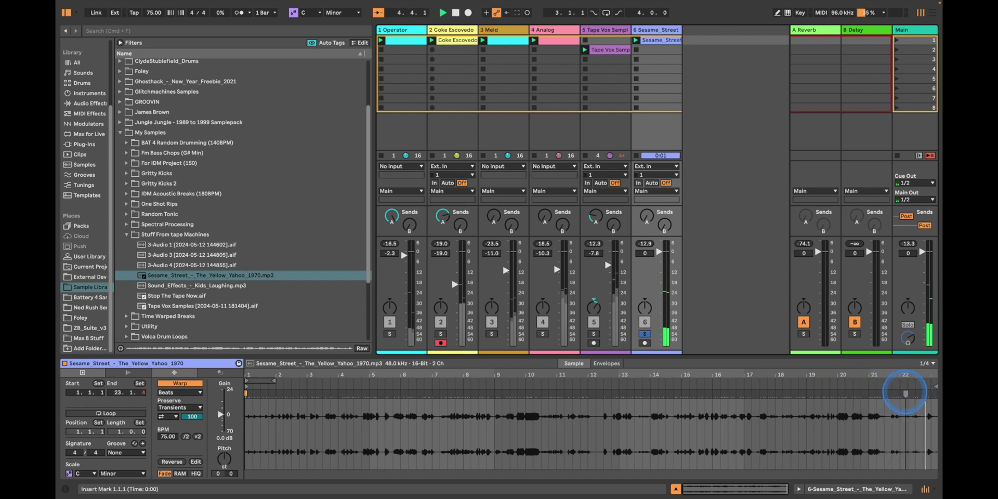
{"action": "left_click", "coordinate": [837, 385]}
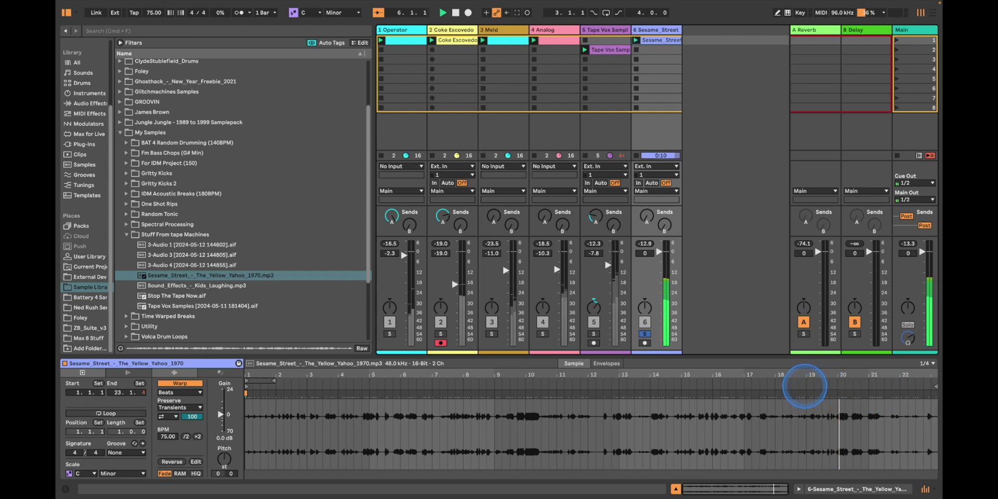
{"action": "left_click", "coordinate": [805, 386]}
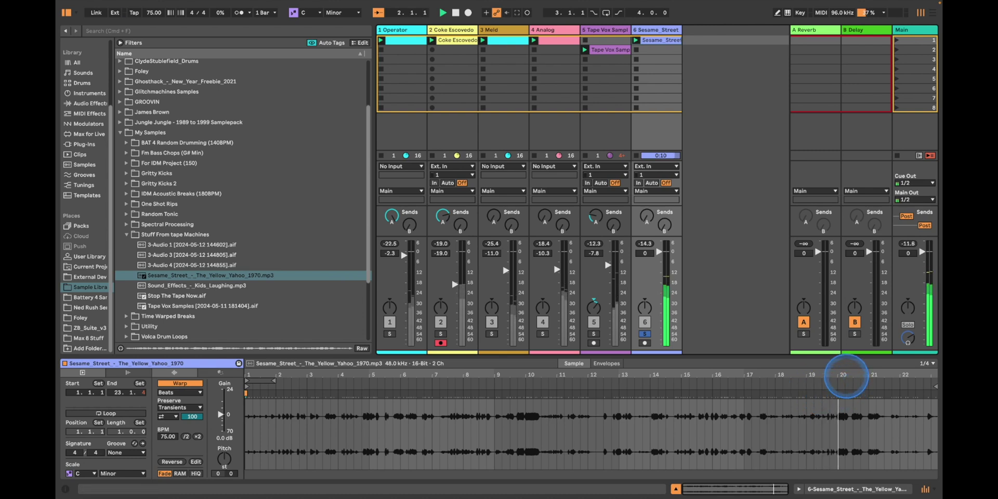
{"action": "key", "text": "space"}
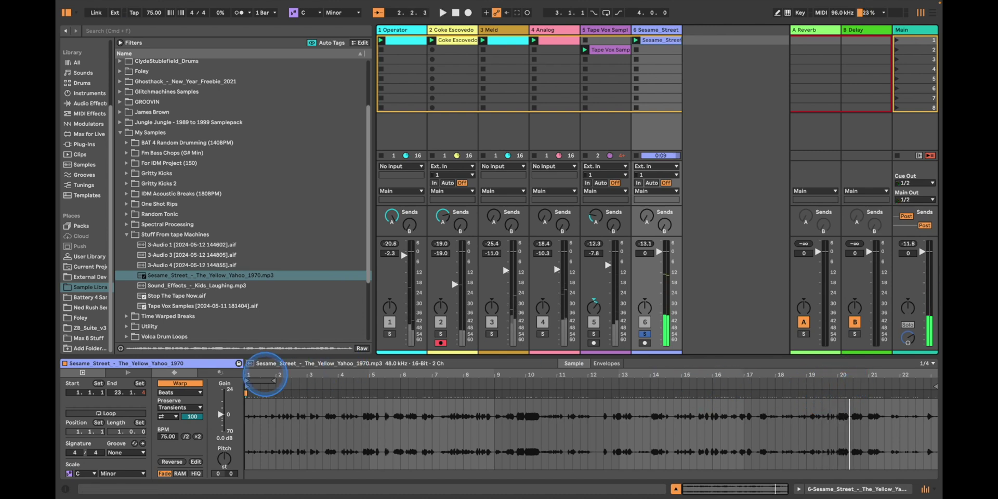
- Move the Sesame Street clip's loop brace to position 20.1.1 with a length of 0.1.1
{"action": "left_click_drag", "start_coordinate": [263, 373], "coordinate": [830, 394]}
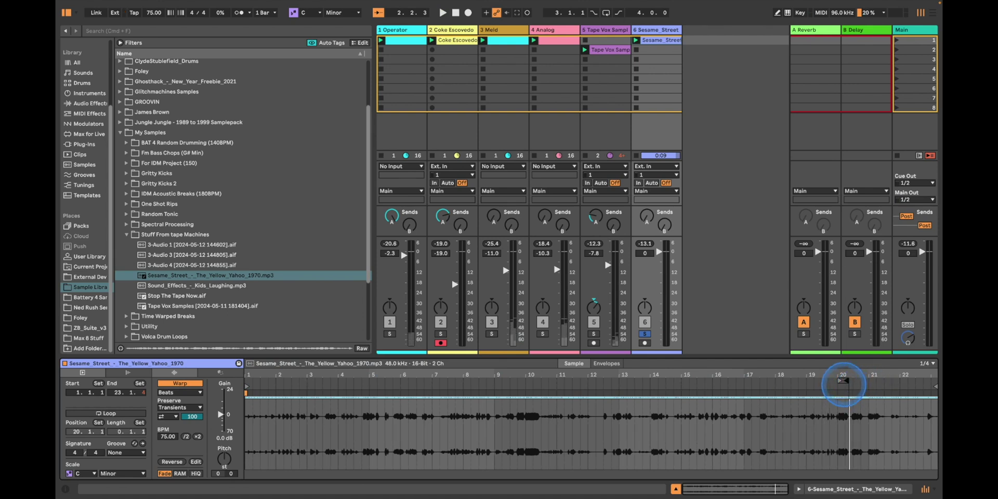
{"action": "scroll", "coordinate": [821, 420], "scroll_direction": "up", "scroll_amount": 5}
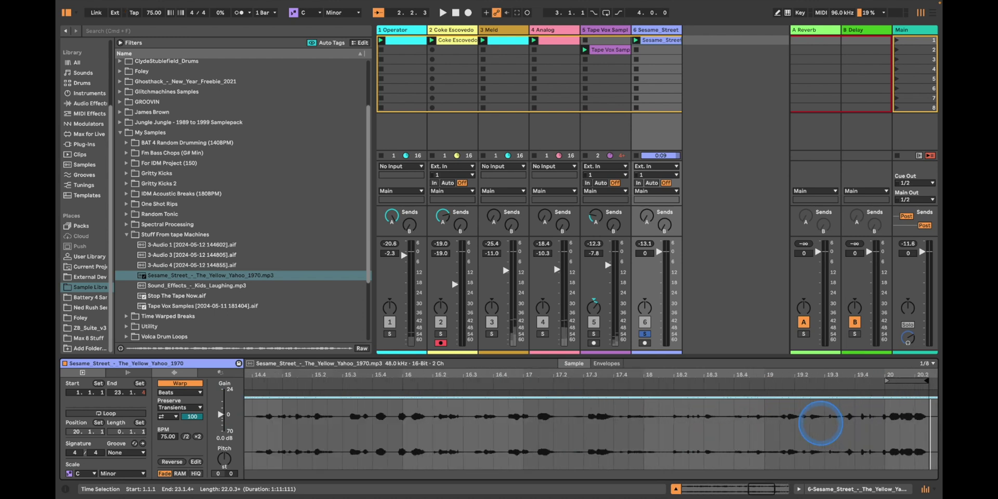
{"action": "scroll", "coordinate": [818, 422], "scroll_direction": "up", "scroll_amount": 4}
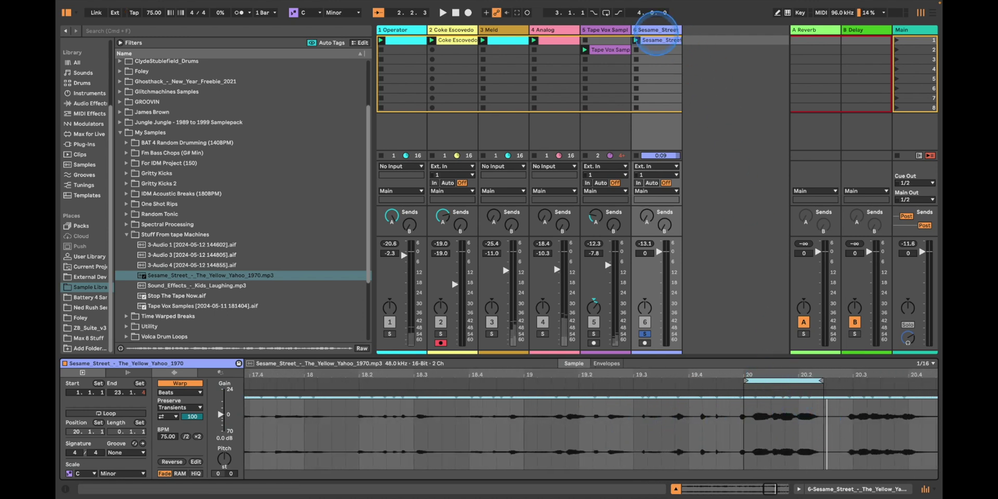
- Duplicate the Sesame Street clip into scene 2, extend the copy's loop start back to 19.4.4 and turn looping on
{"action": "left_click", "coordinate": [656, 44]}
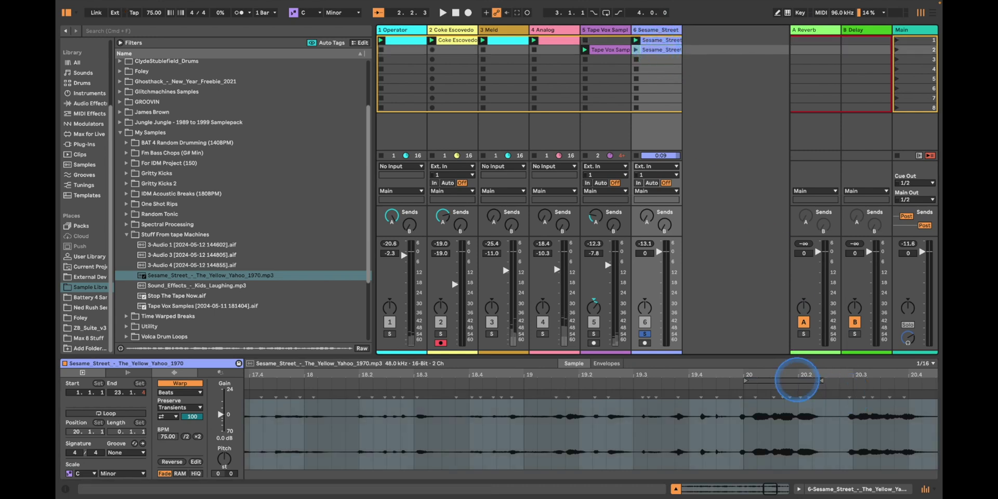
{"action": "left_click", "coordinate": [798, 380]}
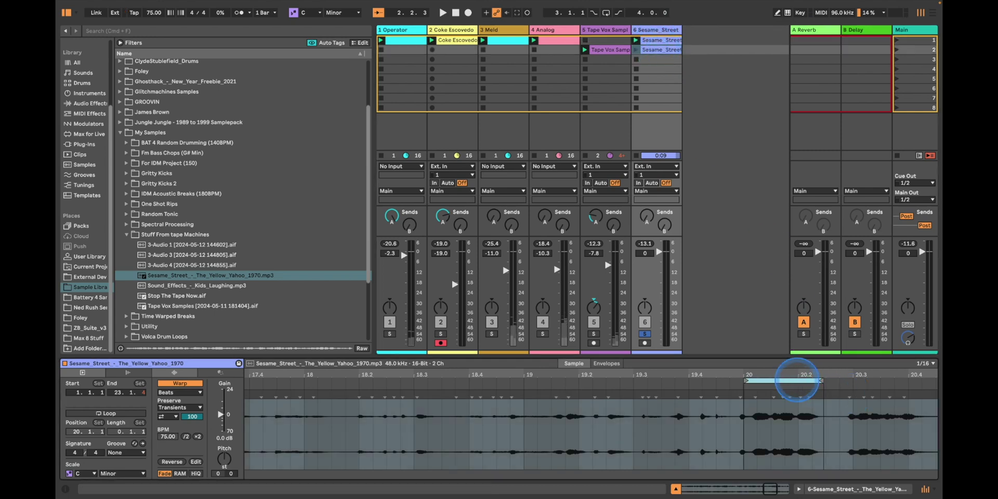
{"action": "left_click_drag", "start_coordinate": [745, 379], "coordinate": [742, 380]}
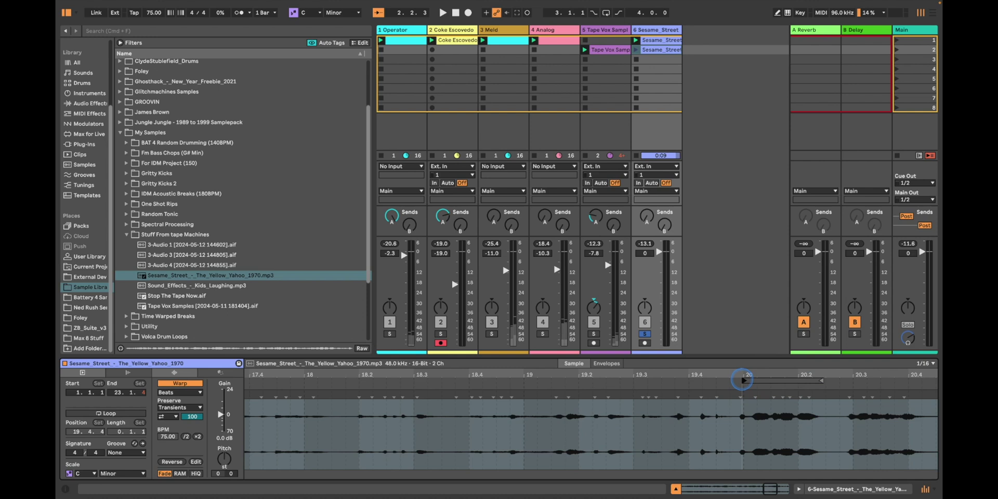
{"action": "left_click", "coordinate": [774, 426]}
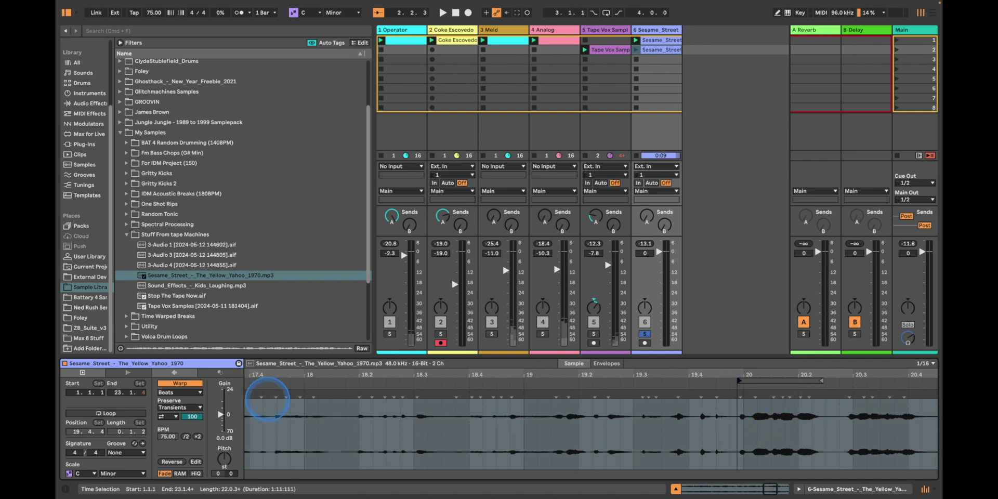
{"action": "left_click", "coordinate": [107, 414]}
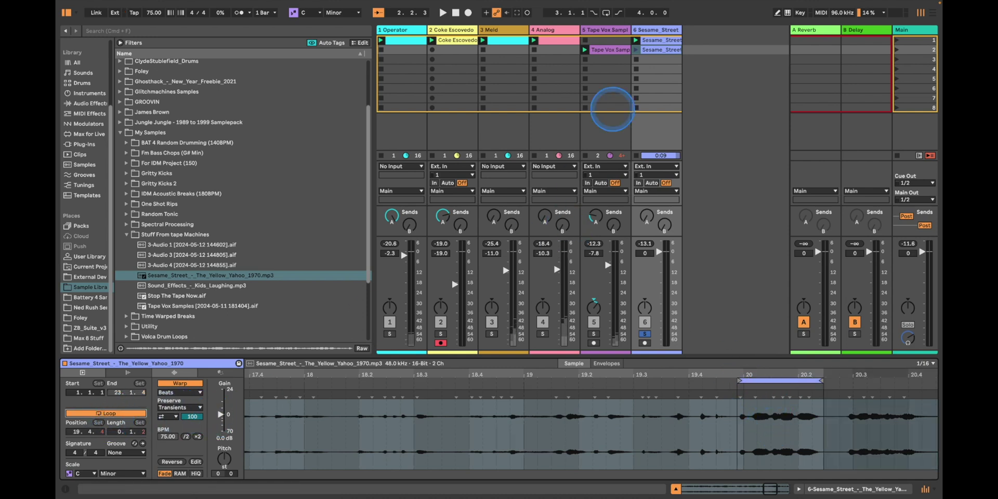
- Launch the looped Sesame Street clip and move its start marker from bar 1 to the loop start at 19.4.4
{"action": "left_click", "coordinate": [635, 49]}
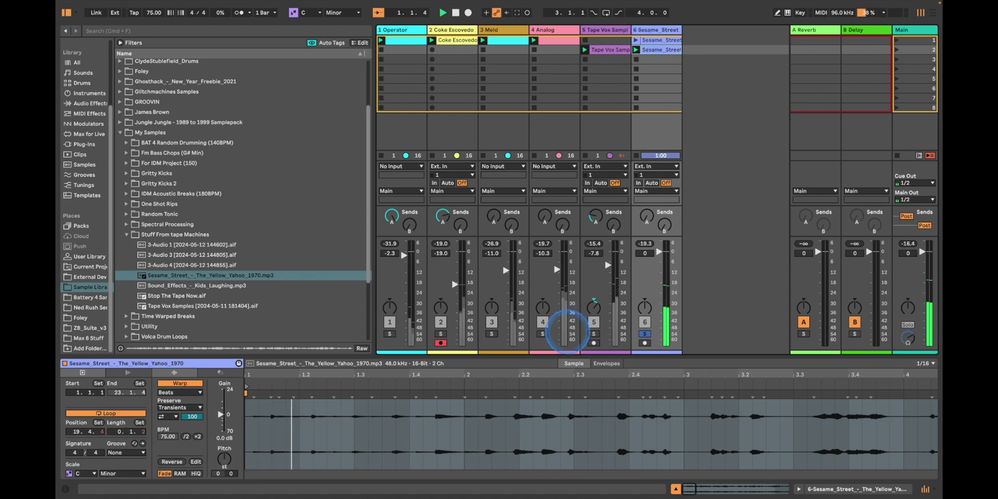
{"action": "left_click", "coordinate": [300, 426]}
{"action": "scroll", "coordinate": [300, 416], "scroll_direction": "down", "scroll_amount": 5}
{"action": "scroll", "coordinate": [300, 416], "scroll_direction": "down", "scroll_amount": 2}
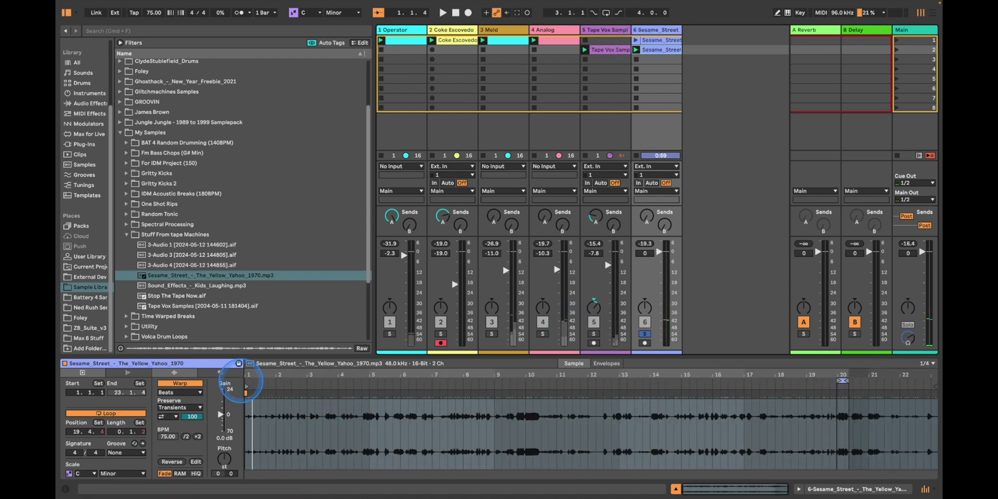
{"action": "left_click_drag", "start_coordinate": [247, 386], "coordinate": [839, 386]}
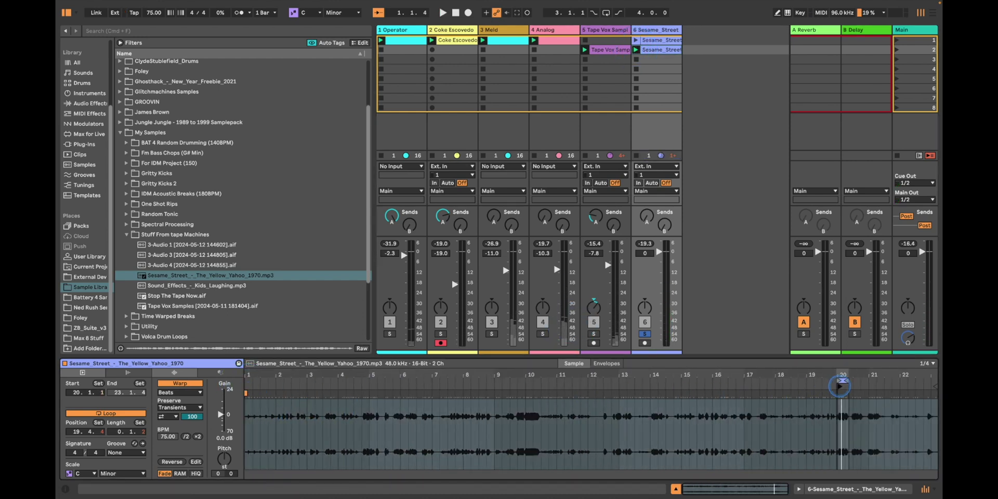
{"action": "scroll", "coordinate": [839, 386], "scroll_direction": "up", "scroll_amount": 10}
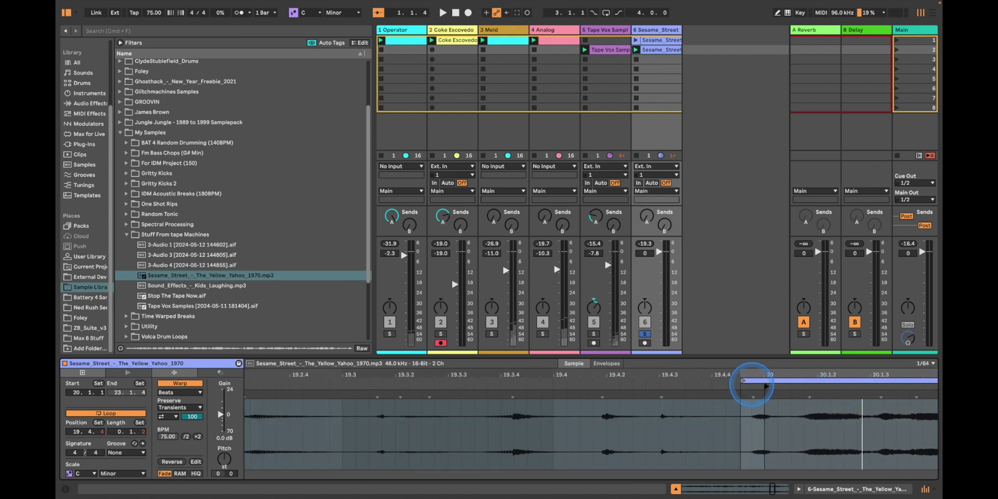
{"action": "left_click", "coordinate": [741, 386]}
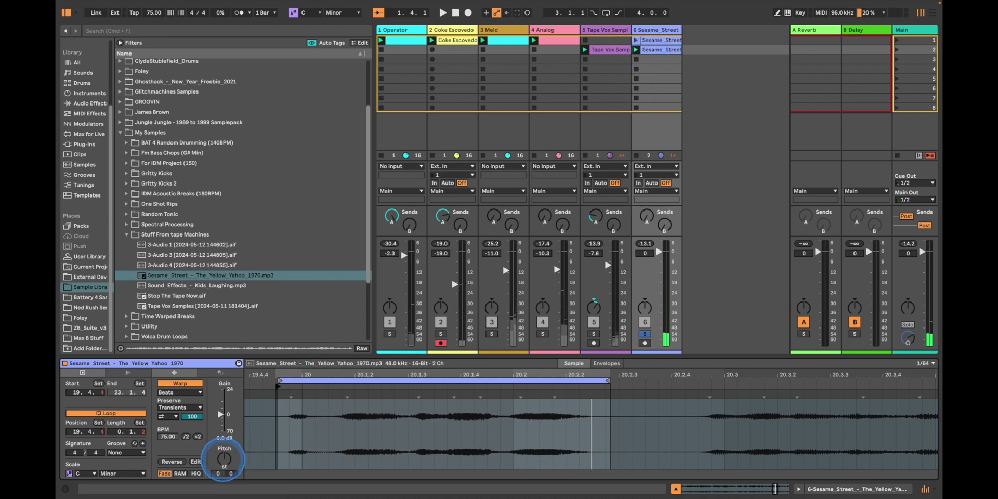
- Transpose the looped Sesame Street clip down 1 semitone, set its warp mode to Complex and play it
{"action": "left_click", "coordinate": [223, 459]}
{"action": "left_click", "coordinate": [179, 393]}
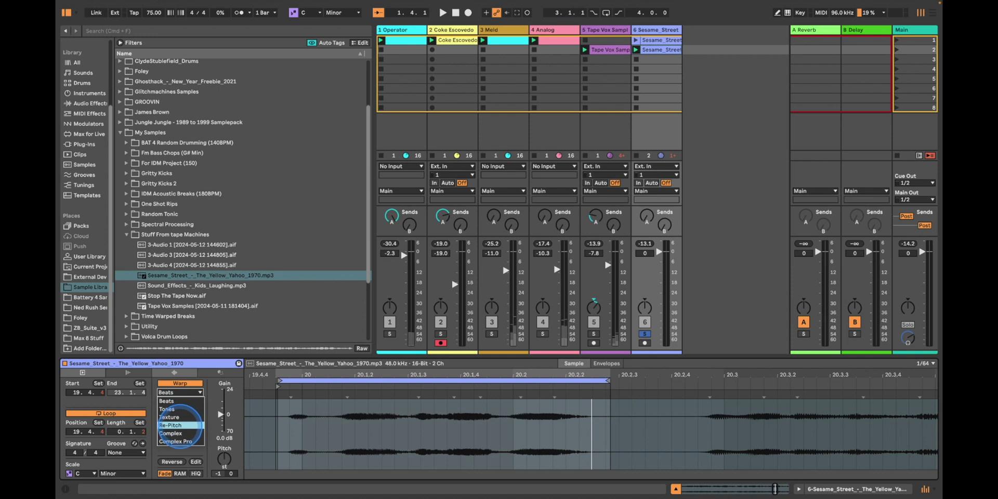
{"action": "left_click", "coordinate": [177, 433]}
{"action": "key", "text": "space"}
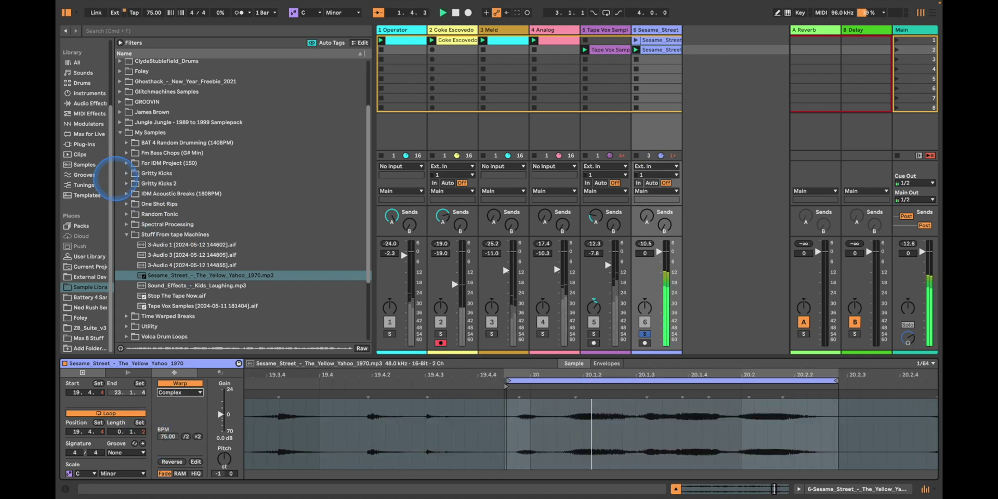
- Copy the looped Sesame Street clip into scene 3 of the Tape Vox track, solo that track and launch the copy
{"action": "left_click", "coordinate": [89, 102]}
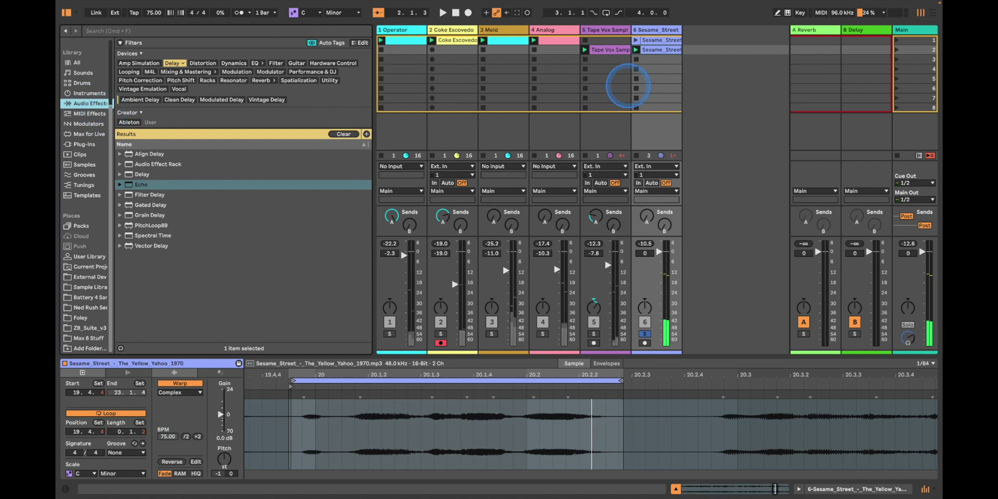
{"action": "left_click_drag", "start_coordinate": [636, 65], "coordinate": [606, 59]}
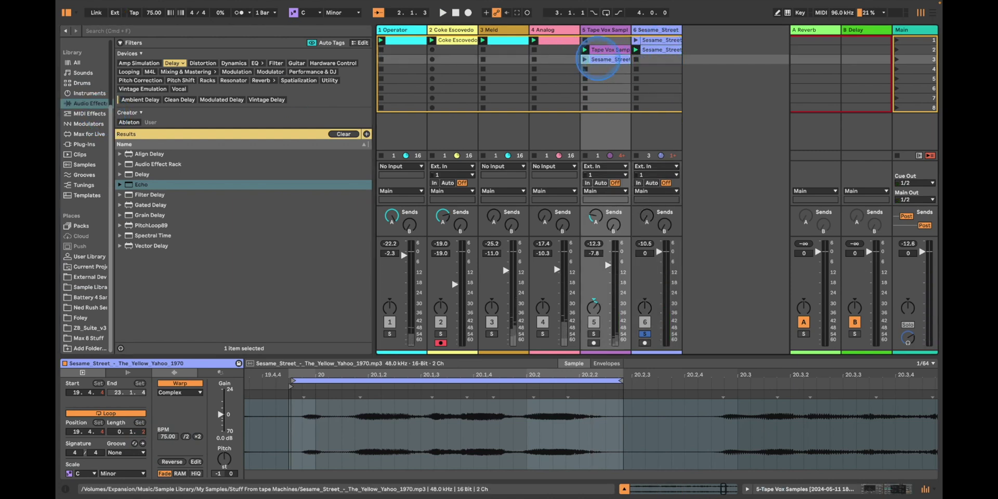
{"action": "left_click", "coordinate": [593, 333]}
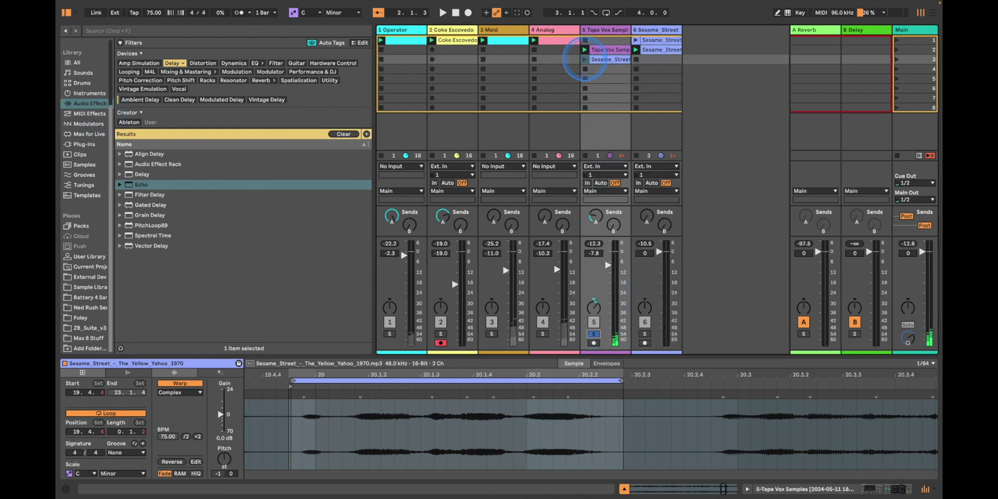
{"action": "left_click", "coordinate": [585, 60]}
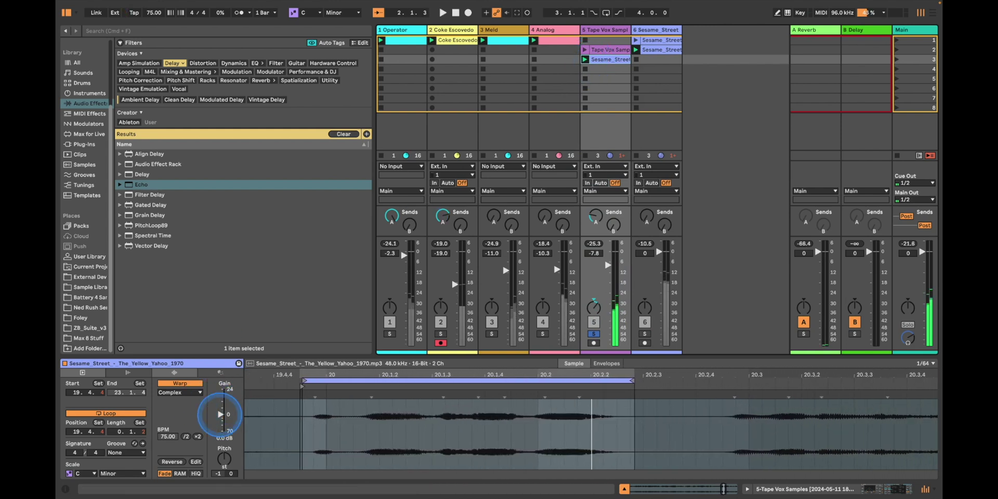
- Raise the copied Sesame Street clip's gain to 9 dB and compare it with the Tape Vox Samples clip
{"action": "left_click_drag", "start_coordinate": [220, 414], "coordinate": [220, 404]}
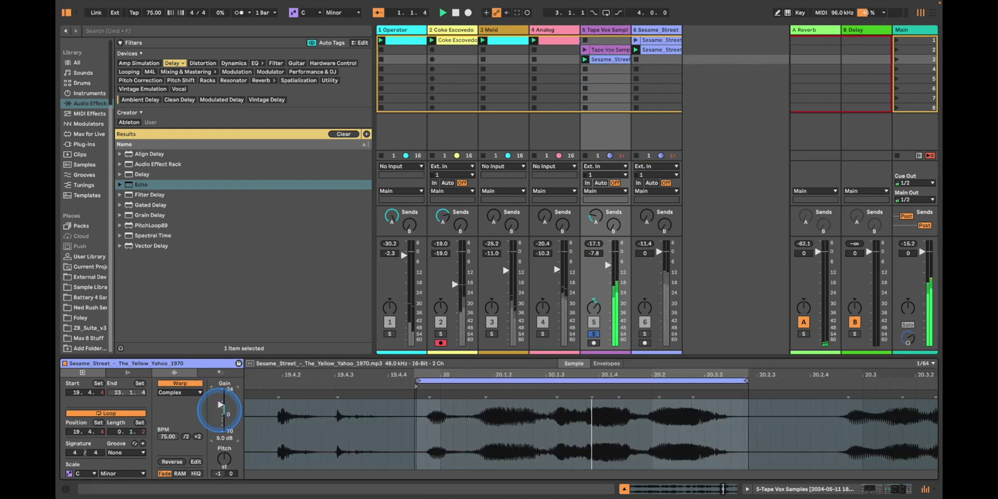
{"action": "left_click", "coordinate": [585, 49]}
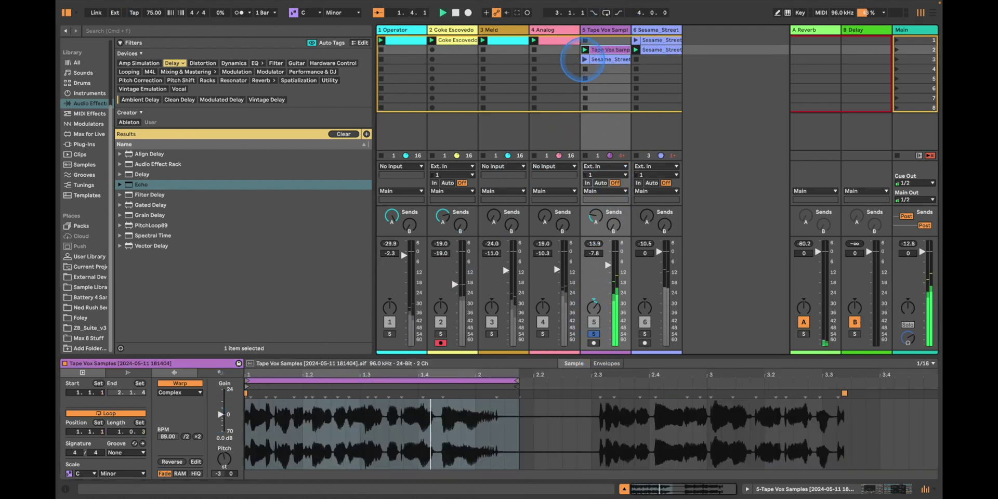
{"action": "left_click", "coordinate": [585, 59]}
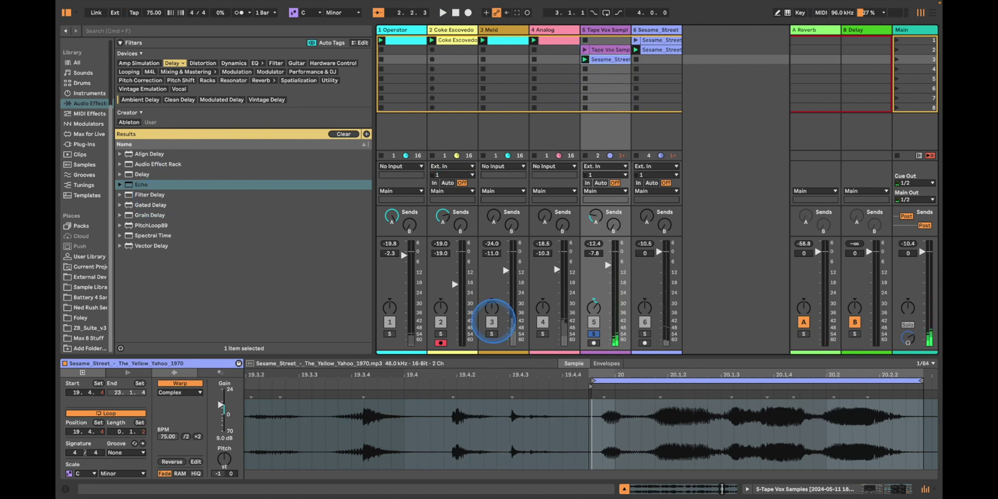
- Nudge the copied clip's start marker at the beginning of the loop and audition the result
{"action": "left_click", "coordinate": [590, 385]}
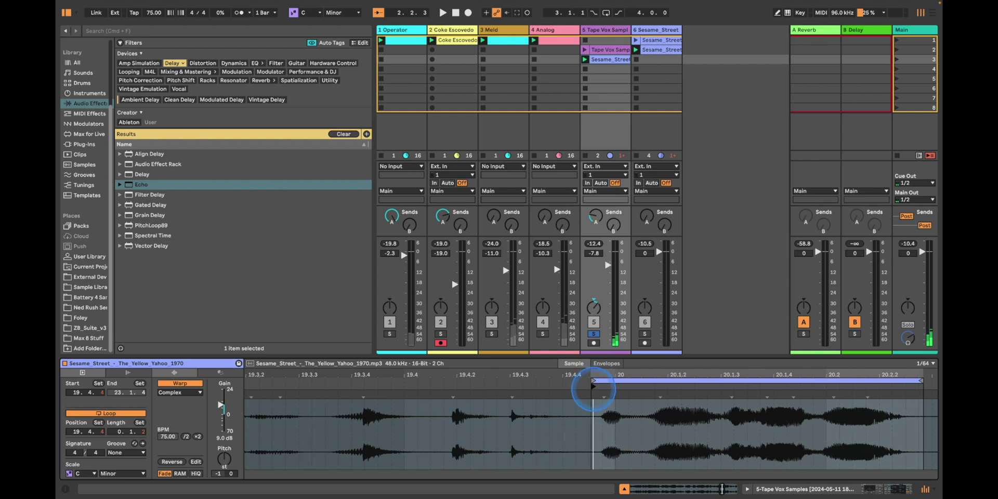
{"action": "key", "text": "space"}
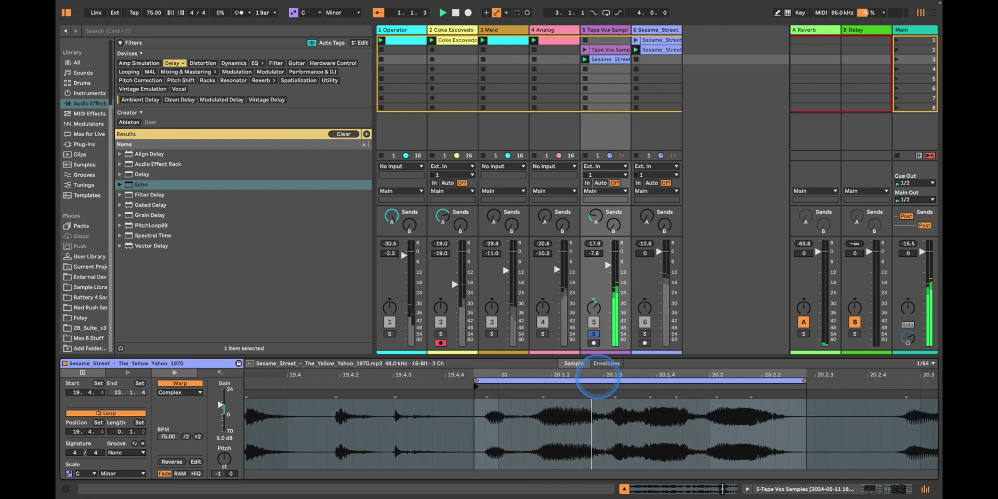
{"action": "key", "text": "space"}
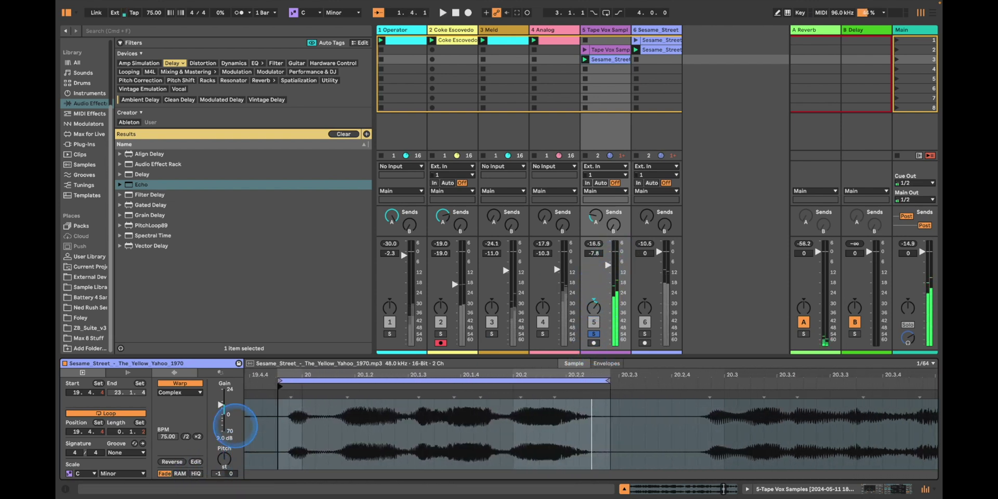
- Raise the copied clip's gain to 12.2 dB and play it in the full mix with the Sesame Street track deactivated
{"action": "left_click_drag", "start_coordinate": [224, 405], "coordinate": [223, 401]}
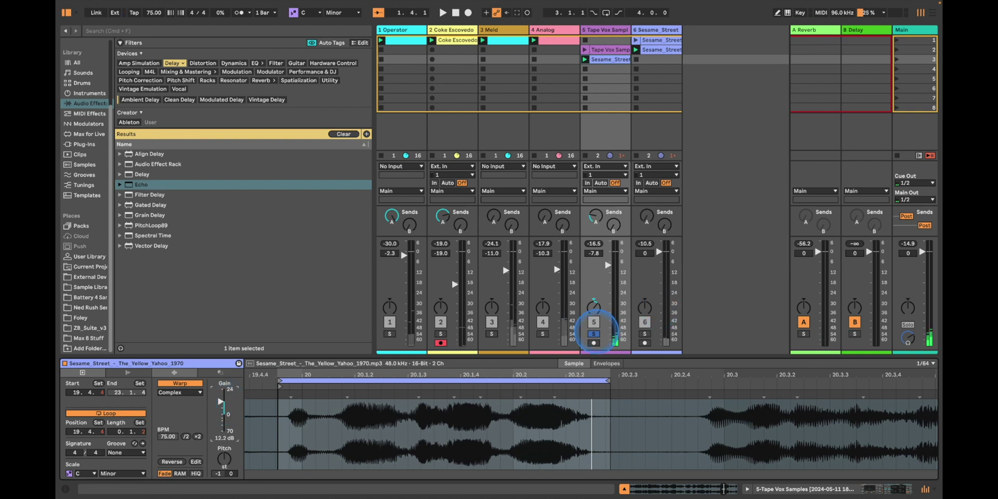
{"action": "left_click", "coordinate": [595, 332]}
{"action": "left_click", "coordinate": [644, 321]}
{"action": "key", "text": "space"}
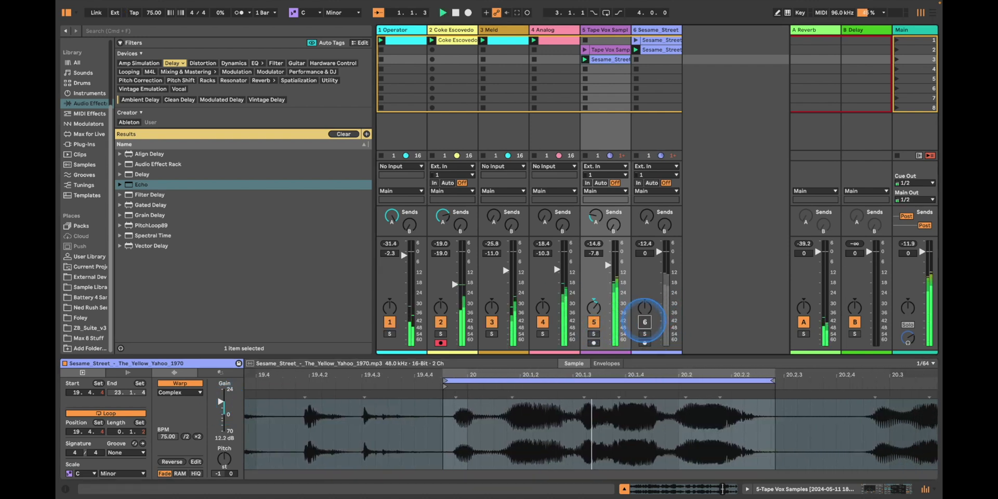
{"action": "key", "text": "space"}
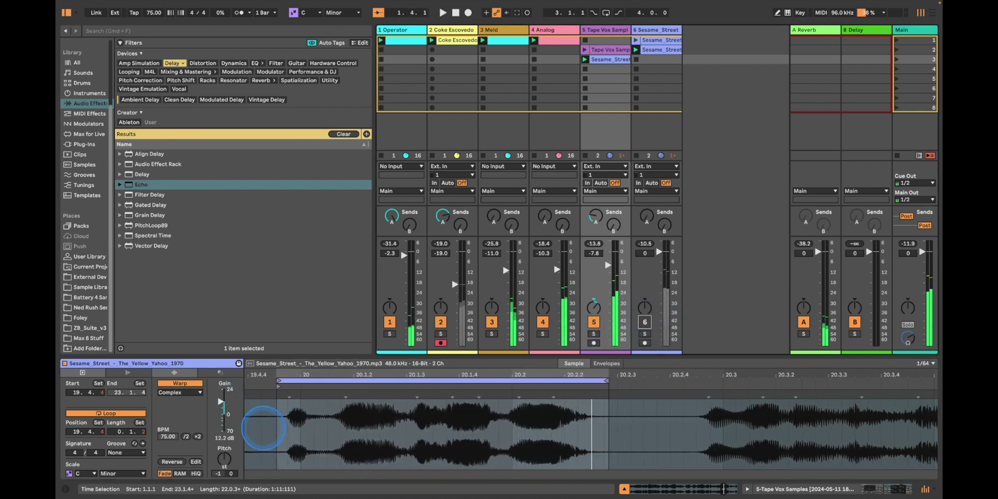
- Set the Tape Vox track's Auto Filter to 1.04 kHz with 25% resonance, and raise its reverb send during playback
{"action": "left_click", "coordinate": [590, 28]}
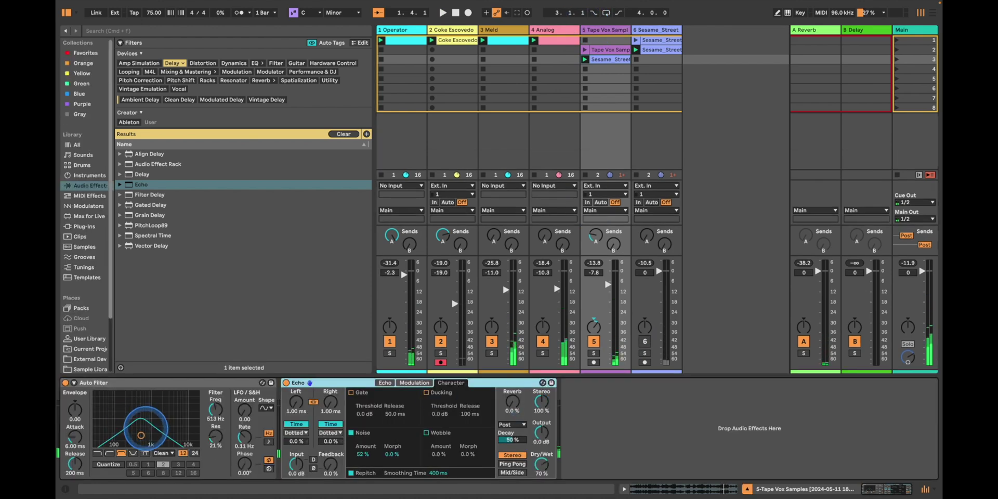
{"action": "left_click_drag", "start_coordinate": [141, 435], "coordinate": [151, 433]}
{"action": "key", "text": "space"}
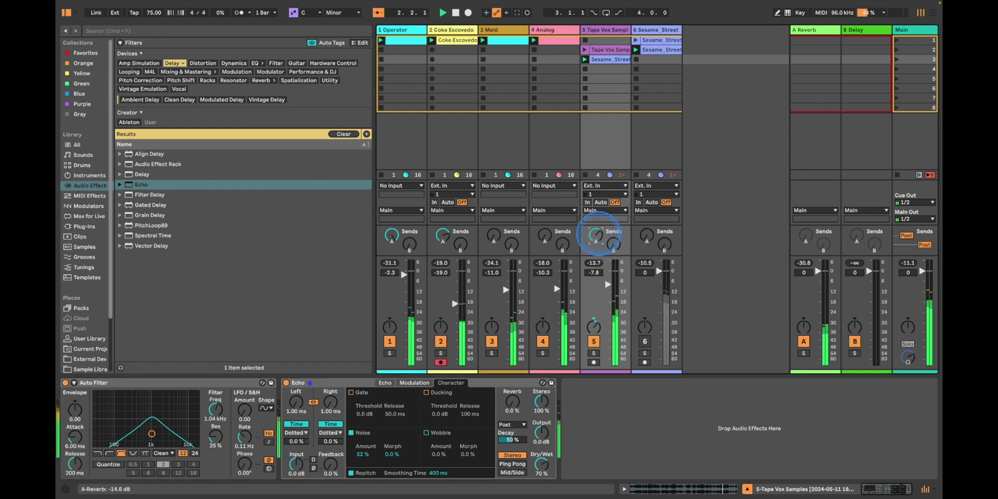
- Enable Echo's wobble with 21% amount and 97% morph, and raise its noise amount with the noise morph at 76%
{"action": "left_click", "coordinate": [426, 432]}
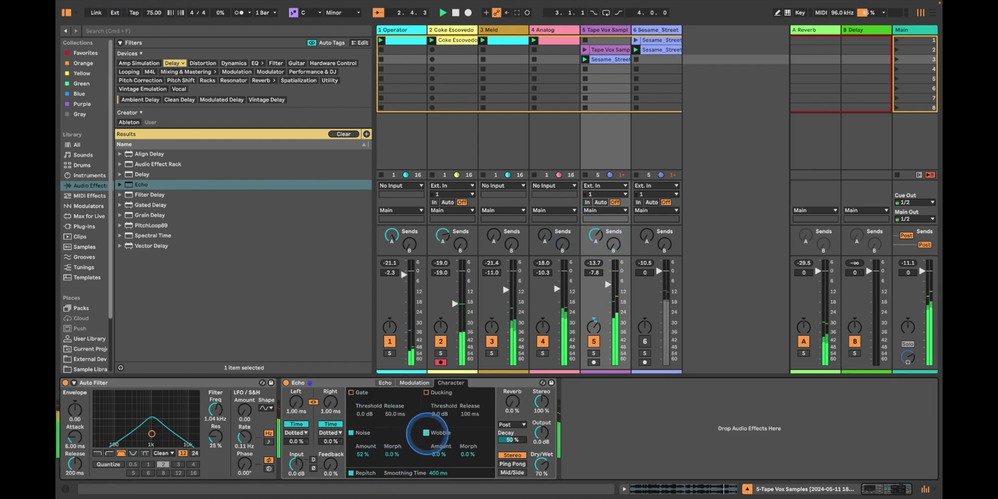
{"action": "mouse_move", "coordinate": [438, 453]}
{"action": "left_mouse_down"}
{"action": "mouse_move", "coordinate": [467, 447]}
{"action": "mouse_move", "coordinate": [438, 456]}
{"action": "left_mouse_up"}
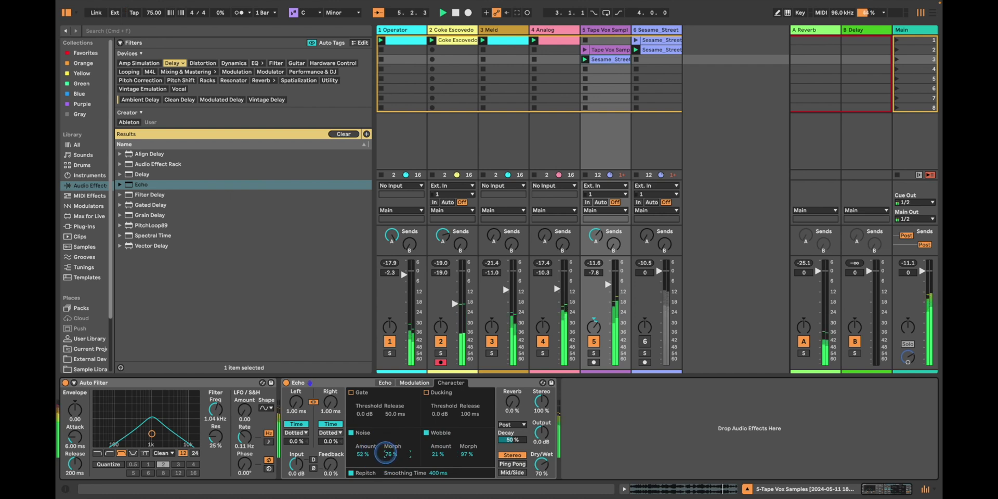
{"action": "left_click_drag", "start_coordinate": [364, 450], "coordinate": [365, 447]}
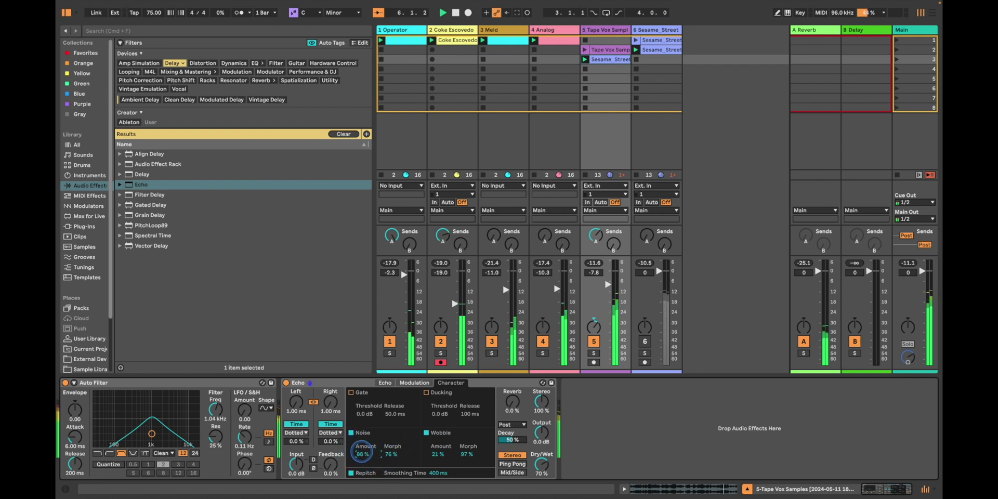
- Solo the Tape Vox track and launch its Tape Vox Samples clip to audition the changed effects
{"action": "left_click", "coordinate": [593, 353]}
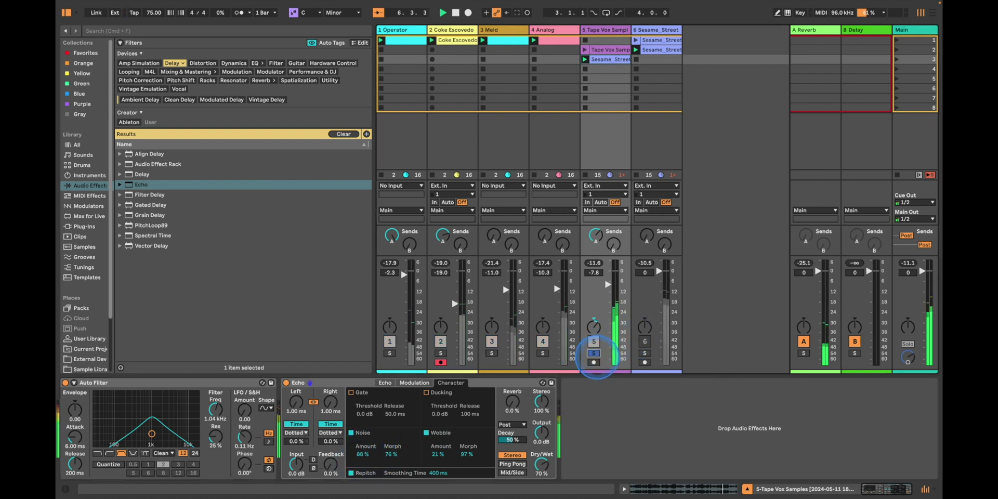
{"action": "left_click", "coordinate": [585, 49]}
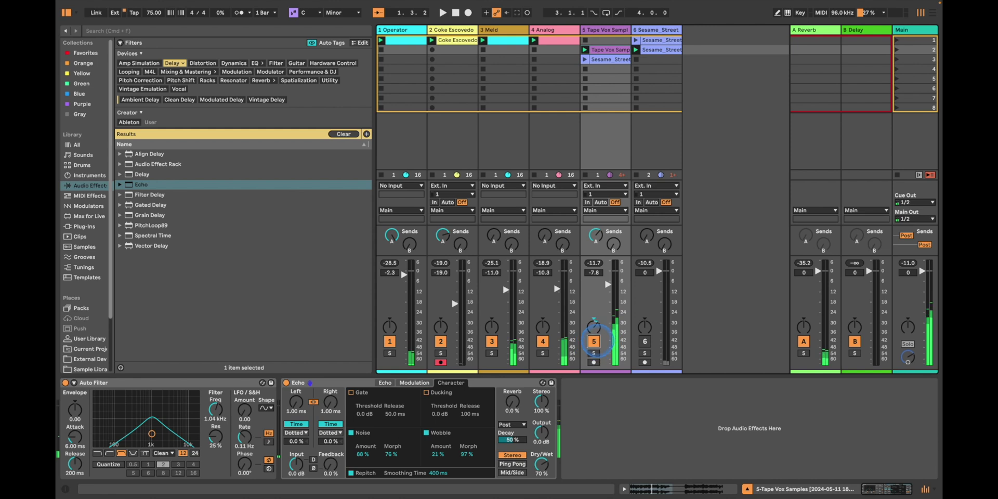
- Add Sound_Effects_-_Kids_Laughing.mp3 from the Stuff From tape Machines folder to scene 4 of the Tape Vox track
{"action": "left_click", "coordinate": [644, 353]}
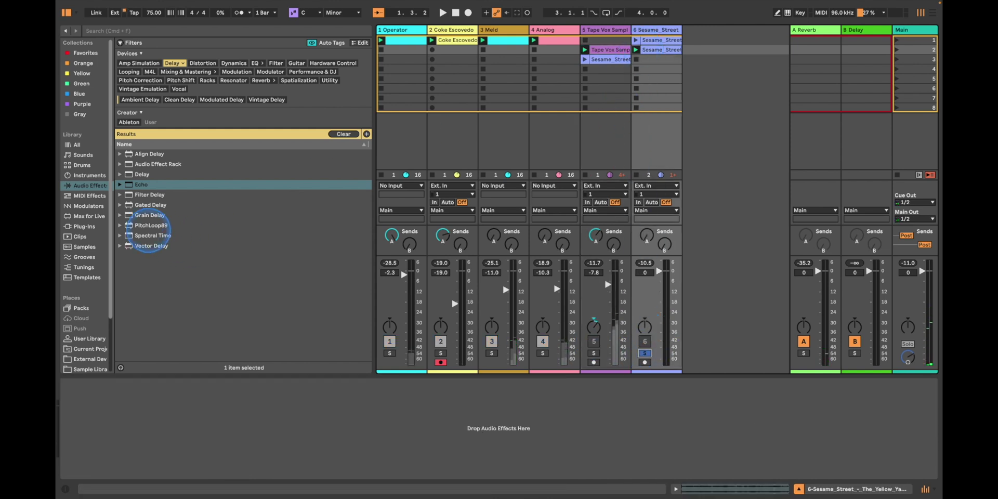
{"action": "left_click", "coordinate": [84, 226]}
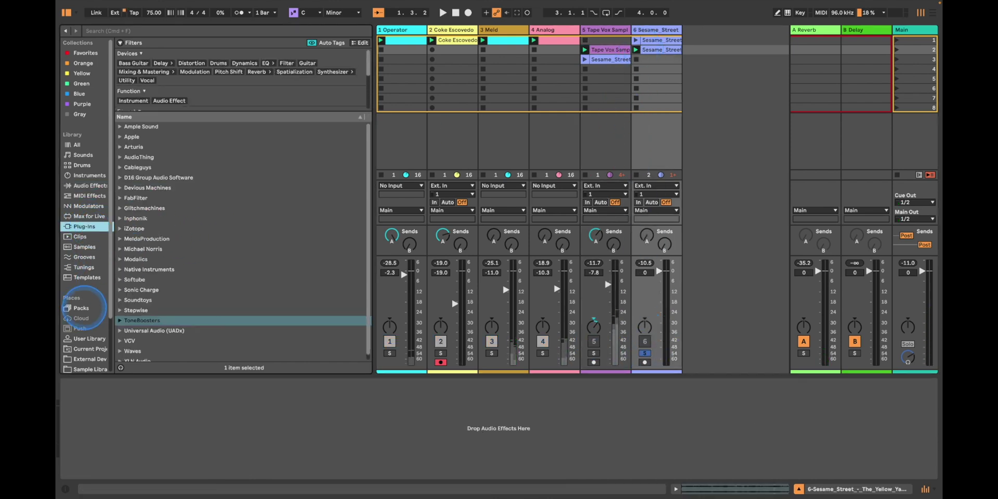
{"action": "scroll", "coordinate": [87, 291], "scroll_direction": "down", "scroll_amount": 3}
{"action": "left_click", "coordinate": [89, 306]}
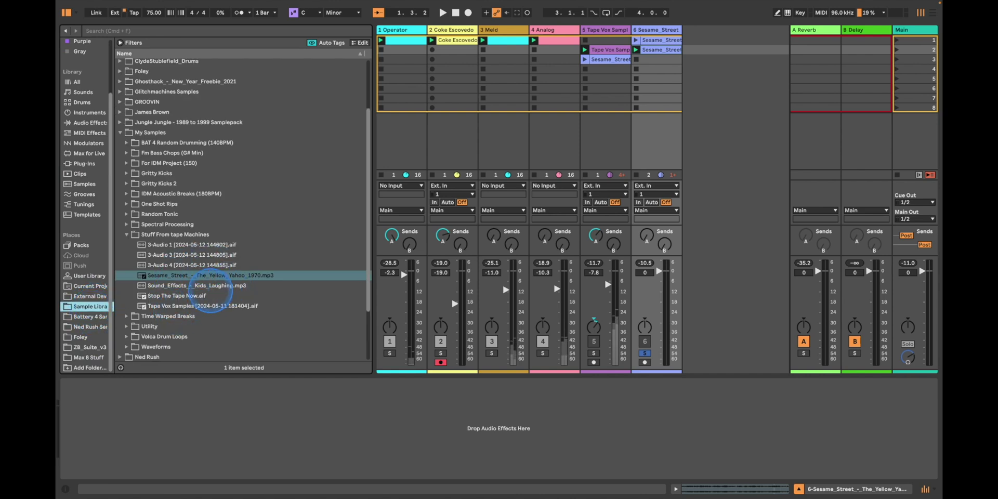
{"action": "left_click", "coordinate": [214, 286]}
{"action": "left_click_drag", "start_coordinate": [676, 158], "coordinate": [597, 70]}
{"action": "left_click", "coordinate": [661, 59]}
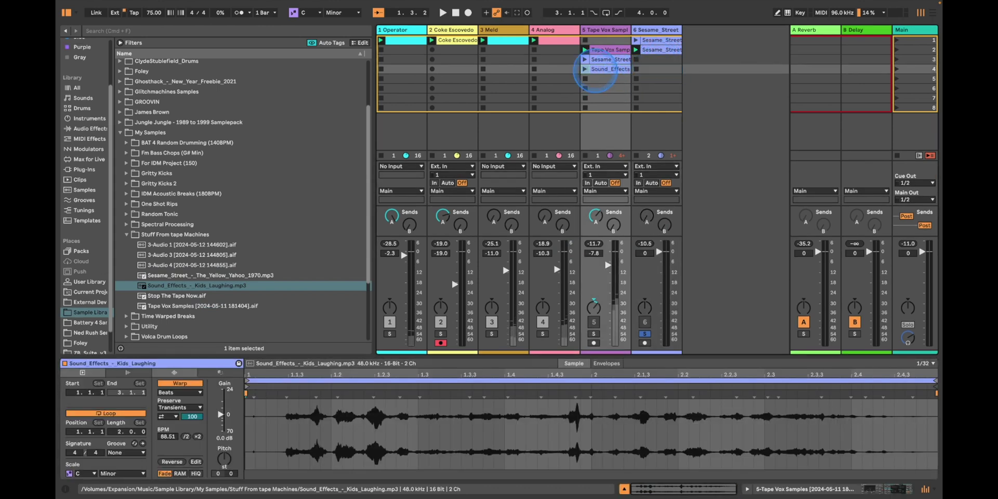
- Solo the Tape Vox track and audition its Sesame Street and Kids Laughing clips through the track's effects
{"action": "left_click", "coordinate": [584, 68]}
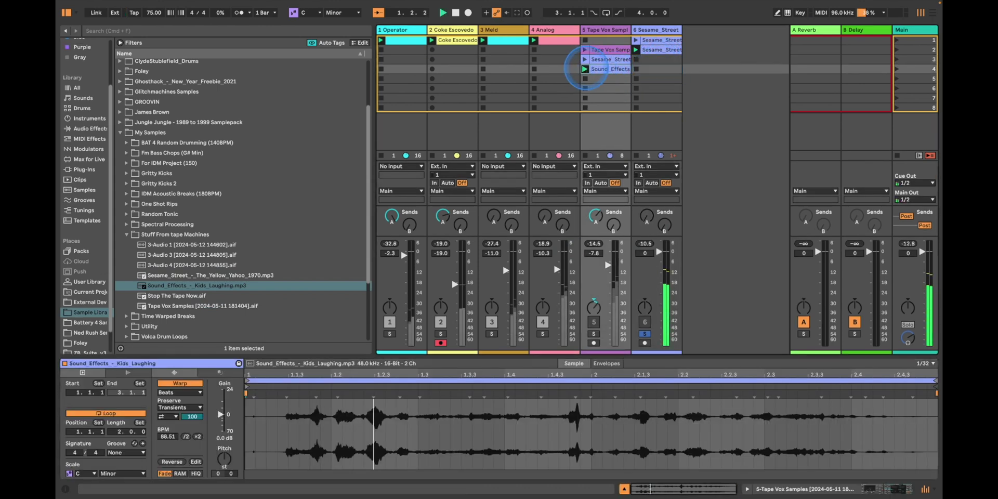
{"action": "left_click", "coordinate": [585, 59]}
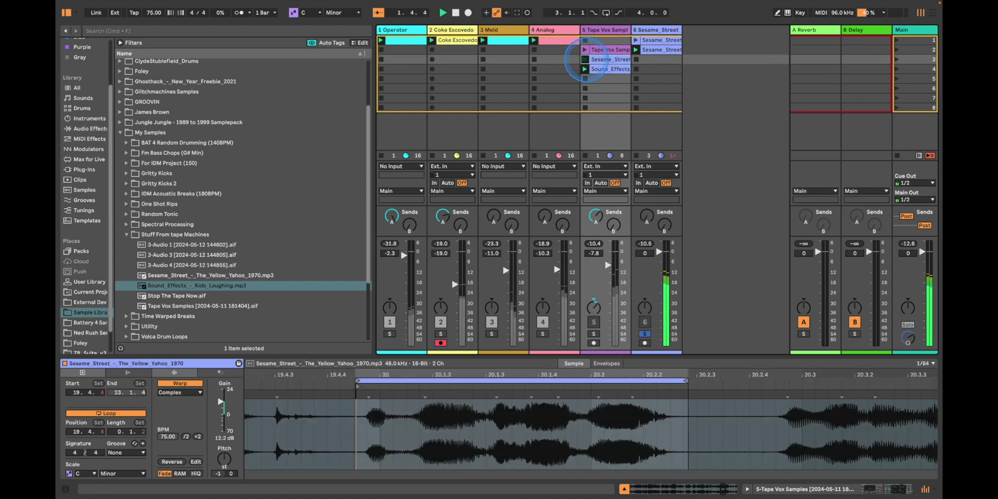
{"action": "left_click", "coordinate": [593, 334]}
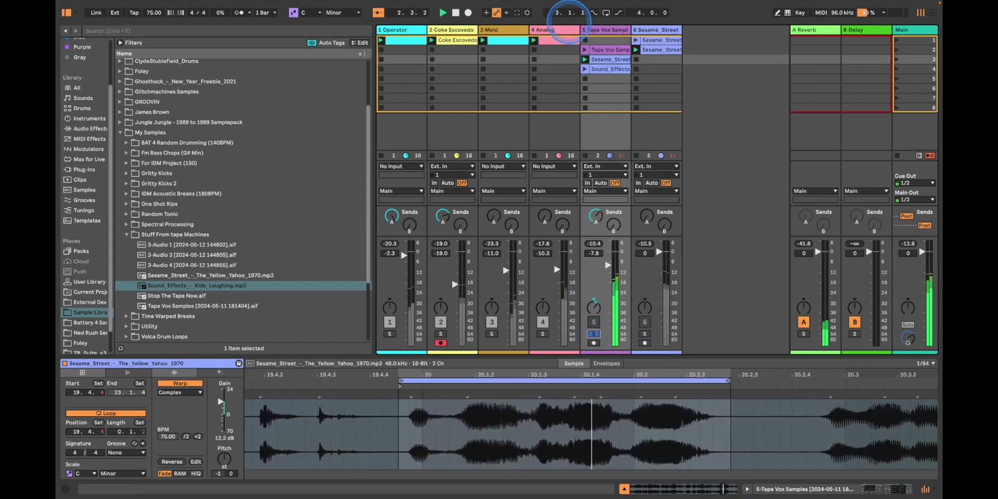
{"action": "left_click", "coordinate": [584, 68]}
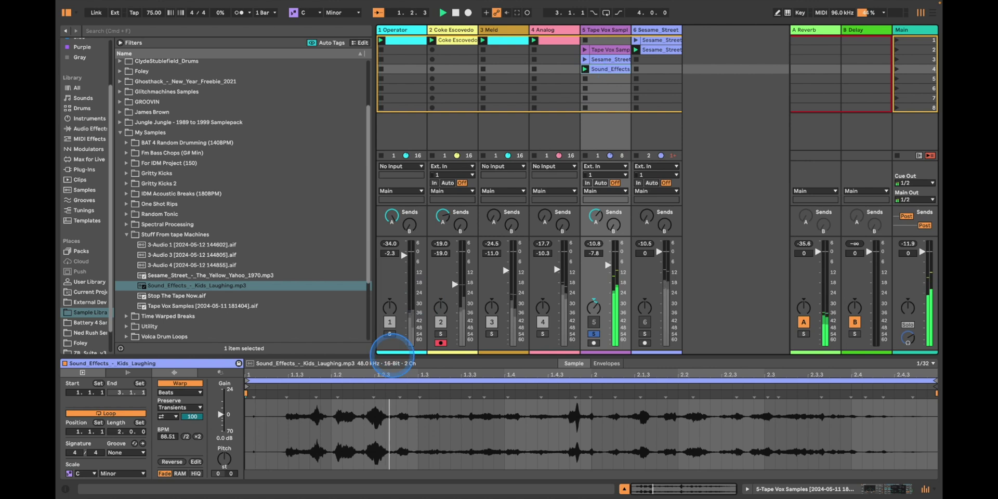
- Transpose the Kids Laughing clip to -6 semitones and set its warp mode to Complex
{"action": "left_click_drag", "start_coordinate": [224, 457], "coordinate": [224, 460]}
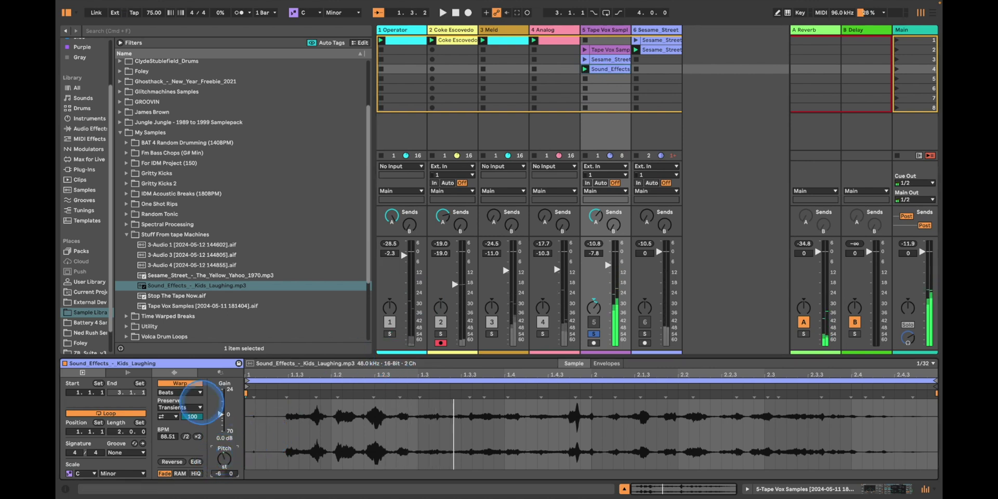
{"action": "left_click", "coordinate": [179, 392]}
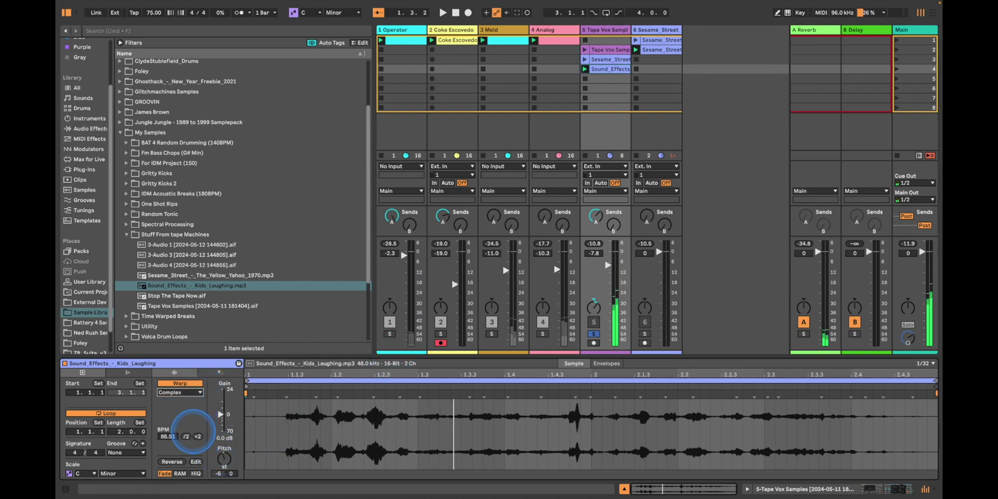
{"action": "left_click", "coordinate": [192, 432]}
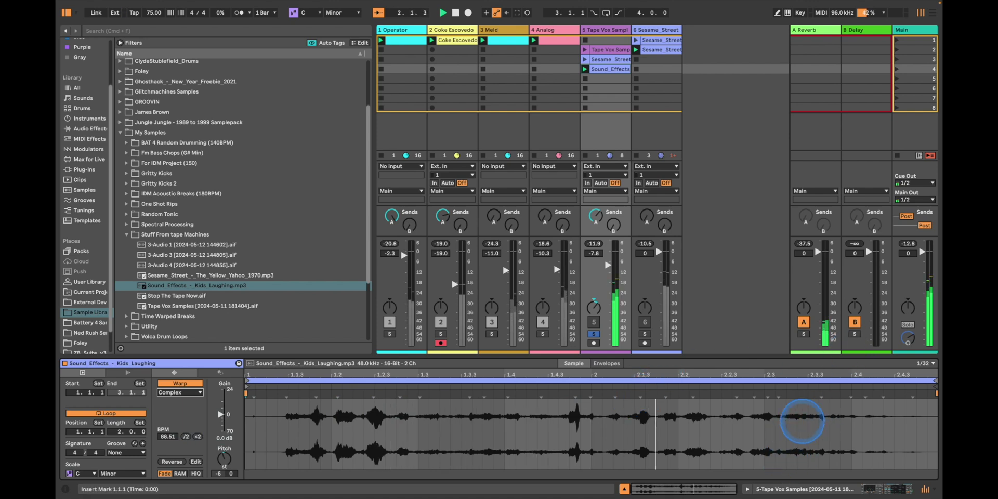
- Unsolo the Tape Vox track and set its volume to -15.5 dB, keeping the Sesame Street track deactivated
{"action": "double_click", "coordinate": [618, 256]}
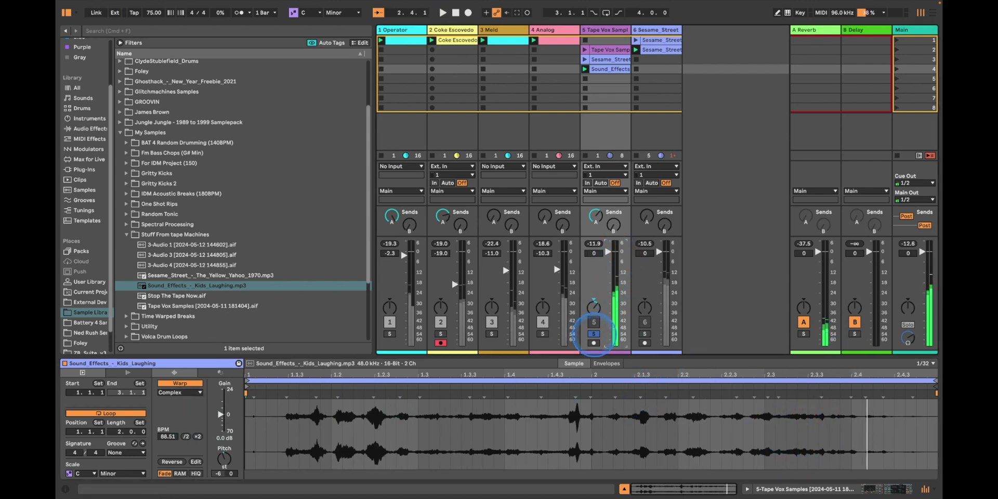
{"action": "left_click", "coordinate": [593, 334]}
{"action": "left_click", "coordinate": [593, 322]}
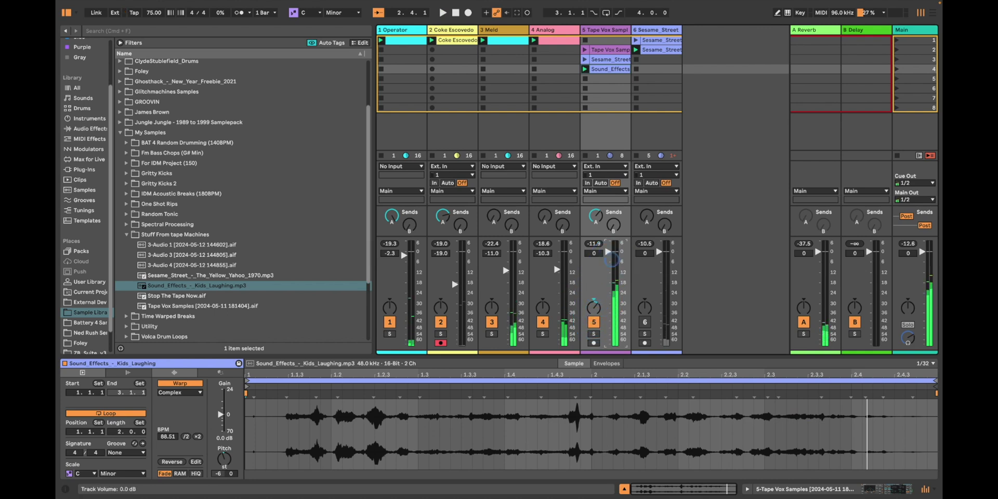
{"action": "left_click_drag", "start_coordinate": [612, 259], "coordinate": [611, 279]}
{"action": "key", "text": "XF86AudioRaiseVolume"}
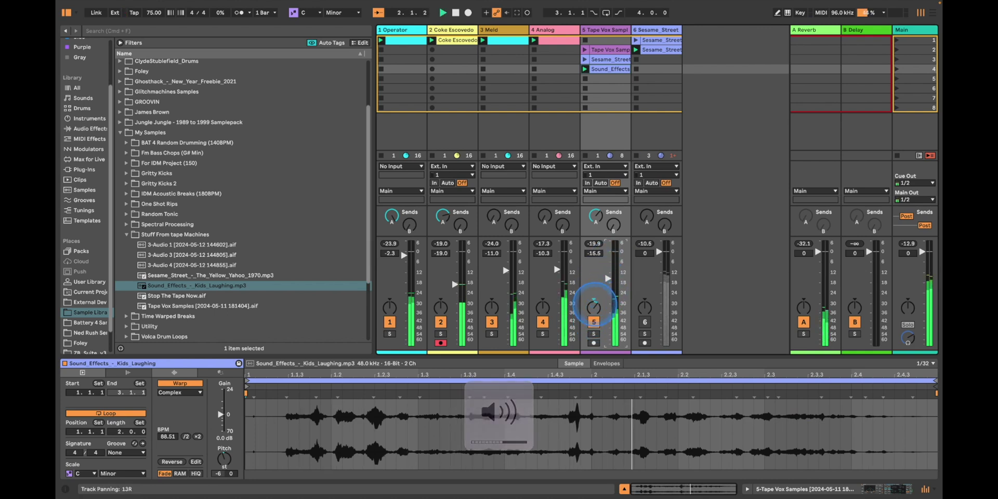
- Raise the Tape Vox track's send to the Delay return and enable Ping Pong on the return's Delay
{"action": "left_click_drag", "start_coordinate": [613, 224], "coordinate": [615, 211]}
{"action": "left_click", "coordinate": [861, 30]}
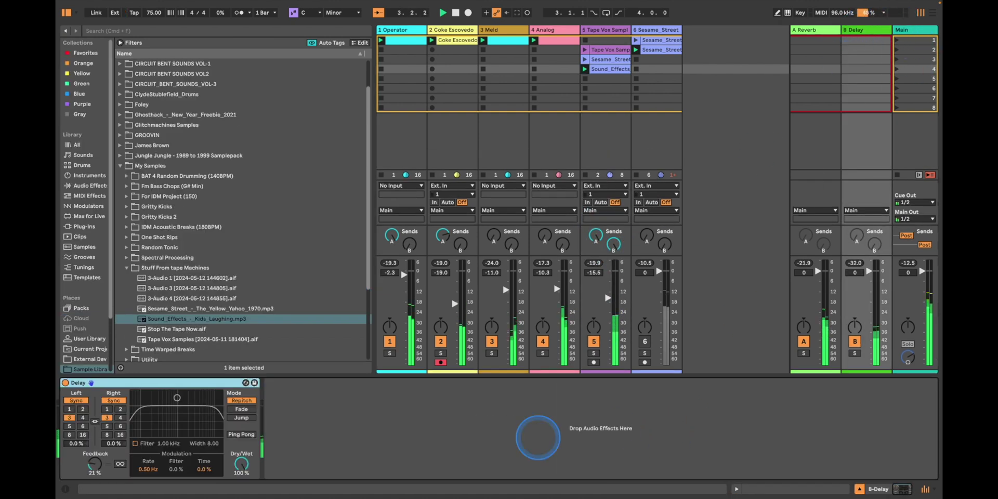
{"action": "left_click", "coordinate": [241, 434]}
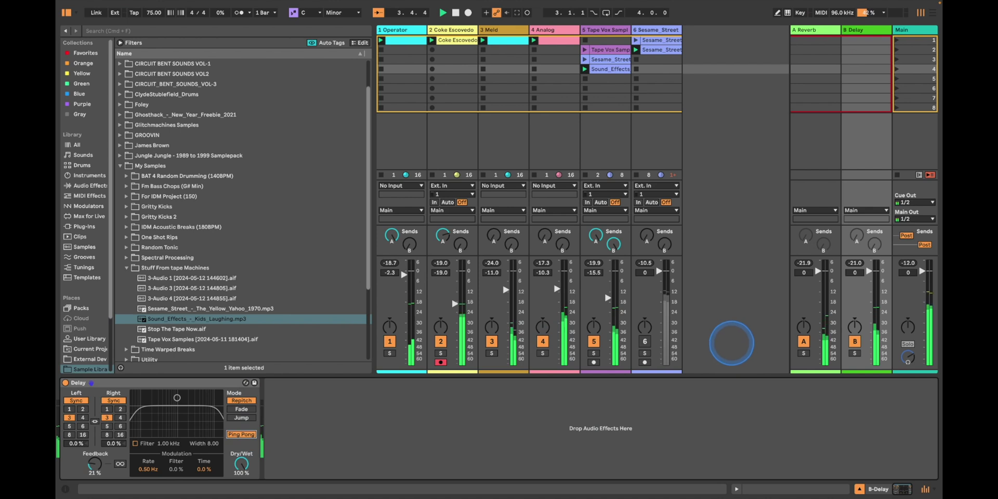
- Set the Tape Vox track's volume to -12.5 dB and its Echo noise amount to 42%
{"action": "left_click_drag", "start_coordinate": [606, 297], "coordinate": [606, 295]}
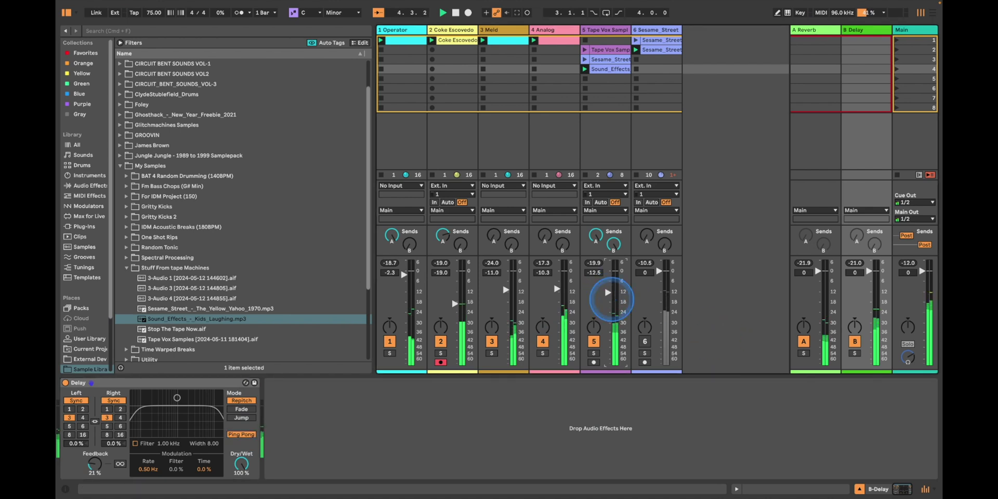
{"action": "left_click", "coordinate": [604, 30]}
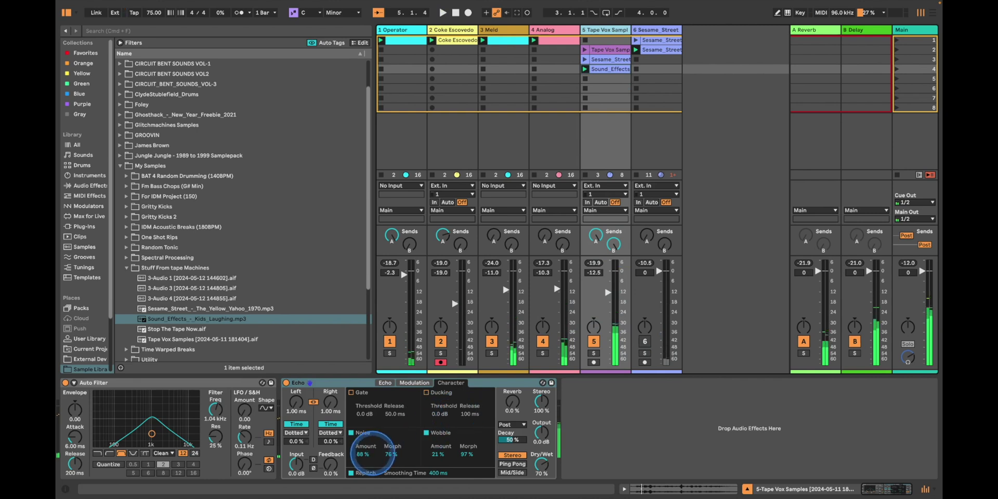
{"action": "left_click_drag", "start_coordinate": [364, 450], "coordinate": [364, 455]}
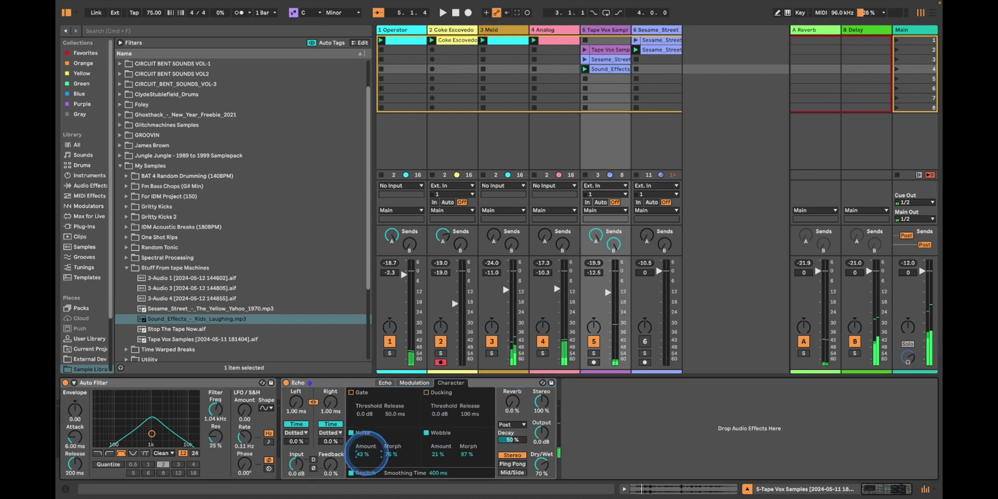
- Solo the Tape Vox track and add a high-pass Auto Filter after Echo at about 57 Hz with 11% resonance
{"action": "left_click", "coordinate": [594, 353]}
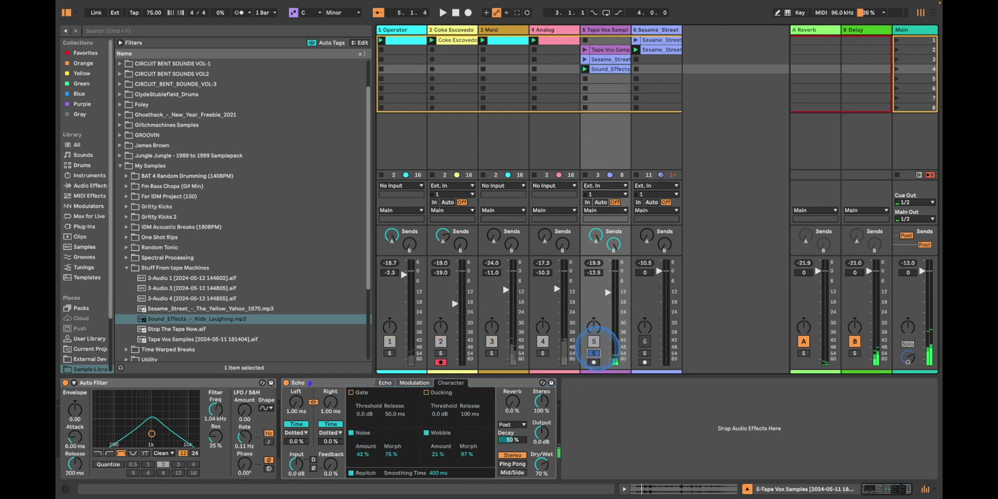
{"action": "left_click", "coordinate": [89, 186]}
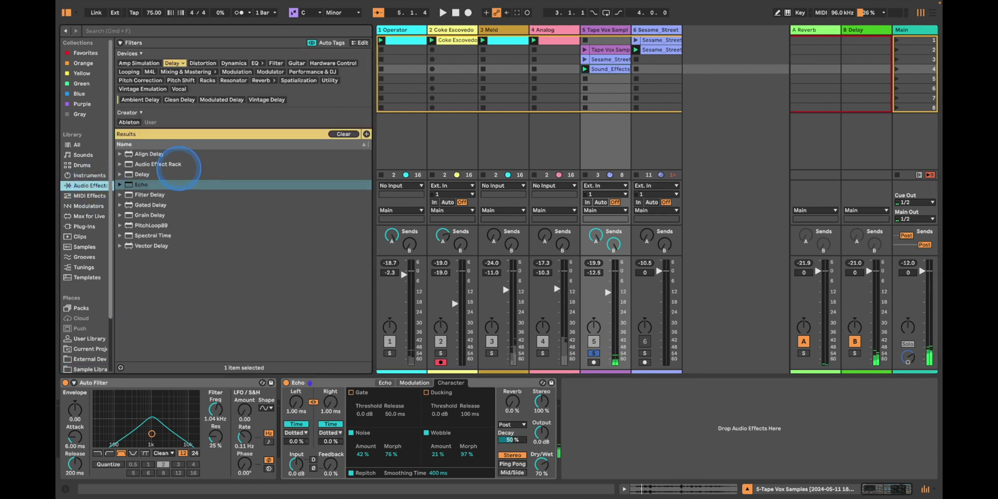
{"action": "left_click", "coordinate": [283, 65]}
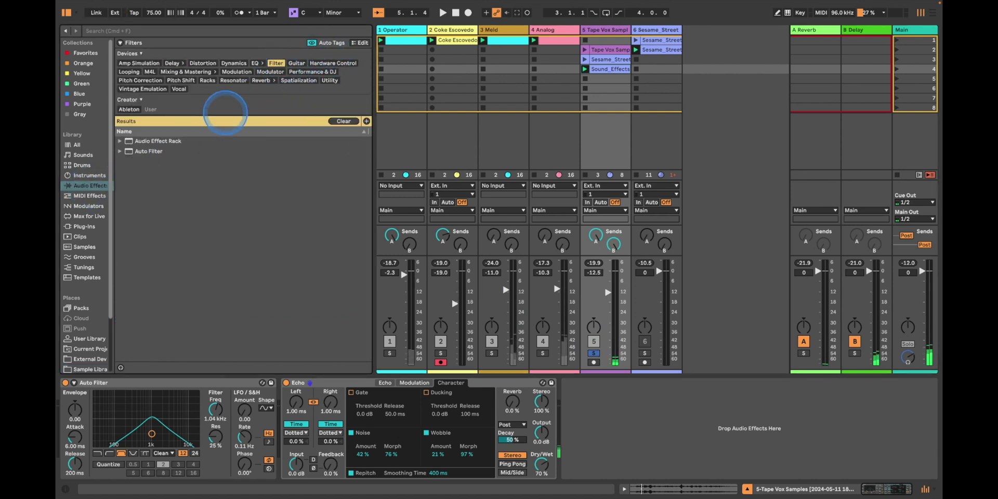
{"action": "double_click", "coordinate": [191, 151]}
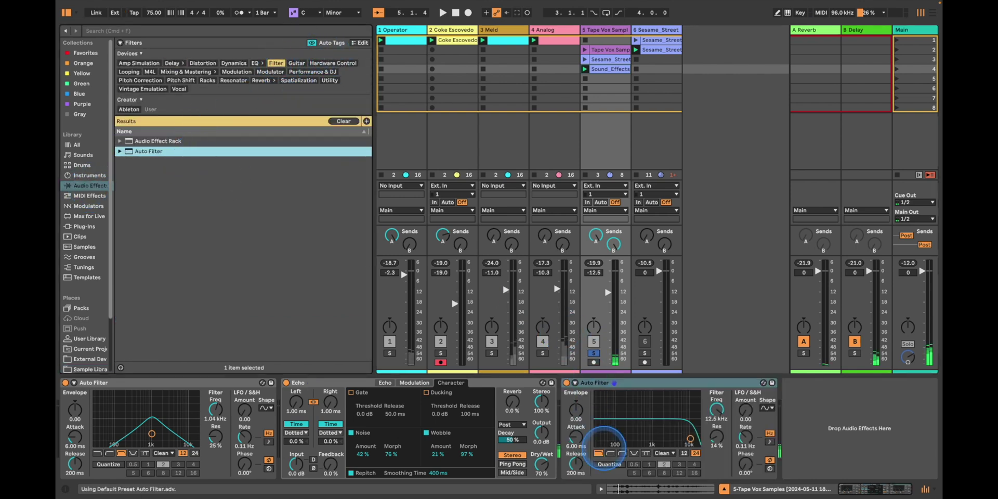
{"action": "left_click_drag", "start_coordinate": [616, 454], "coordinate": [623, 433]}
{"action": "key", "text": "space"}
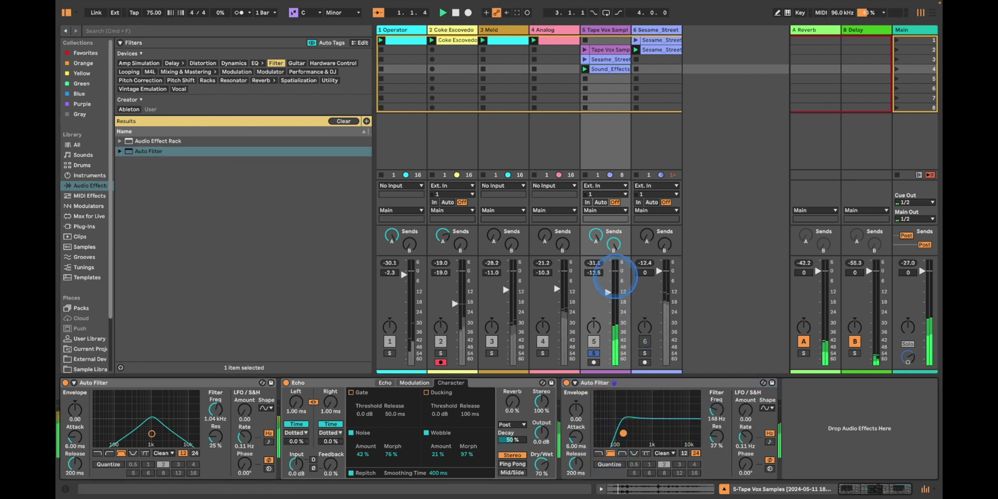
{"action": "left_click_drag", "start_coordinate": [623, 433], "coordinate": [609, 440]}
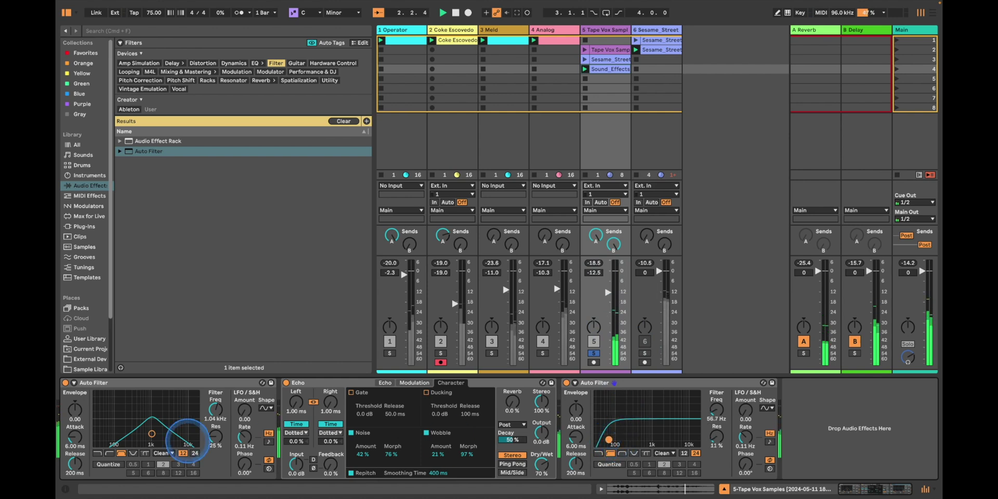
- Set the first Auto Filter's frequency to 582 Hz and transpose the Kids Laughing clip to -8 semitones during playback
{"action": "left_click_drag", "start_coordinate": [216, 408], "coordinate": [216, 411]}
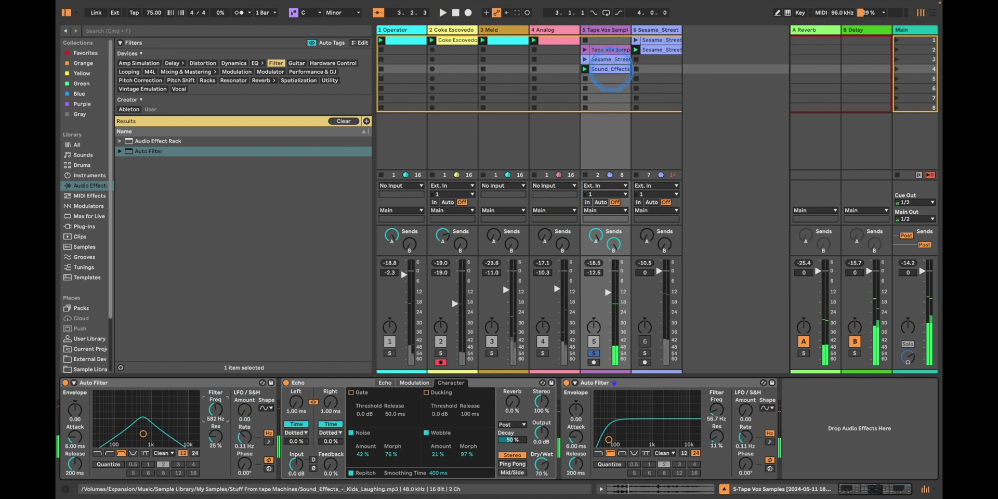
{"action": "double_click", "coordinate": [609, 70]}
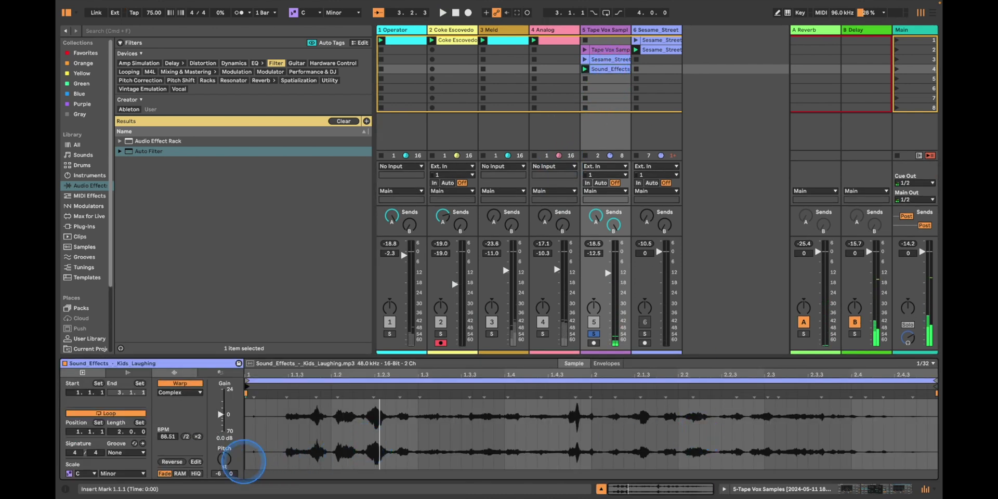
{"action": "left_click_drag", "start_coordinate": [226, 459], "coordinate": [225, 461]}
{"action": "left_click", "coordinate": [224, 458]}
{"action": "key", "text": "space"}
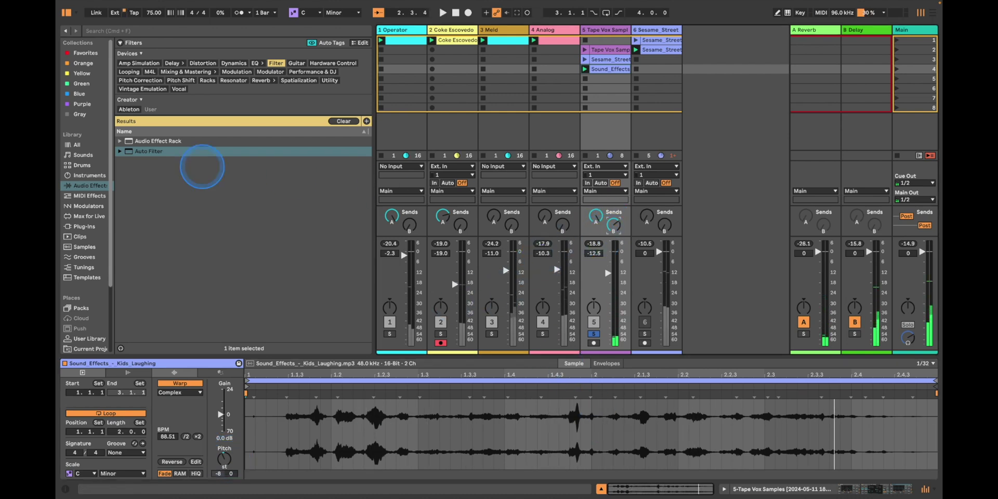
- Search the whole library for "silence" and place Silence.aif in scene 5 of the Tape Vox track
{"action": "left_click", "coordinate": [120, 31]}
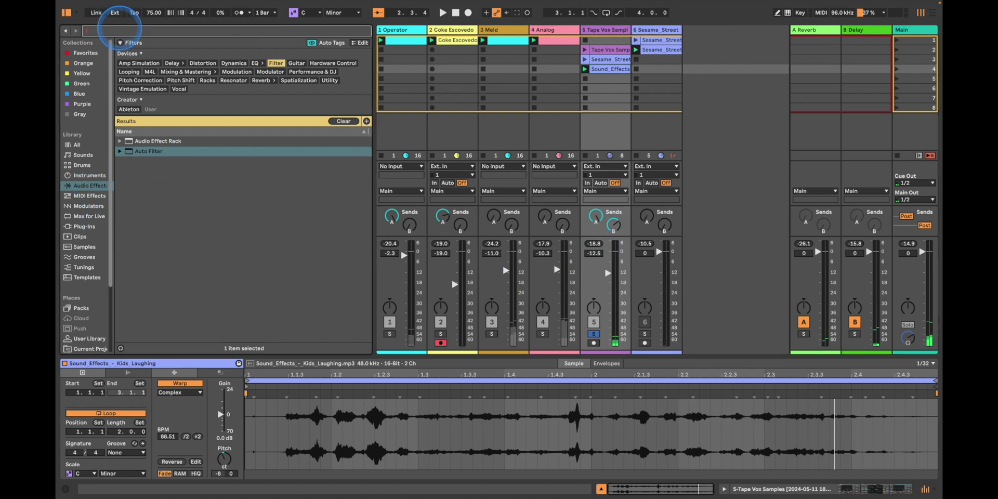
{"action": "type", "text": "silenc"}
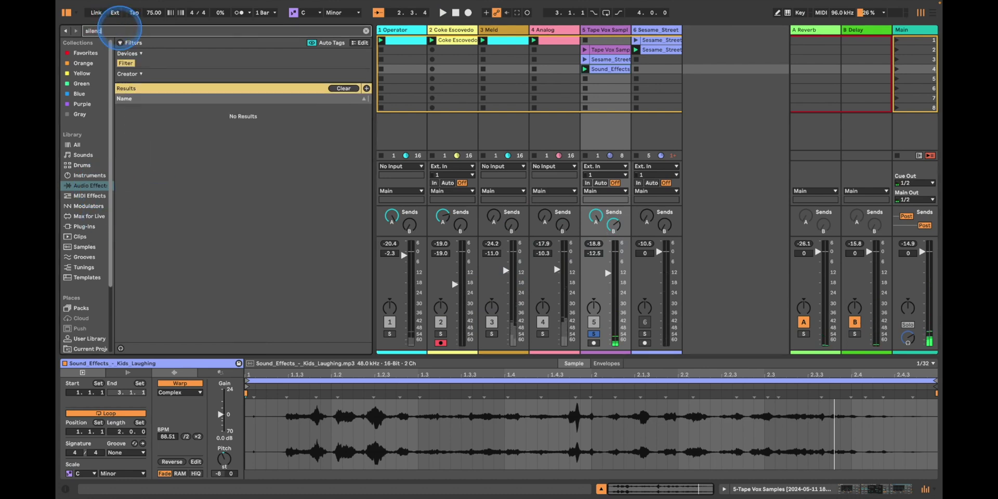
{"action": "type", "text": "e"}
{"action": "left_click", "coordinate": [88, 145]}
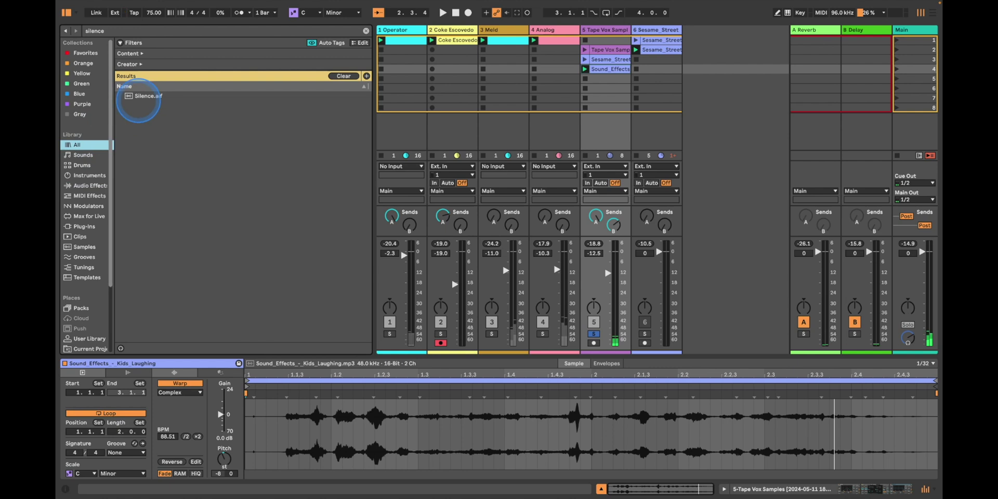
{"action": "left_click_drag", "start_coordinate": [150, 98], "coordinate": [608, 81]}
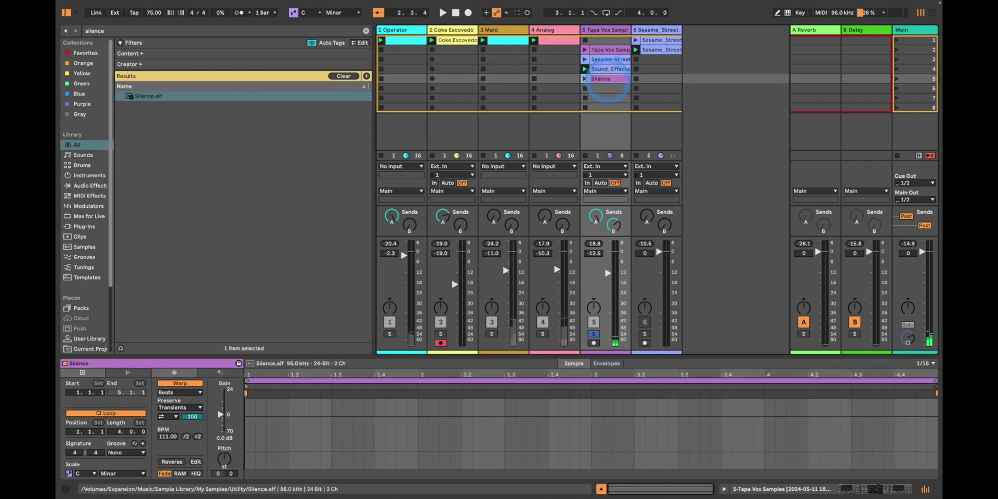
- Duplicate the Silence clip repeatedly down the Tape Vox track until scene 17 is filled
{"action": "key", "text": "super+d"}
{"action": "key", "text": "super+d"}
{"action": "key", "text": "super+d"}
{"action": "key", "text": "super+d"}
{"action": "key", "text": "super+d"}
{"action": "key", "text": "super+d"}
{"action": "key", "text": "super+d"}
{"action": "key", "text": "super+d"}
{"action": "key", "text": "super+d"}
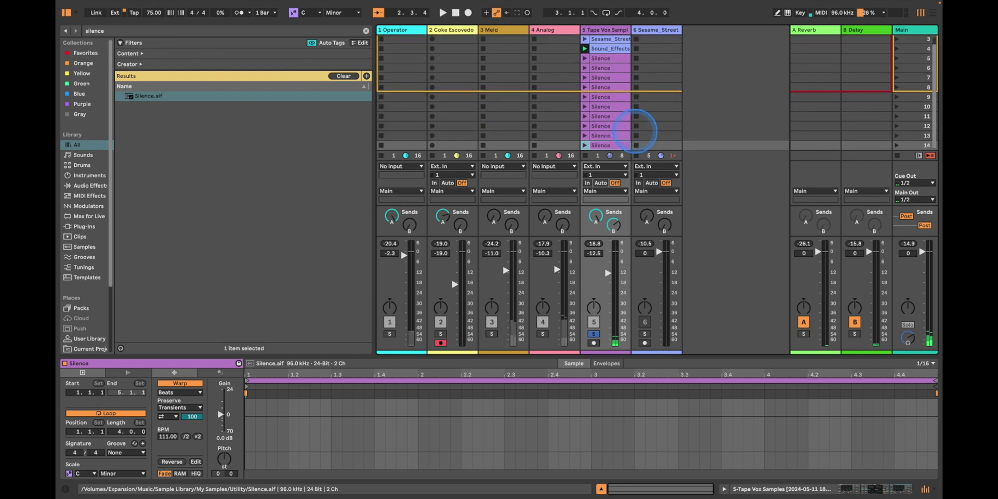
{"action": "key", "text": "super+d"}
{"action": "key", "text": "super+d"}
{"action": "key", "text": "super+d"}
- Enable follow actions on all Tape Vox track clips in scenes 2 to 17 and set the first action to Other
{"action": "scroll", "coordinate": [628, 120], "scroll_direction": "up", "scroll_amount": 5}
{"action": "left_click", "coordinate": [594, 51]}
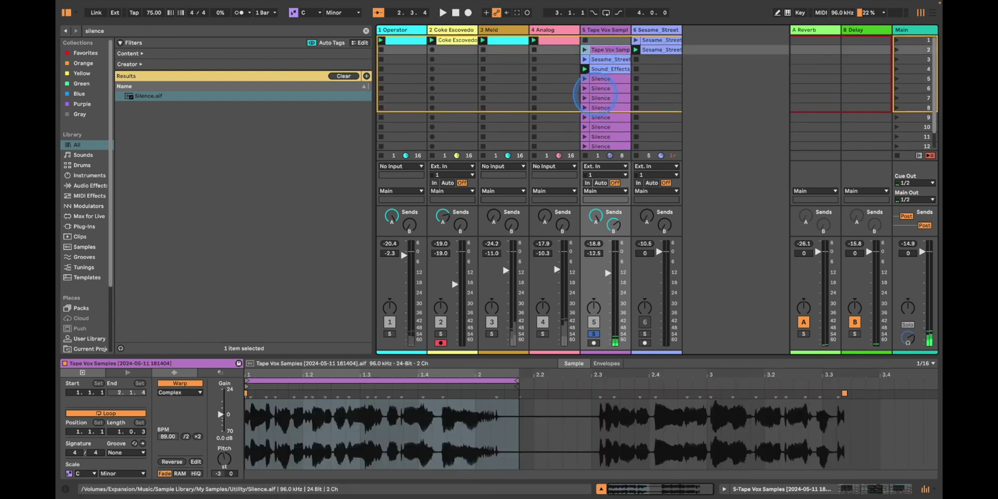
{"action": "scroll", "coordinate": [595, 93], "scroll_direction": "down", "scroll_amount": 3}
{"action": "left_click", "coordinate": [603, 143], "text": "shift"}
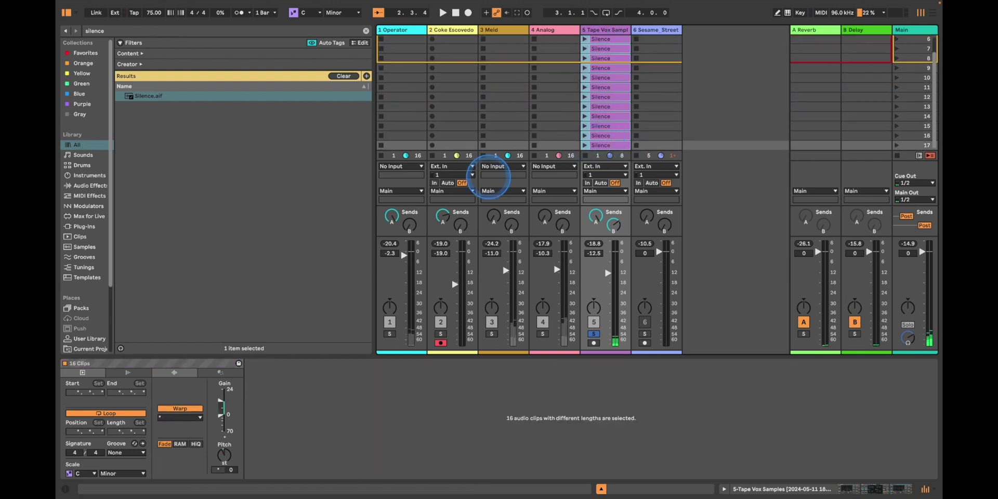
{"action": "left_click", "coordinate": [136, 373]}
{"action": "left_click", "coordinate": [105, 383]}
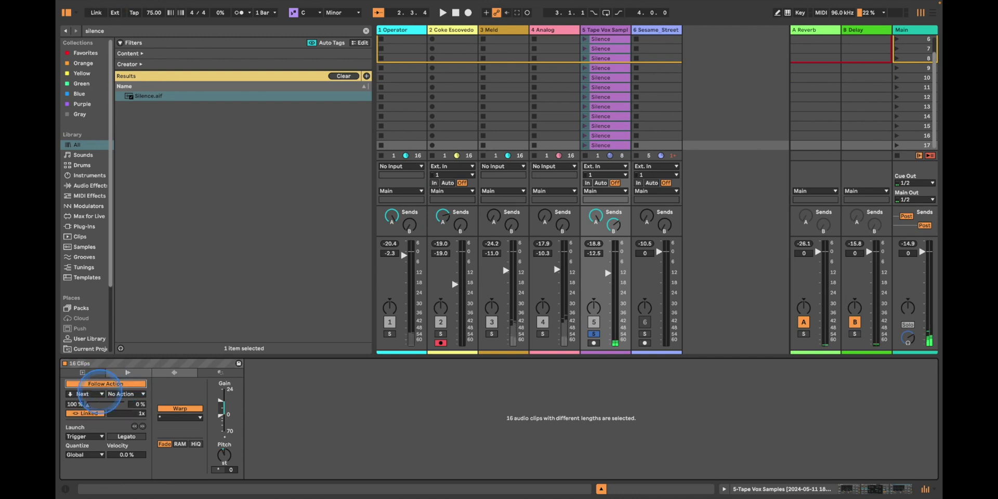
{"action": "left_click", "coordinate": [84, 394]}
{"action": "left_click", "coordinate": [84, 467]}
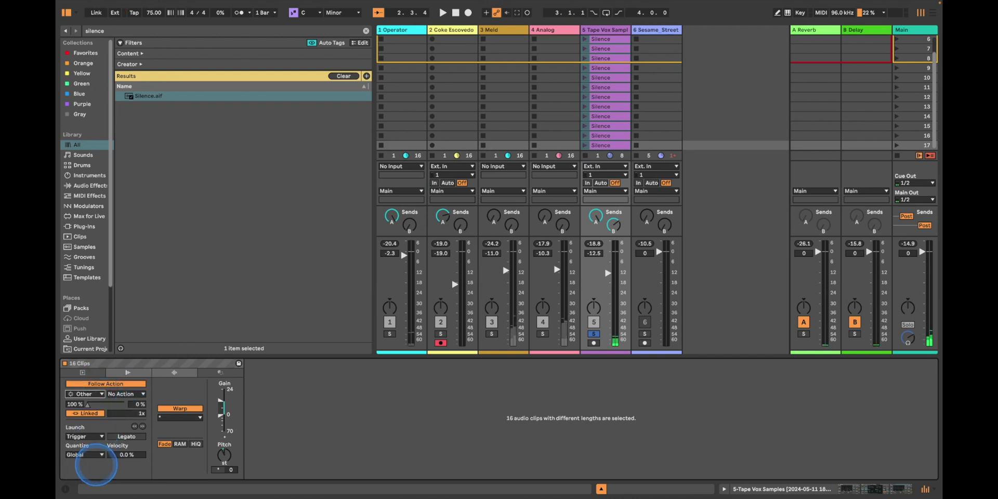
- Launch the Tape Vox clip in scene 2 and unsolo its track to hear it with the full mix
{"action": "scroll", "coordinate": [459, 219], "scroll_direction": "up", "scroll_amount": 1}
{"action": "scroll", "coordinate": [631, 52], "scroll_direction": "up", "scroll_amount": 2}
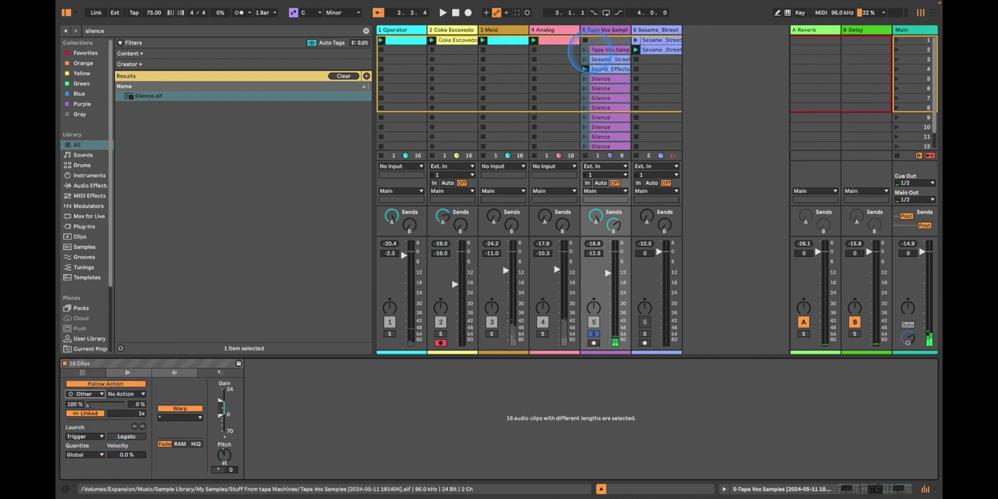
{"action": "left_click", "coordinate": [585, 49]}
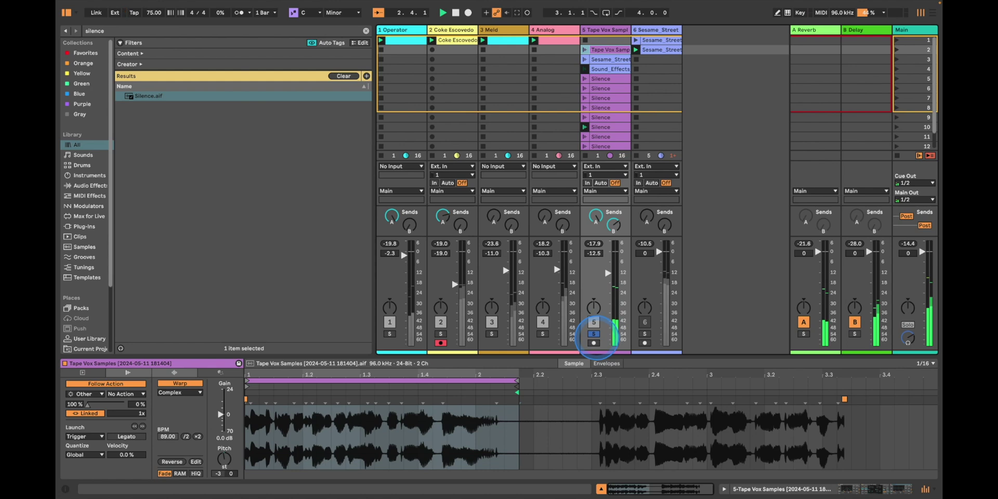
{"action": "left_click", "coordinate": [593, 334]}
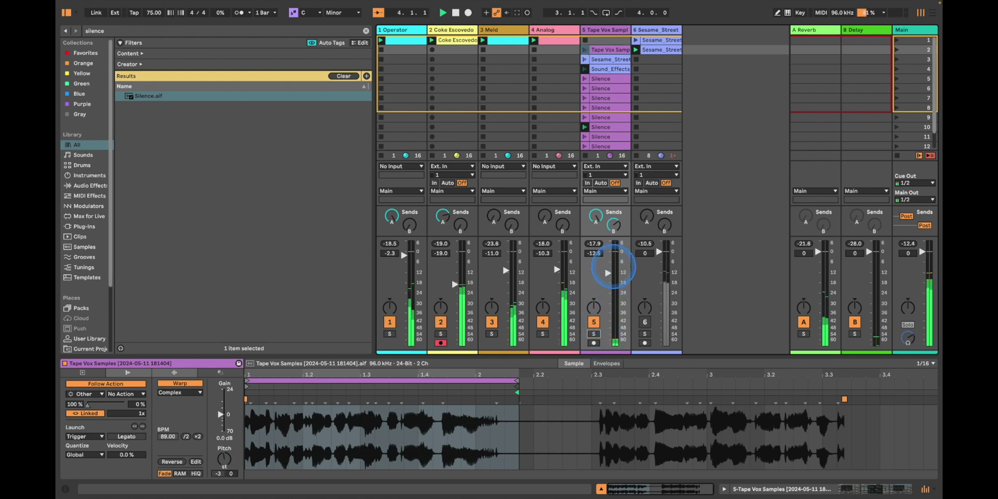
- Delete the Silence clips in scenes 6 to 17 of the Tape Vox track, keeping the one in scene 5
{"action": "left_click", "coordinate": [597, 126]}
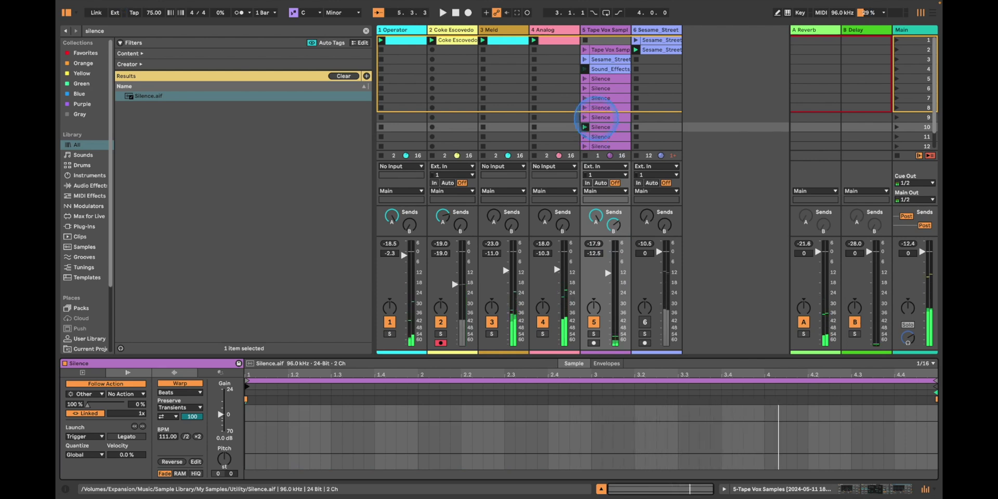
{"action": "scroll", "coordinate": [600, 79], "scroll_direction": "down", "scroll_amount": 5}
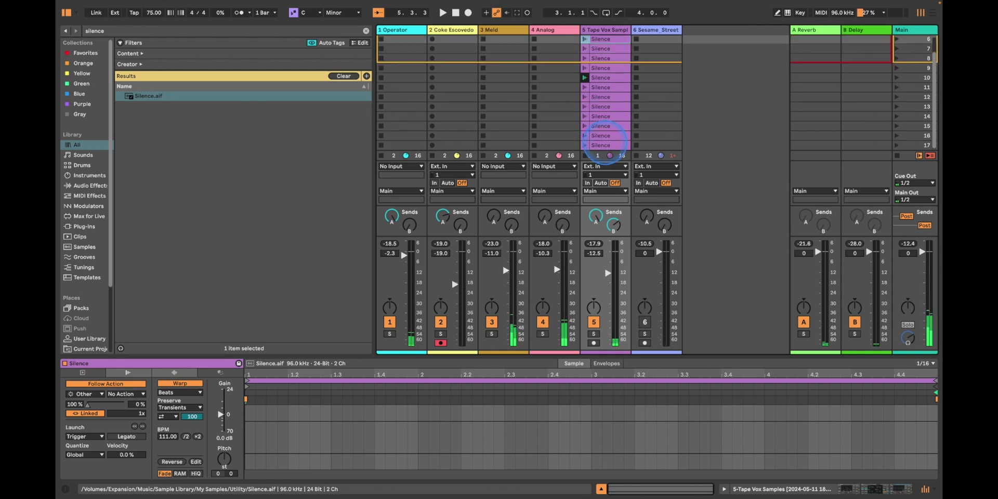
{"action": "left_click", "coordinate": [603, 145], "text": "shift"}
{"action": "key", "text": "Delete"}
{"action": "scroll", "coordinate": [598, 108], "scroll_direction": "up", "scroll_amount": 5}
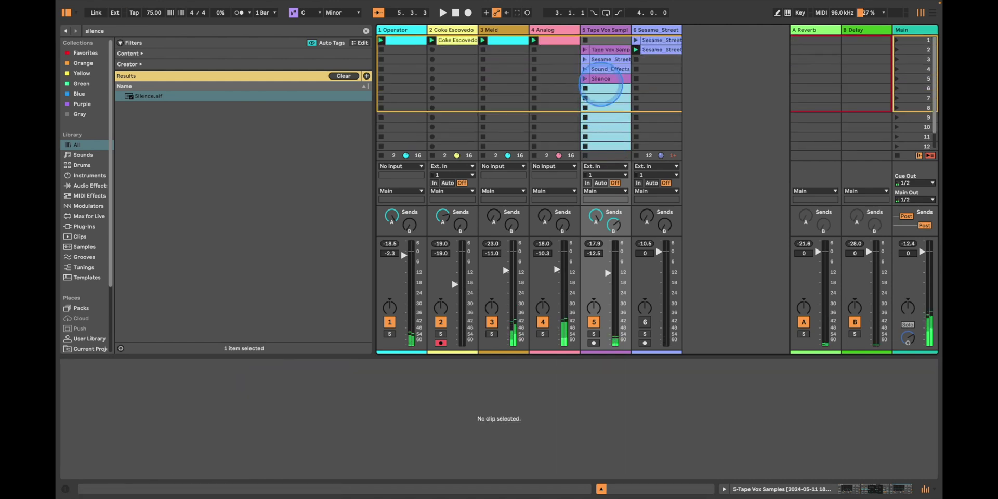
- Shorten the scene 5 Silence clip's loop to one bar and duplicate the clip down to scene 9
{"action": "left_click", "coordinate": [601, 80]}
{"action": "left_click_drag", "start_coordinate": [936, 392], "coordinate": [417, 391]}
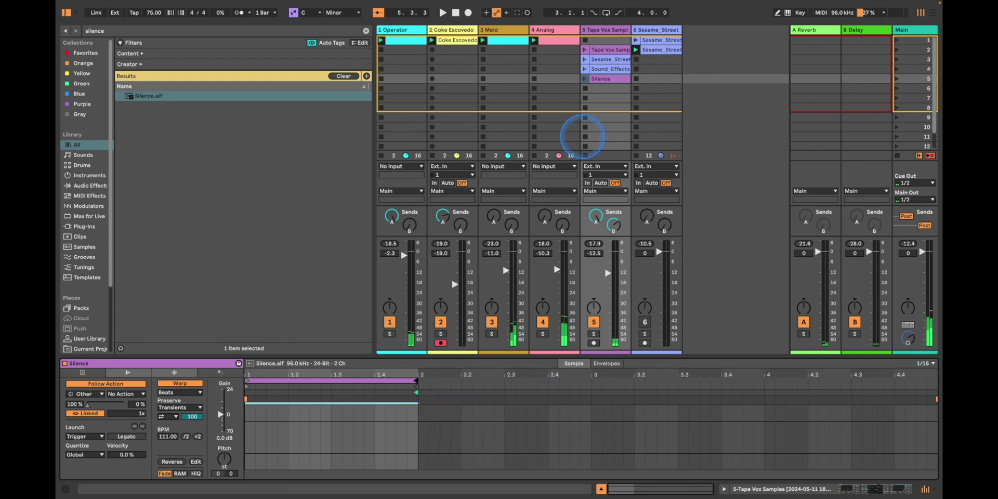
{"action": "left_click", "coordinate": [604, 79]}
{"action": "key", "text": "super+d"}
{"action": "key", "text": "super+d"}
{"action": "key", "text": "super+d"}
{"action": "key", "text": "super+d"}
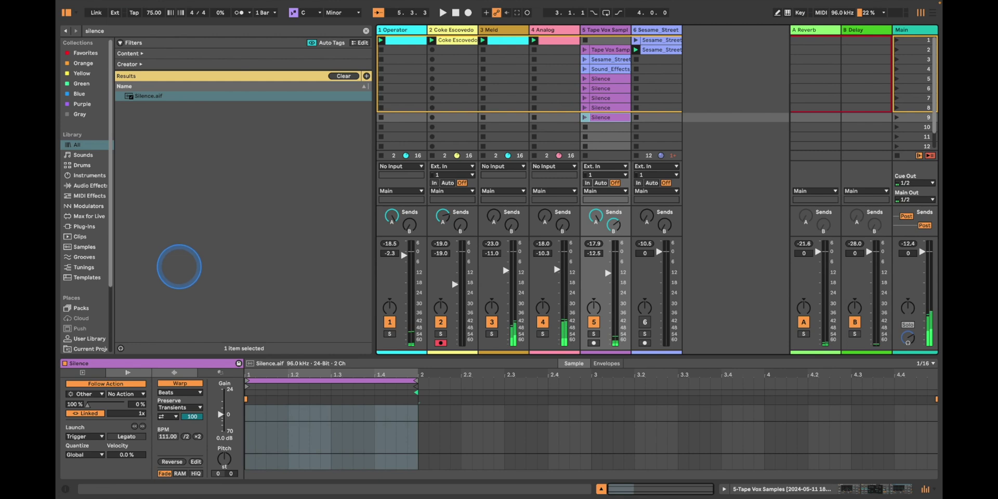
- Set the second follow action to Other for the Tape Vox track clips in scenes 2 to 9 and launch the scene 2 clip
{"action": "left_click", "coordinate": [605, 49]}
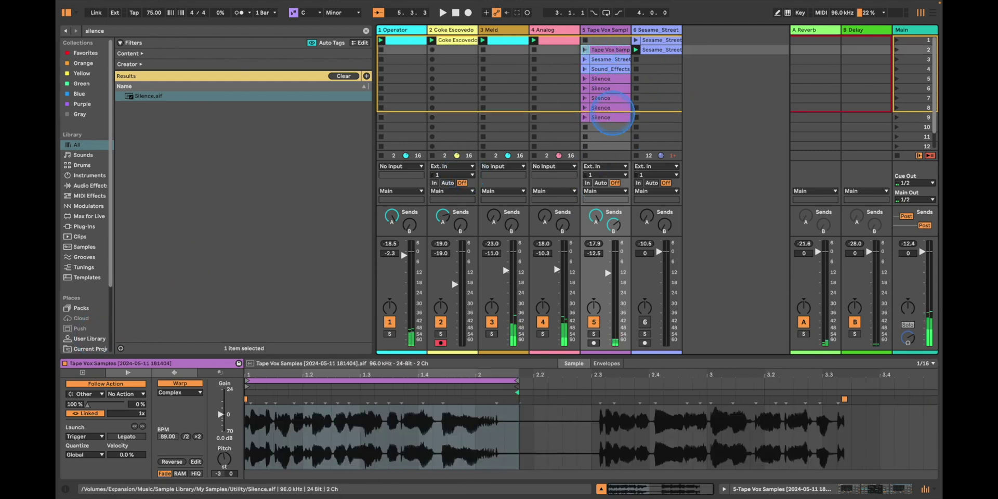
{"action": "left_click", "coordinate": [604, 118], "text": "shift"}
{"action": "left_click", "coordinate": [130, 384]}
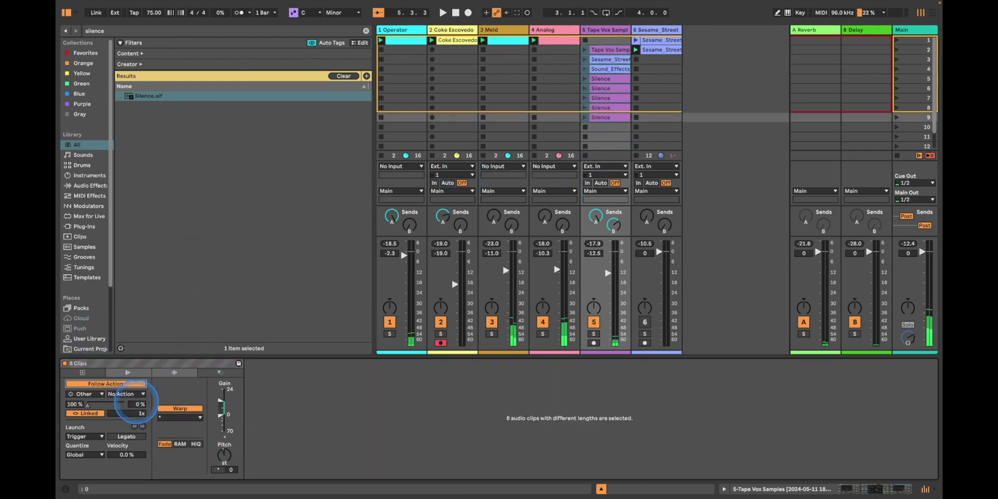
{"action": "left_click", "coordinate": [126, 393]}
{"action": "left_click", "coordinate": [132, 460]}
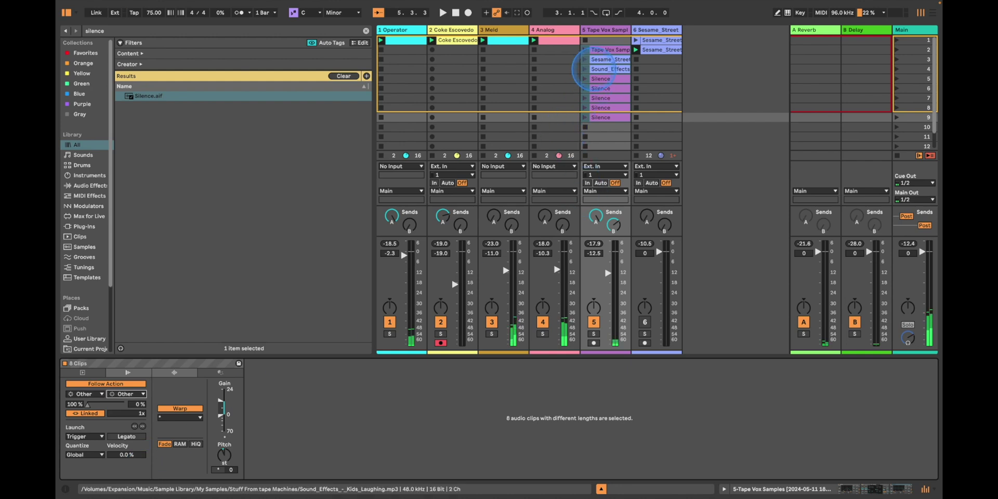
{"action": "left_click", "coordinate": [583, 50]}
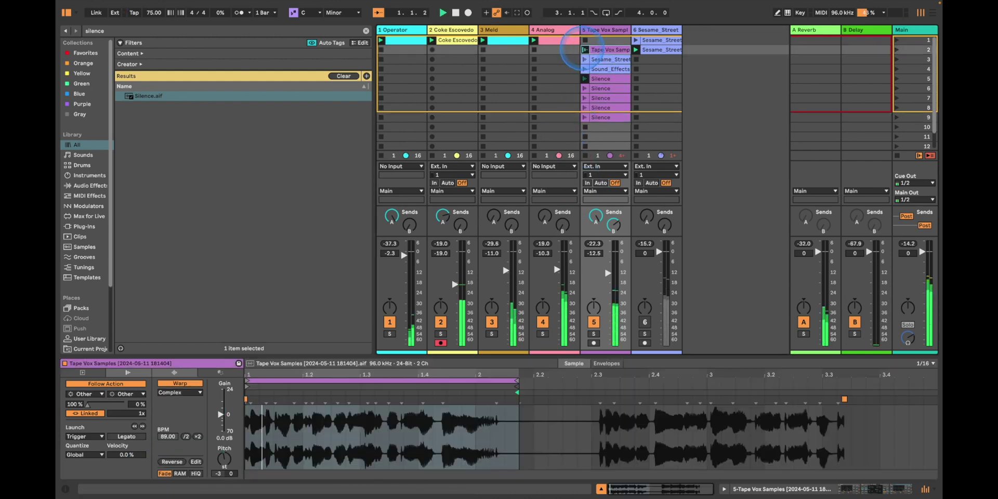